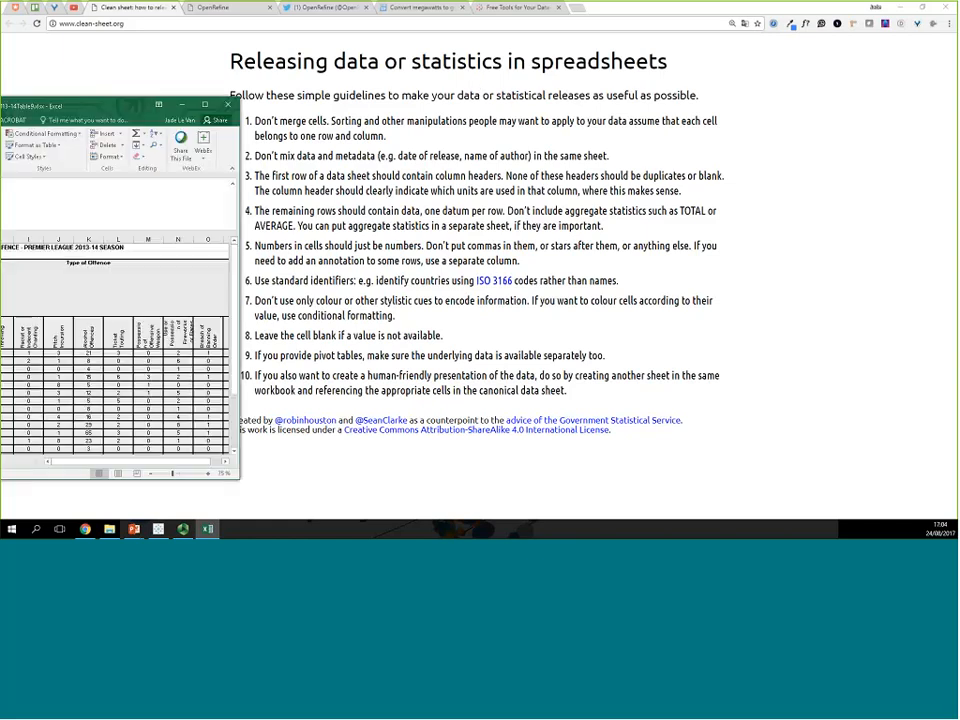
Step: Bring the arrests workbook fully on screen, maximize its window and minimize Tableau Public
{"action": "left_click_drag", "start_coordinate": [128, 105], "coordinate": [357, 112]}
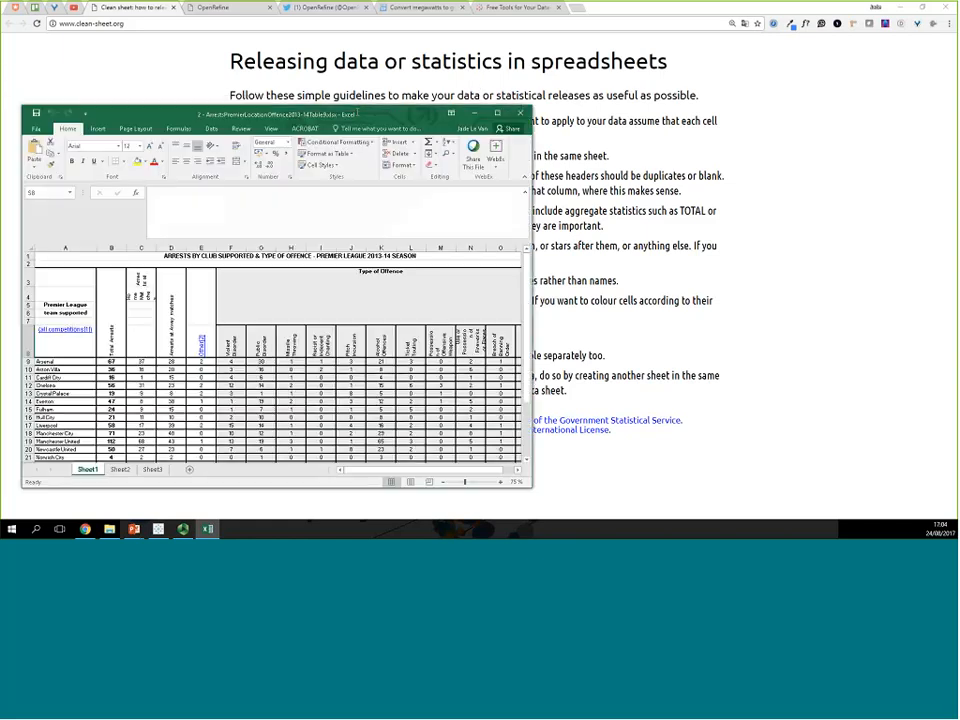
{"action": "double_click", "coordinate": [357, 112]}
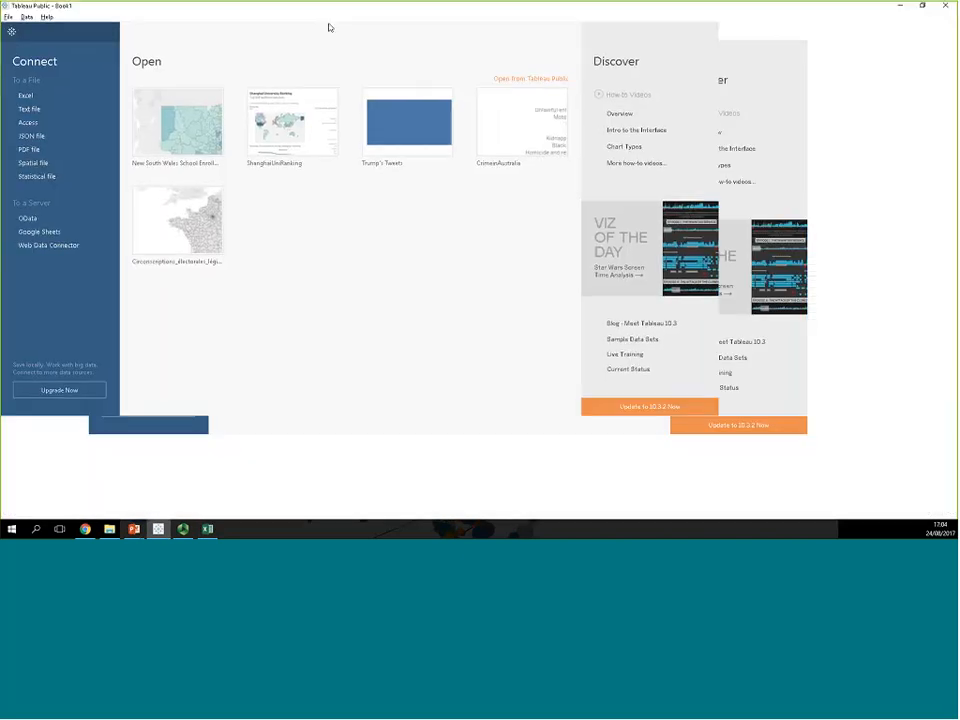
{"action": "left_click", "coordinate": [899, 6]}
{"action": "left_click", "coordinate": [598, 235]}
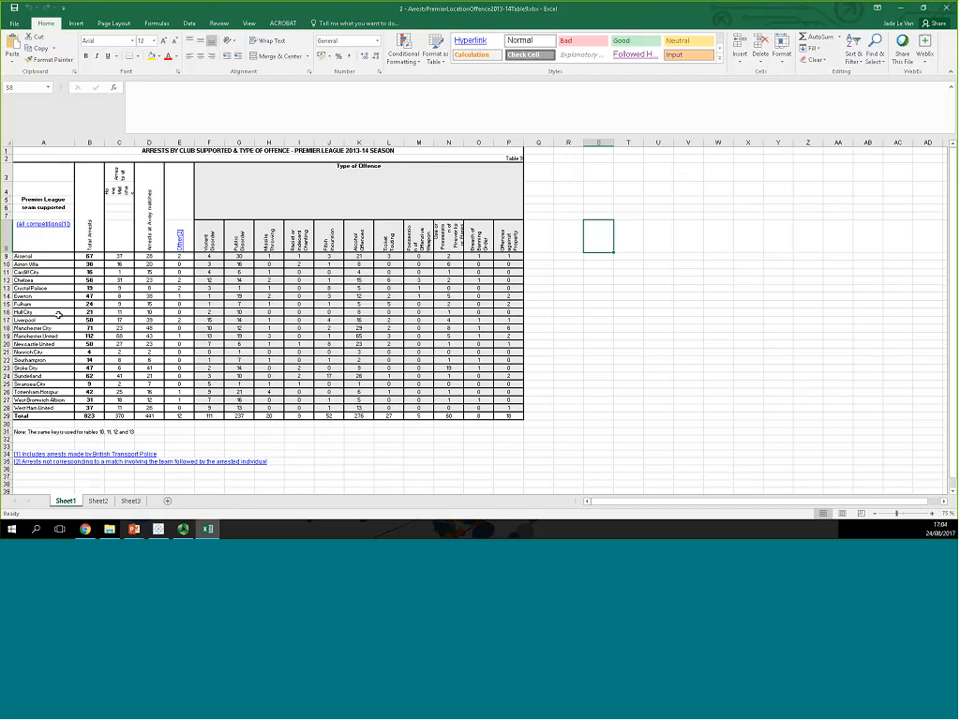
Step: Examine the merged and offence-type header cells of the arrests table and check the clean-sheet spreadsheet guidelines
{"action": "left_click", "coordinate": [236, 197]}
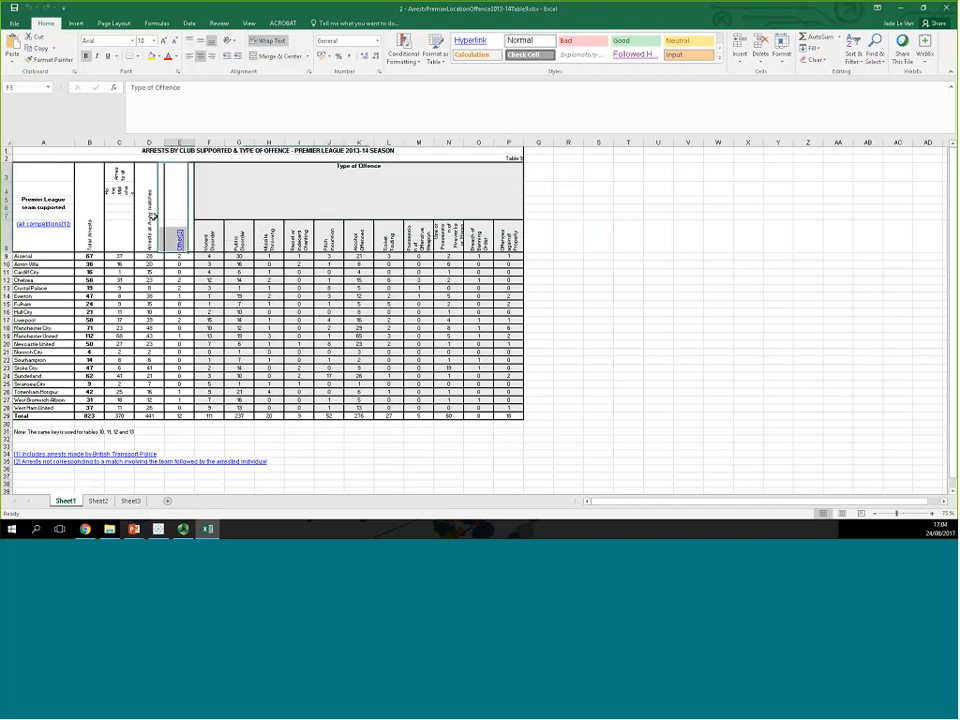
{"action": "left_click", "coordinate": [141, 208]}
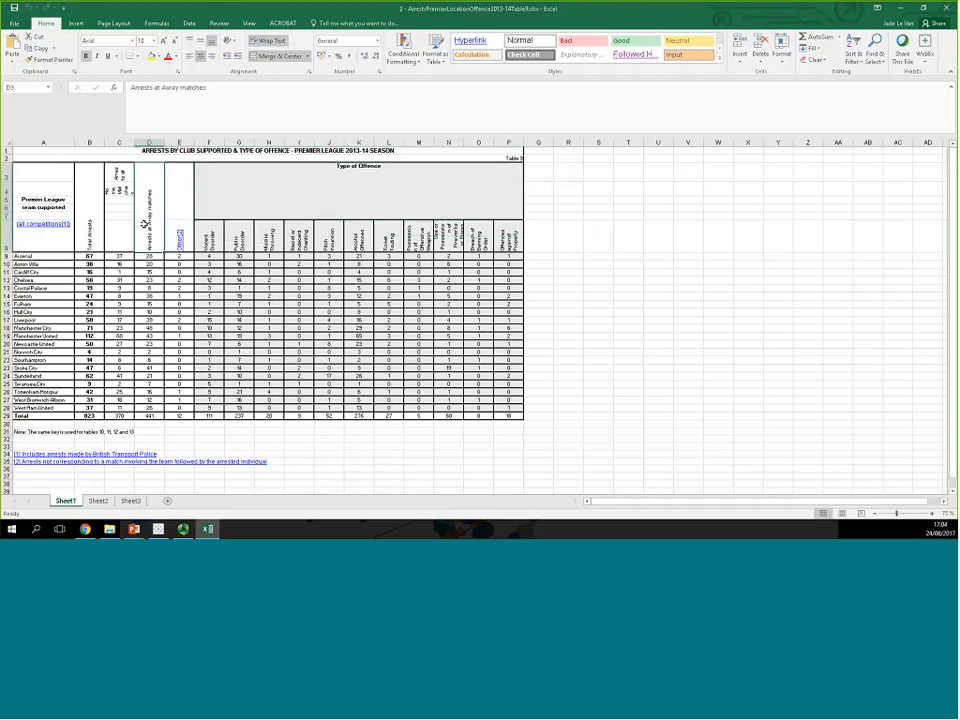
{"action": "left_click", "coordinate": [92, 188]}
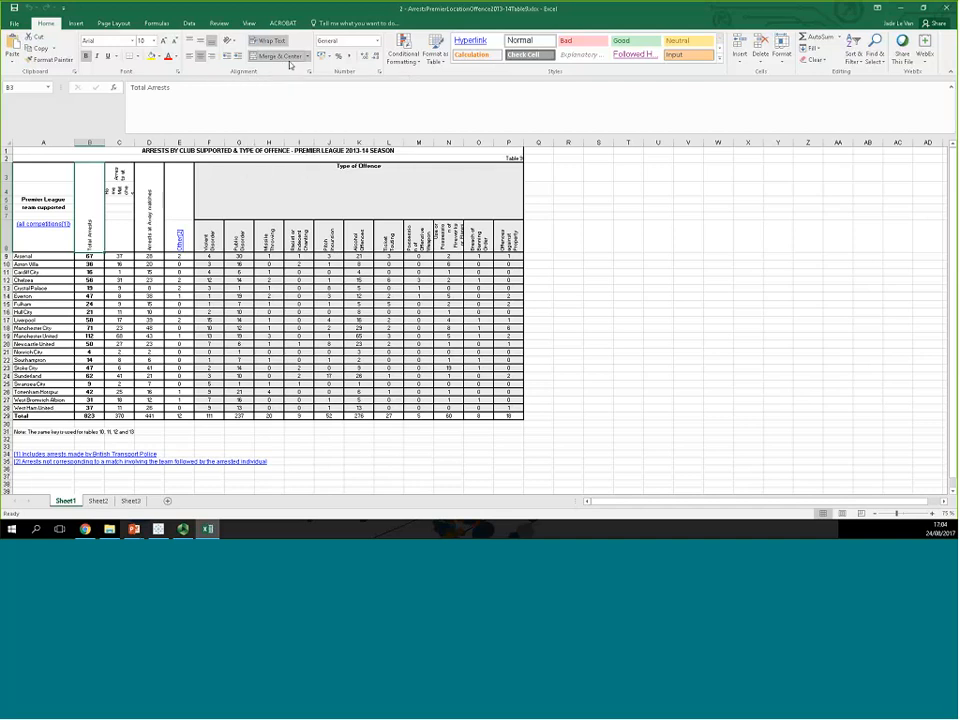
{"action": "left_click", "coordinate": [146, 222]}
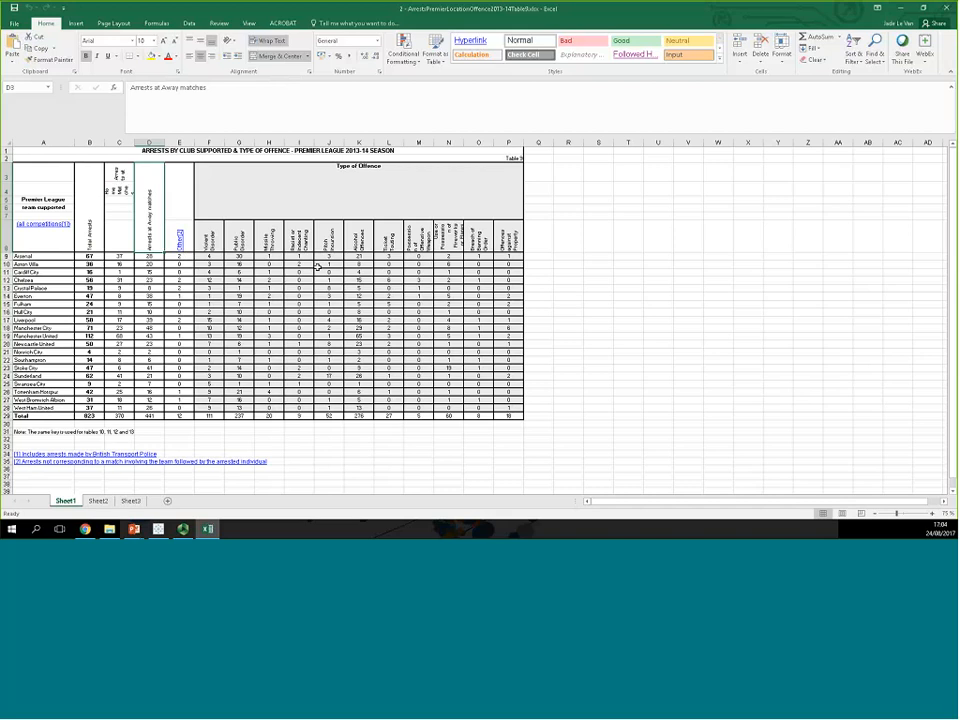
{"action": "left_click", "coordinate": [306, 197]}
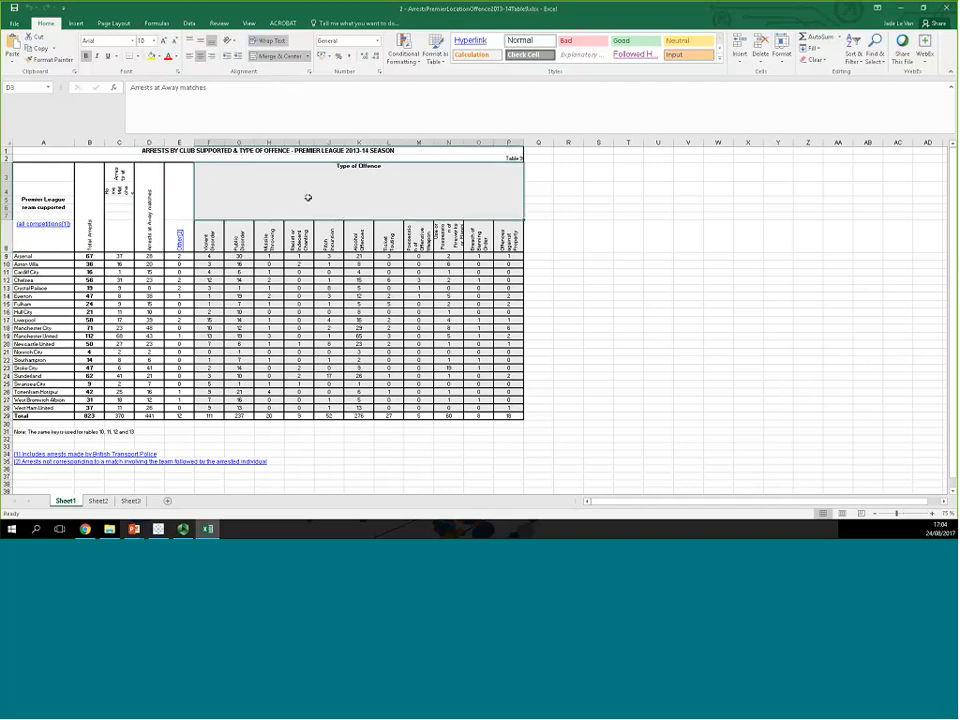
{"action": "left_click", "coordinate": [208, 238]}
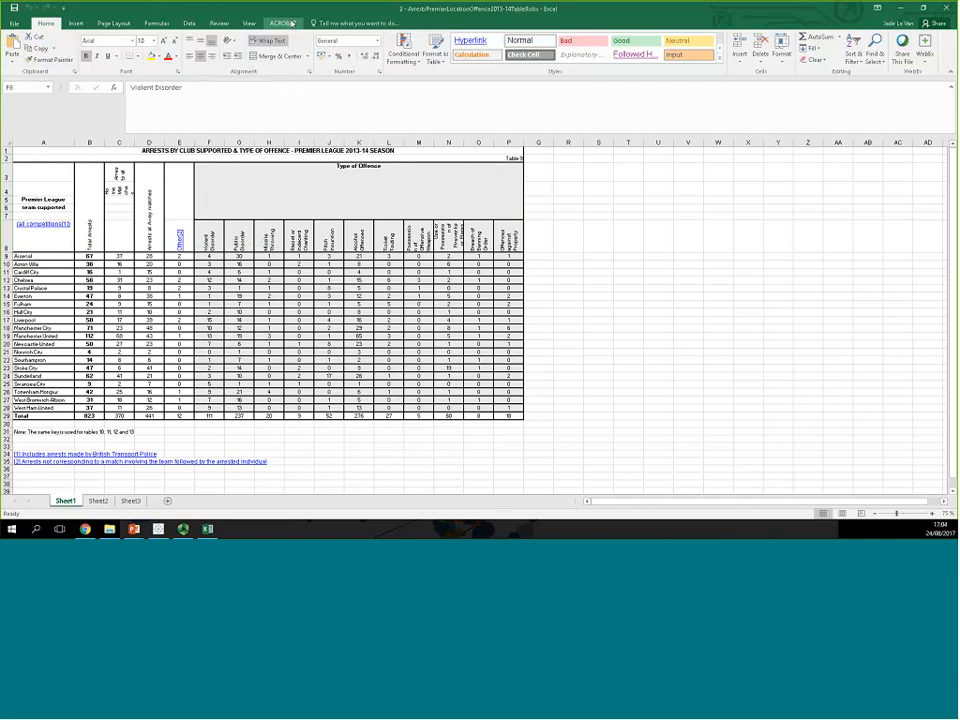
{"action": "key", "text": "alt+Tab"}
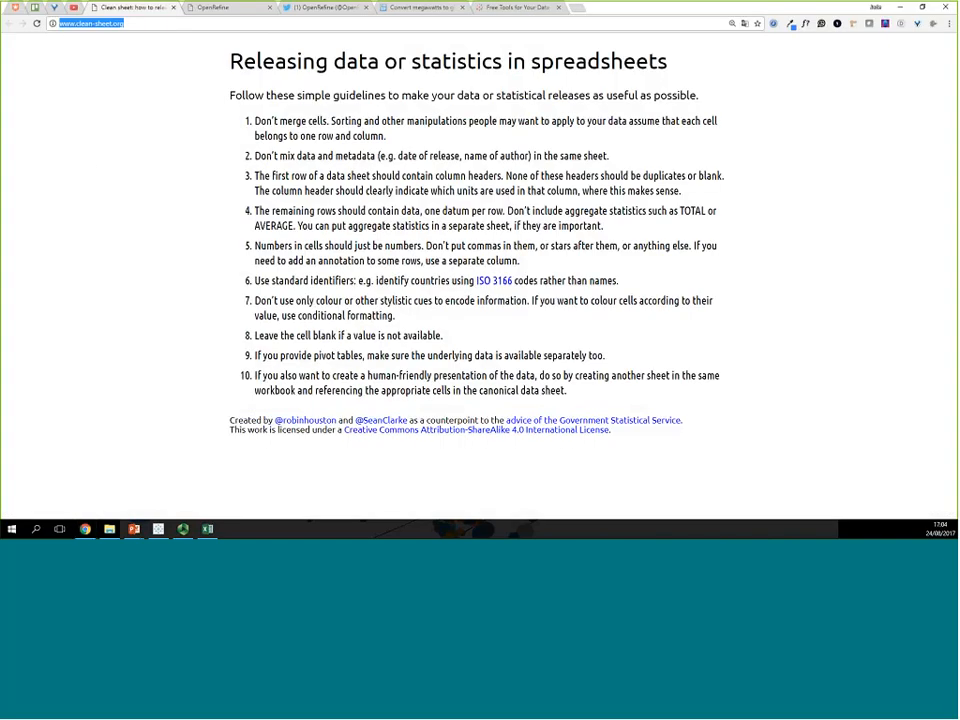
{"action": "key", "text": "alt+Tab"}
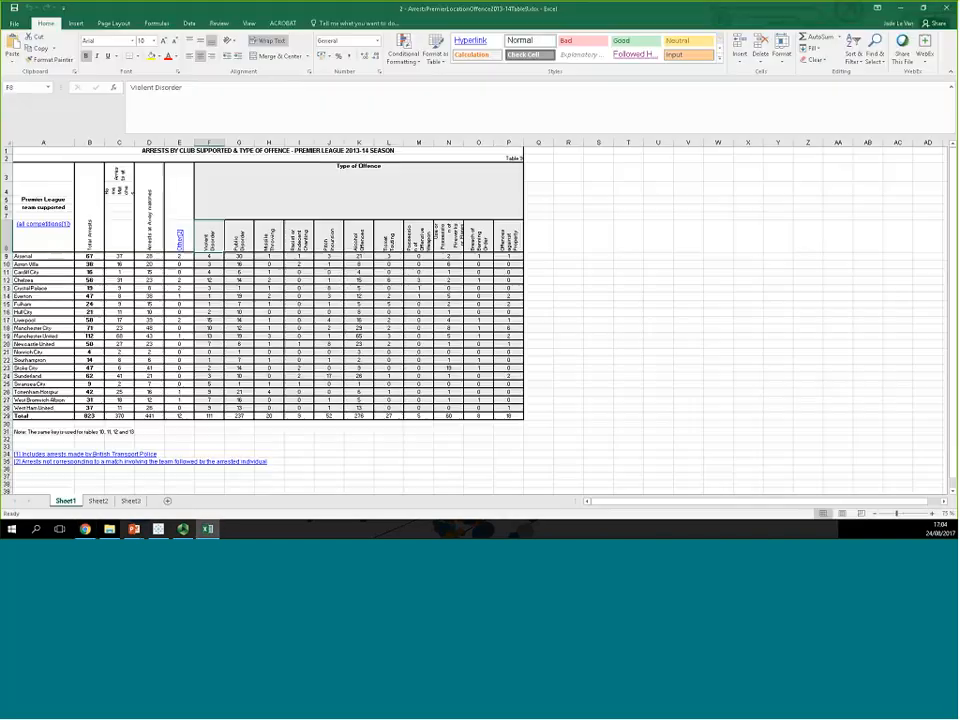
Step: Inspect the note below the arrests table's Total row and close the workbook
{"action": "scroll", "coordinate": [29, 411], "scroll_direction": "down", "scroll_amount": 1}
{"action": "left_click", "coordinate": [22, 397]}
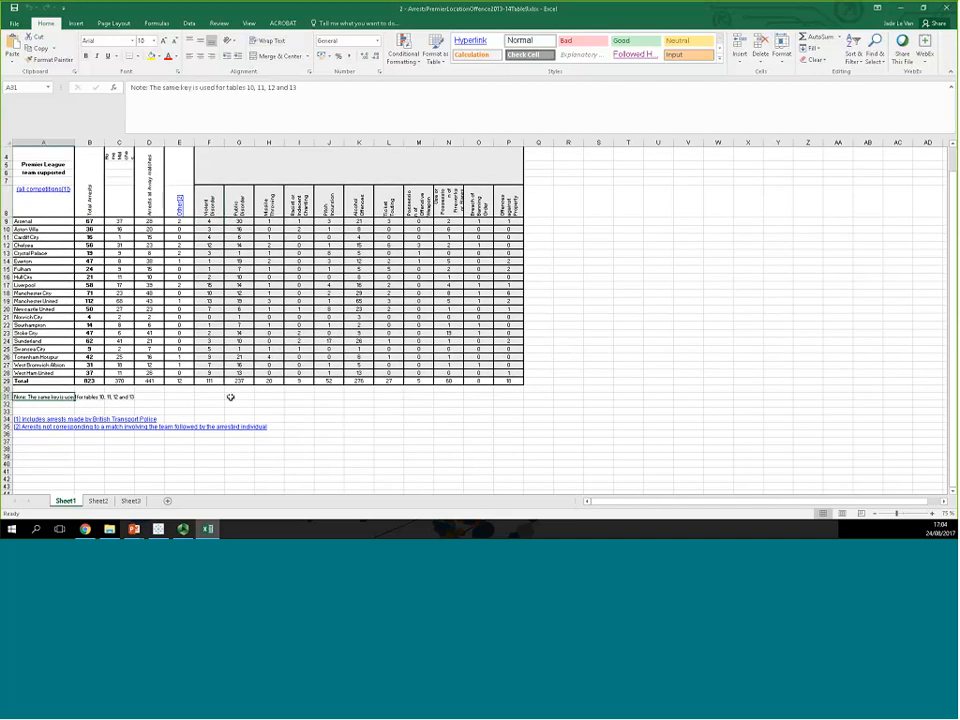
{"action": "scroll", "coordinate": [229, 396], "scroll_direction": "up", "scroll_amount": 2}
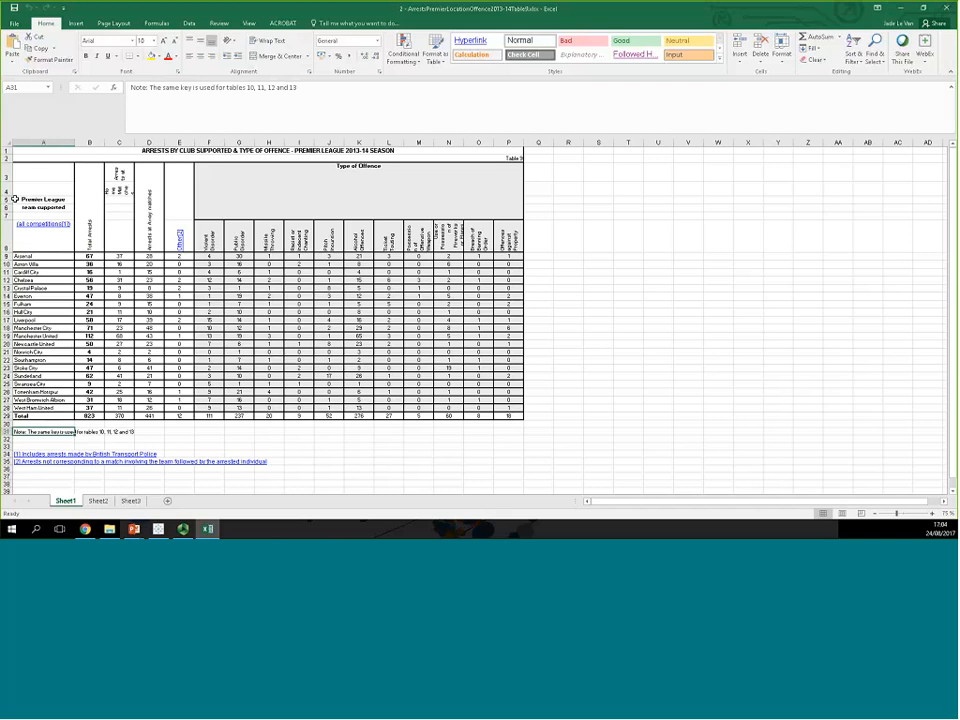
{"action": "left_click", "coordinate": [948, 7]}
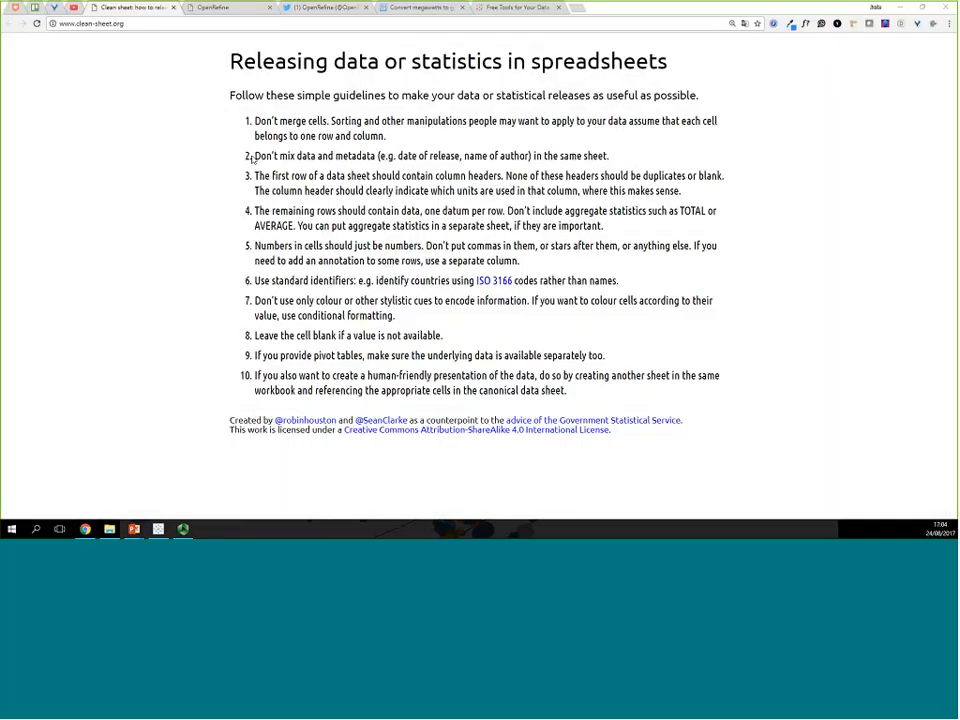
Step: Switch to Tableau Public, connect it to the 2 - ArrestsPremierLocationOffence2013-14Table9.xlsx workbook and clean the data with Data Interpreter
{"action": "left_click", "coordinate": [158, 529]}
{"action": "left_click_drag", "start_coordinate": [63, 467], "coordinate": [278, 274]}
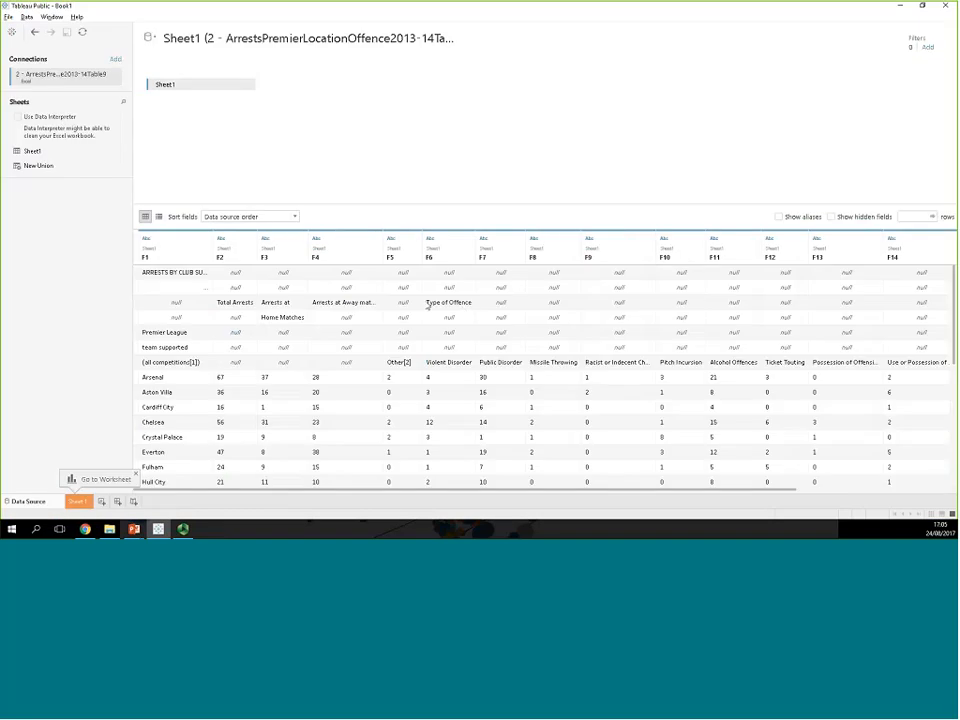
{"action": "scroll", "coordinate": [350, 316], "scroll_direction": "down", "scroll_amount": 1}
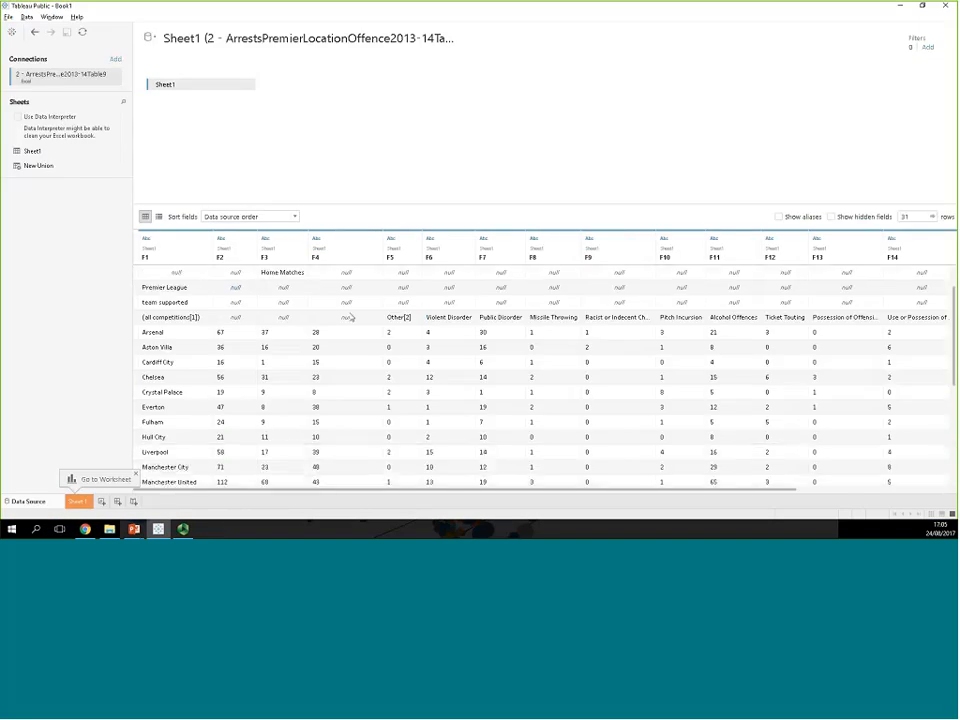
{"action": "scroll", "coordinate": [346, 369], "scroll_direction": "up", "scroll_amount": 1}
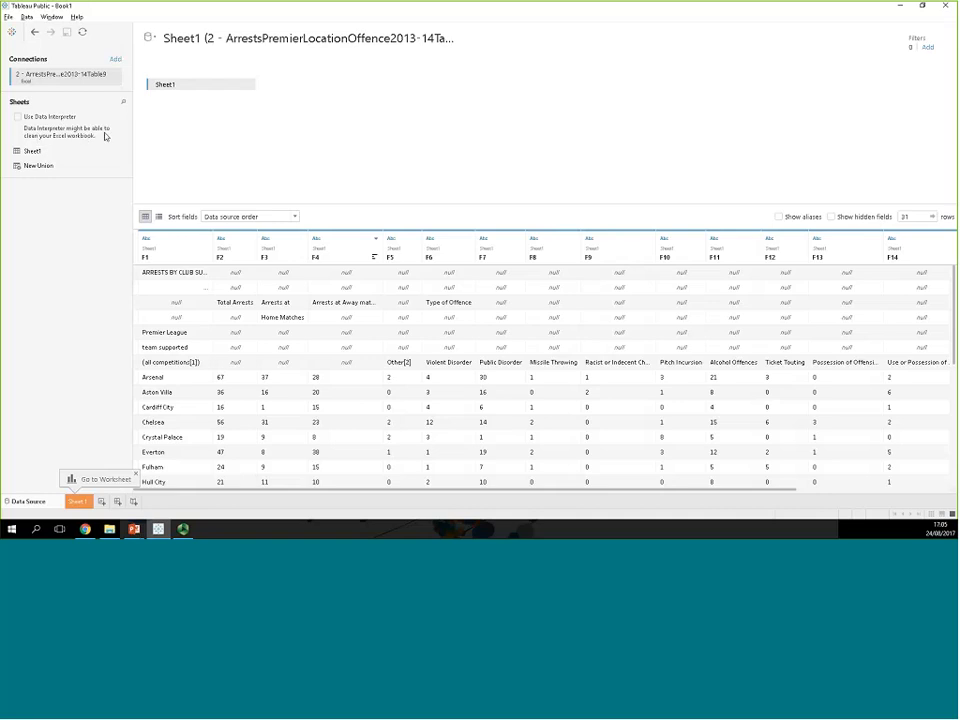
{"action": "left_click", "coordinate": [17, 118]}
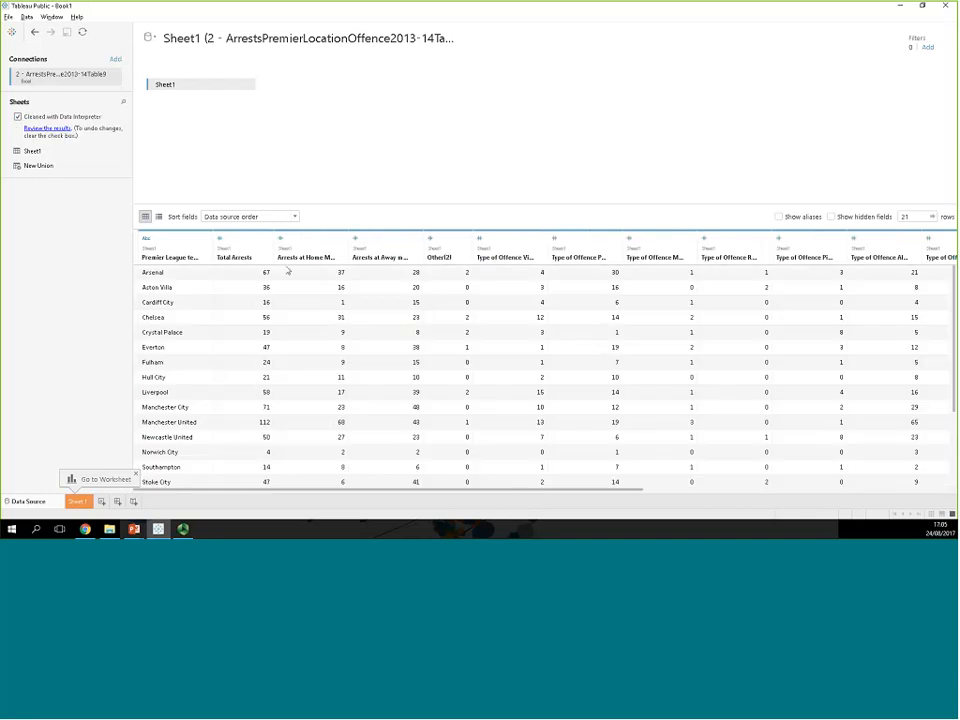
Step: Open the Data Interpreter results in Excel and review the key, Sheet1 and Sheet1_subtables
{"action": "left_click", "coordinate": [52, 128]}
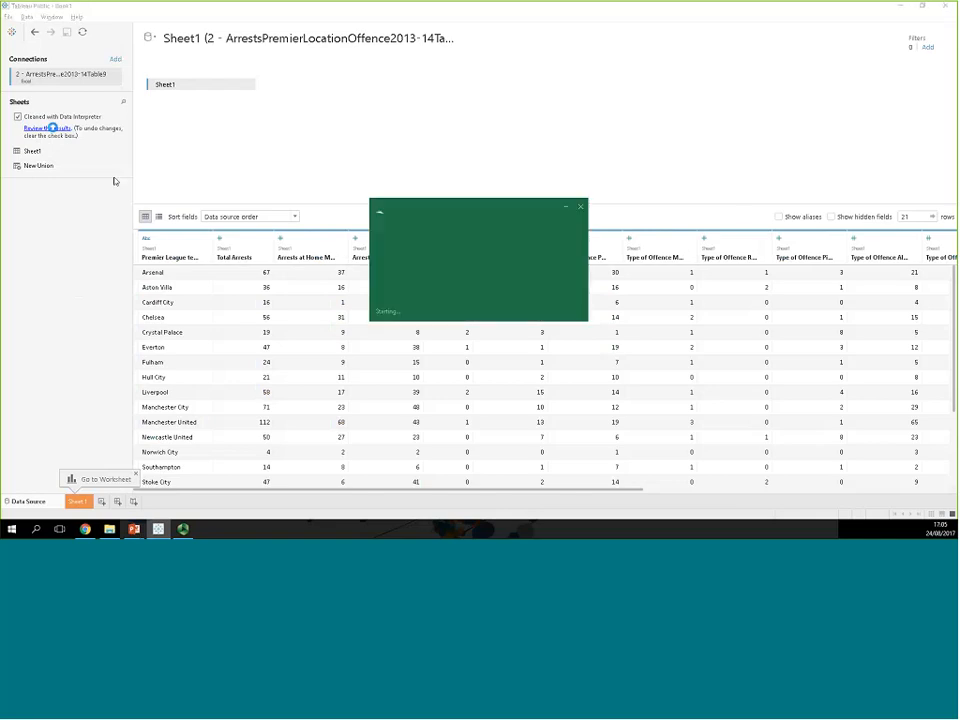
{"action": "scroll", "coordinate": [165, 390], "scroll_direction": "down", "scroll_amount": 3}
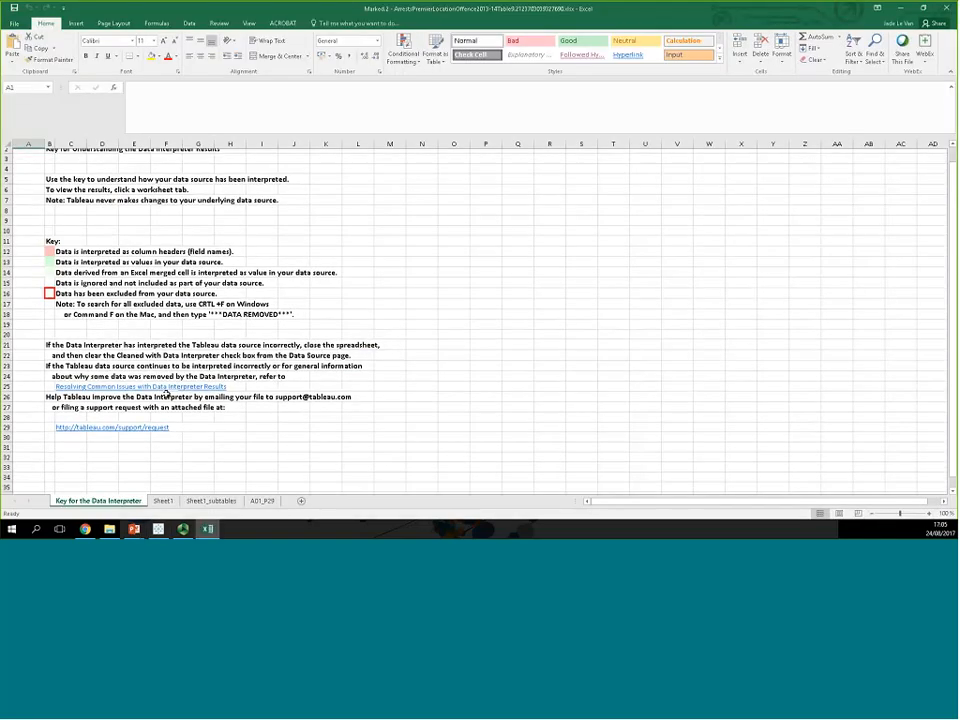
{"action": "scroll", "coordinate": [166, 400], "scroll_direction": "up", "scroll_amount": 3}
{"action": "left_click", "coordinate": [165, 502]}
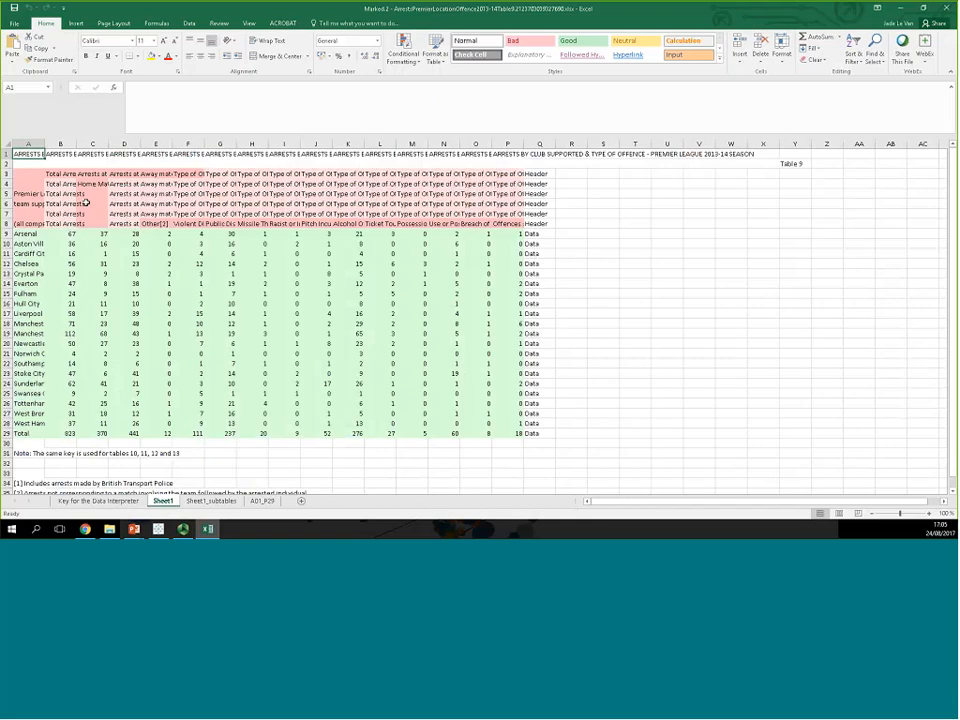
{"action": "left_click", "coordinate": [205, 505]}
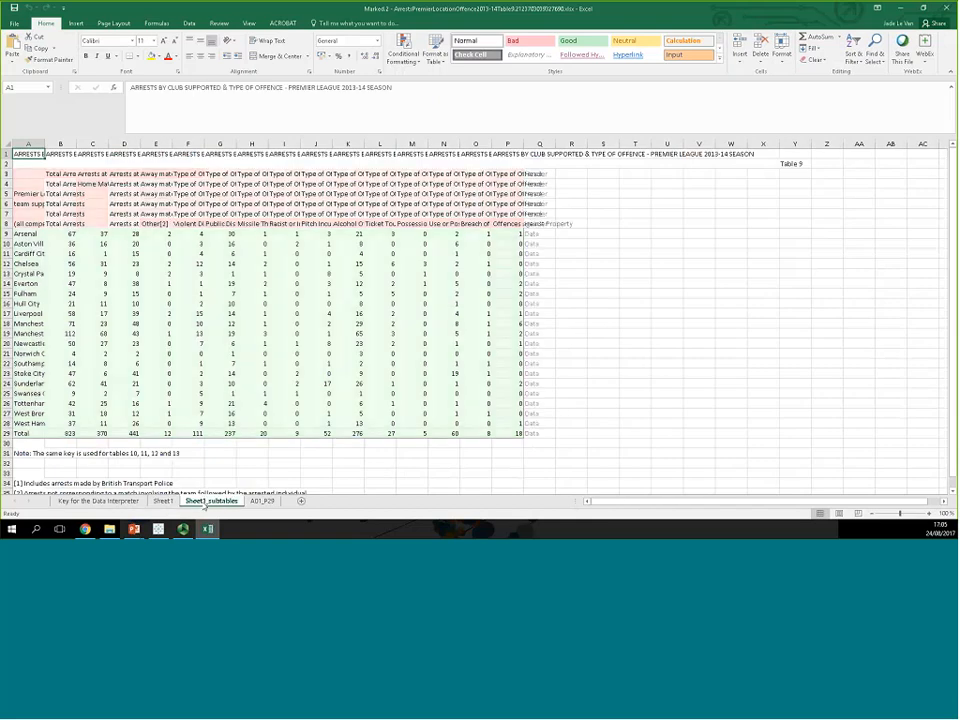
{"action": "left_click", "coordinate": [172, 506]}
Step: Inspect the interpreted column header cells in columns C, D and E of Sheet1 and close the results workbook
{"action": "left_click", "coordinate": [92, 174]}
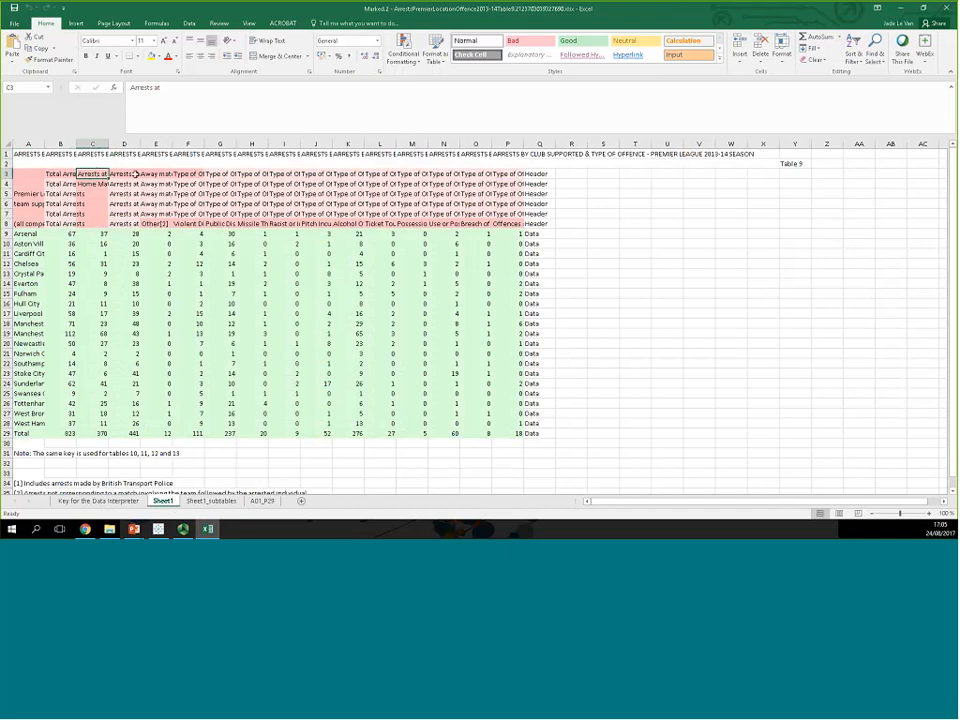
{"action": "left_click", "coordinate": [116, 223]}
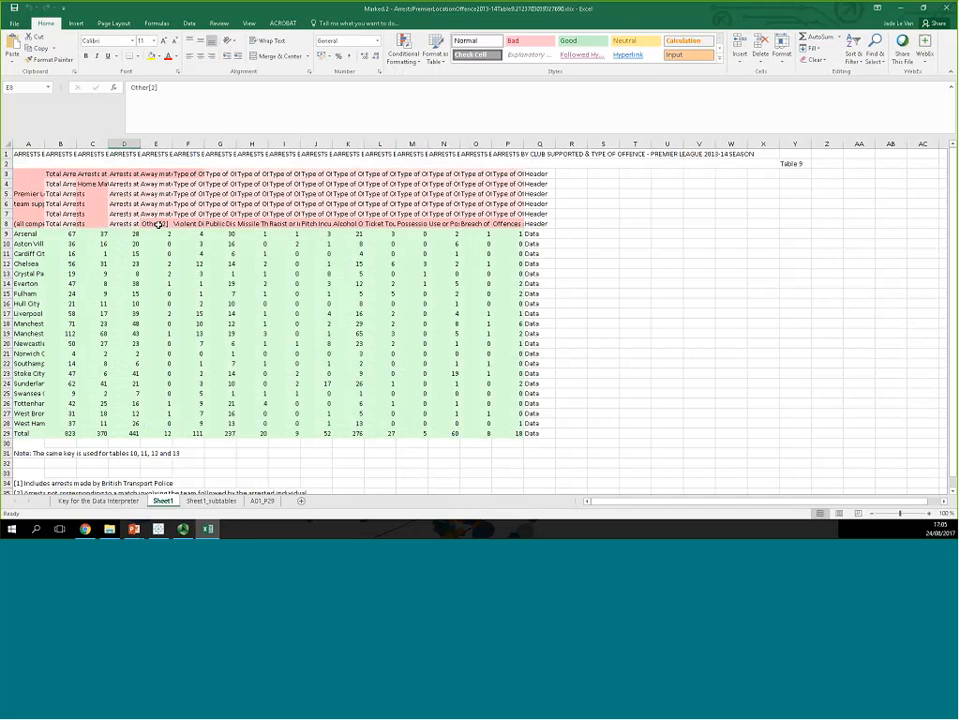
{"action": "left_click", "coordinate": [150, 224]}
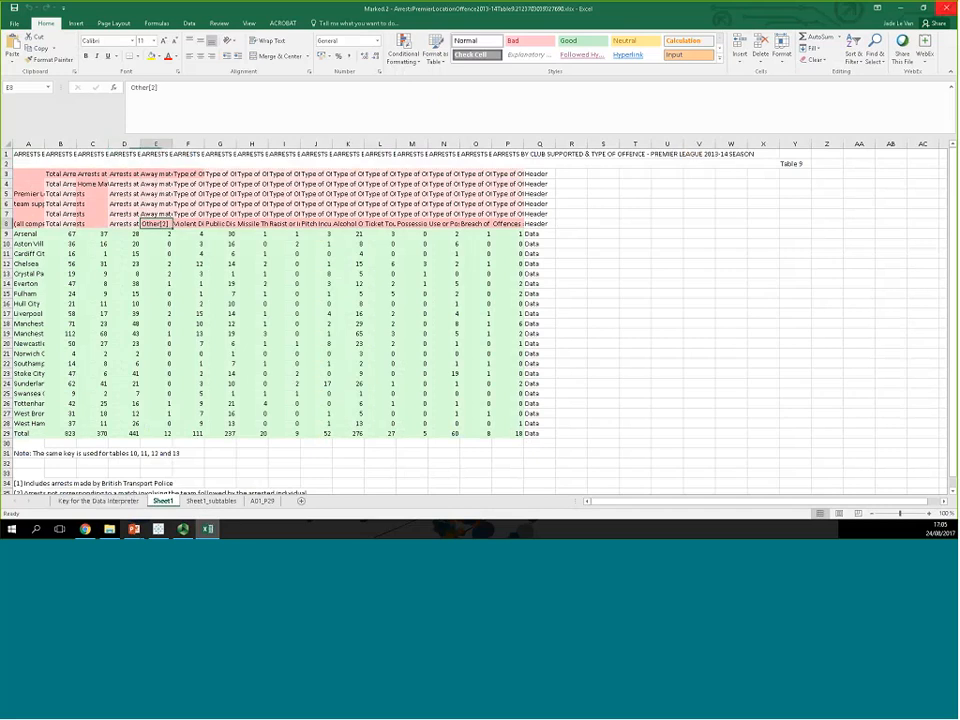
{"action": "left_click", "coordinate": [946, 7]}
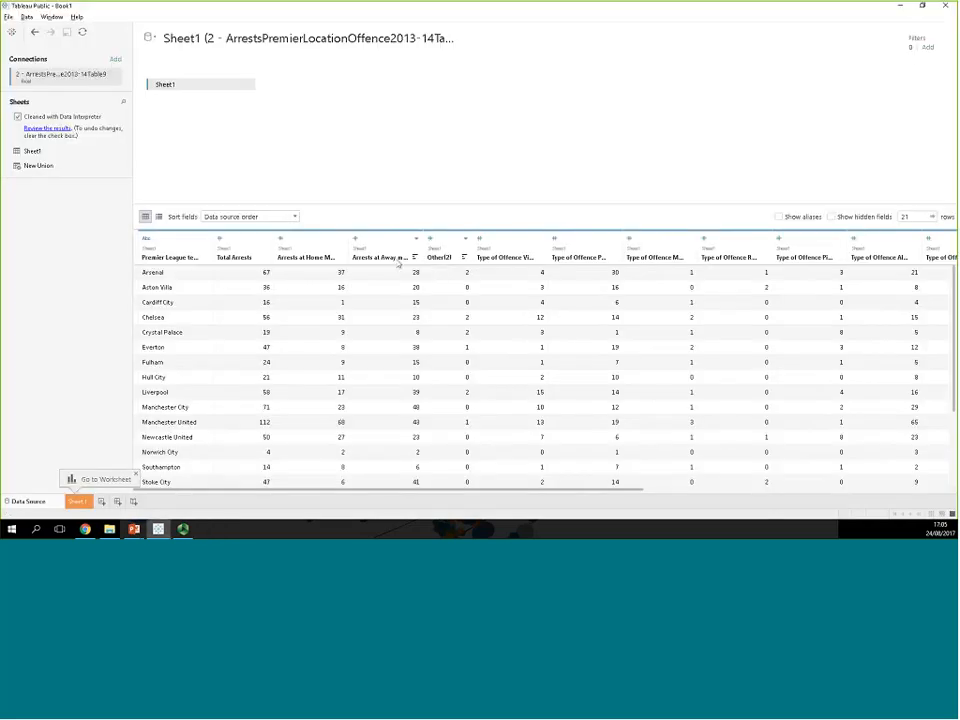
Step: Widen the Type of Offence columns for Violent Disorder, Public Disorder and Missile Throwing to fit their full names
{"action": "left_click_drag", "start_coordinate": [554, 244], "coordinate": [641, 243]}
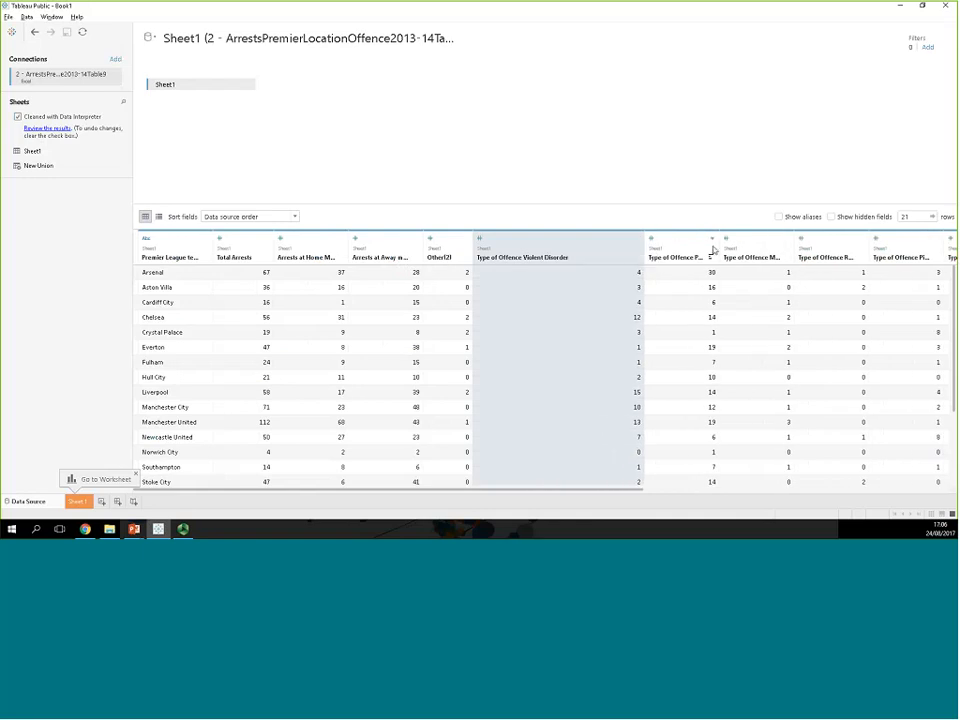
{"action": "left_click_drag", "start_coordinate": [720, 250], "coordinate": [795, 254]}
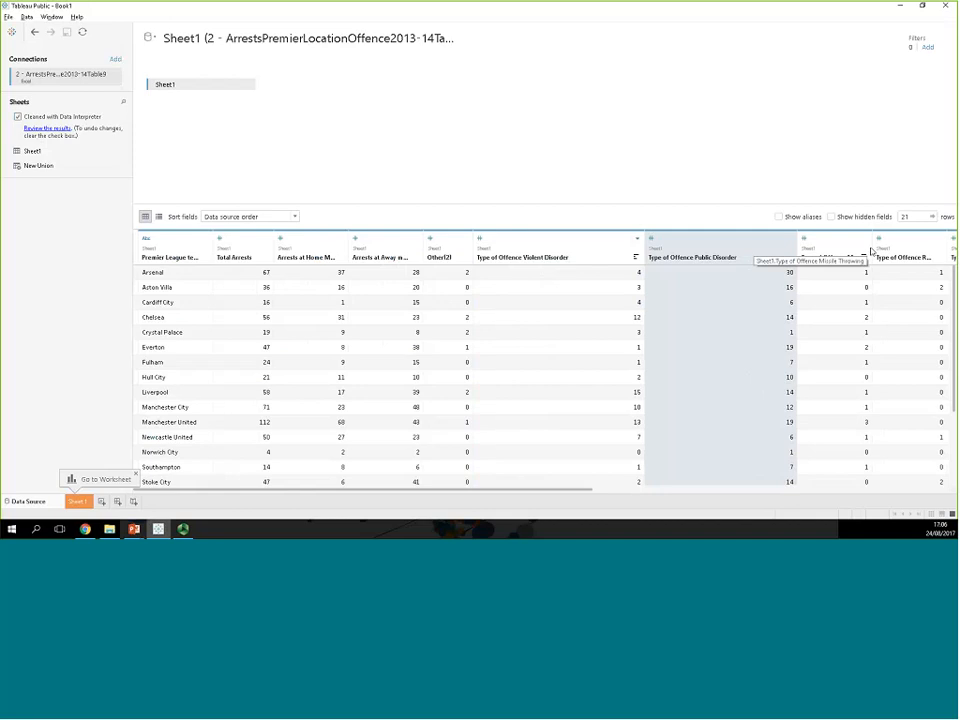
{"action": "left_click_drag", "start_coordinate": [873, 257], "coordinate": [937, 255]}
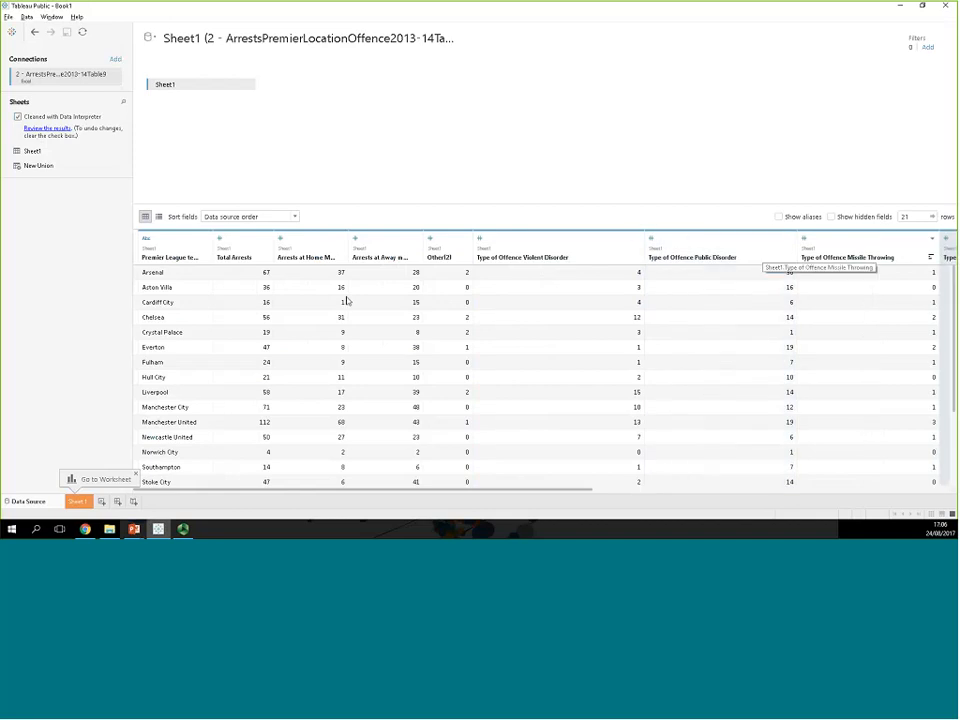
Step: Examine the cleaned data rows from the first clubs down to the Total row
{"action": "scroll", "coordinate": [387, 355], "scroll_direction": "down", "scroll_amount": 2}
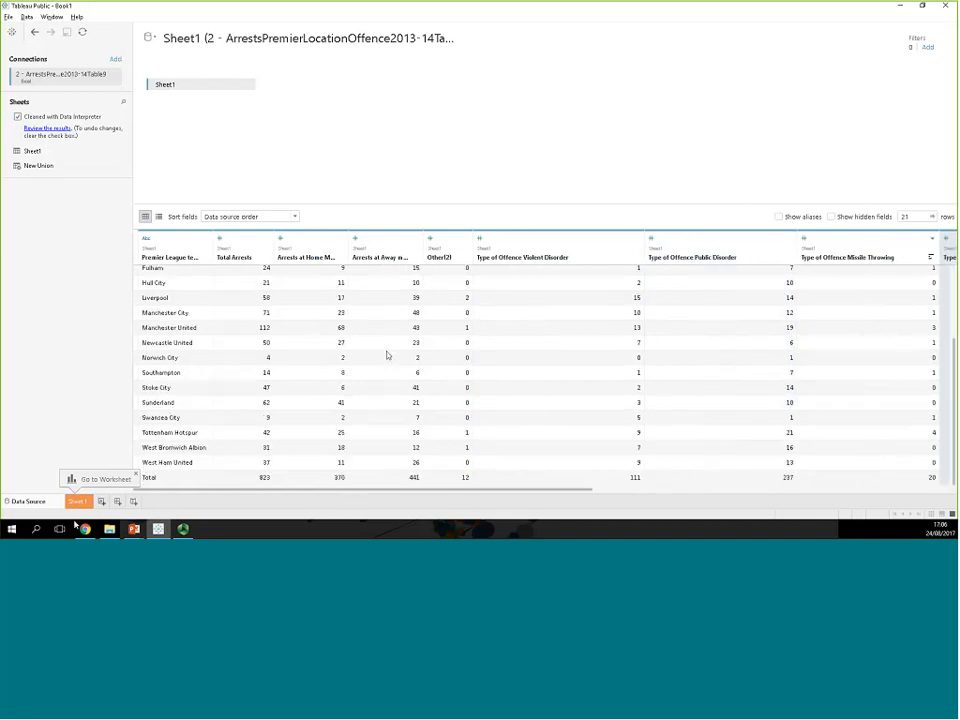
{"action": "scroll", "coordinate": [238, 442], "scroll_direction": "up", "scroll_amount": 2}
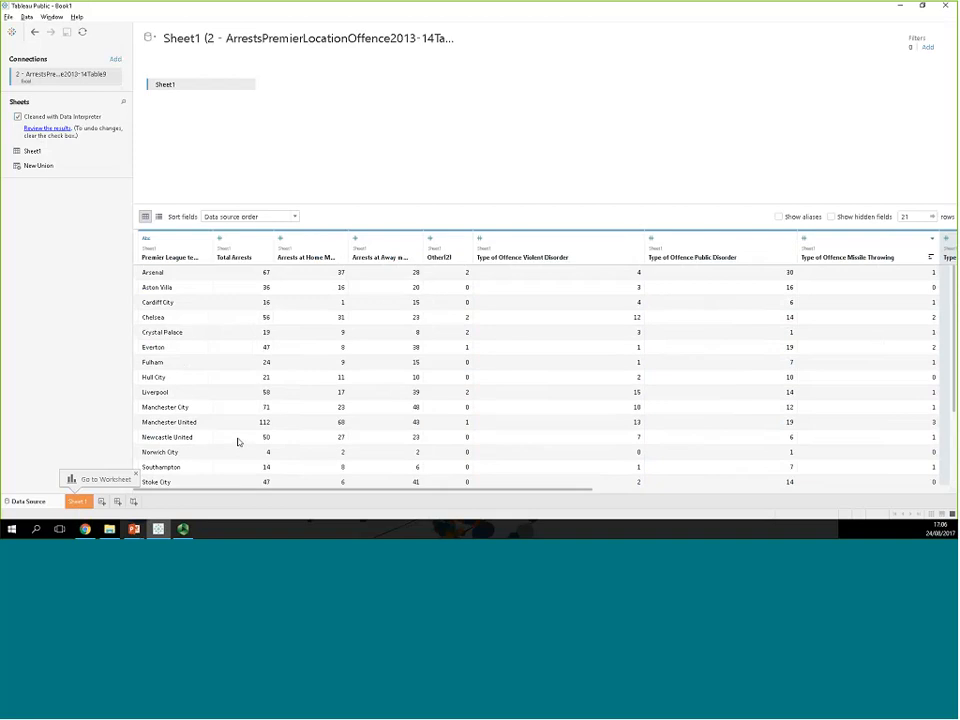
{"action": "scroll", "coordinate": [190, 440], "scroll_direction": "down", "scroll_amount": 2}
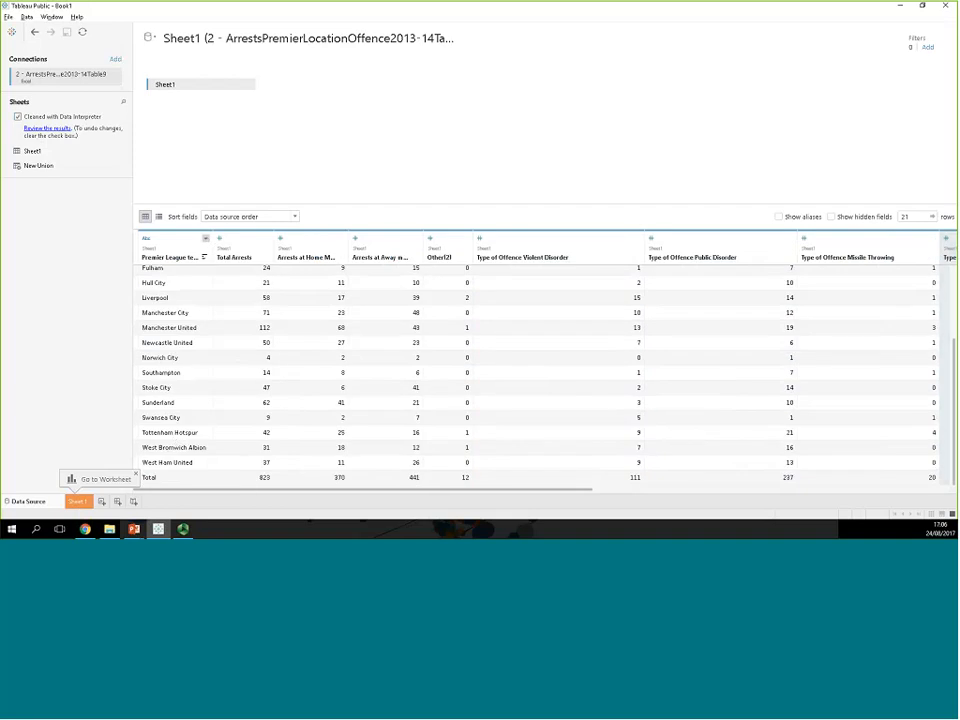
{"action": "left_click", "coordinate": [134, 529]}
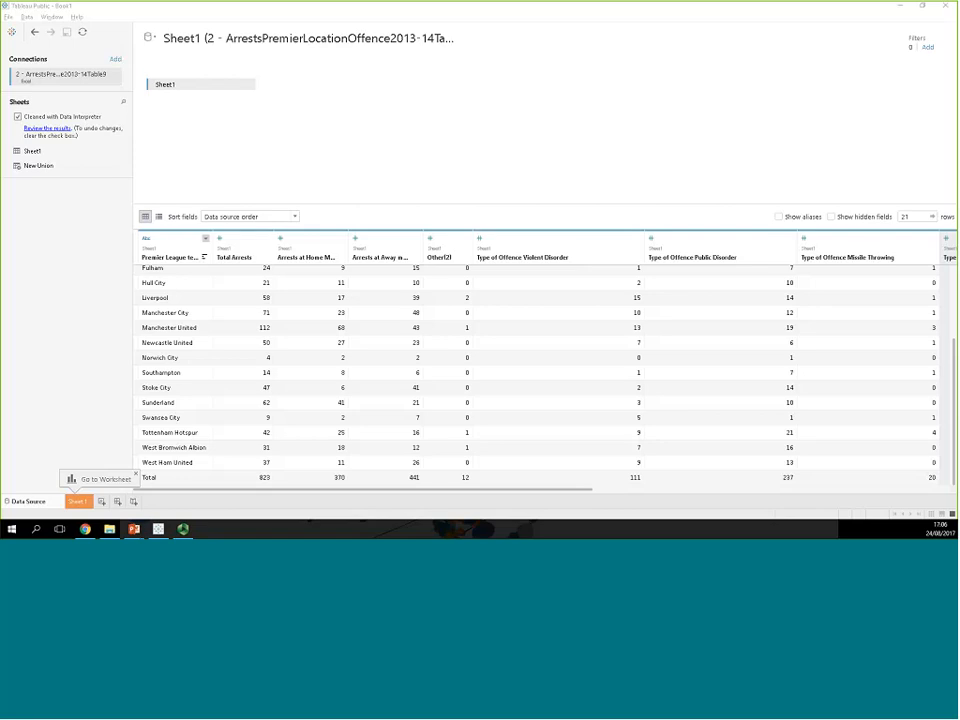
{"action": "scroll", "coordinate": [180, 376], "scroll_direction": "up", "scroll_amount": 3}
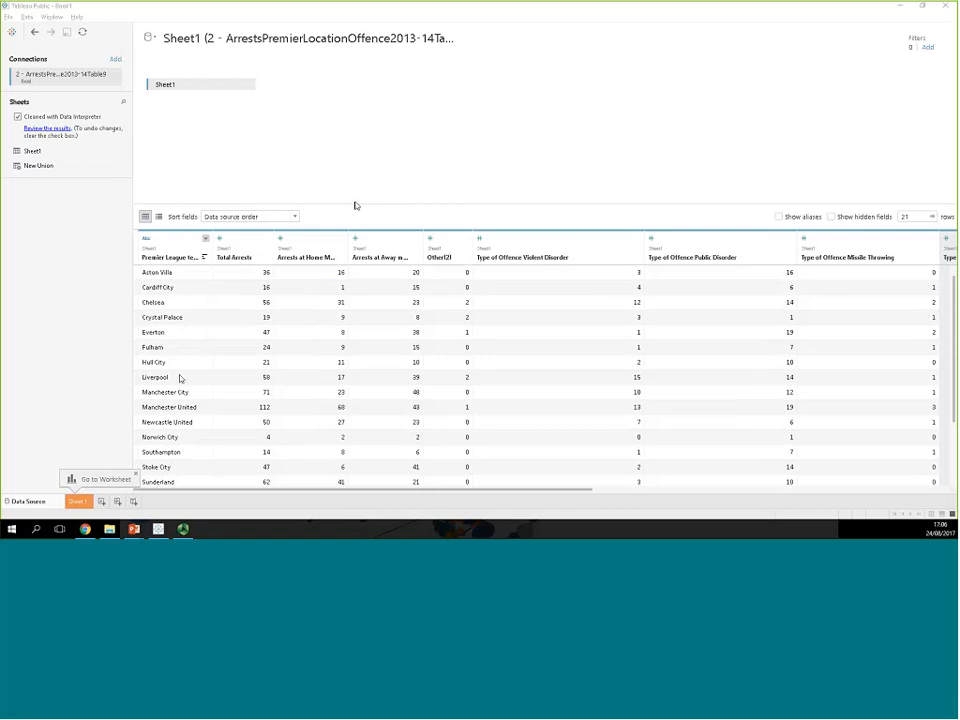
{"action": "scroll", "coordinate": [181, 372], "scroll_direction": "down", "scroll_amount": 3}
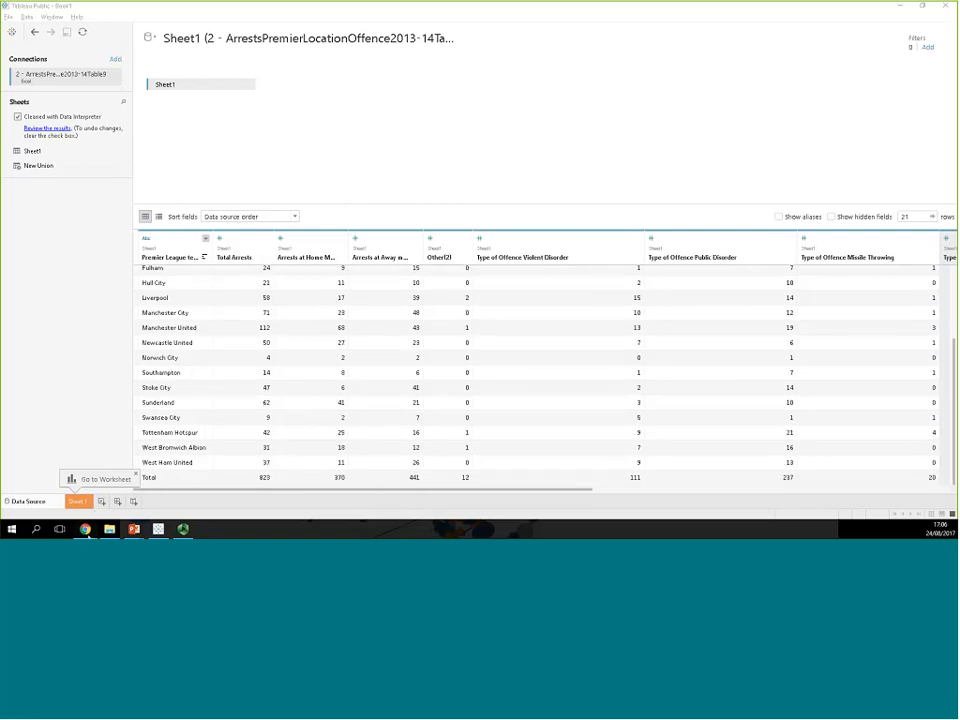
Step: Switch to the clean-sheet.org guidelines in the browser and highlight guideline 4 about keeping aggregate statistics out of the data rows
{"action": "left_click", "coordinate": [86, 529]}
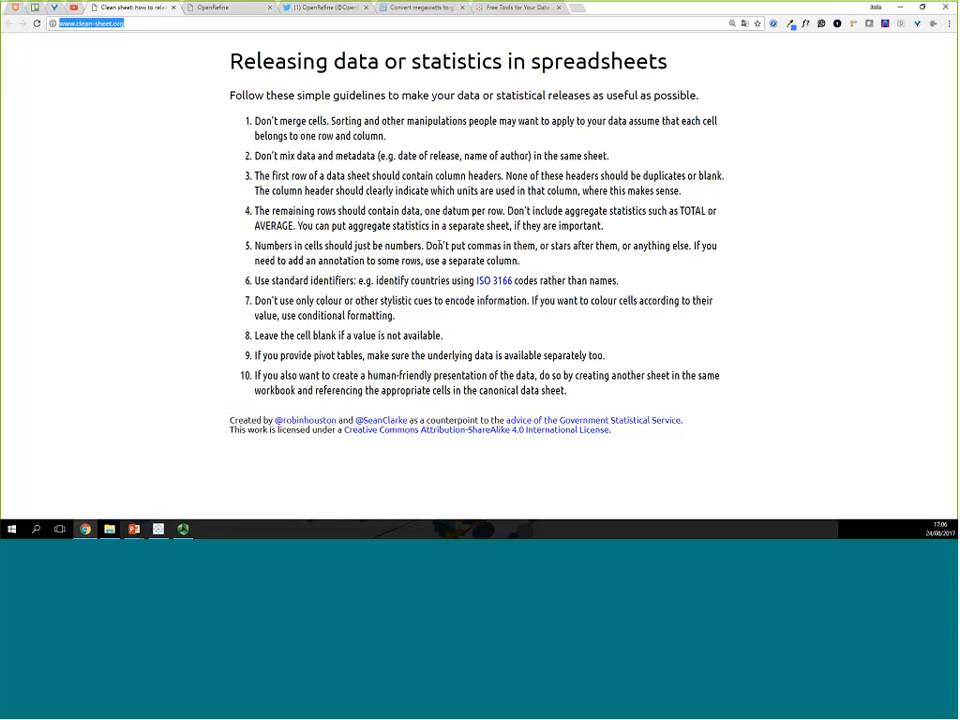
{"action": "left_click_drag", "start_coordinate": [255, 211], "coordinate": [617, 224]}
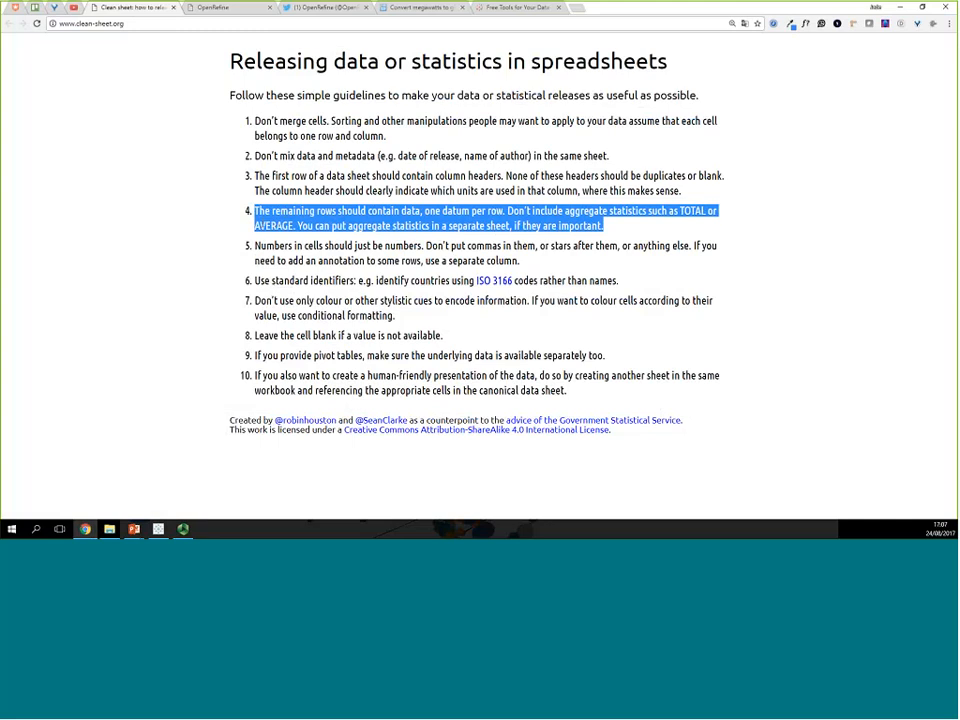
{"action": "left_click", "coordinate": [245, 226]}
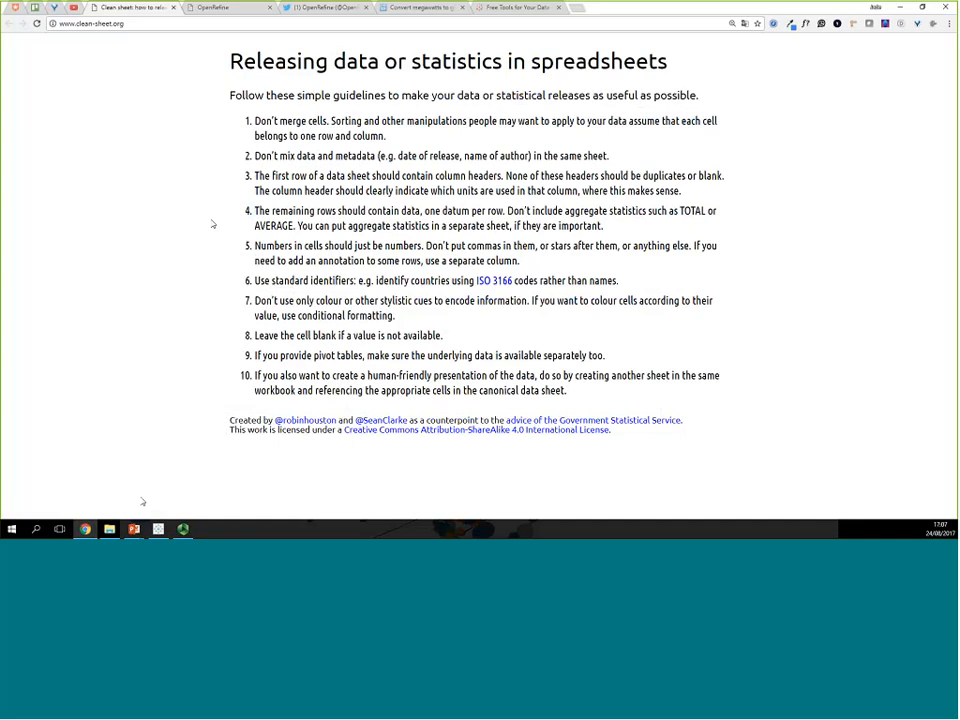
Step: Return to Tableau Public and add a Premier League team filter on Sheet 1 that excludes the Total value
{"action": "key", "text": "alt+Tab"}
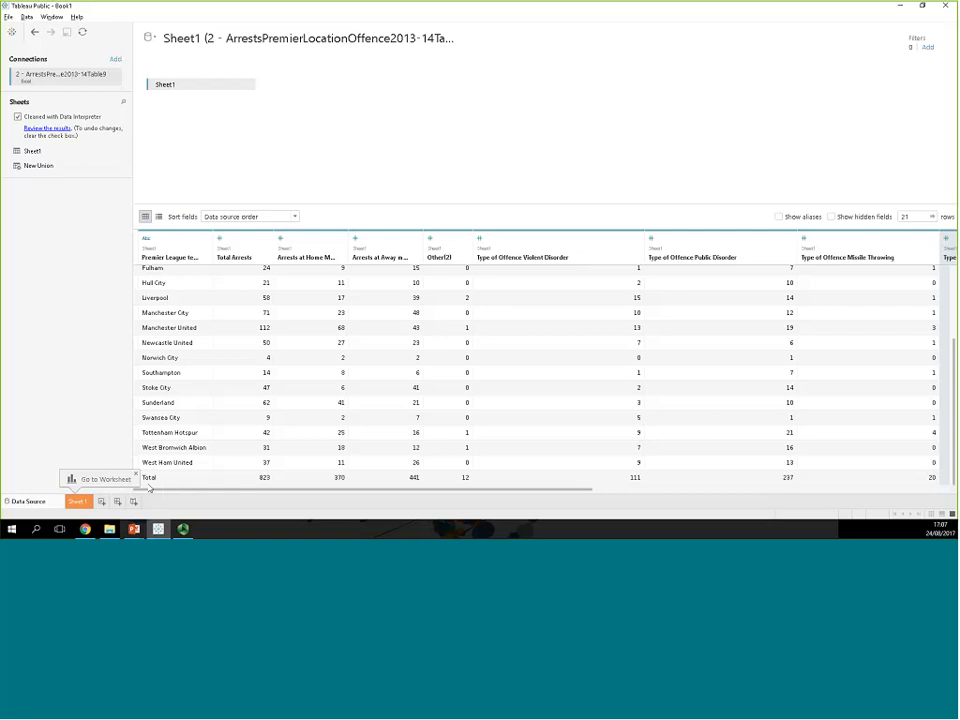
{"action": "left_click", "coordinate": [91, 502]}
{"action": "left_click_drag", "start_coordinate": [55, 89], "coordinate": [137, 101]}
{"action": "scroll", "coordinate": [471, 261], "scroll_direction": "down", "scroll_amount": 3}
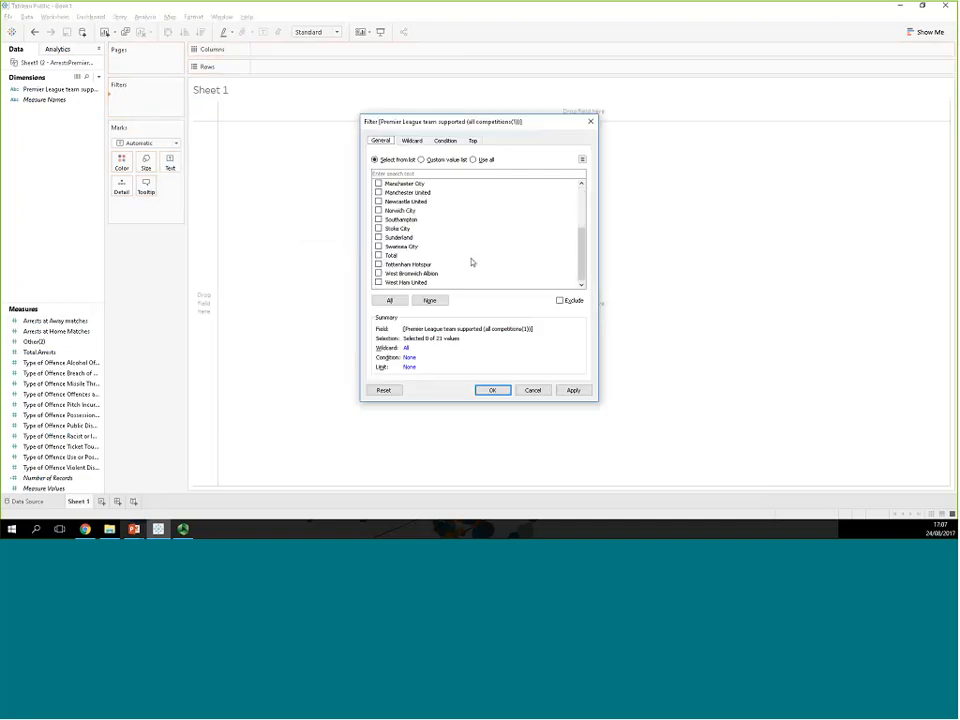
{"action": "left_click", "coordinate": [560, 300]}
{"action": "left_click", "coordinate": [378, 255]}
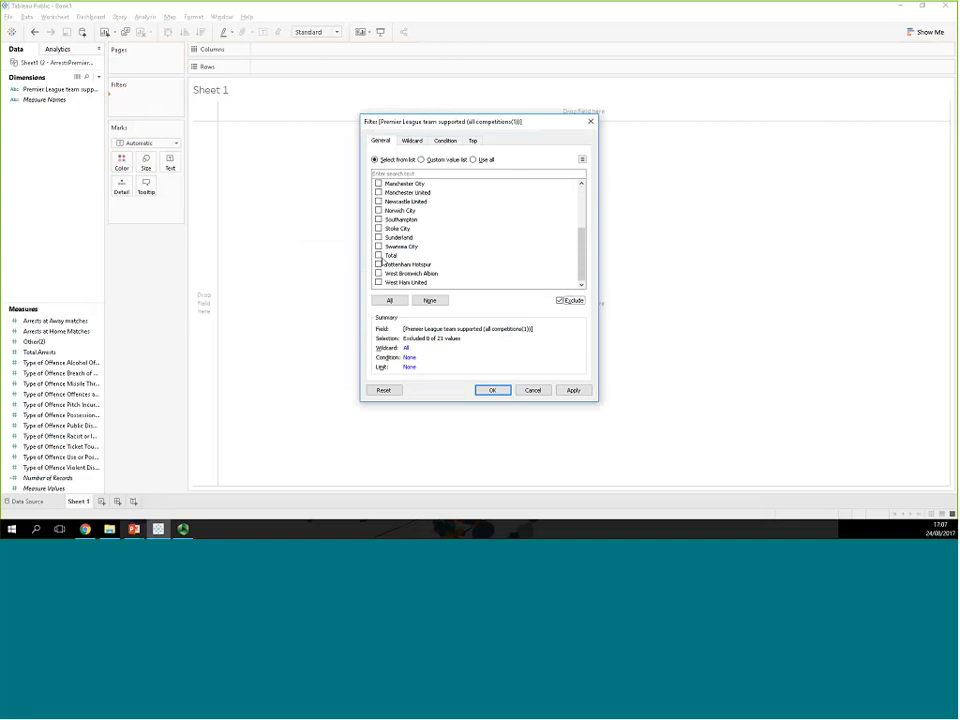
{"action": "left_click", "coordinate": [492, 390]}
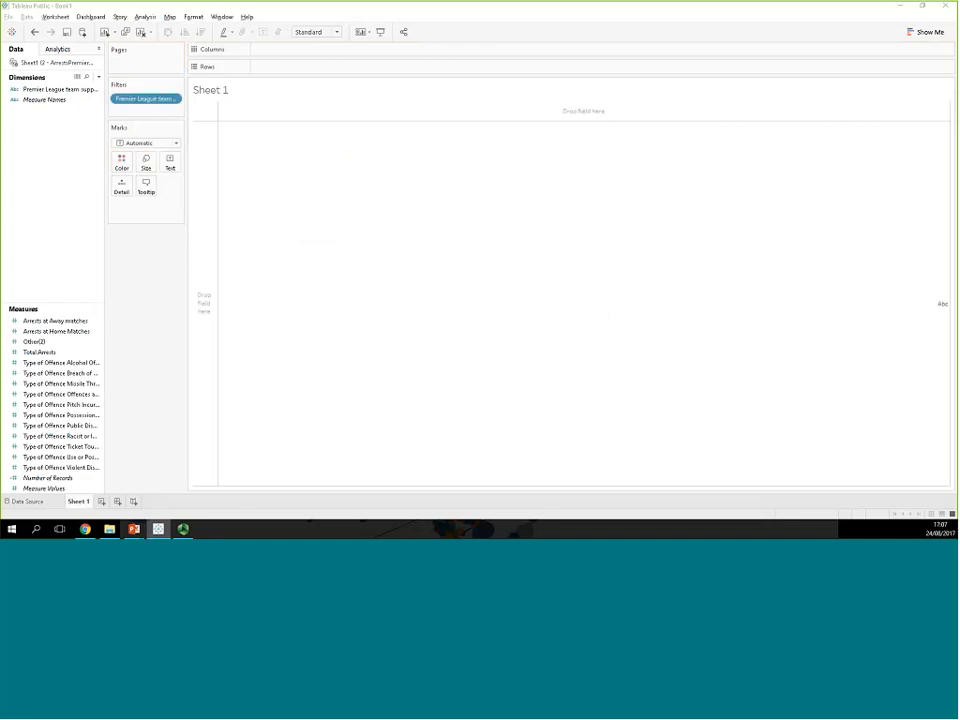
Step: Go back to the clean-sheet.org page and review guidelines 5 to 7 on plain numbers, standard identifiers and colour coding
{"action": "left_click", "coordinate": [898, 6]}
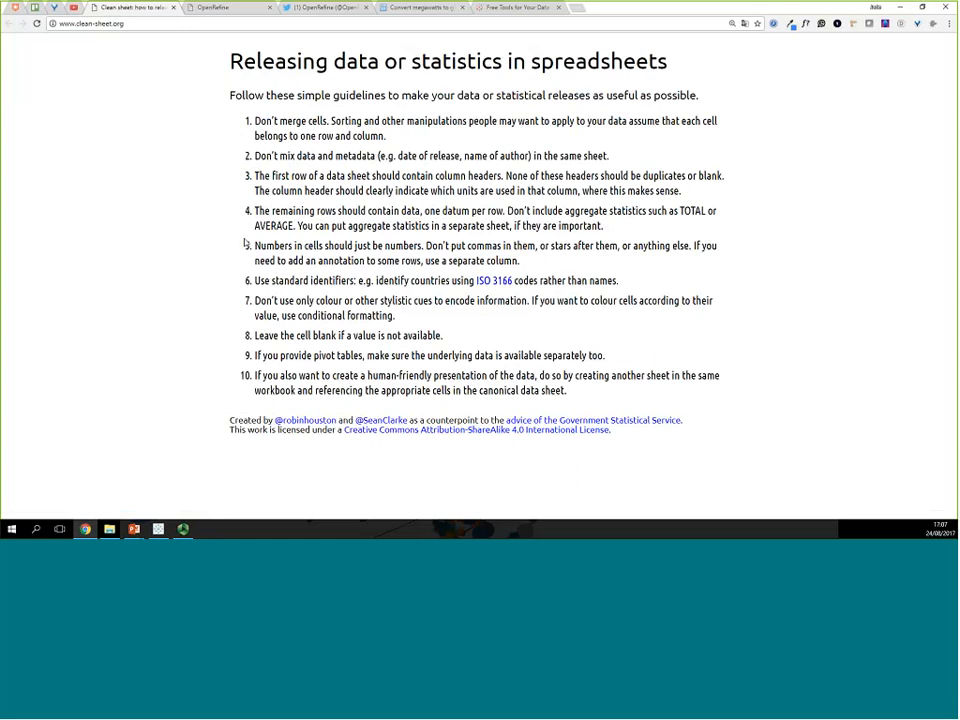
{"action": "left_click_drag", "start_coordinate": [520, 260], "coordinate": [332, 247]}
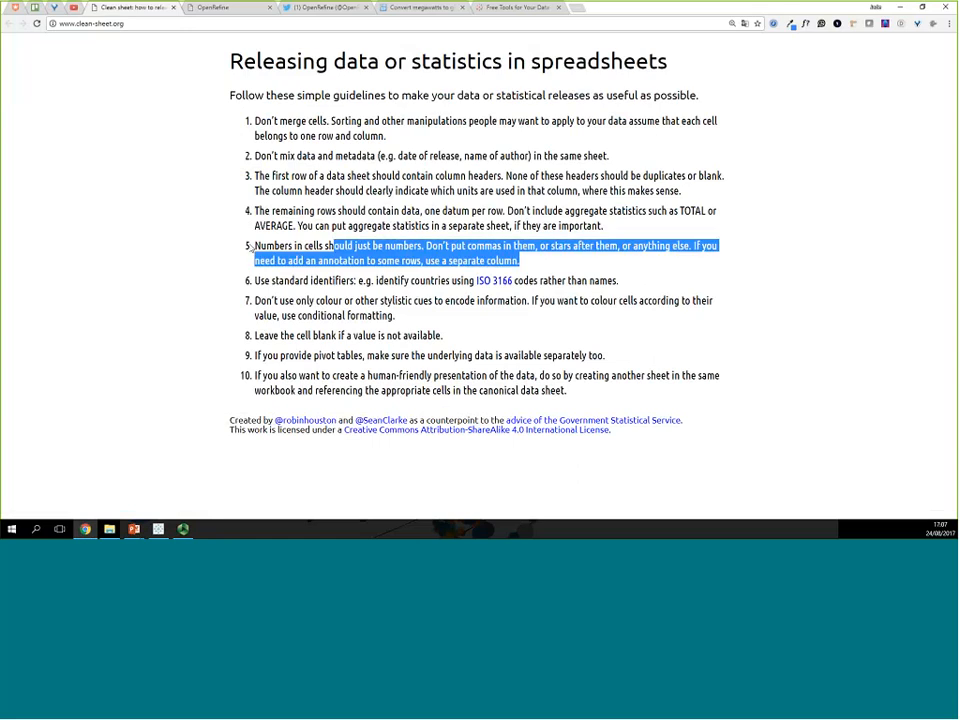
{"action": "left_click", "coordinate": [548, 259]}
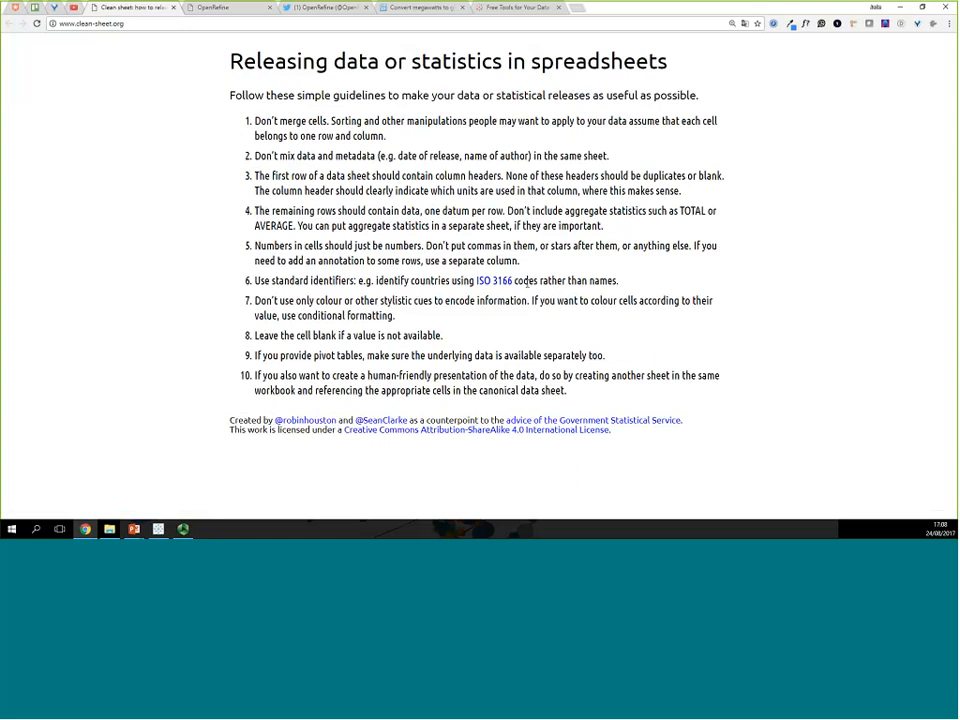
{"action": "mouse_move", "coordinate": [528, 281]}
{"action": "left_mouse_down"}
{"action": "mouse_move", "coordinate": [539, 281]}
{"action": "mouse_move", "coordinate": [522, 281]}
{"action": "left_mouse_up"}
{"action": "left_click_drag", "start_coordinate": [411, 318], "coordinate": [371, 310]}
{"action": "left_click", "coordinate": [325, 334]}
Step: Highlight guideline 8 about leaving cells blank when a value is not available
{"action": "left_click_drag", "start_coordinate": [312, 336], "coordinate": [367, 336]}
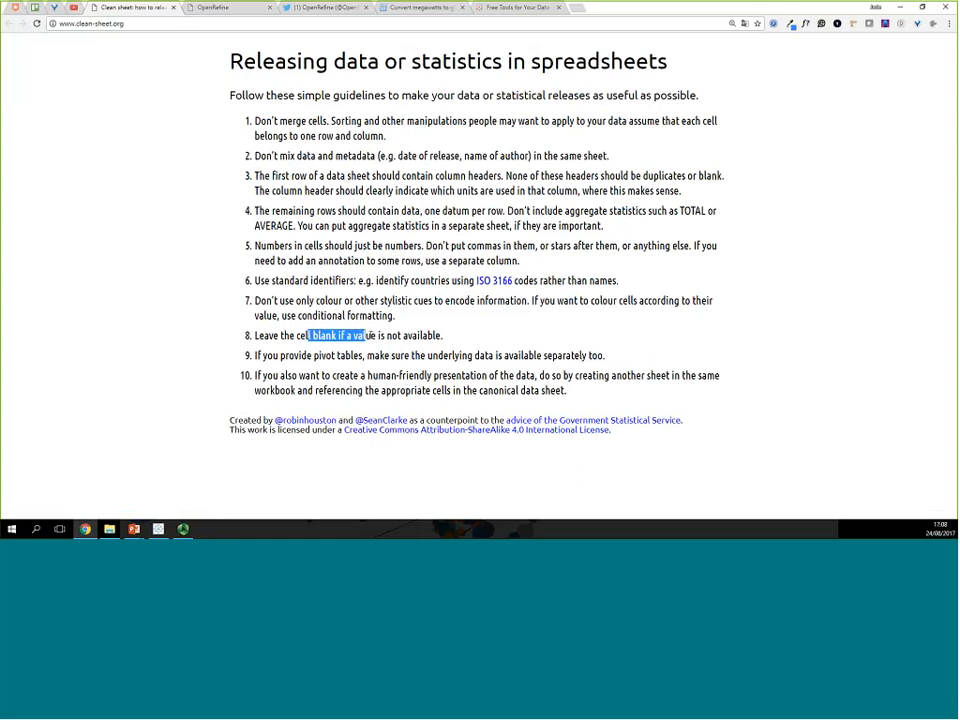
{"action": "left_click", "coordinate": [453, 339]}
{"action": "left_click_drag", "start_coordinate": [453, 339], "coordinate": [343, 336]}
{"action": "left_click", "coordinate": [343, 336]}
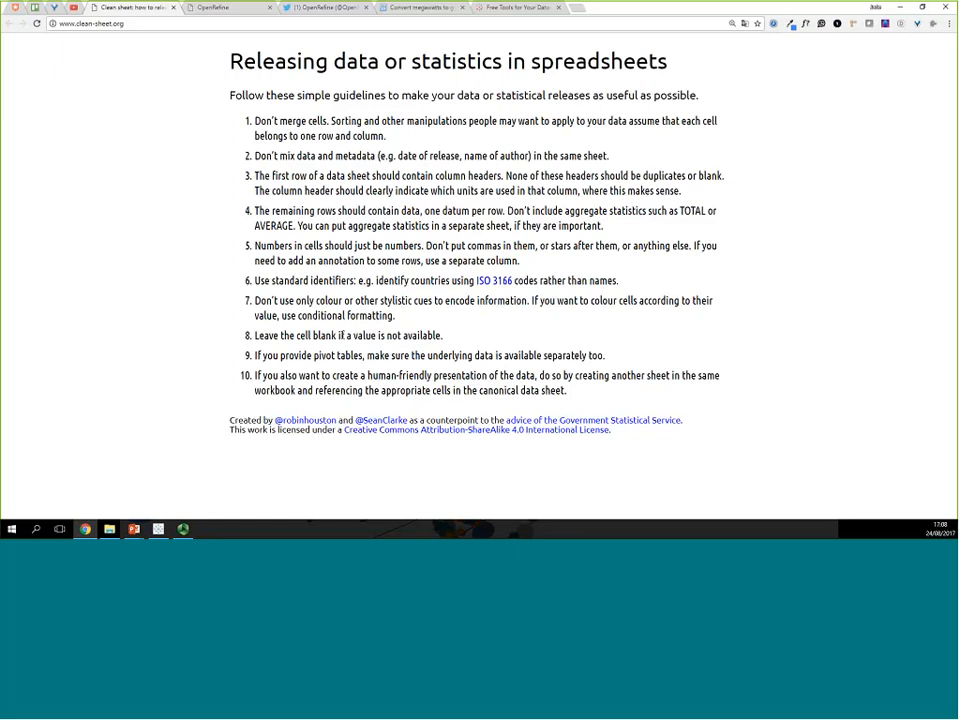
{"action": "left_click_drag", "start_coordinate": [450, 343], "coordinate": [279, 338]}
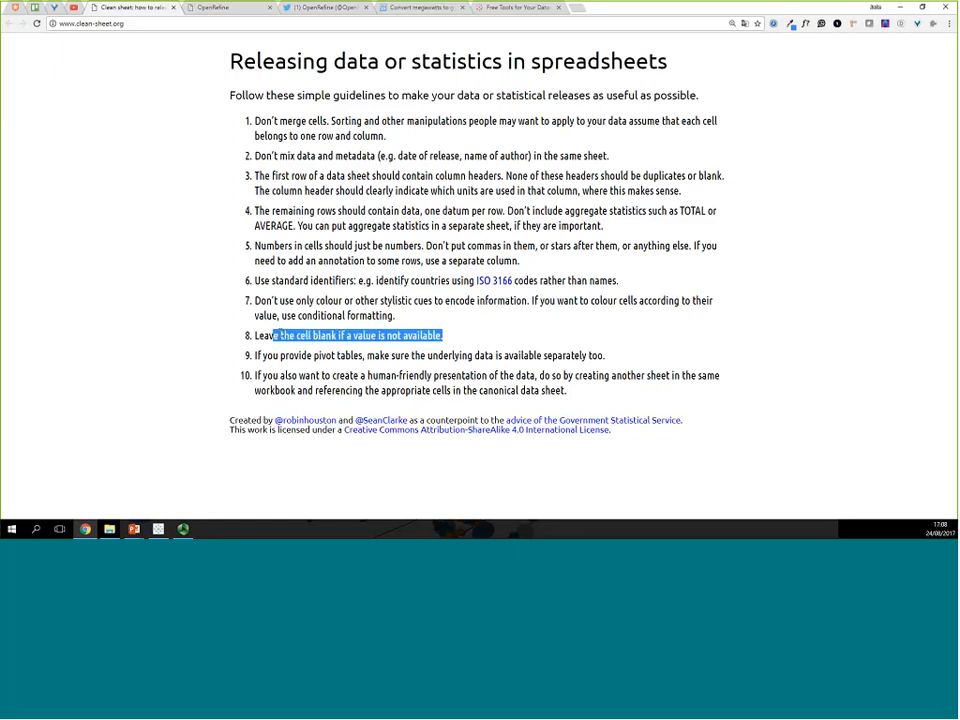
{"action": "left_click", "coordinate": [291, 338]}
{"action": "left_click_drag", "start_coordinate": [454, 338], "coordinate": [283, 356]}
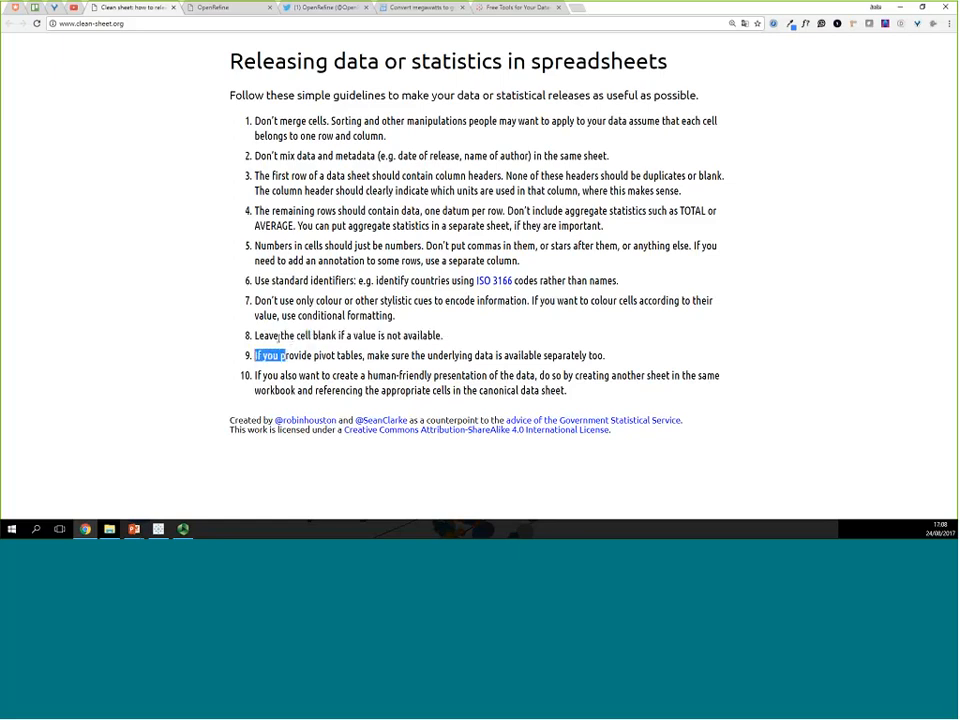
{"action": "left_click", "coordinate": [316, 336]}
{"action": "left_click_drag", "start_coordinate": [450, 337], "coordinate": [338, 337]}
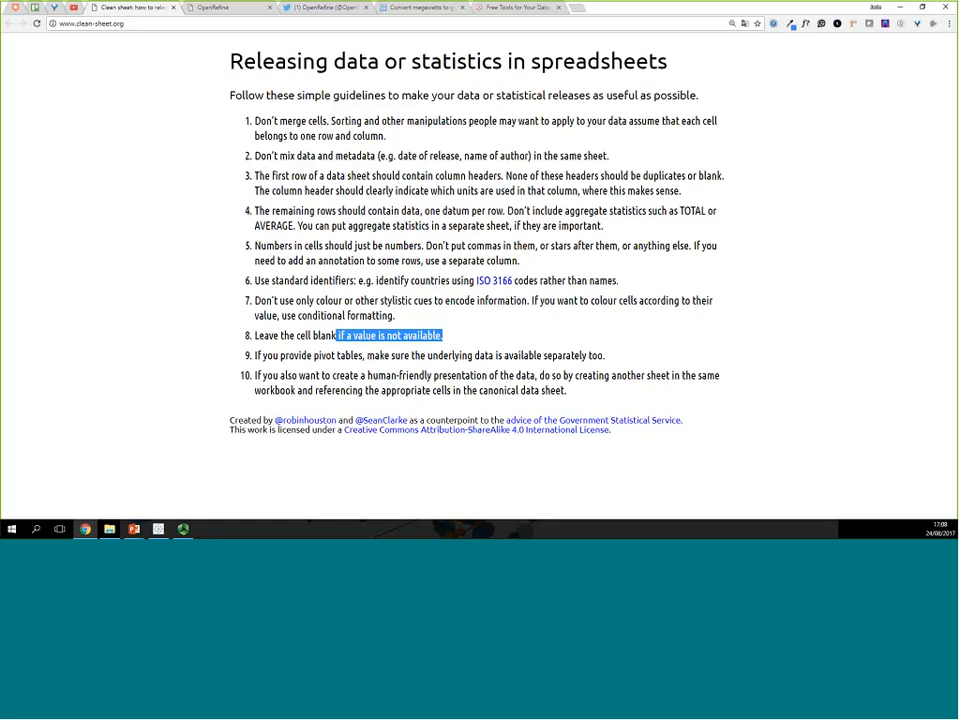
{"action": "left_click", "coordinate": [270, 373]}
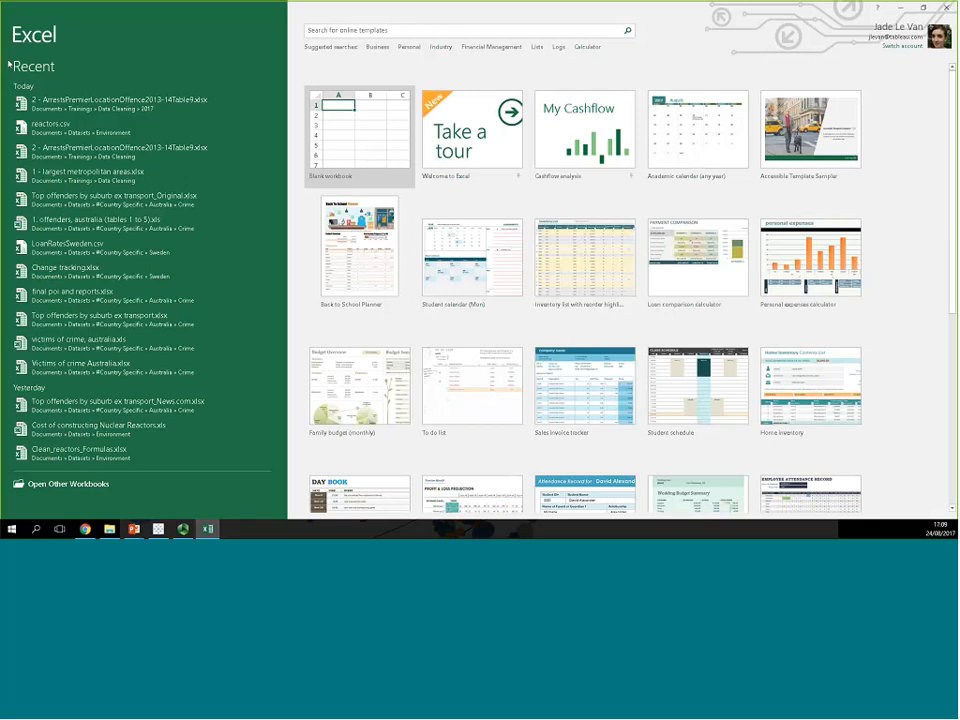
Step: Open reactors.csv from the 2017 training folder in Excel and examine its comma-separated header in cell A1
{"action": "left_click_drag", "start_coordinate": [9, 64], "coordinate": [452, 55]}
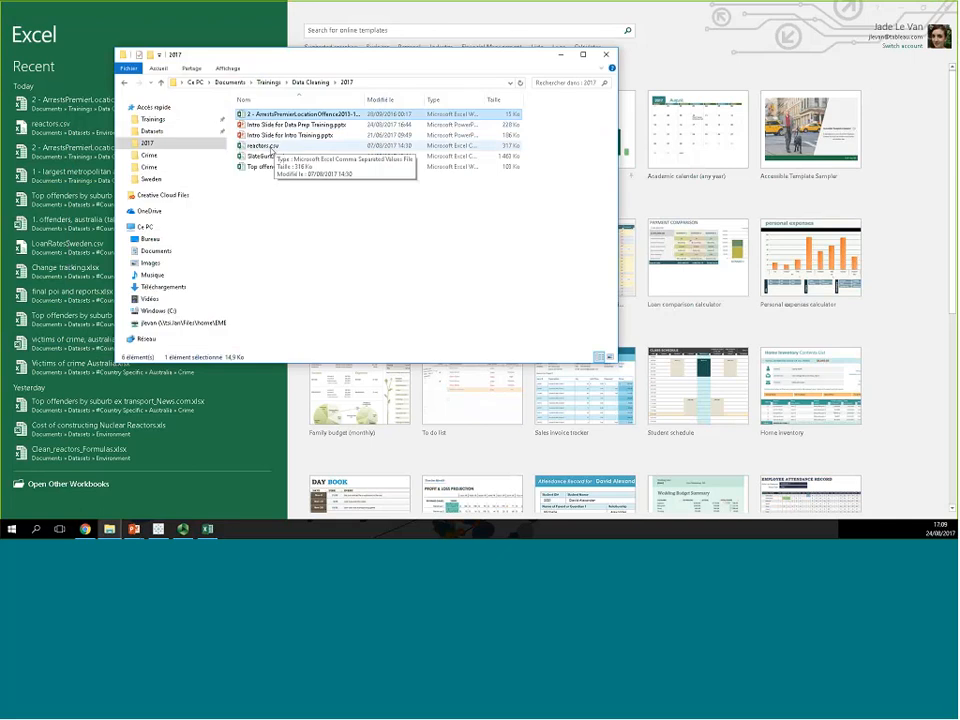
{"action": "double_click", "coordinate": [268, 147]}
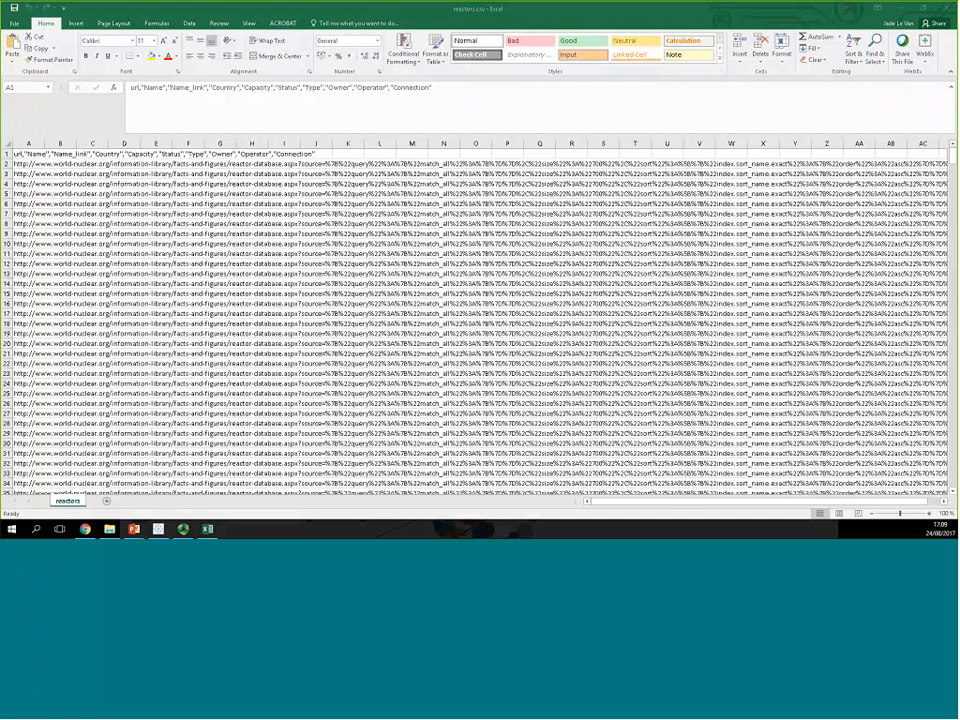
{"action": "left_click", "coordinate": [445, 89]}
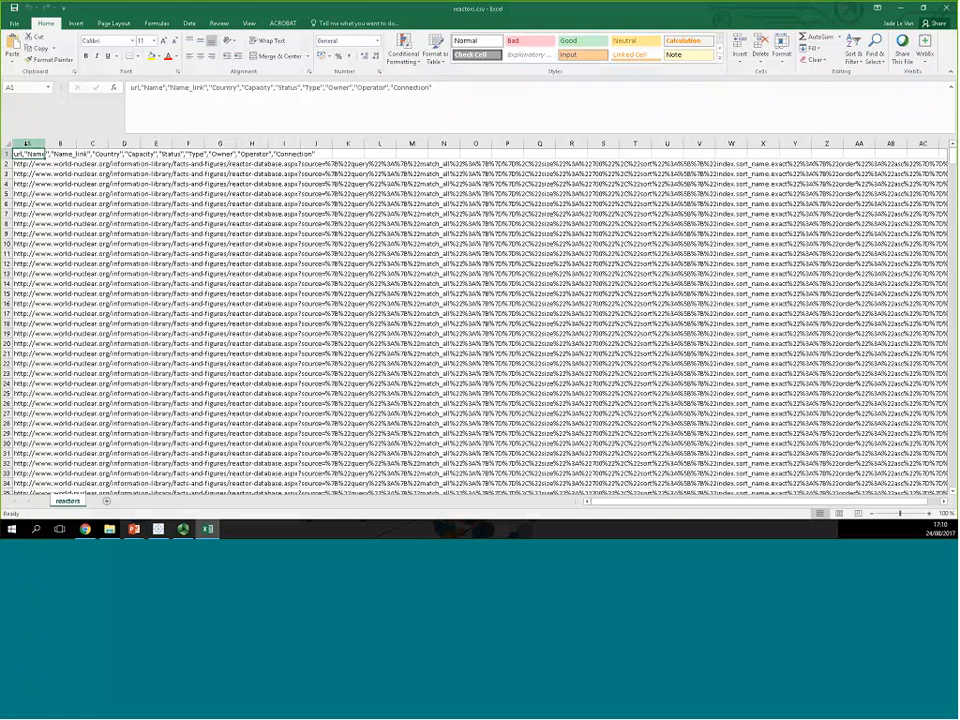
Step: Split column A with Text to Columns as delimited data, using comma as the delimiter and treating consecutive delimiters as one
{"action": "left_click", "coordinate": [25, 143]}
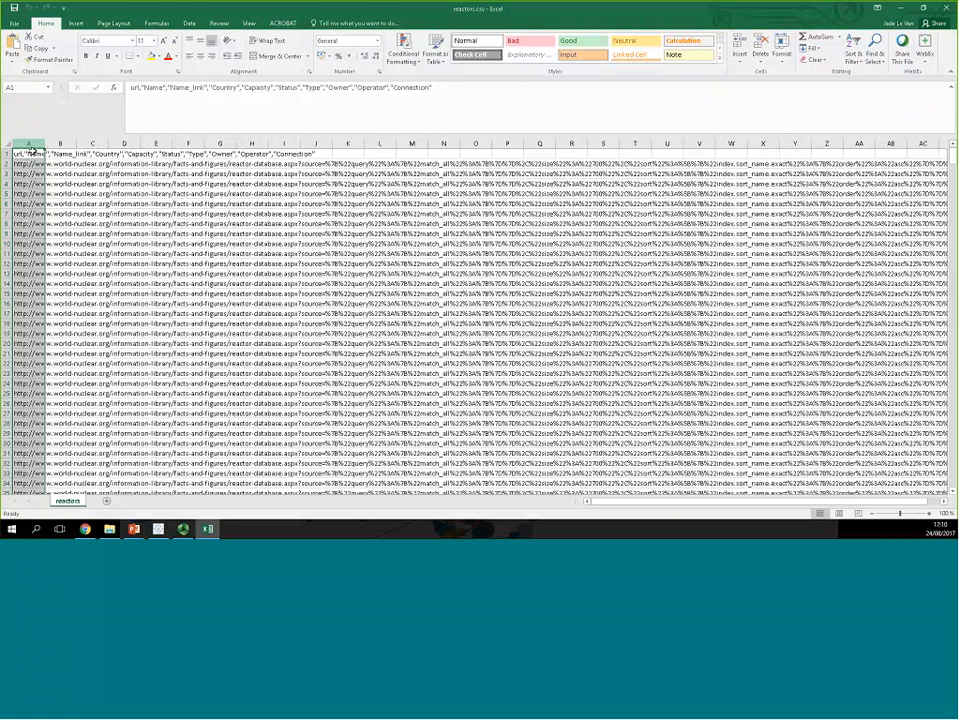
{"action": "left_click", "coordinate": [30, 143]}
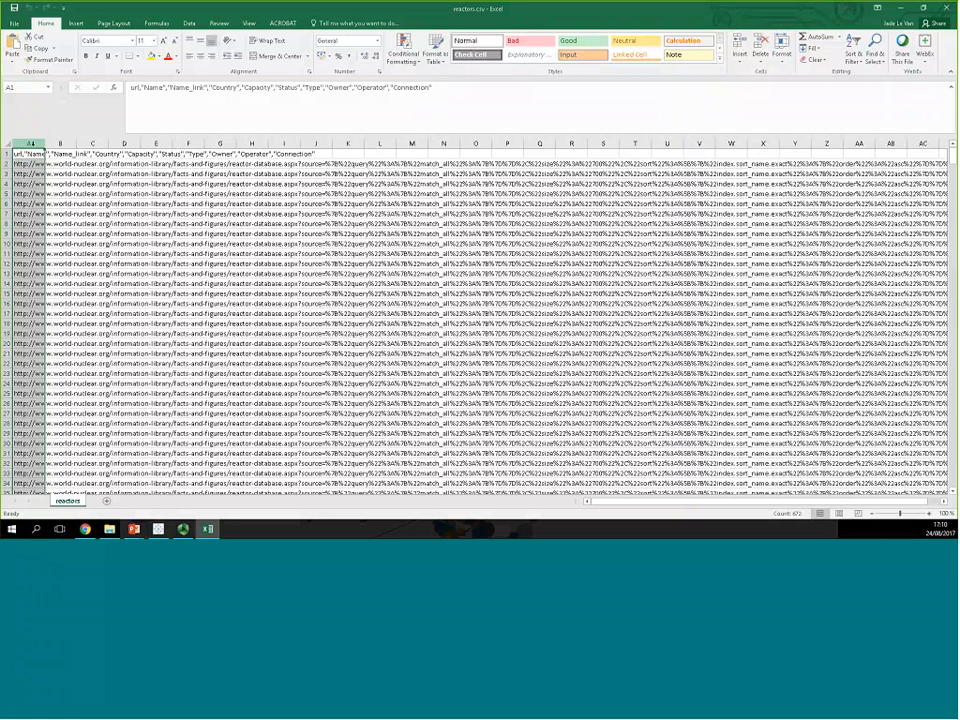
{"action": "left_click", "coordinate": [193, 23]}
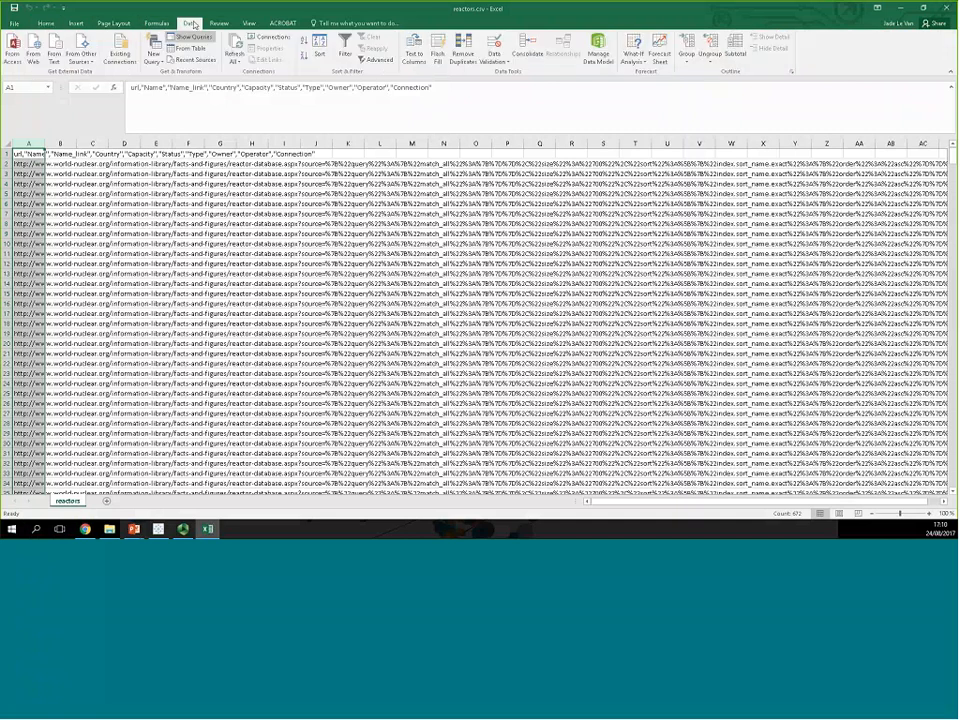
{"action": "left_click", "coordinate": [415, 58]}
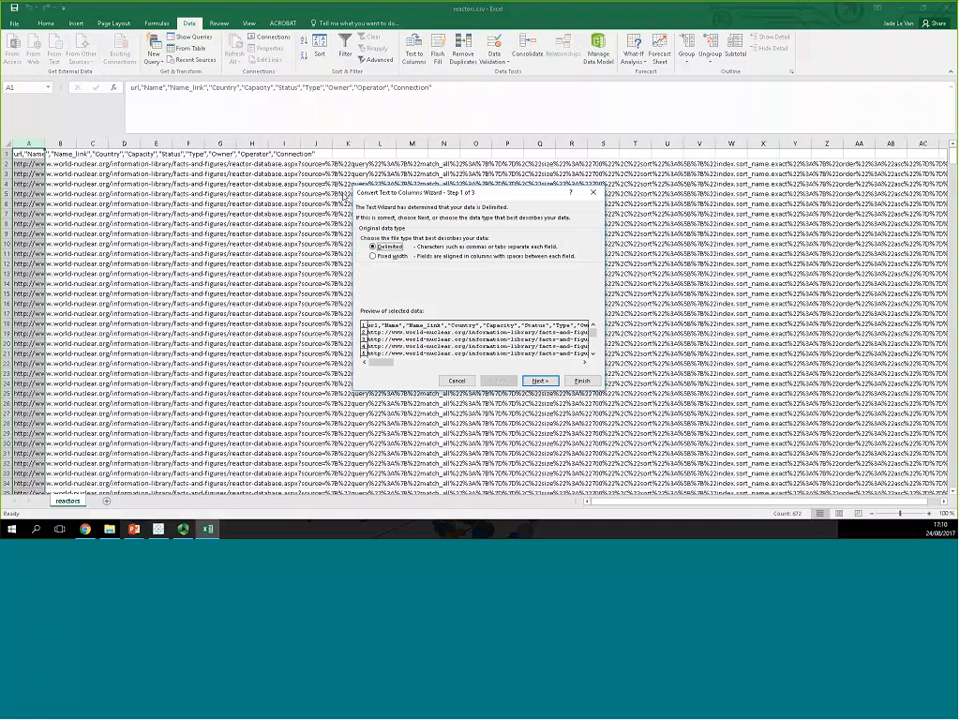
{"action": "left_click", "coordinate": [540, 382]}
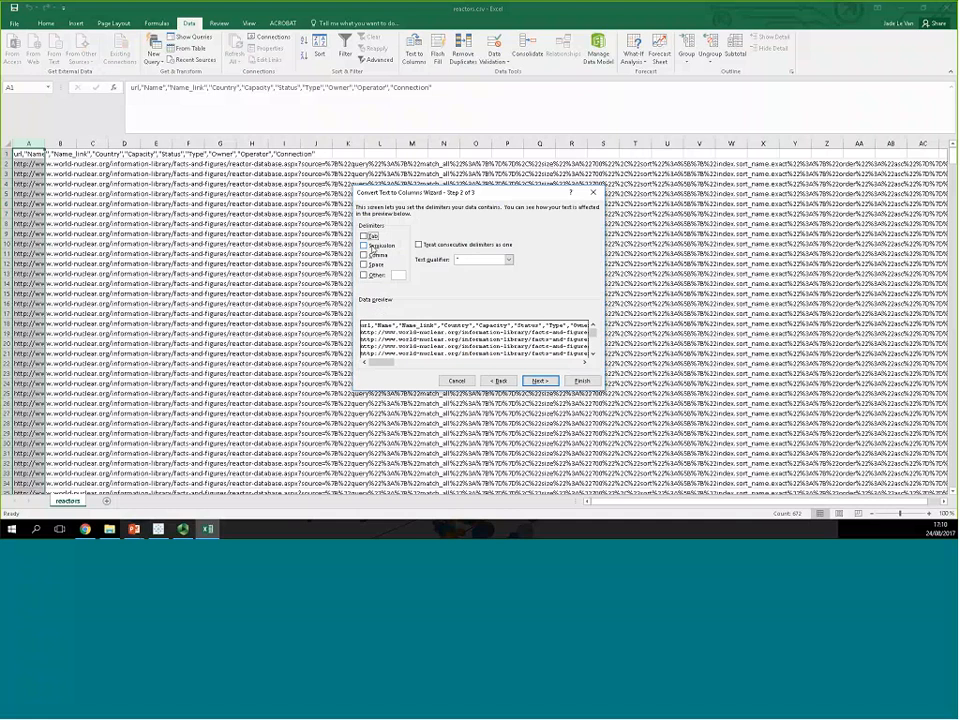
{"action": "left_click", "coordinate": [366, 255]}
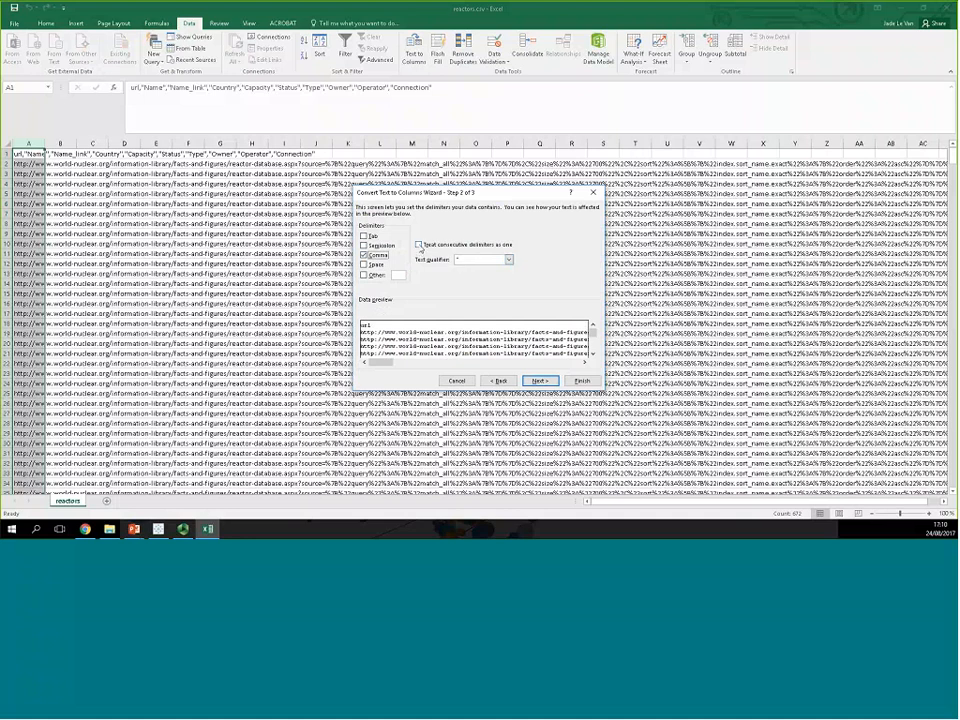
{"action": "left_click", "coordinate": [427, 246]}
{"action": "left_click", "coordinate": [541, 381]}
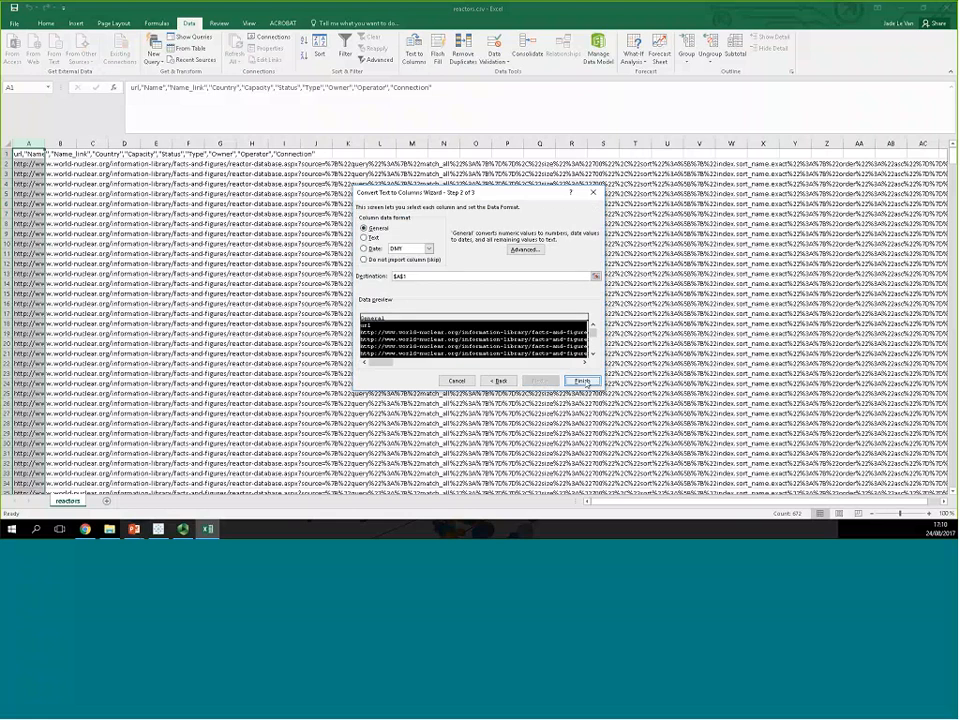
{"action": "left_click", "coordinate": [584, 382]}
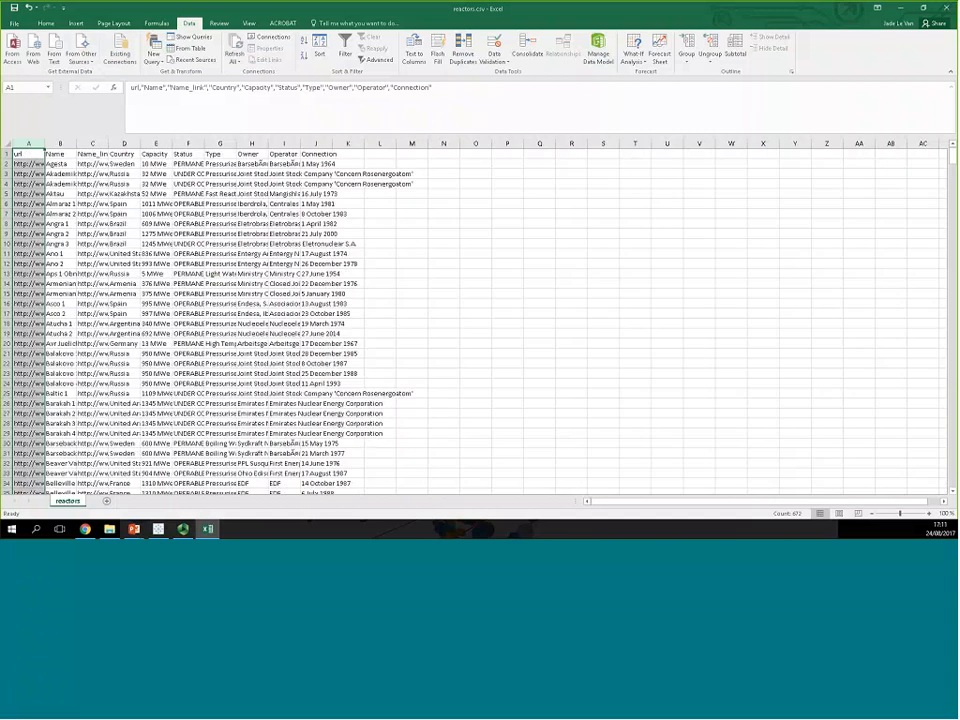
Step: Auto-fit the widths of columns A to J and inspect the repeated addresses in the url column
{"action": "left_click_drag", "start_coordinate": [30, 144], "coordinate": [318, 143]}
{"action": "double_click", "coordinate": [318, 143]}
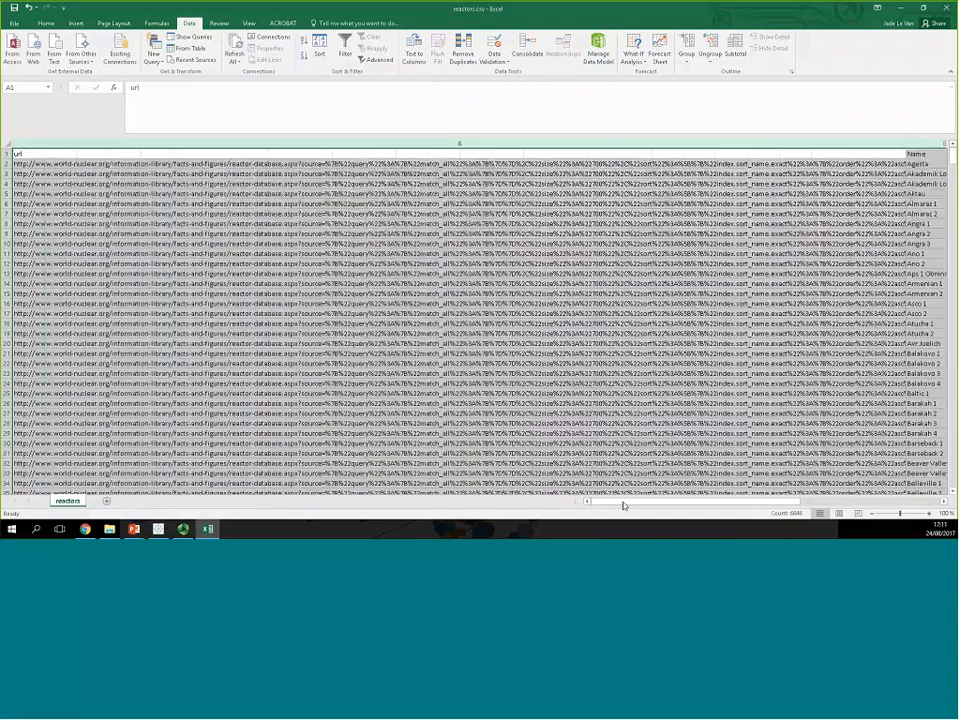
{"action": "left_click_drag", "start_coordinate": [621, 504], "coordinate": [595, 508]}
{"action": "left_click", "coordinate": [457, 175]}
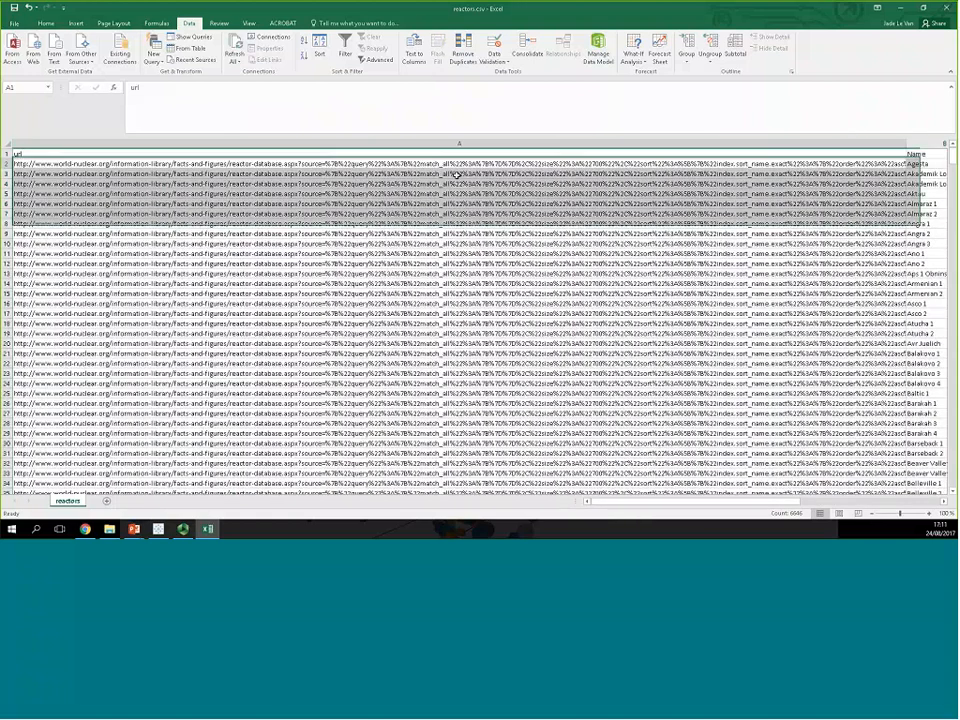
{"action": "left_click", "coordinate": [457, 204]}
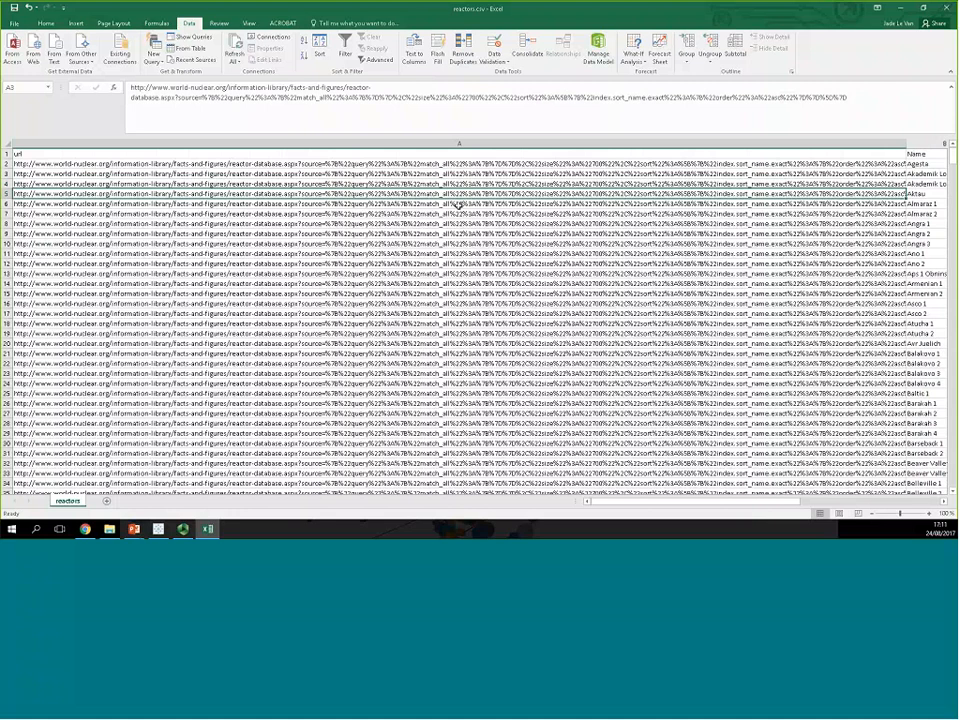
Step: Delete the url column from the reactors sheet
{"action": "left_click", "coordinate": [403, 143]}
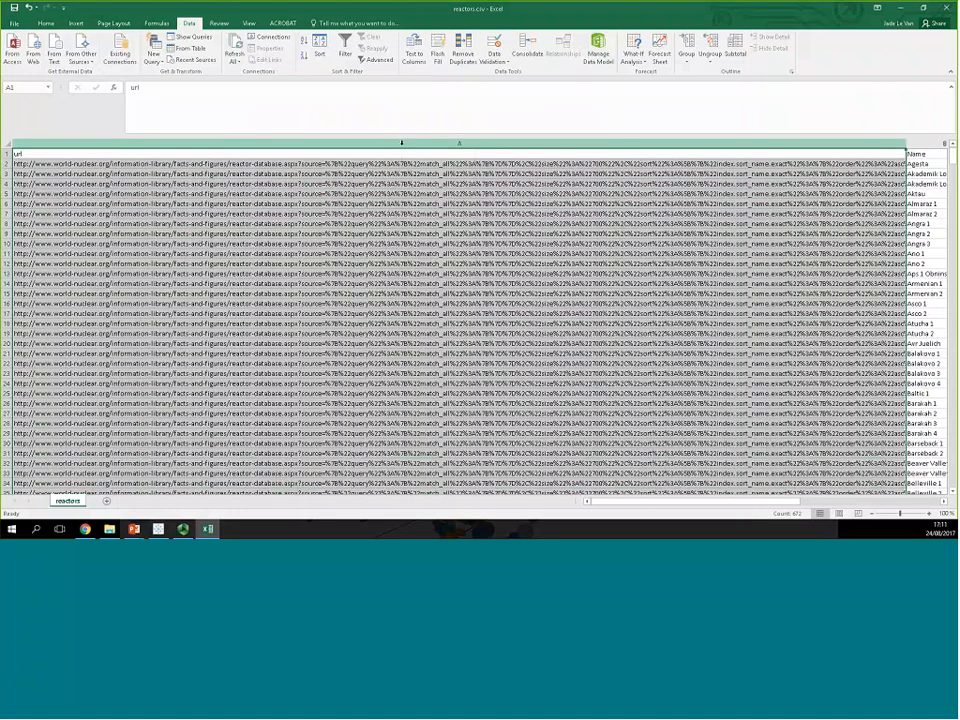
{"action": "right_click", "coordinate": [403, 143]}
{"action": "key", "text": "Escape"}
{"action": "key", "text": "ctrl+minus"}
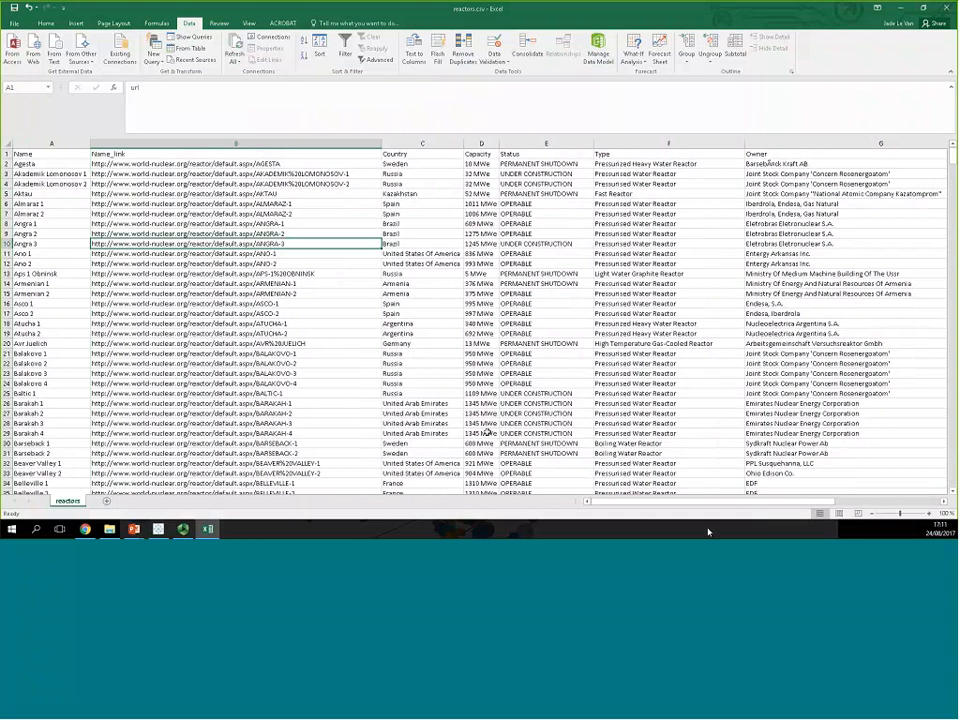
Step: Rename the header in cell A1 to "Reactors Name"
{"action": "mouse_move", "coordinate": [784, 507]}
{"action": "left_mouse_down"}
{"action": "mouse_move", "coordinate": [880, 508]}
{"action": "mouse_move", "coordinate": [780, 507]}
{"action": "left_mouse_up"}
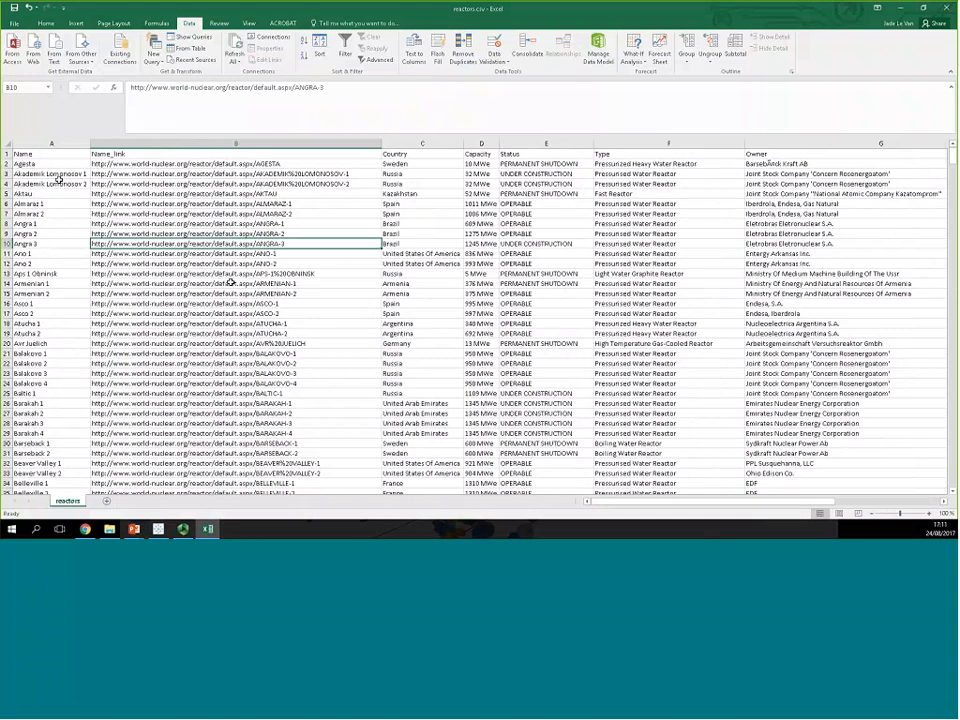
{"action": "left_click", "coordinate": [28, 164]}
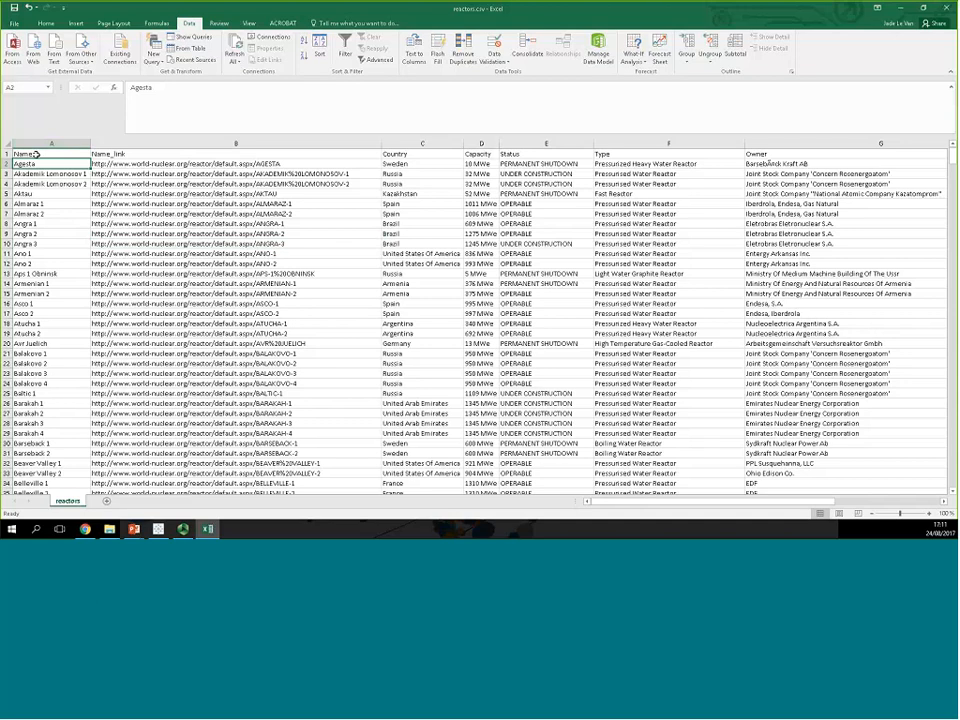
{"action": "left_click", "coordinate": [140, 119]}
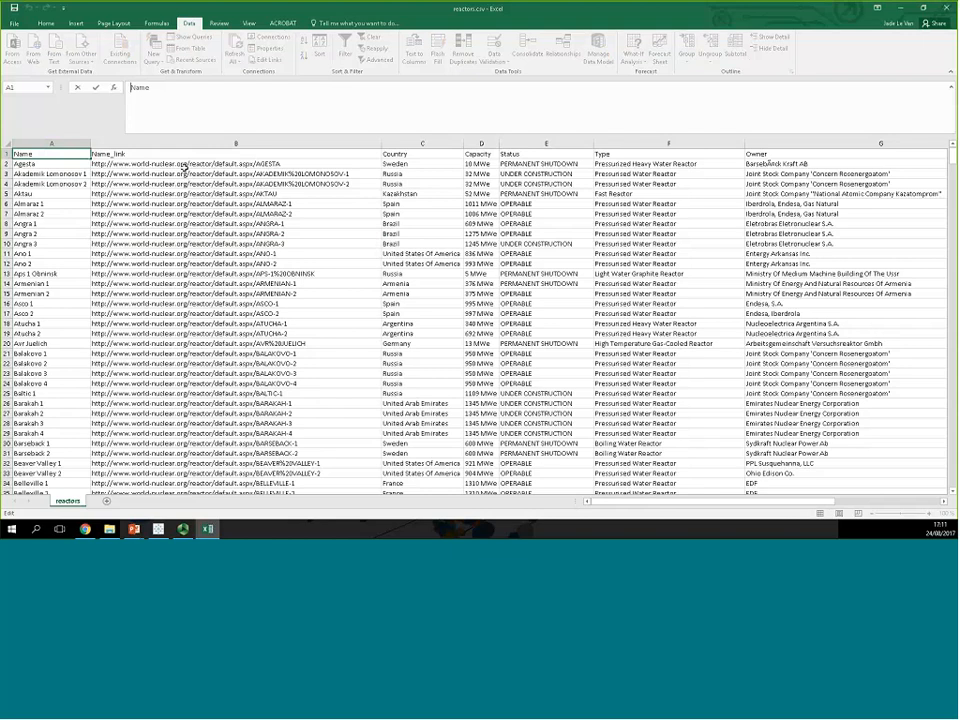
{"action": "type", "text": "Reactors"}
{"action": "key", "text": "Tab"}
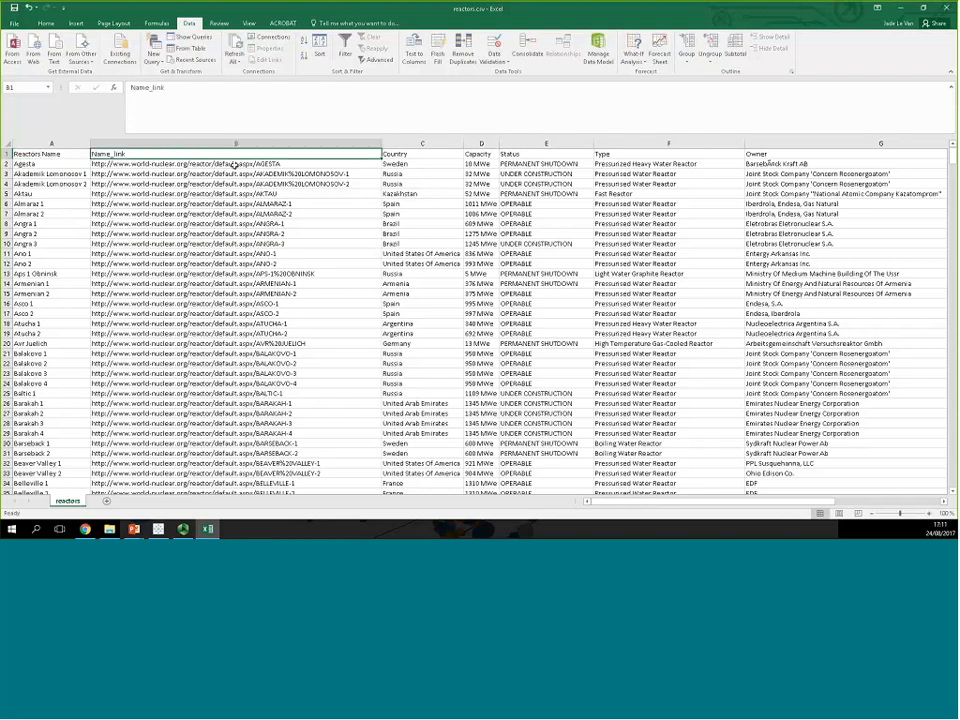
Step: Convert the first reactor's Name_link address in cell B2 into a clickable hyperlink
{"action": "left_click", "coordinate": [281, 164]}
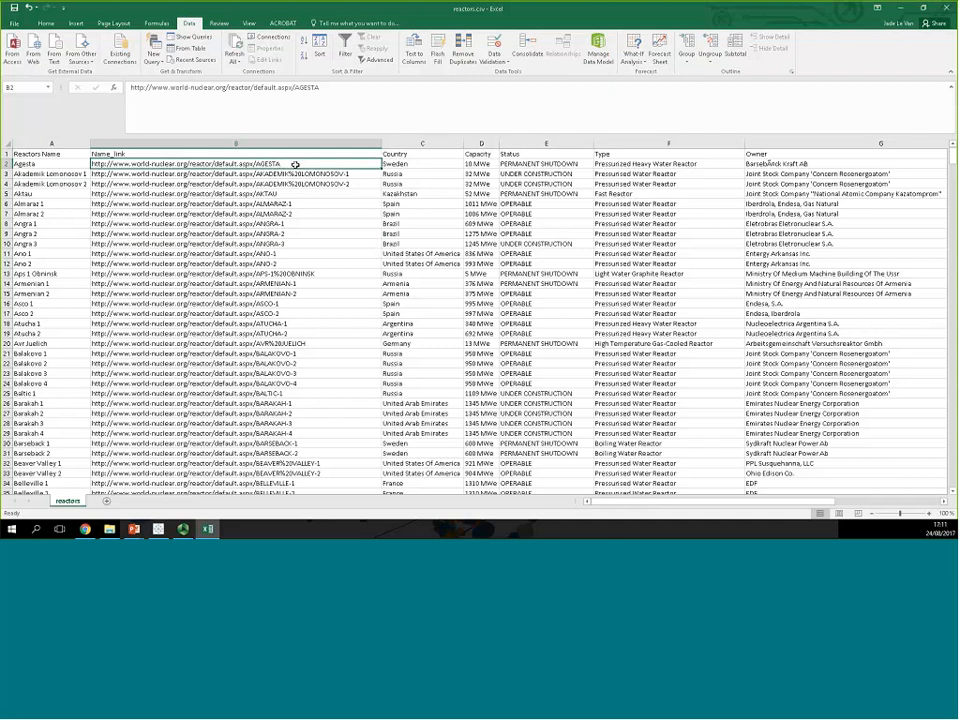
{"action": "left_click", "coordinate": [252, 155]}
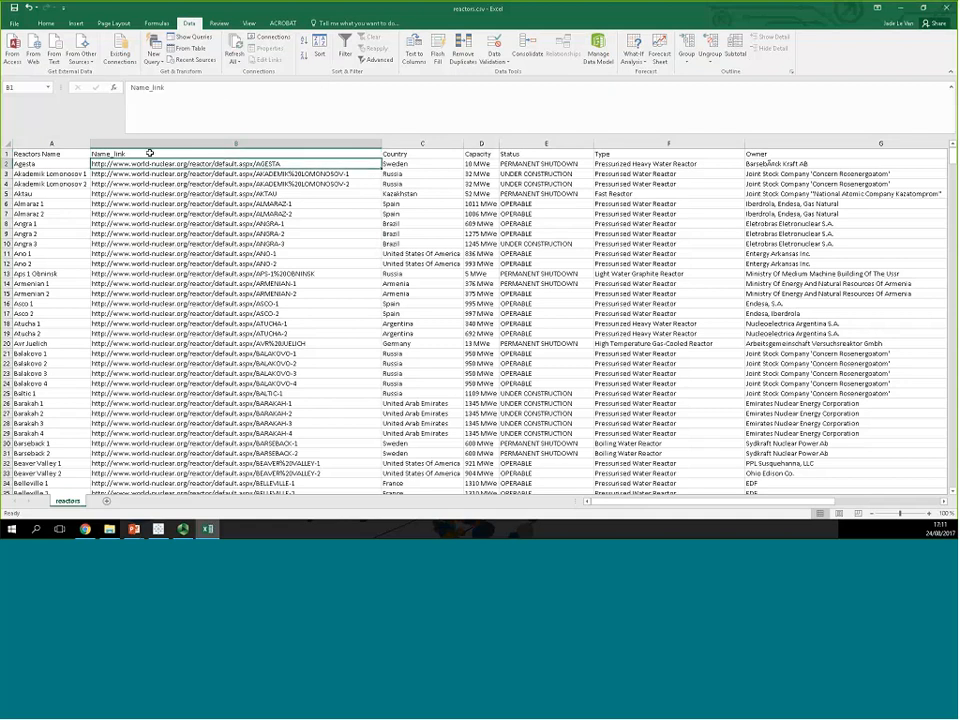
{"action": "left_click", "coordinate": [293, 168]}
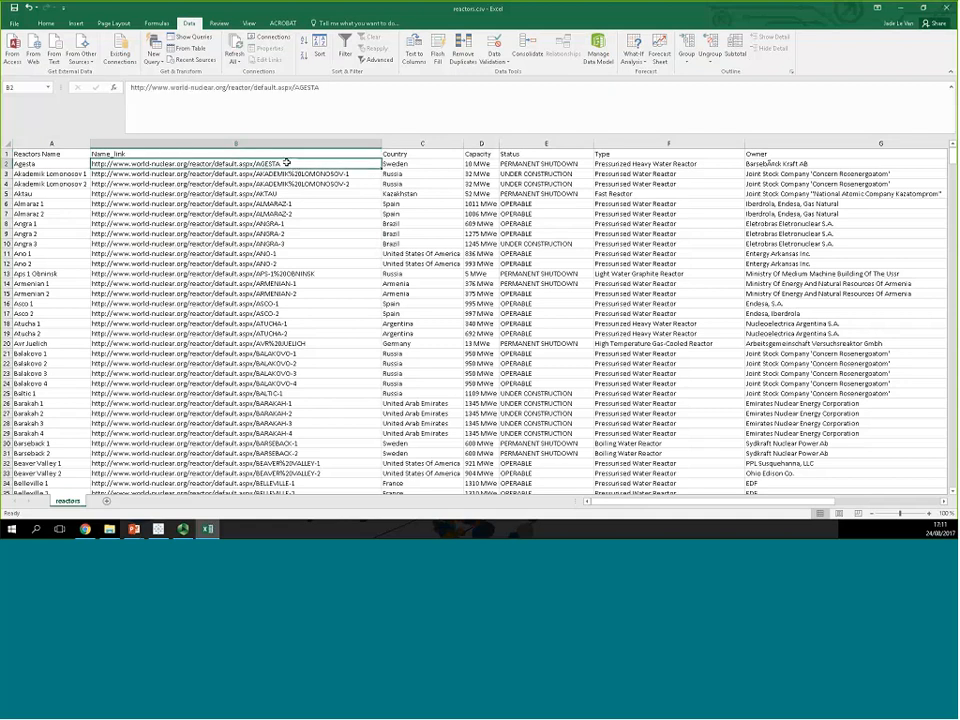
{"action": "double_click", "coordinate": [287, 163]}
{"action": "left_click", "coordinate": [317, 184]}
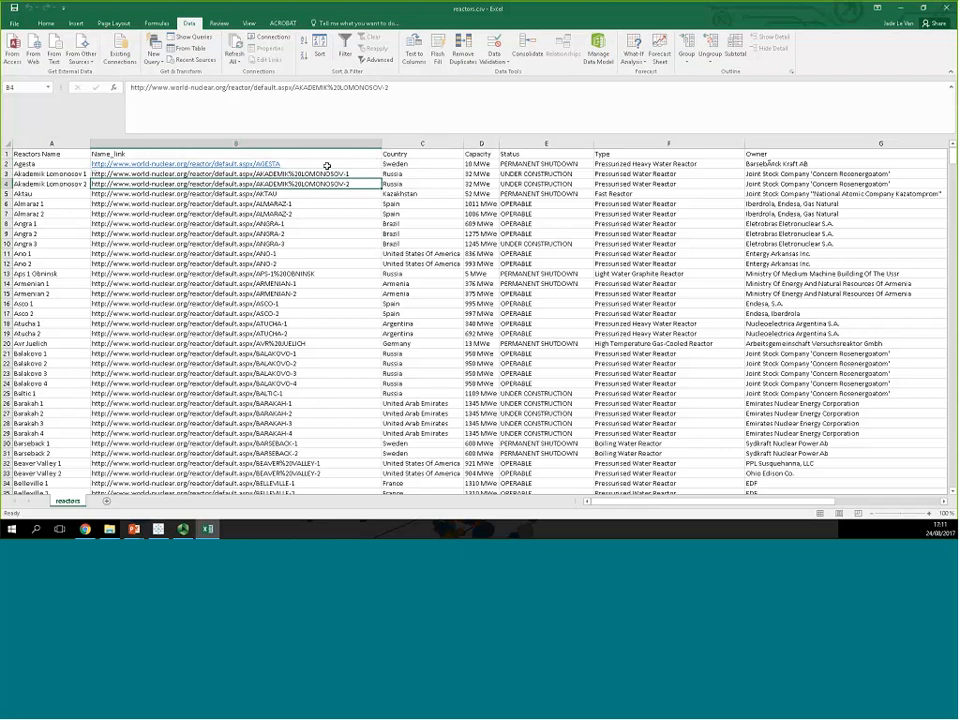
{"action": "left_click", "coordinate": [314, 163]}
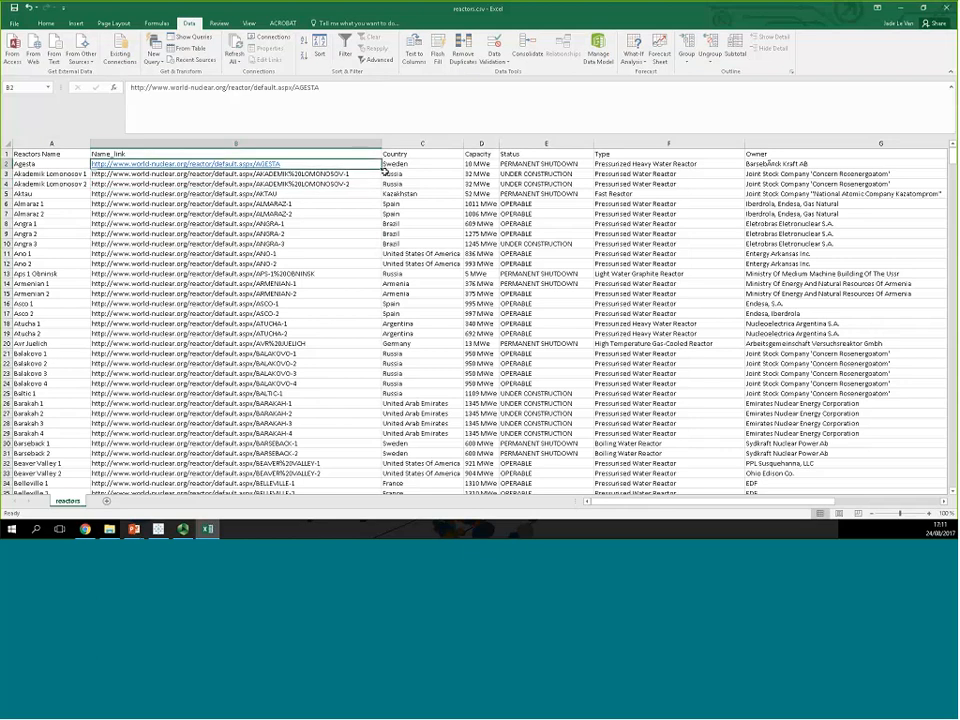
Step: Examine the first reactor's record in row 2 from the Country column through Operator
{"action": "left_click", "coordinate": [420, 165]}
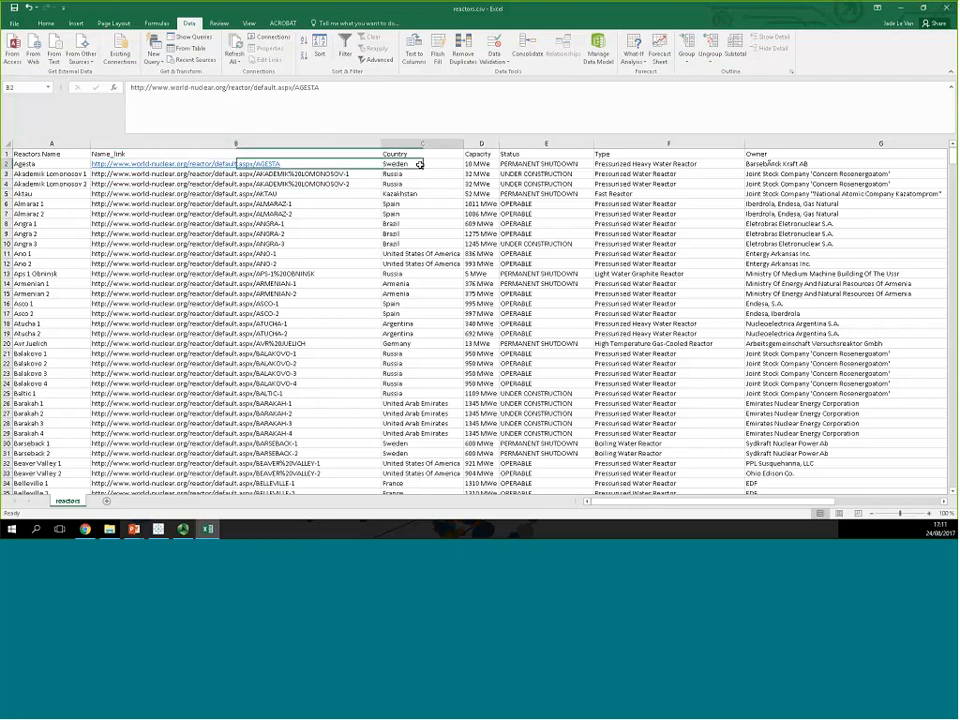
{"action": "left_click", "coordinate": [490, 164]}
{"action": "left_click", "coordinate": [551, 165]}
{"action": "left_click", "coordinate": [666, 164]}
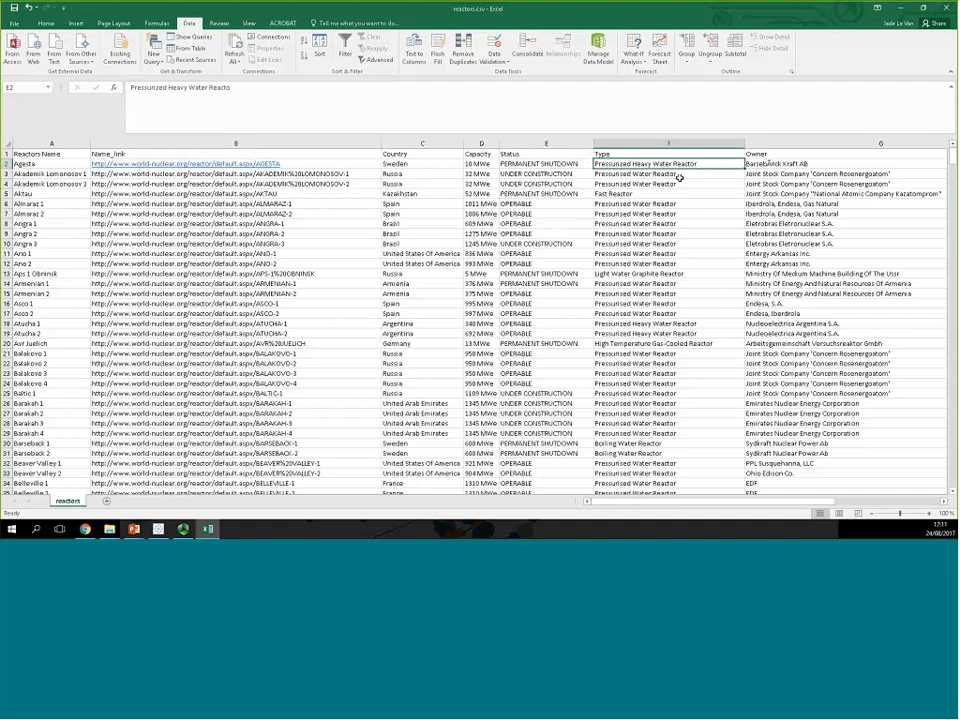
{"action": "key", "text": "Right"}
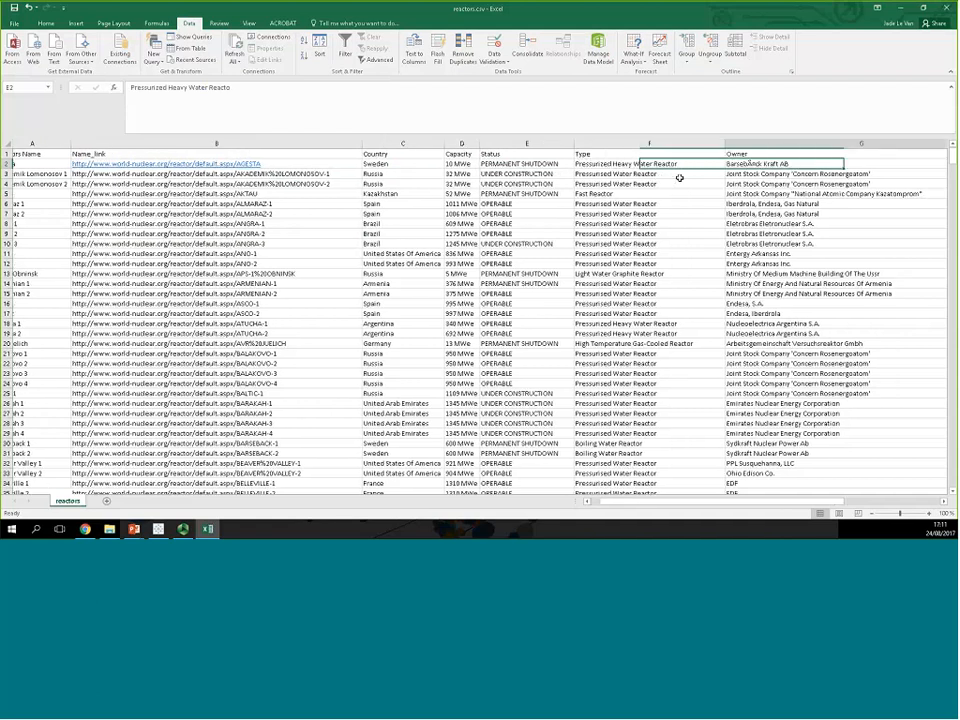
{"action": "key", "text": "Right"}
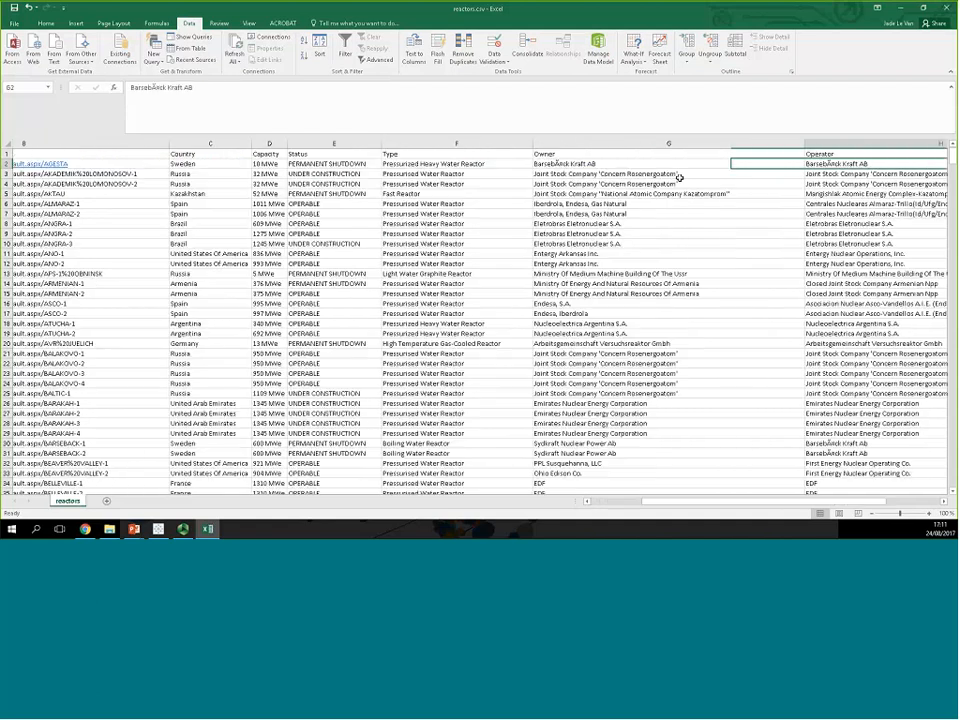
{"action": "key", "text": "Home"}
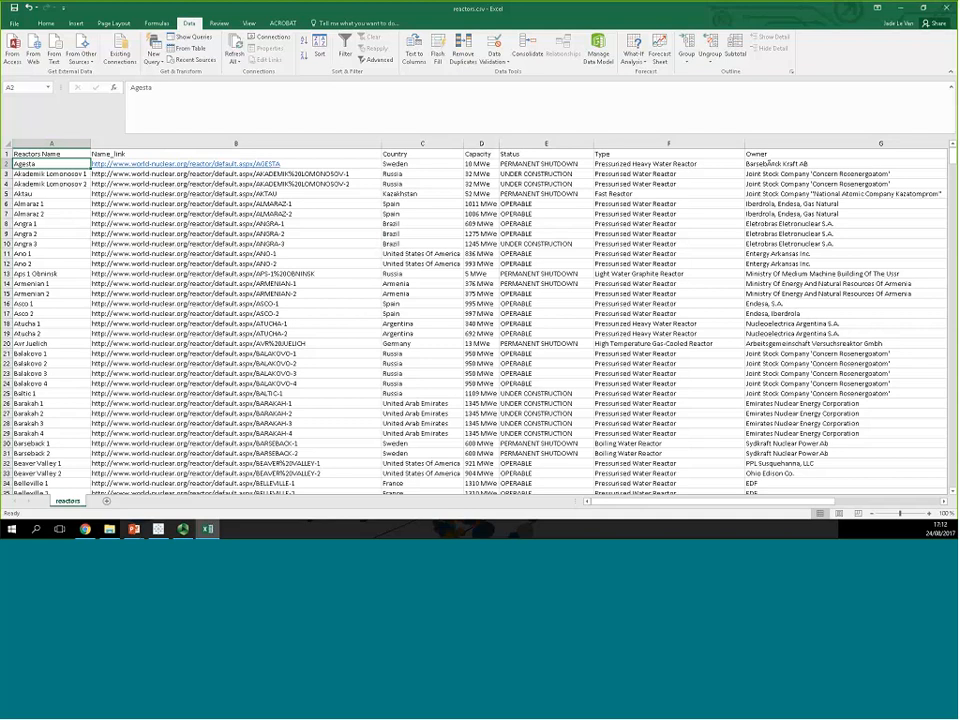
Step: Rename the reactors sheet as Original
{"action": "double_click", "coordinate": [75, 502]}
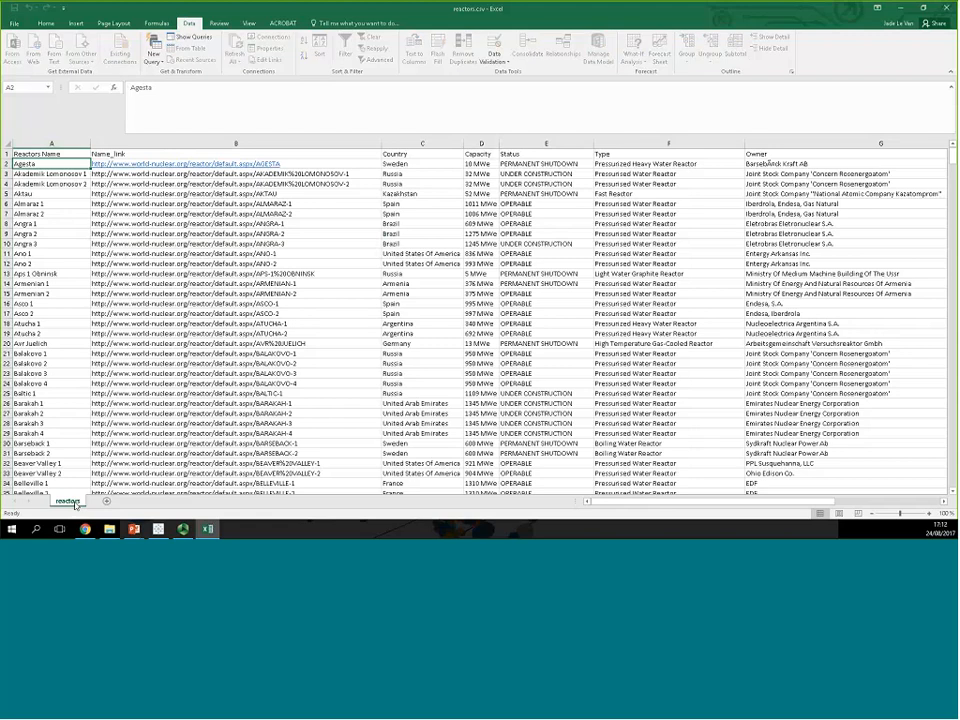
{"action": "type", "text": "Or"}
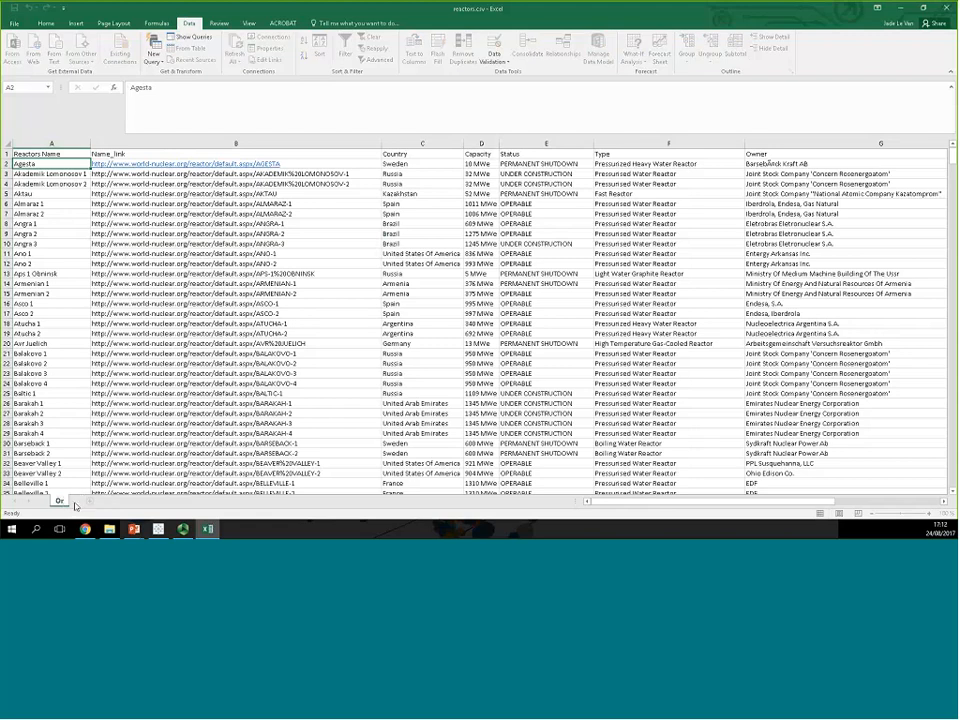
{"action": "type", "text": "iginal"}
{"action": "key", "text": "Return"}
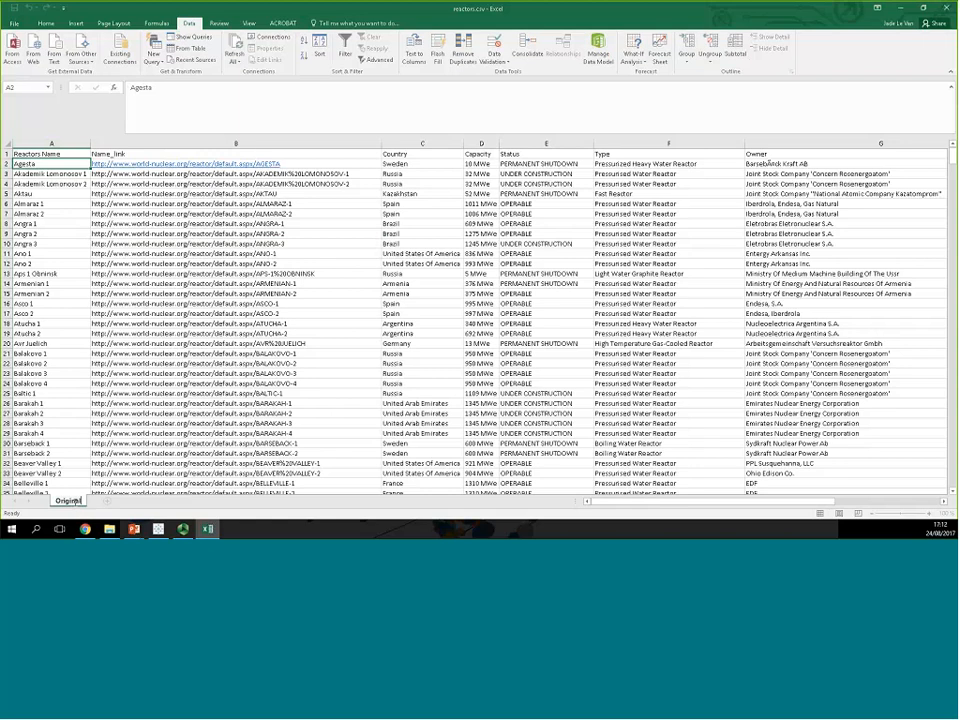
Step: Create a copy of the Original sheet at the end of the reactors.csv workbook
{"action": "right_click", "coordinate": [76, 500]}
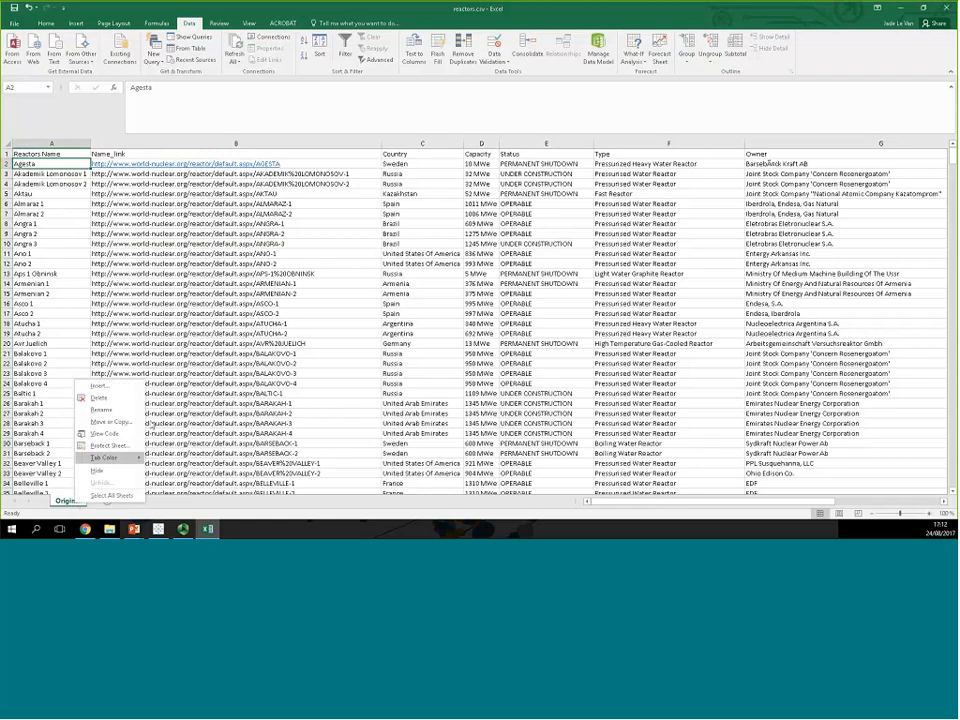
{"action": "left_click", "coordinate": [116, 424]}
{"action": "left_click", "coordinate": [100, 410]}
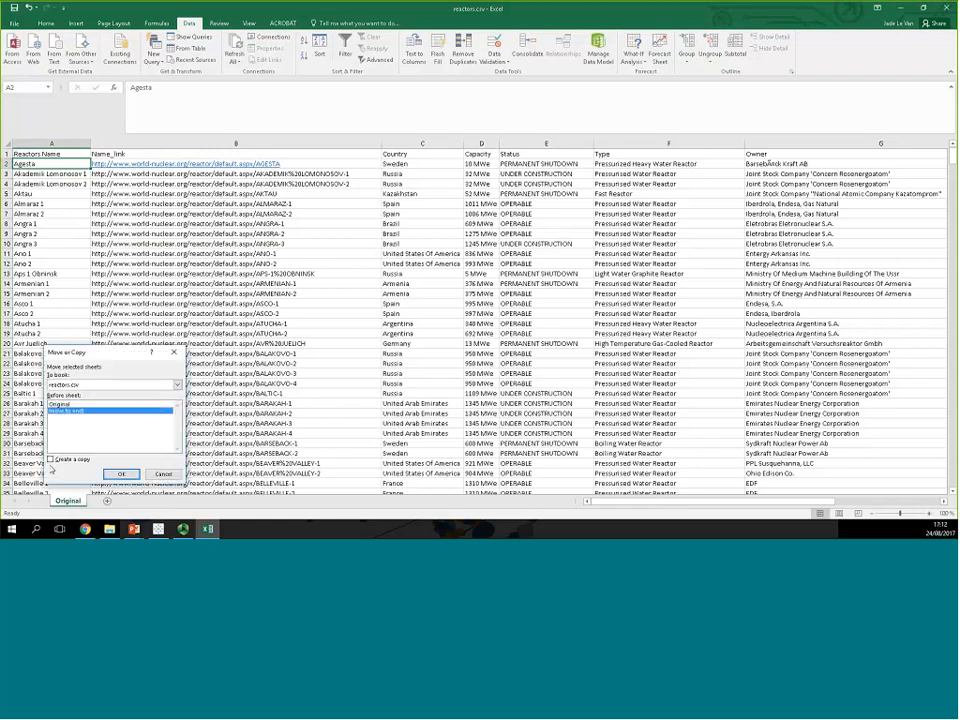
{"action": "left_click", "coordinate": [51, 459]}
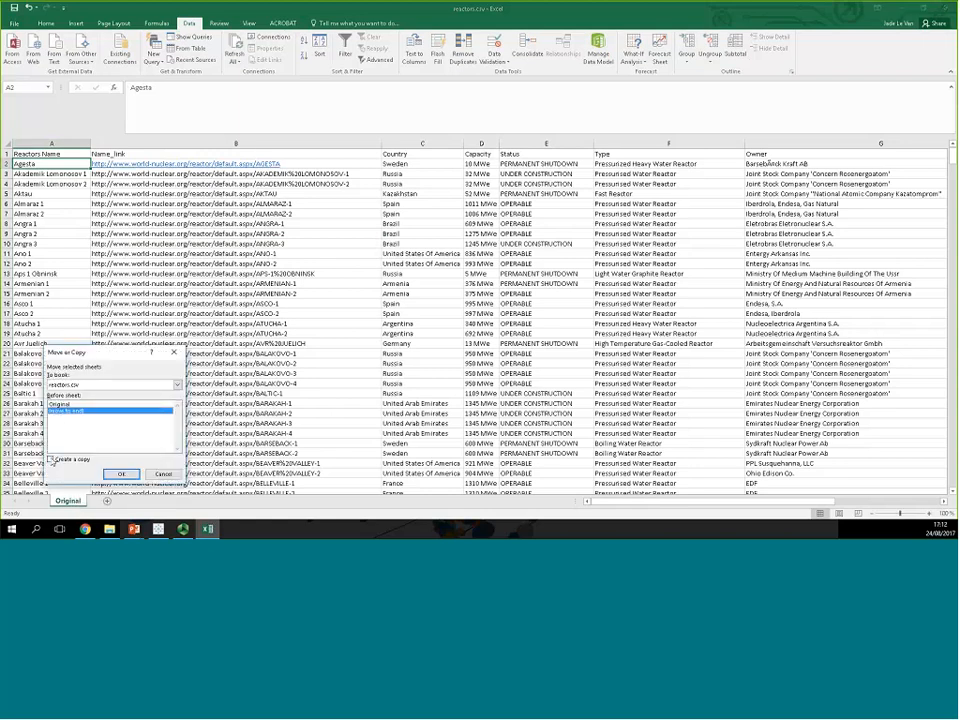
{"action": "left_click", "coordinate": [121, 474]}
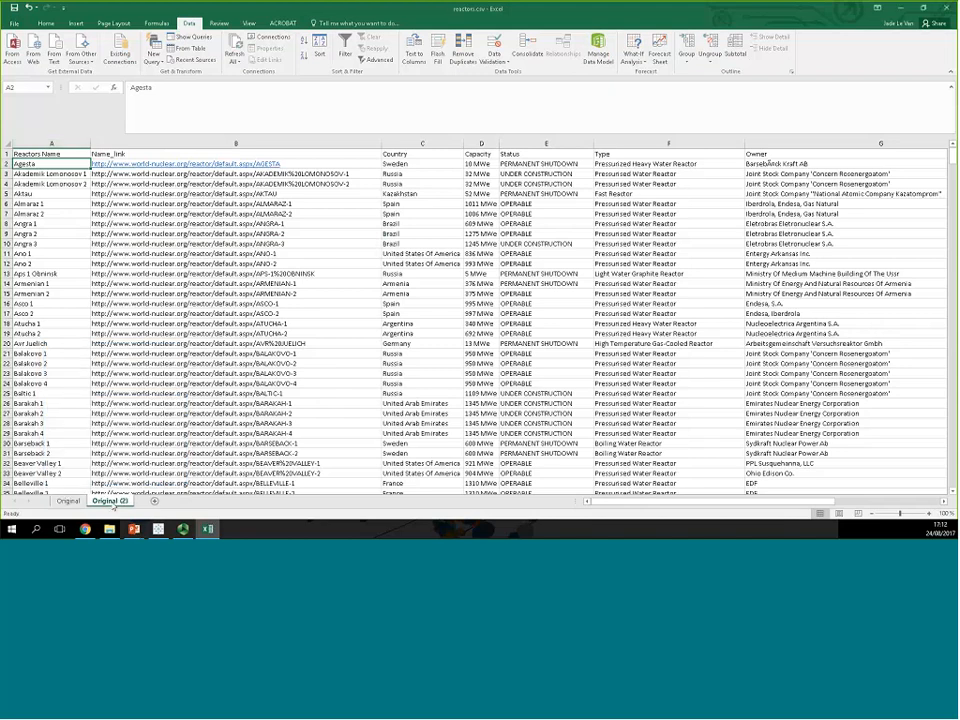
Step: Rename the copied sheet as Manual Edits
{"action": "double_click", "coordinate": [110, 500]}
{"action": "type", "text": "Manu"}
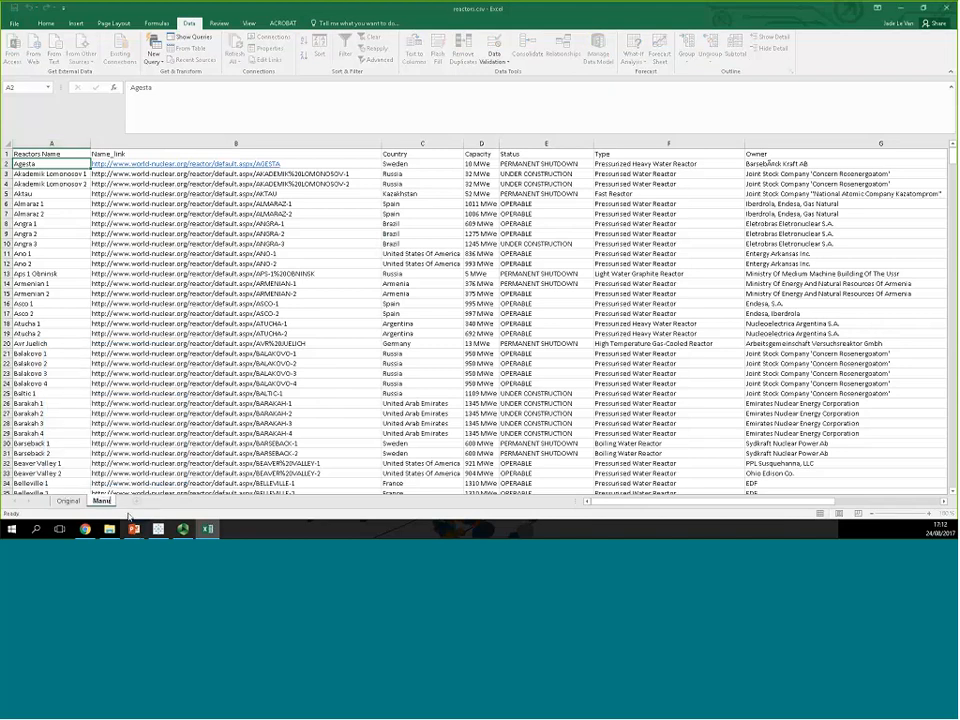
{"action": "type", "text": "al"}
{"action": "key", "text": "Return"}
{"action": "type", "text": "Edits"}
{"action": "key", "text": "Return"}
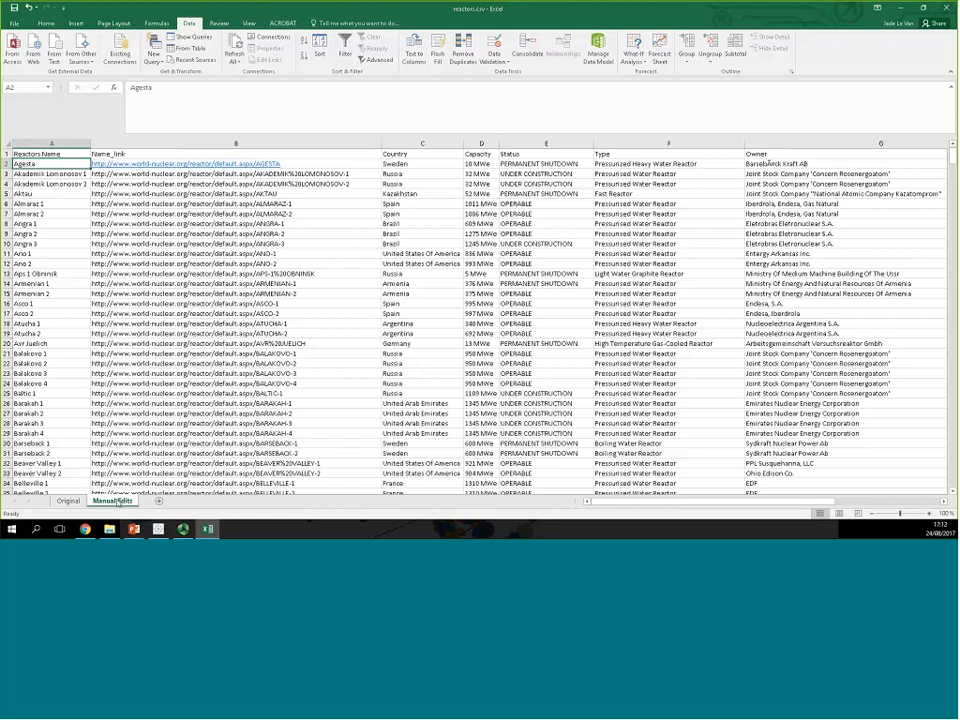
Step: Compare the Original and Manual Edits sheets by switching between them, ending on Original
{"action": "left_click", "coordinate": [68, 501]}
{"action": "left_click", "coordinate": [108, 501]}
{"action": "left_click", "coordinate": [68, 501]}
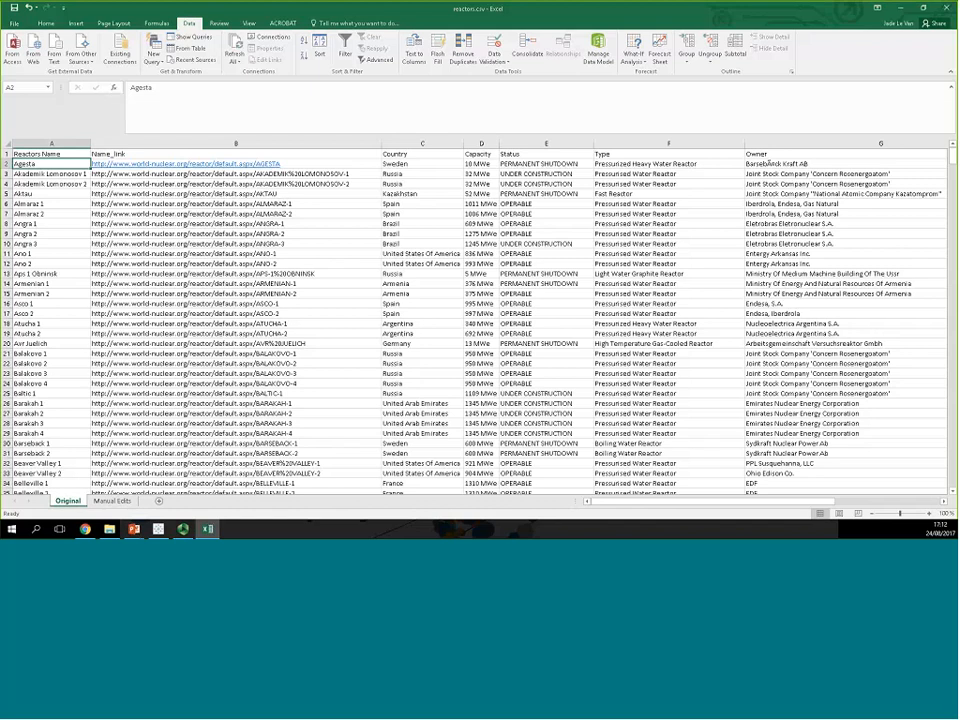
{"action": "left_click", "coordinate": [114, 502]}
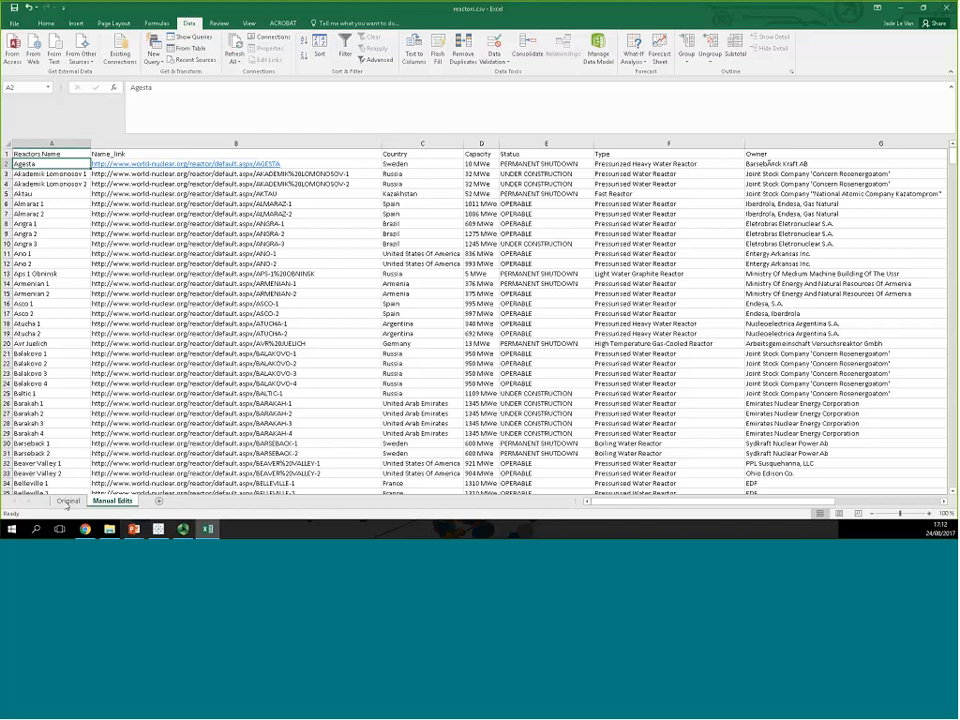
{"action": "left_click", "coordinate": [67, 501]}
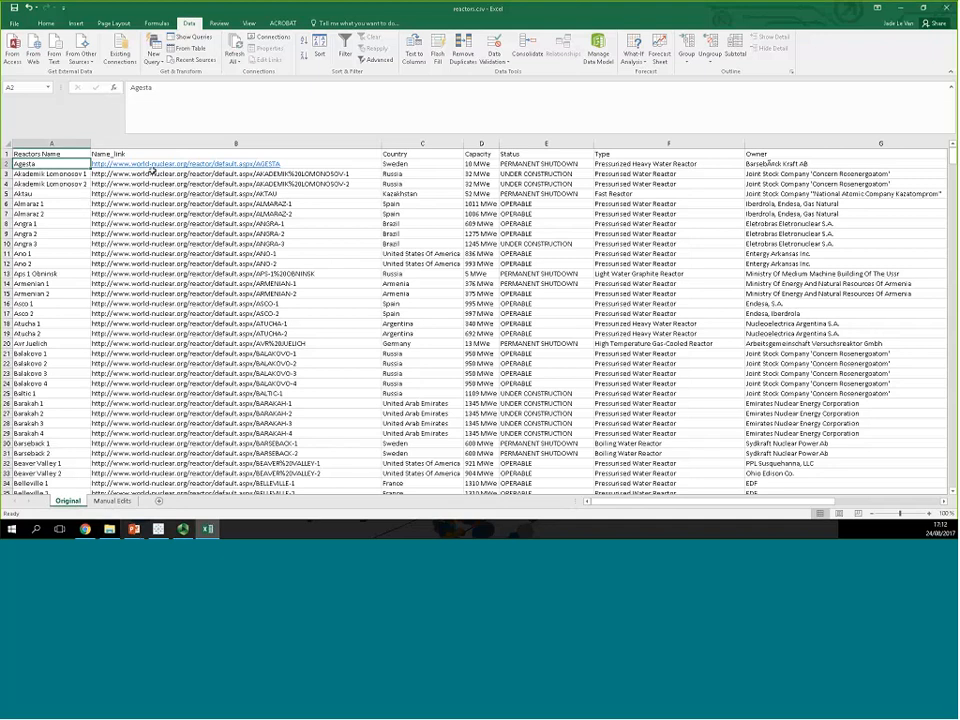
Step: Review the column headers and the first record's values across the Original sheet up to the Owner column
{"action": "key", "text": "Right"}
{"action": "key", "text": "Right"}
{"action": "key", "text": "Right"}
{"action": "key", "text": "Right"}
{"action": "key", "text": "Right"}
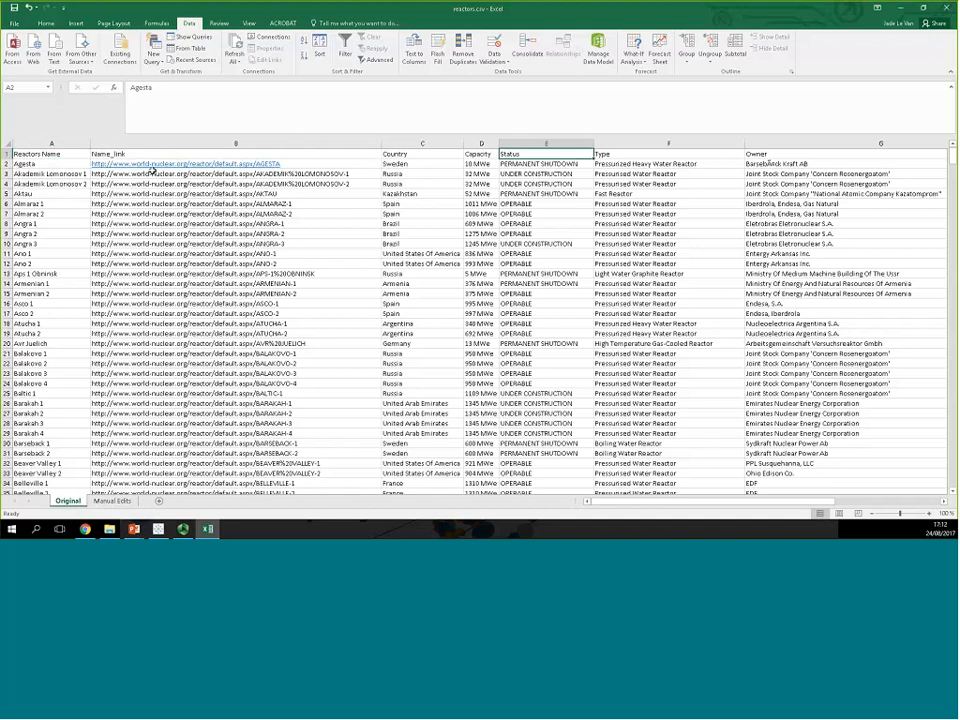
{"action": "key", "text": "Right"}
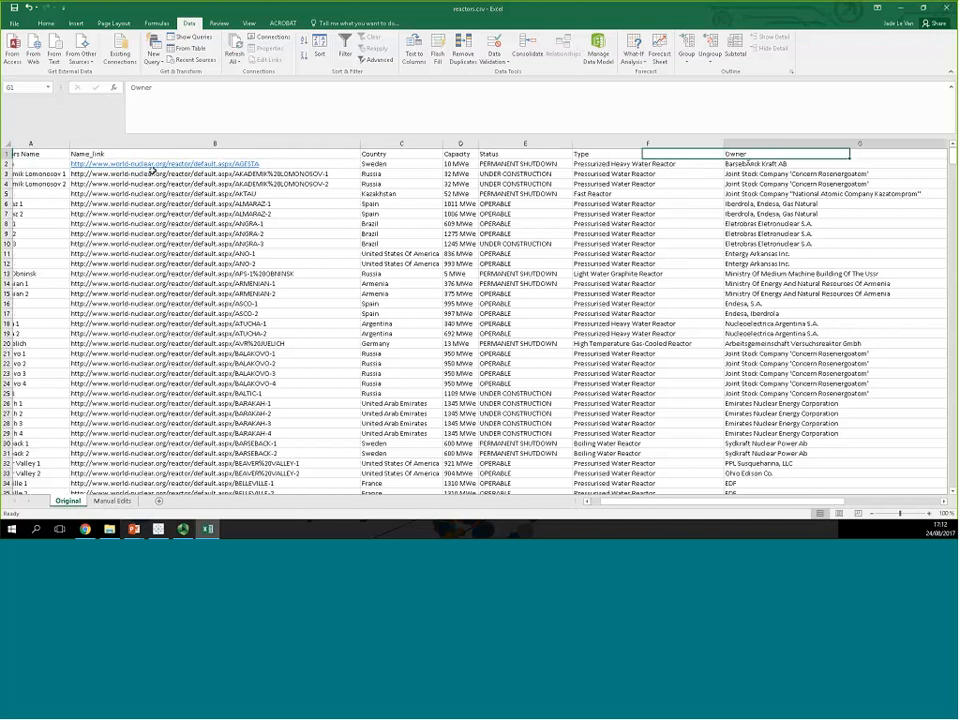
{"action": "key", "text": "Down"}
{"action": "key", "text": "Left"}
{"action": "key", "text": "Left"}
{"action": "key", "text": "Left"}
{"action": "key", "text": "Left"}
{"action": "key", "text": "Left"}
{"action": "key", "text": "Left"}
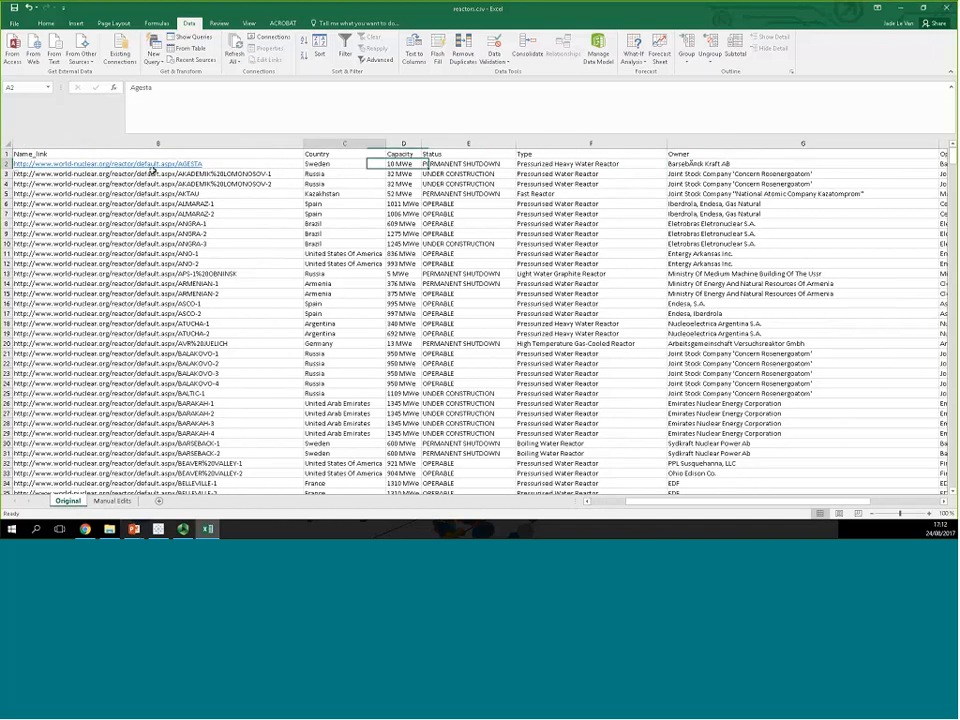
{"action": "key", "text": "Right"}
{"action": "key", "text": "Right"}
{"action": "key", "text": "Right"}
{"action": "key", "text": "Right"}
{"action": "key", "text": "Right"}
{"action": "key", "text": "Right"}
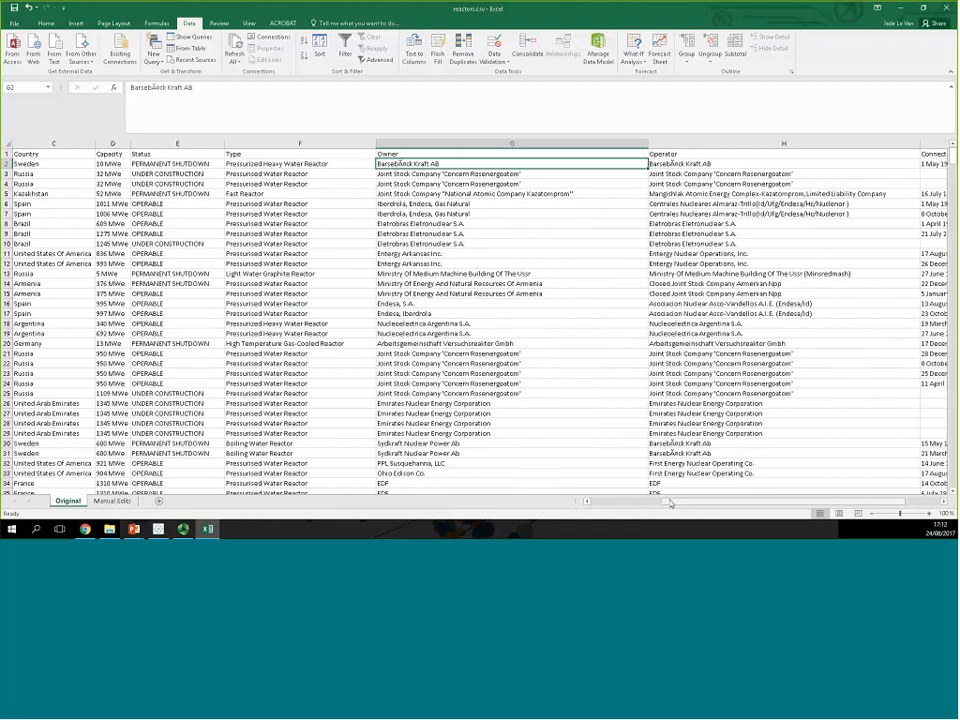
Step: Inspect the special characters in the first reactor's Owner name in cell G2, leaving the cell's text unedited
{"action": "left_click_drag", "start_coordinate": [671, 503], "coordinate": [592, 496]}
{"action": "left_click", "coordinate": [410, 164]}
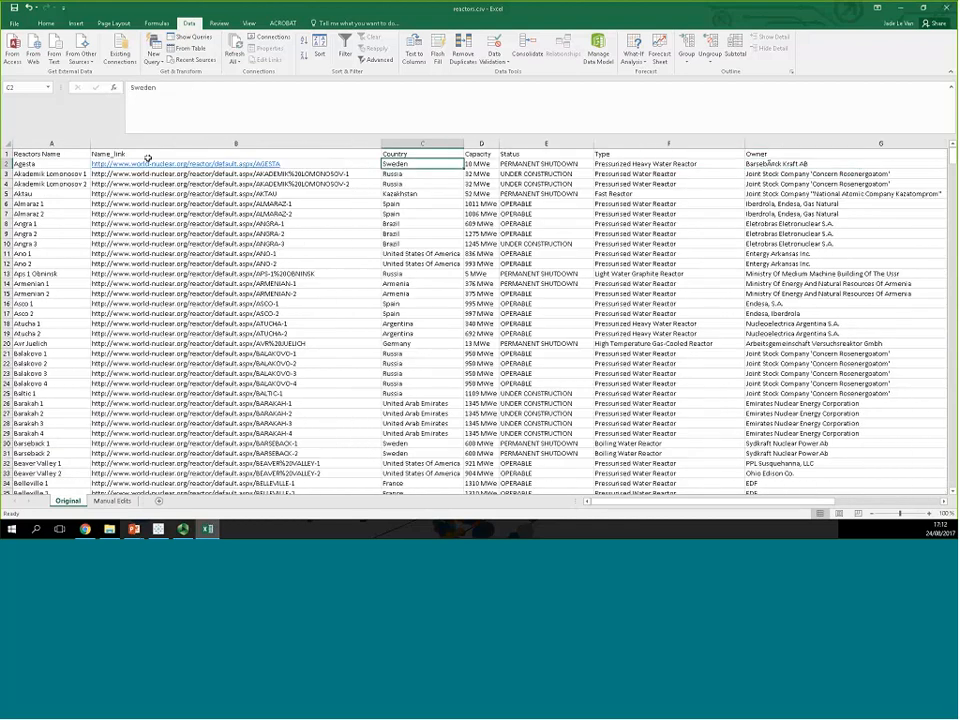
{"action": "left_click", "coordinate": [791, 161]}
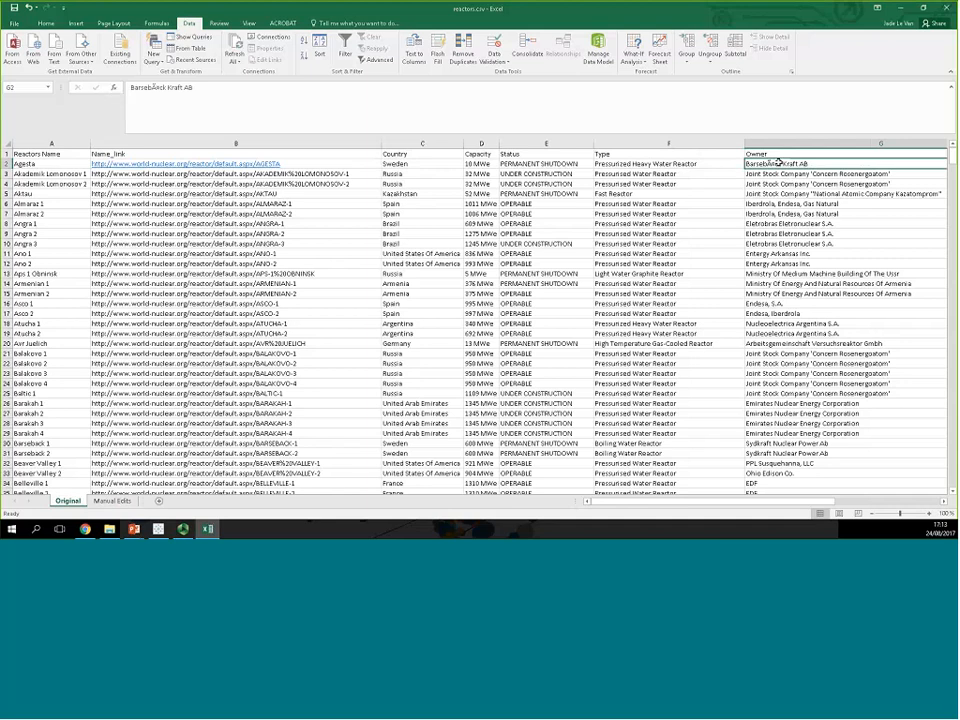
{"action": "left_click", "coordinate": [771, 165]}
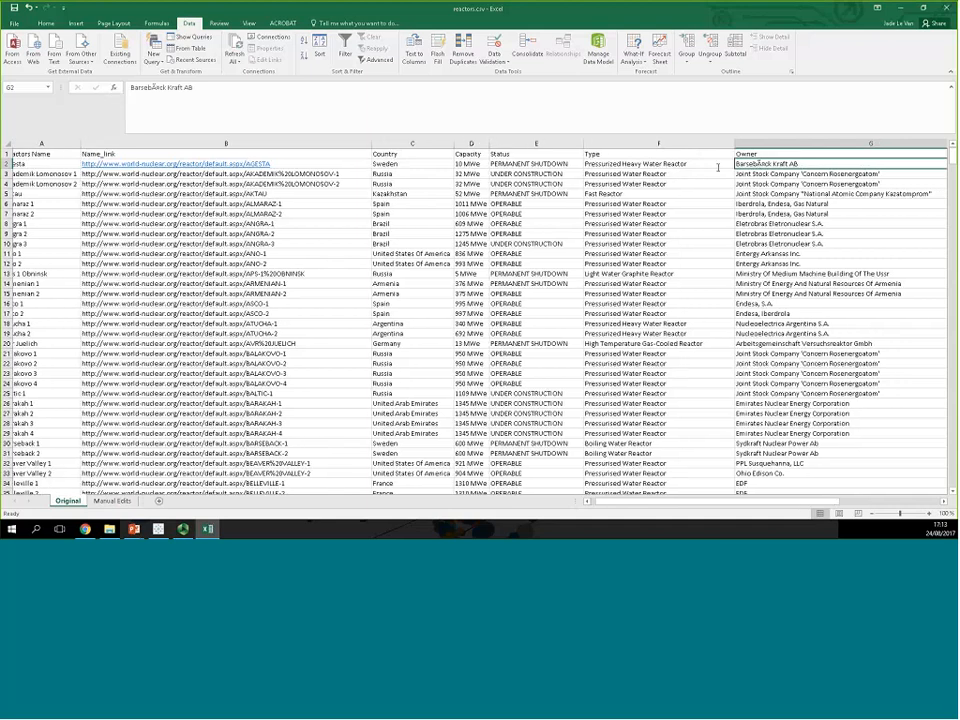
{"action": "double_click", "coordinate": [691, 165]}
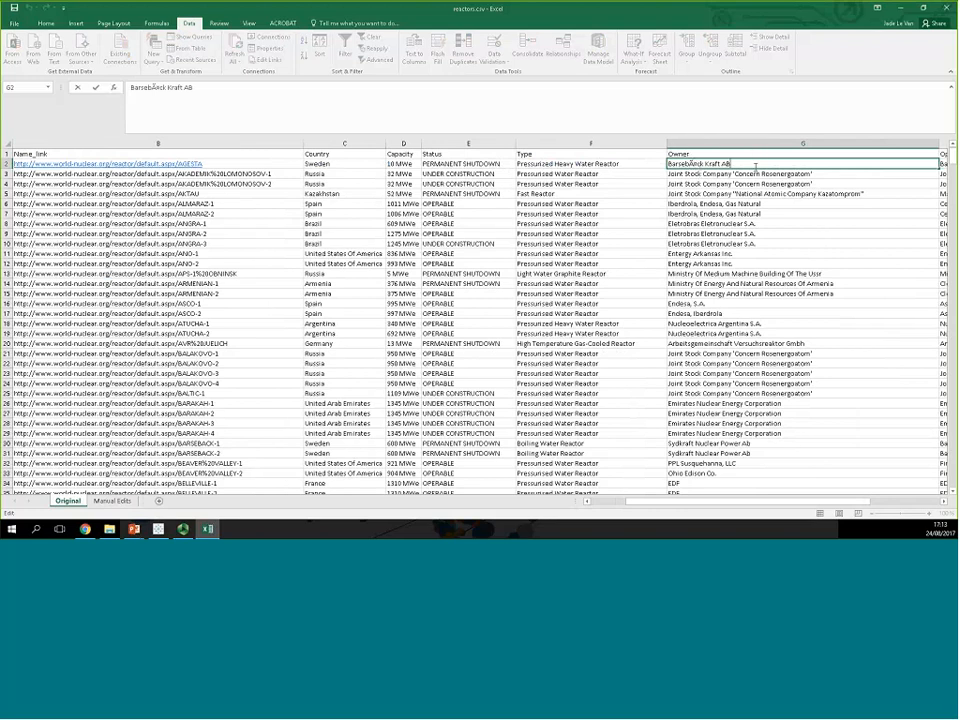
{"action": "left_click", "coordinate": [704, 256]}
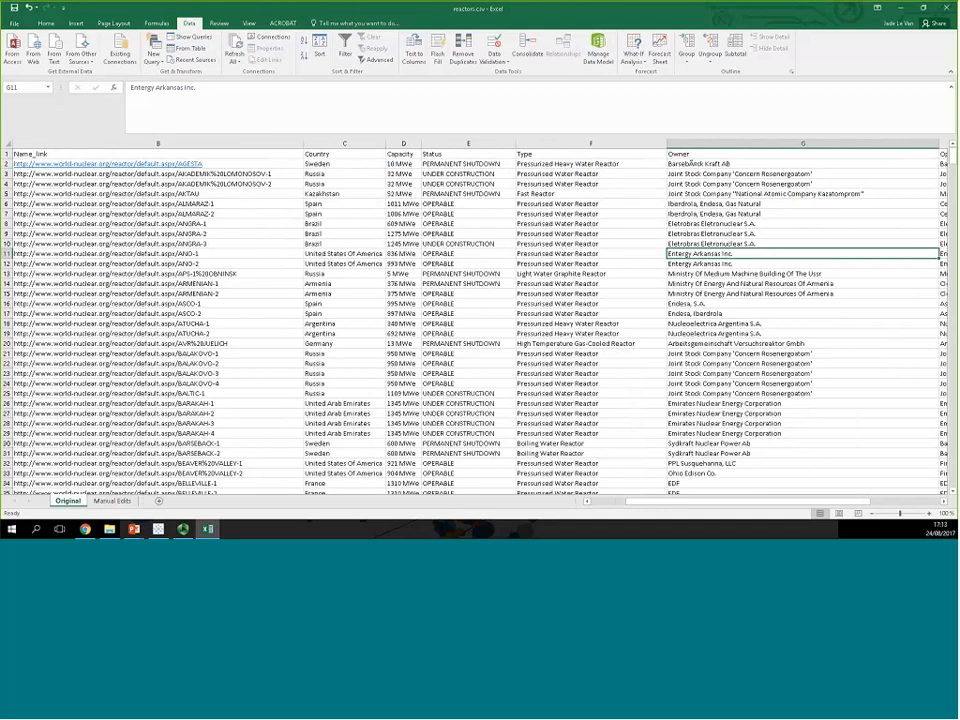
Step: Close the reactors.csv workbook without saving its changes
{"action": "left_click", "coordinate": [709, 163]}
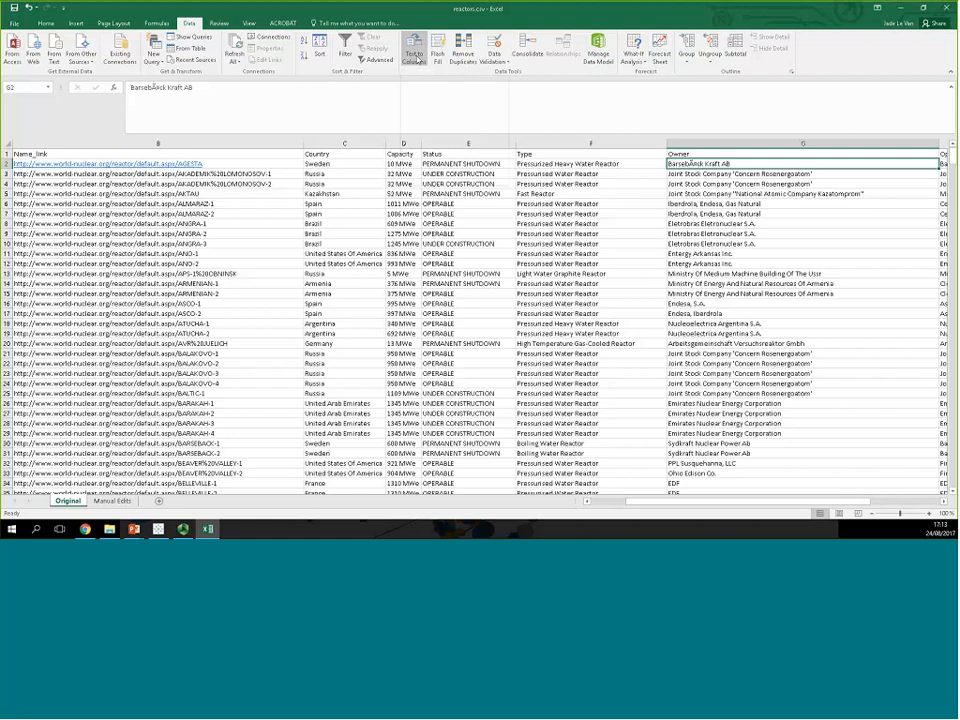
{"action": "left_click", "coordinate": [947, 8]}
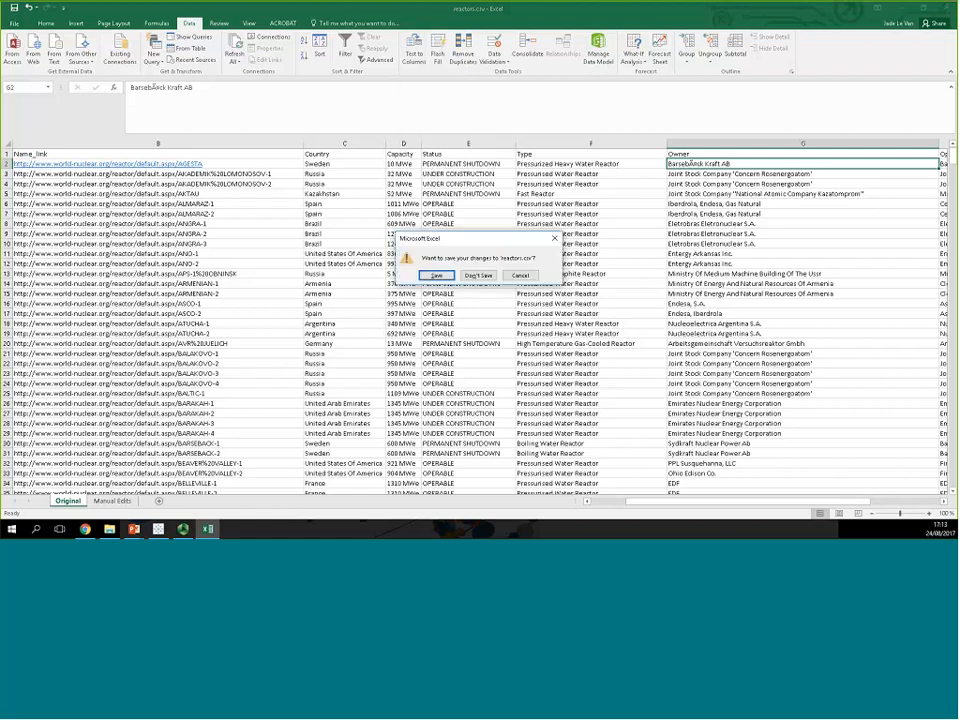
{"action": "left_click", "coordinate": [478, 275]}
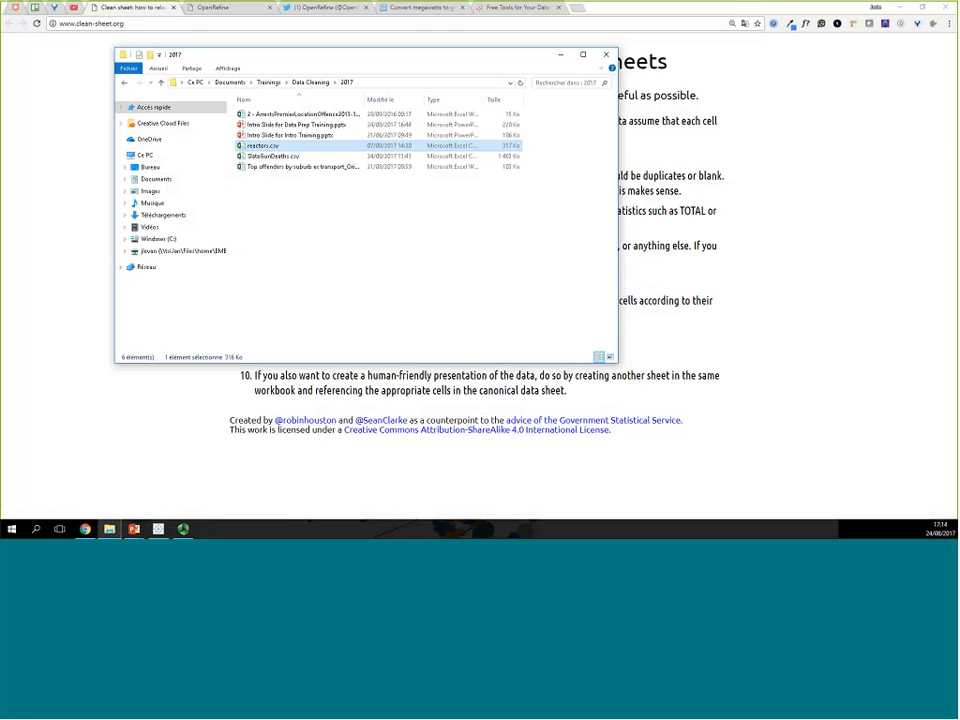
Step: Launch Excel and create a new blank workbook
{"action": "left_click", "coordinate": [12, 528]}
{"action": "left_click", "coordinate": [182, 250]}
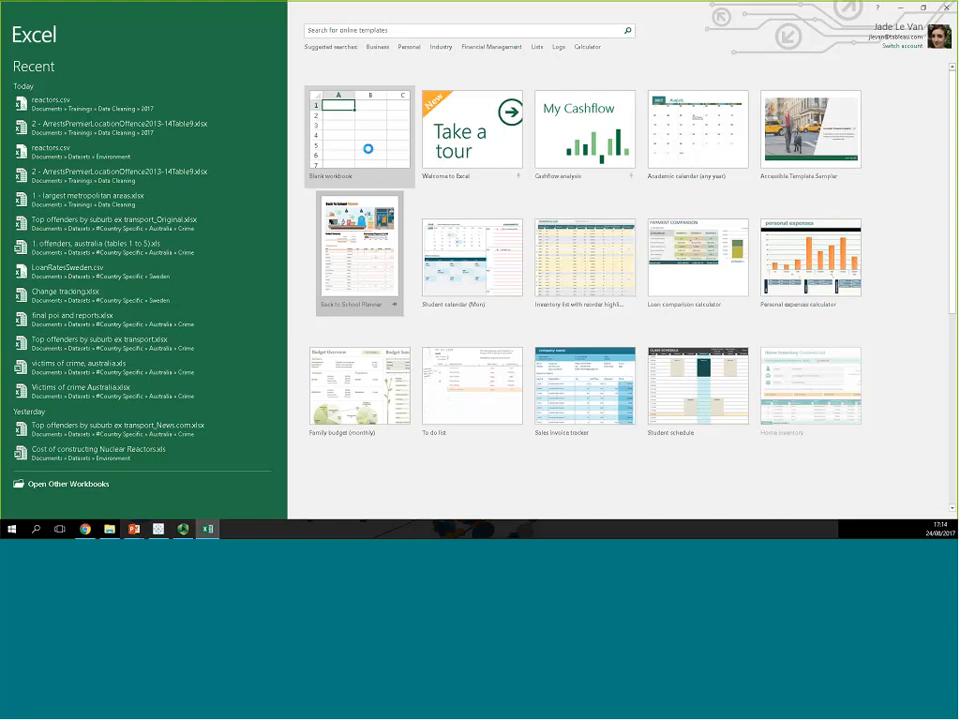
{"action": "left_click", "coordinate": [368, 146]}
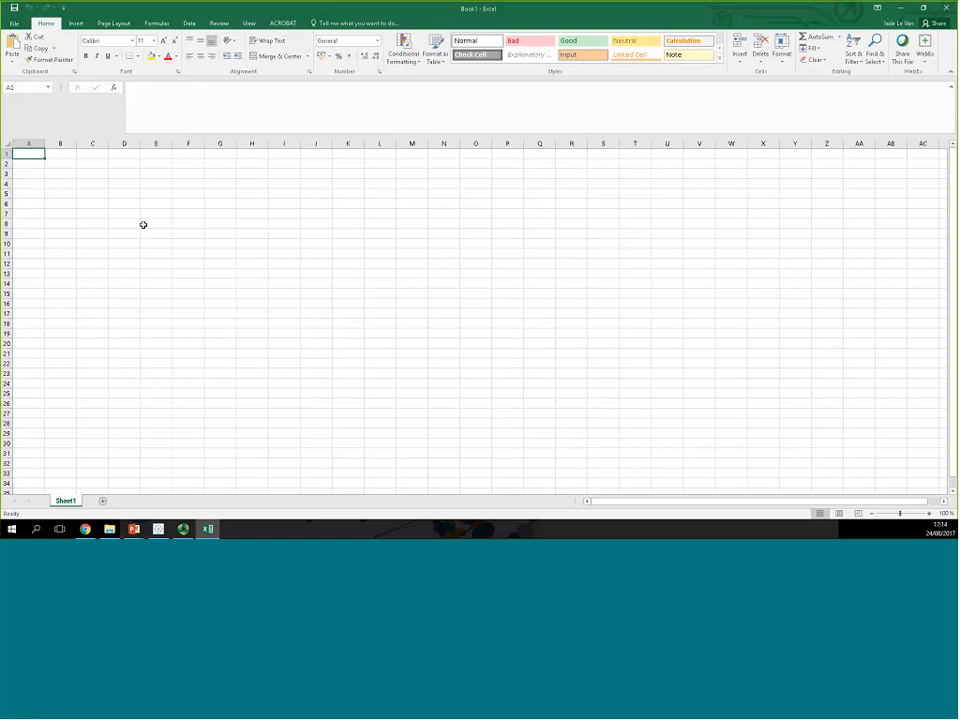
{"action": "left_click", "coordinate": [190, 24]}
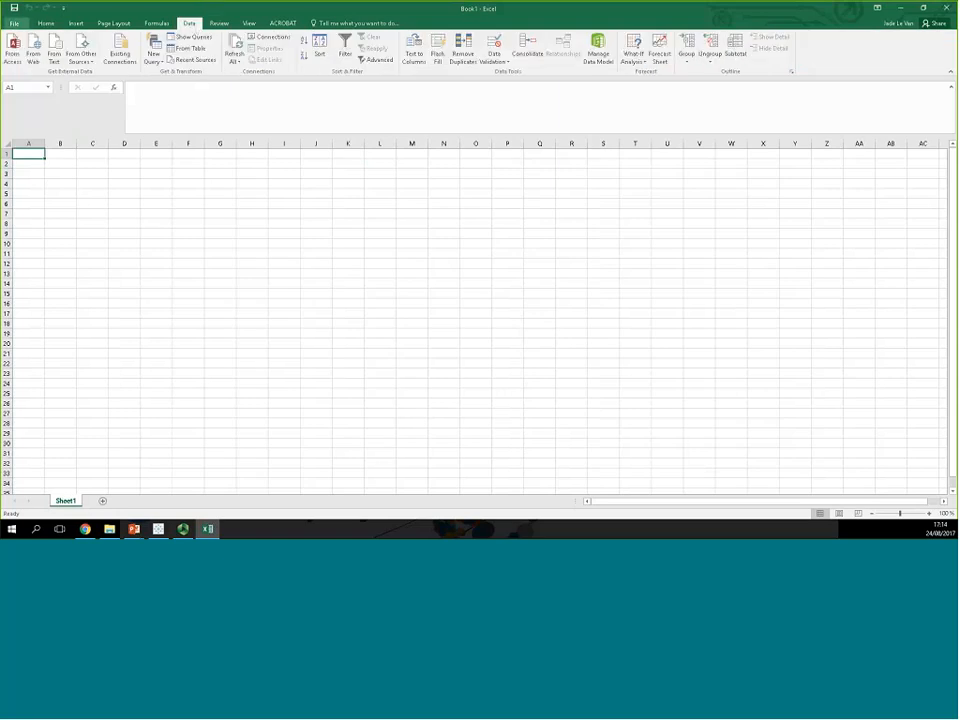
{"action": "left_click", "coordinate": [12, 24]}
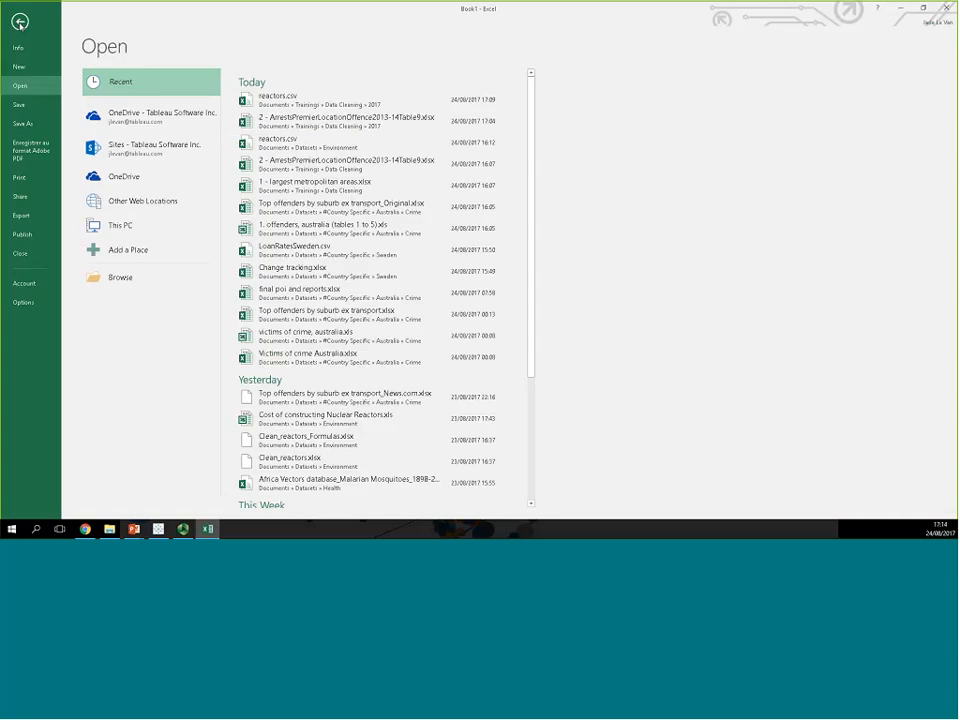
{"action": "key", "text": "Escape"}
{"action": "left_click", "coordinate": [50, 24]}
Step: Start a text import into the blank workbook using reactors.csv from the 2017 folder
{"action": "left_click", "coordinate": [190, 23]}
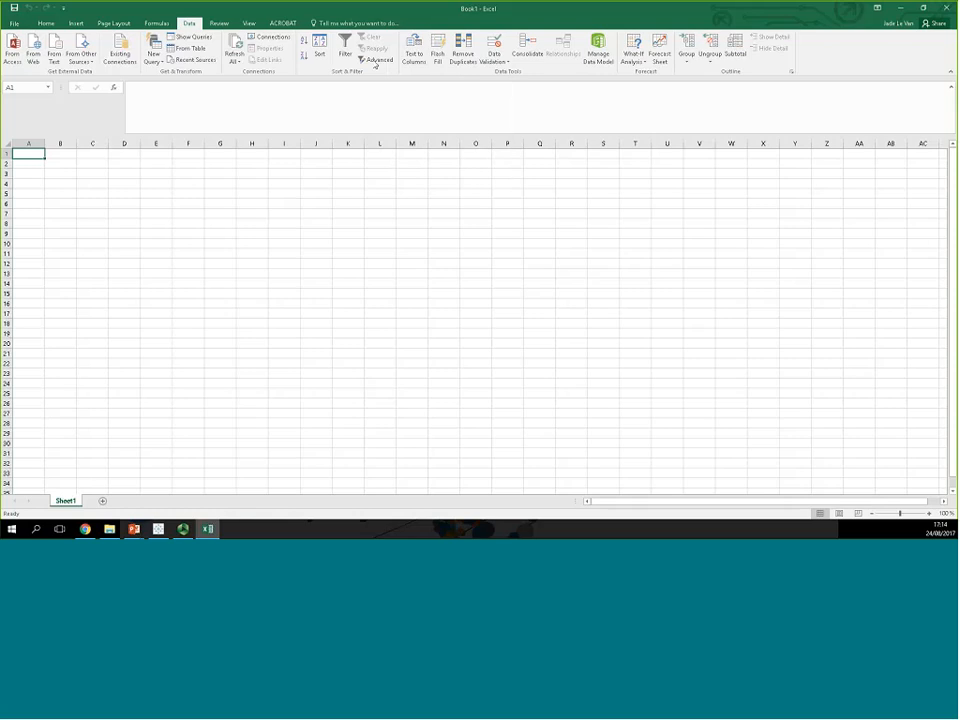
{"action": "left_click", "coordinate": [55, 58]}
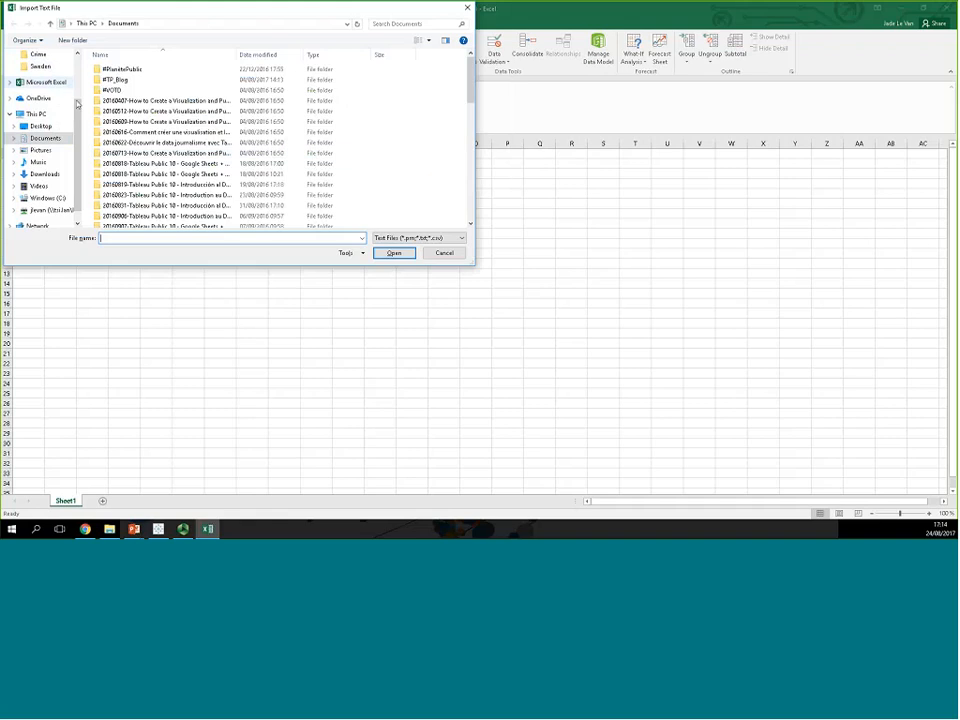
{"action": "scroll", "coordinate": [75, 101], "scroll_direction": "up", "scroll_amount": 3}
{"action": "left_click", "coordinate": [45, 98]}
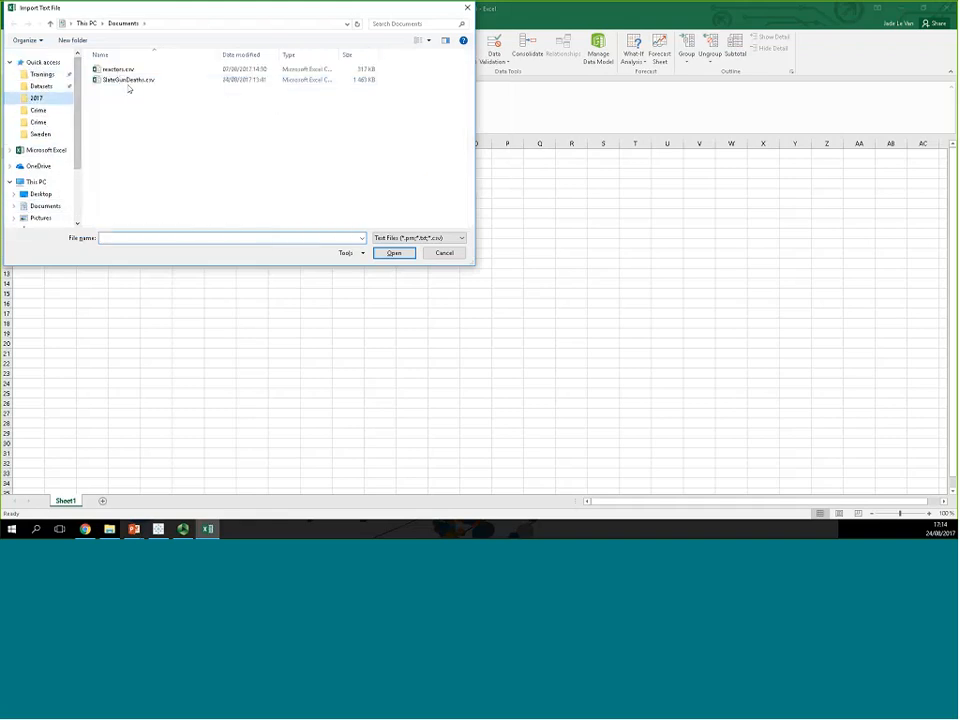
{"action": "double_click", "coordinate": [118, 70]}
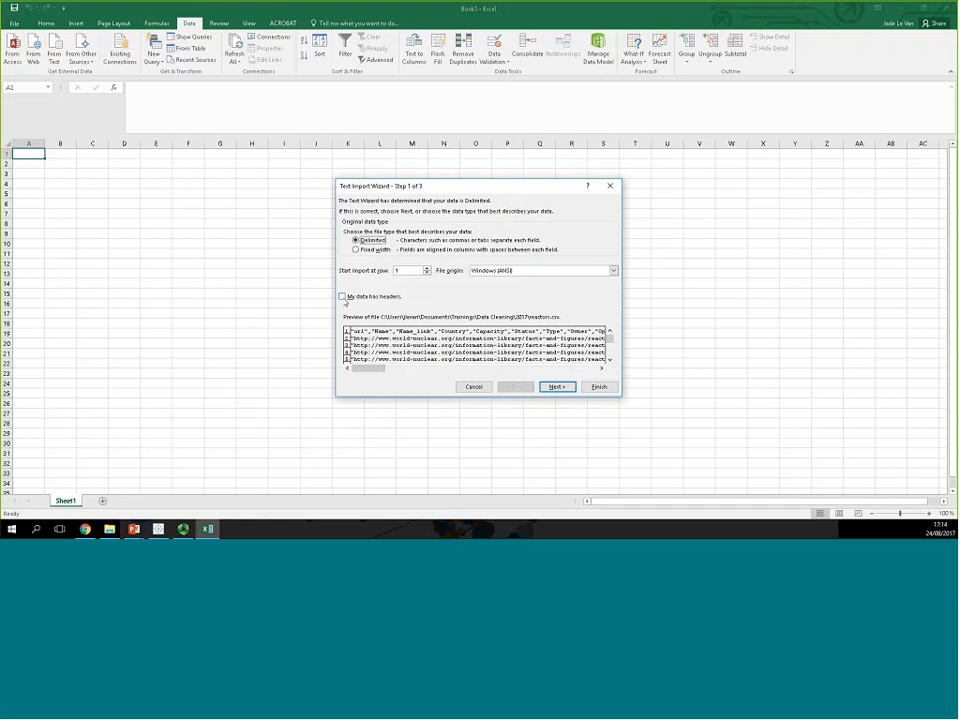
Step: Mark the imported data as having headers and set the file origin to 65001 : Unicode (UTF-8)
{"action": "left_click", "coordinate": [343, 298]}
{"action": "left_click", "coordinate": [510, 272]}
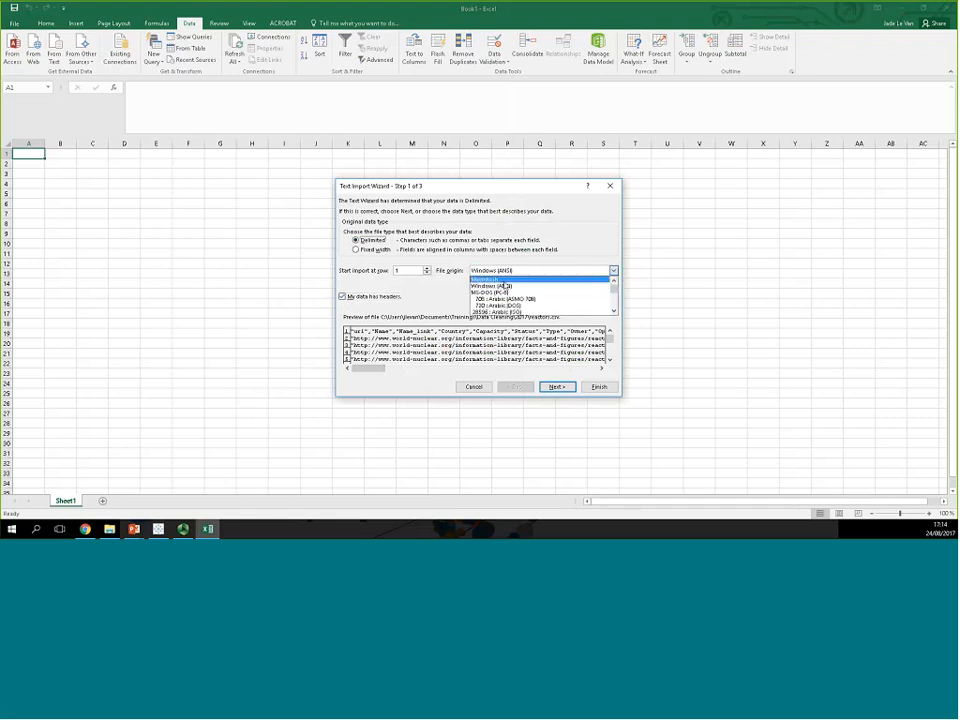
{"action": "left_click", "coordinate": [545, 274]}
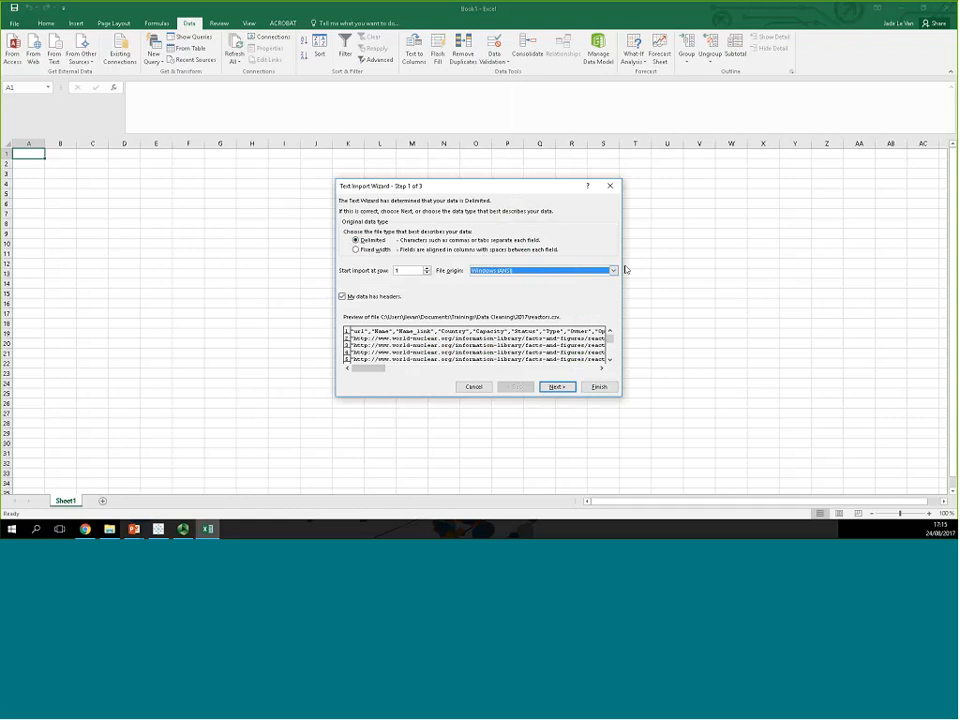
{"action": "left_click", "coordinate": [613, 271]}
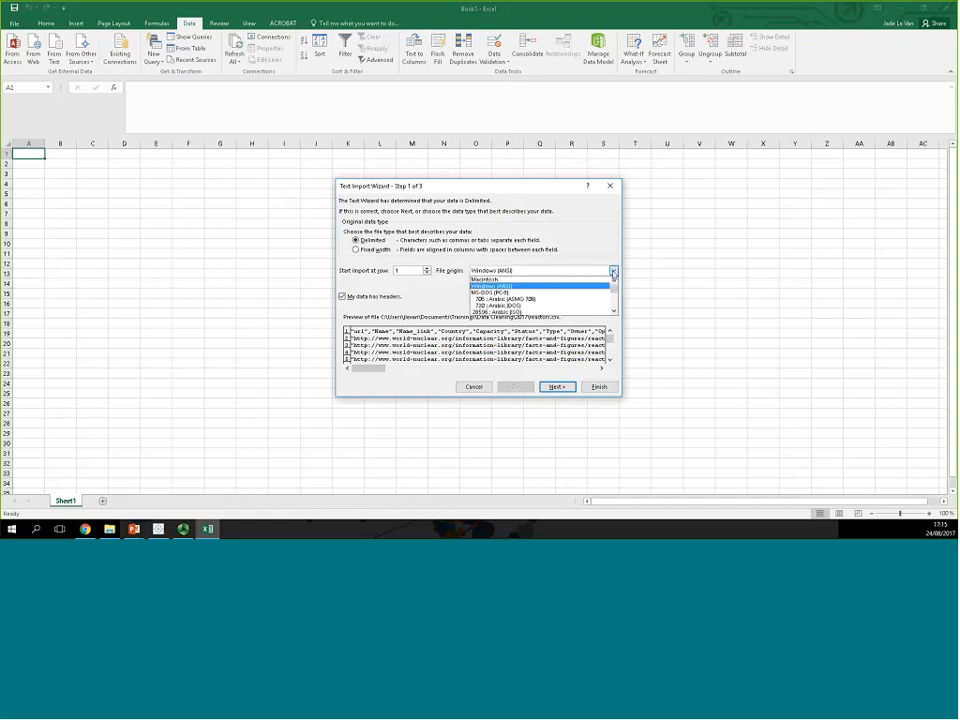
{"action": "left_click", "coordinate": [582, 285]}
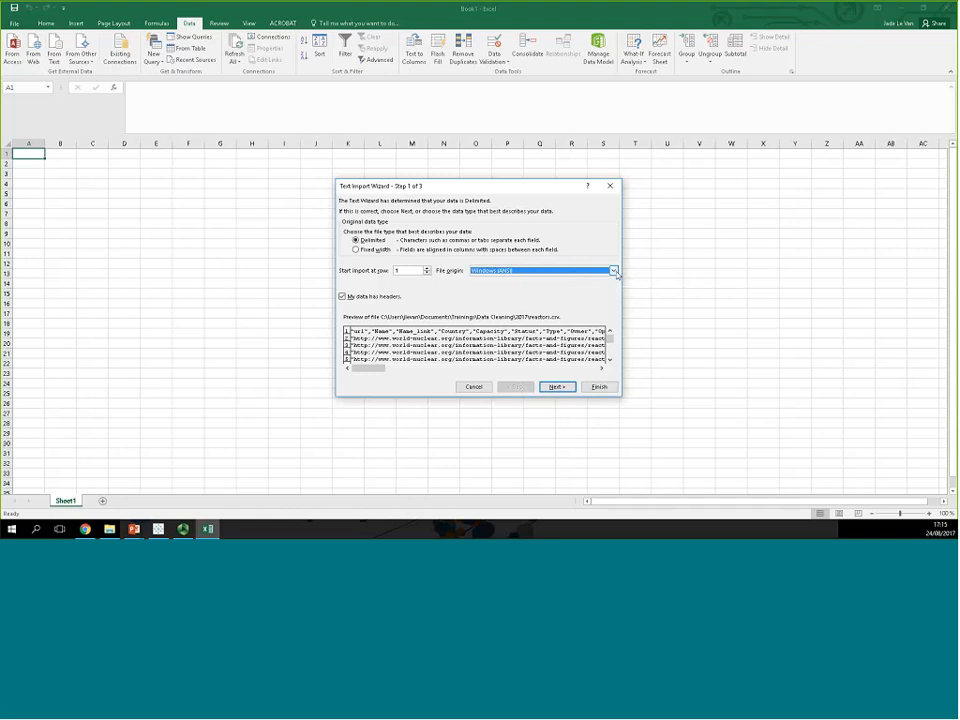
{"action": "left_click", "coordinate": [614, 271]}
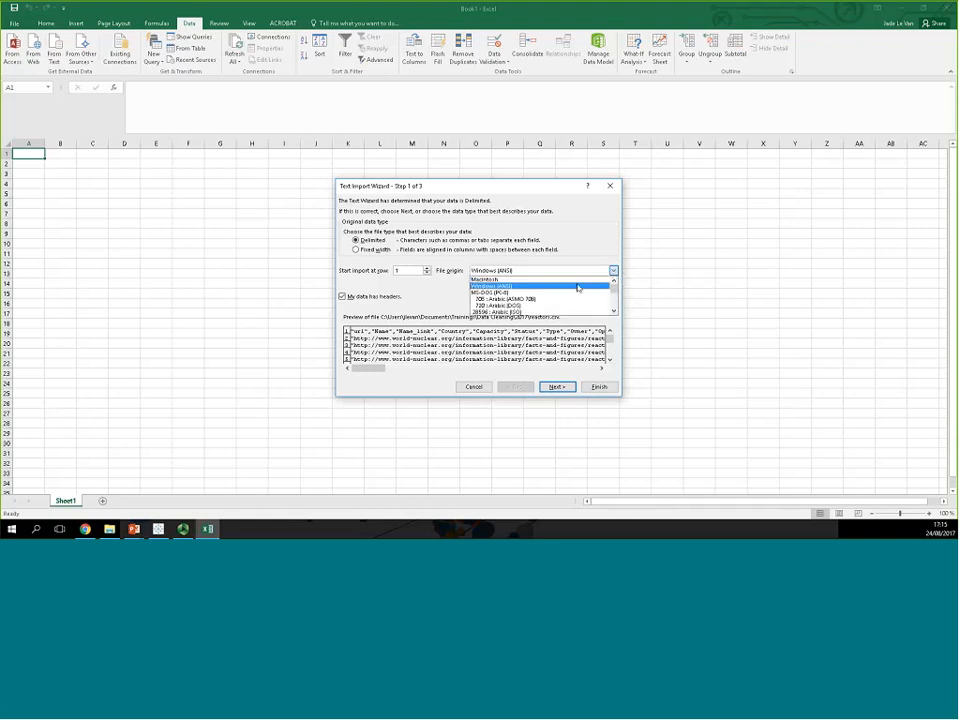
{"action": "left_click_drag", "start_coordinate": [614, 288], "coordinate": [614, 304]}
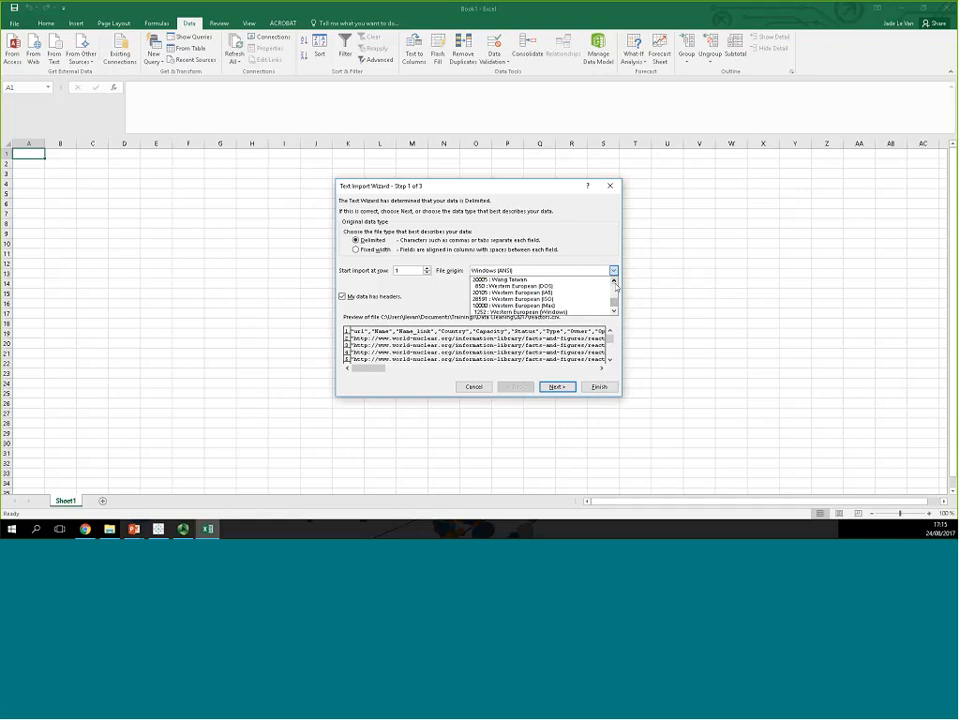
{"action": "left_click", "coordinate": [615, 283]}
{"action": "left_click", "coordinate": [615, 283]}
{"action": "left_click", "coordinate": [615, 283]}
{"action": "left_click", "coordinate": [616, 284]}
{"action": "left_click", "coordinate": [616, 284]}
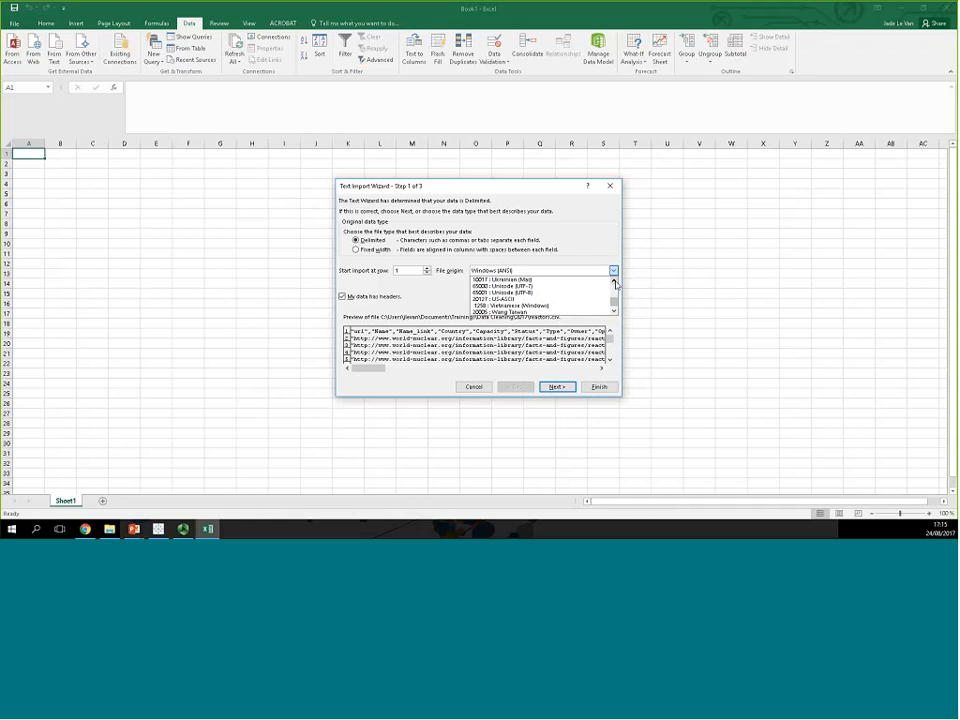
{"action": "left_click", "coordinate": [616, 284]}
{"action": "left_click", "coordinate": [616, 284]}
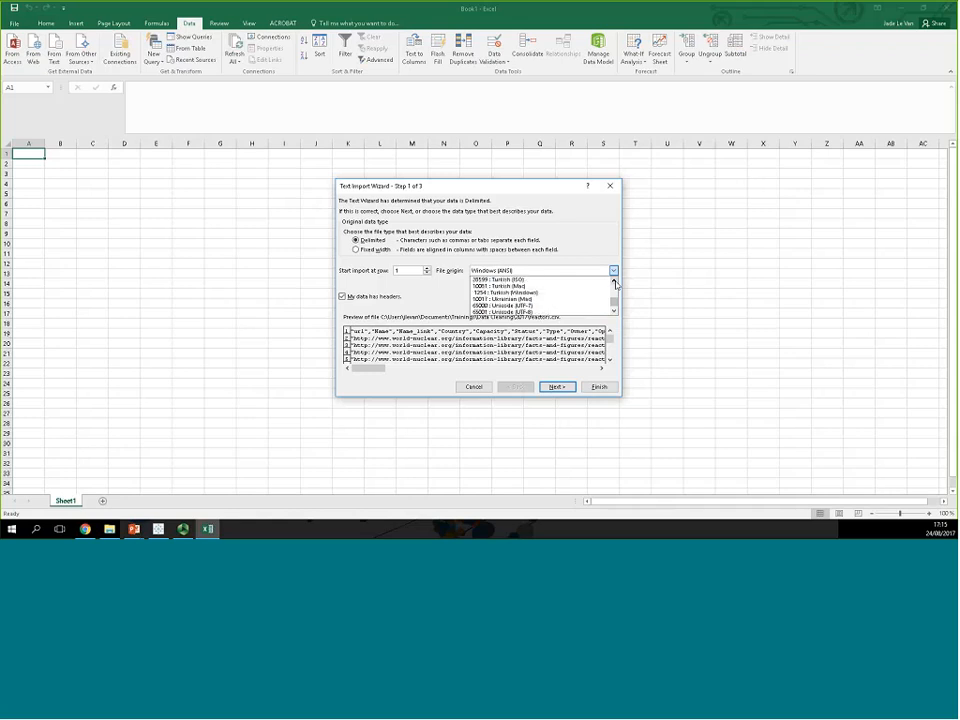
{"action": "left_click", "coordinate": [616, 284]}
{"action": "left_click", "coordinate": [616, 284]}
{"action": "left_click", "coordinate": [616, 284]}
{"action": "left_click", "coordinate": [616, 284]}
{"action": "left_click", "coordinate": [616, 284]}
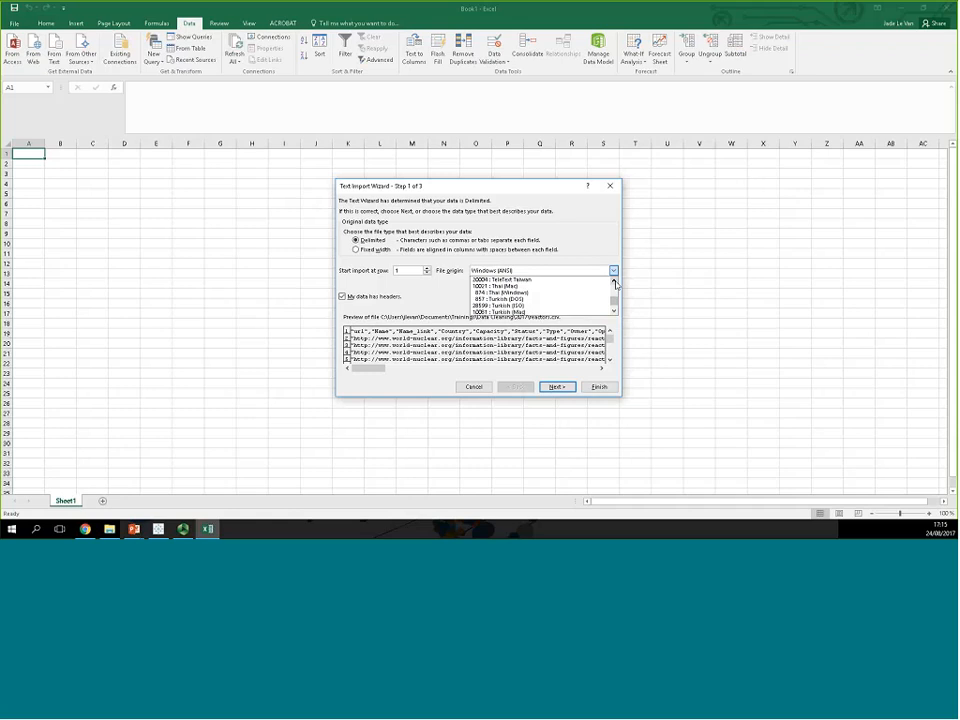
{"action": "left_click", "coordinate": [616, 284]}
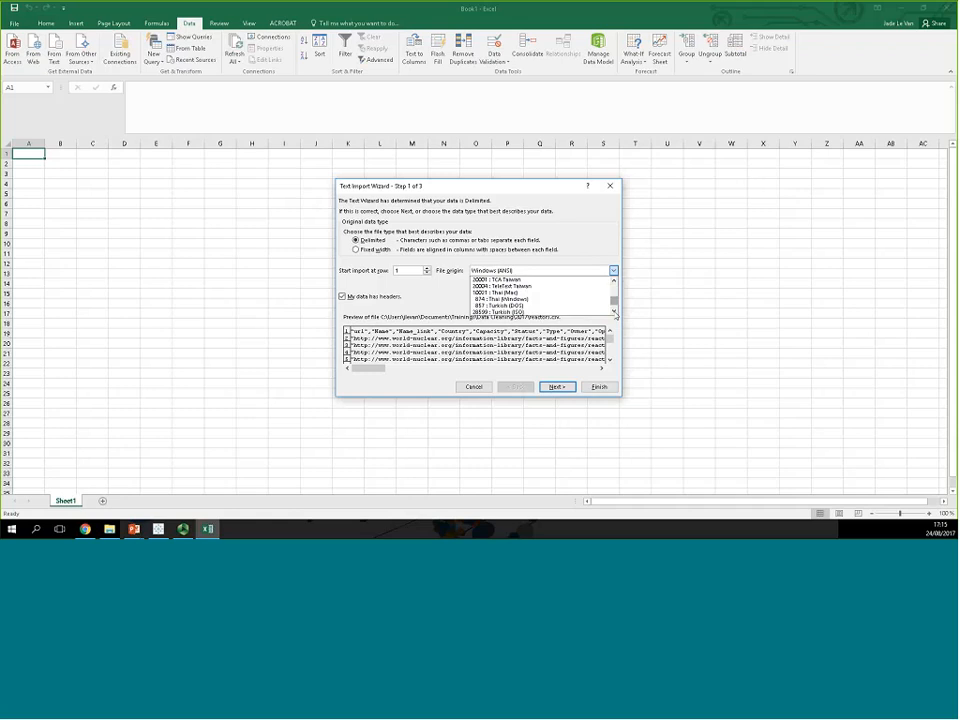
{"action": "left_click", "coordinate": [615, 312]}
{"action": "left_click", "coordinate": [615, 312]}
{"action": "left_click", "coordinate": [615, 312]}
{"action": "left_click", "coordinate": [615, 312]}
{"action": "left_click", "coordinate": [614, 311]}
{"action": "left_click", "coordinate": [614, 311]}
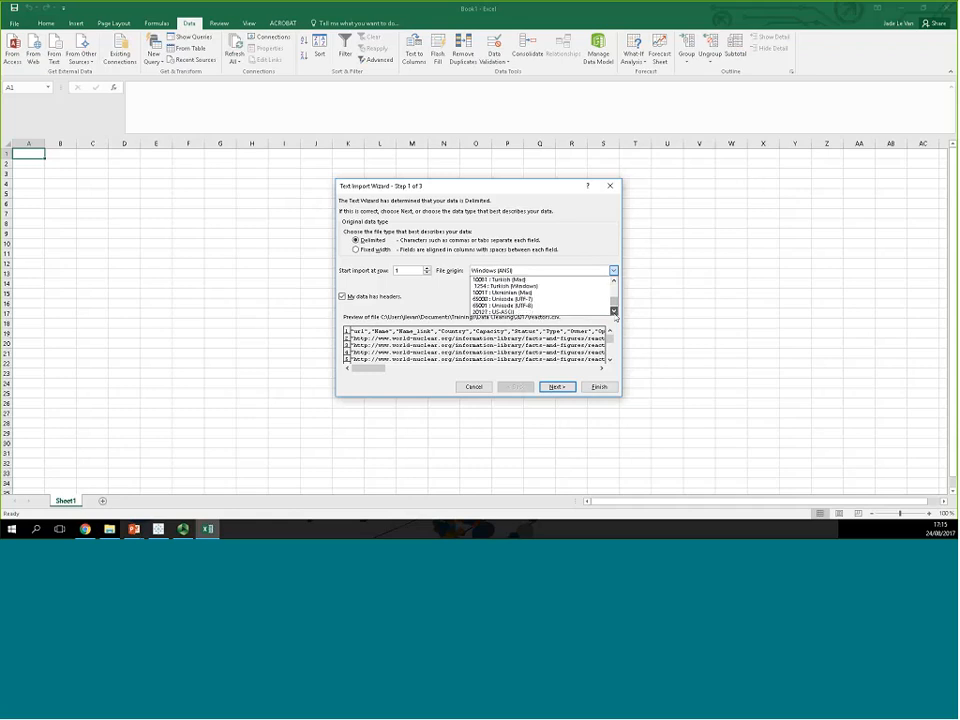
{"action": "left_click", "coordinate": [615, 312]}
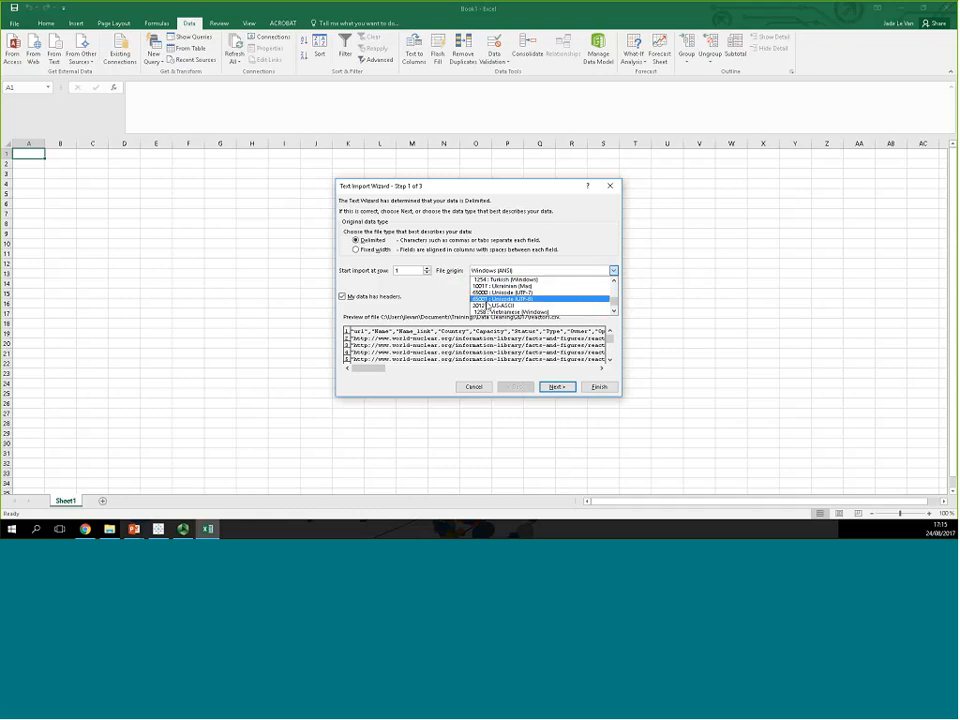
{"action": "left_click", "coordinate": [490, 299]}
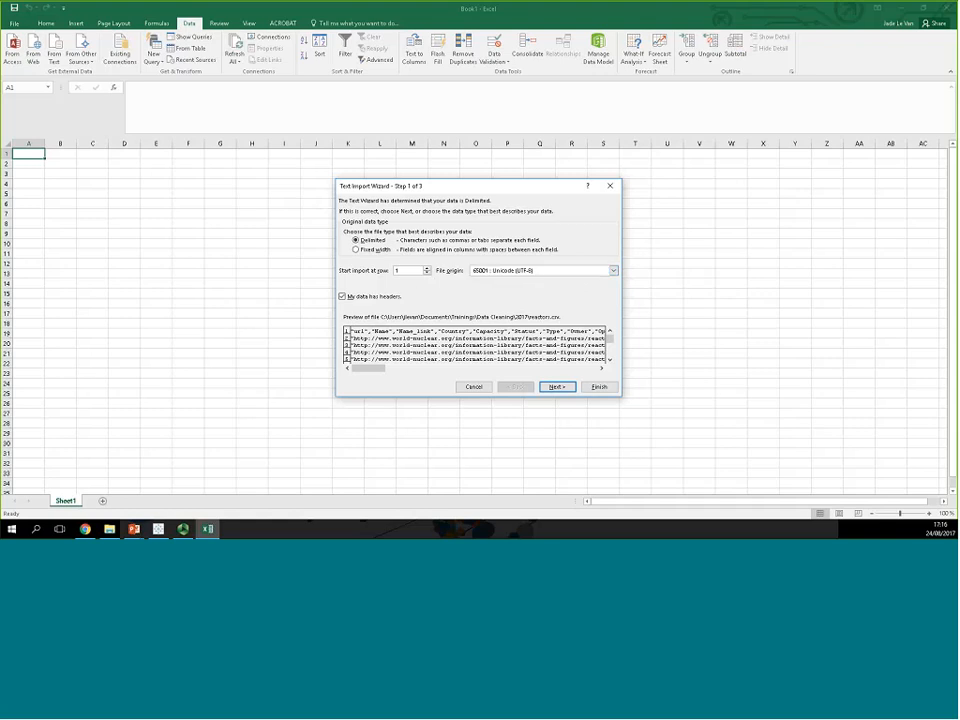
Step: Use Comma instead of Tab as the delimiter and treat consecutive delimiters as one
{"action": "left_click", "coordinate": [557, 386]}
{"action": "left_click", "coordinate": [349, 230]}
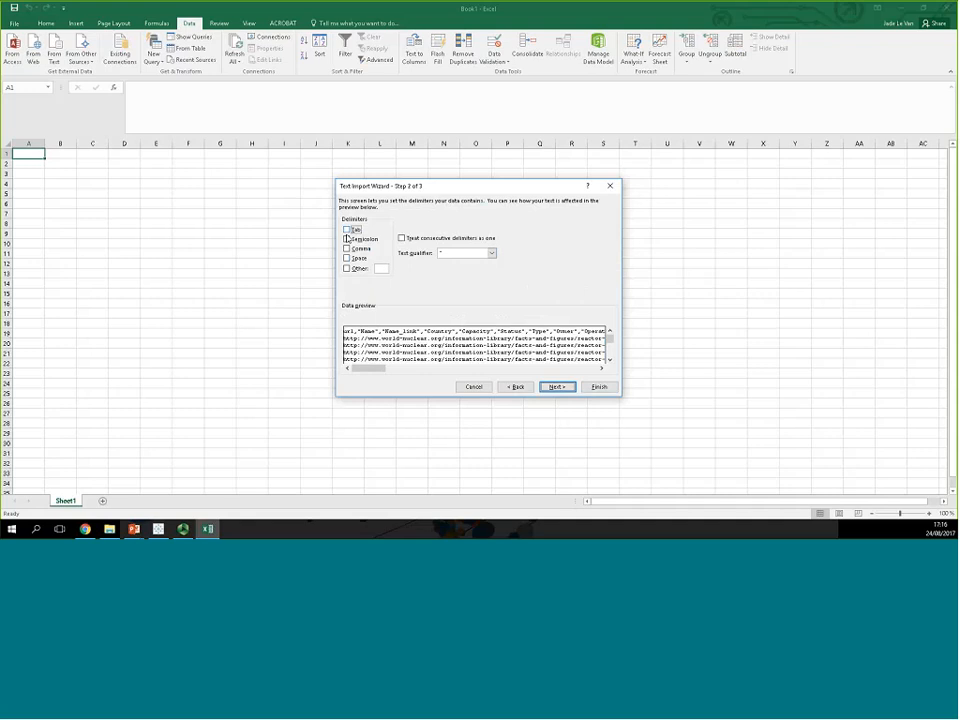
{"action": "left_click", "coordinate": [347, 248]}
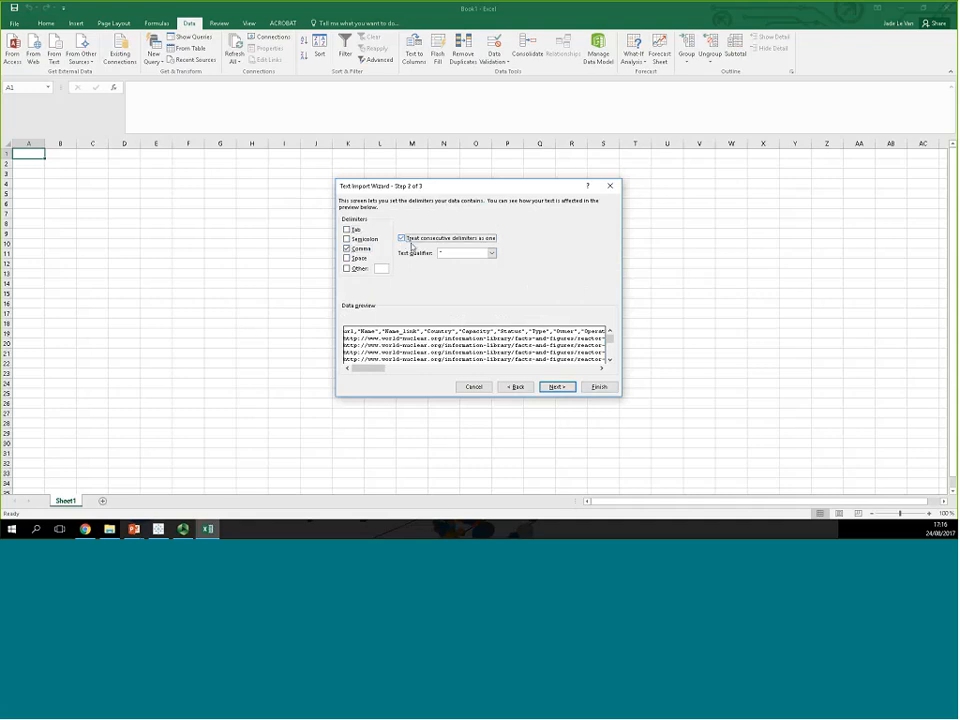
{"action": "left_click", "coordinate": [402, 238]}
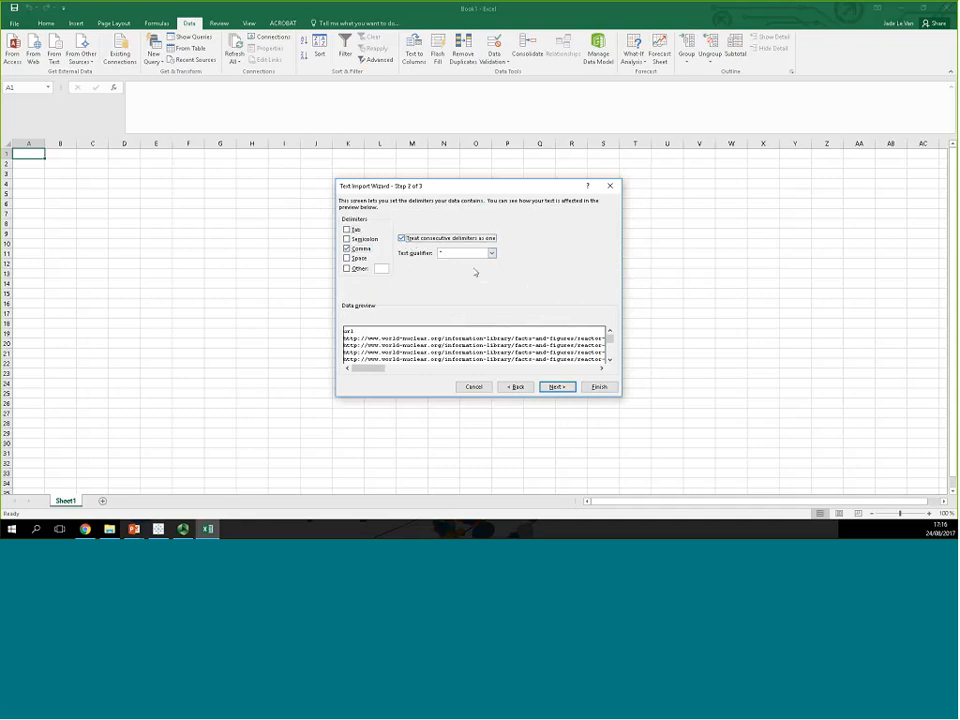
{"action": "left_click", "coordinate": [557, 386]}
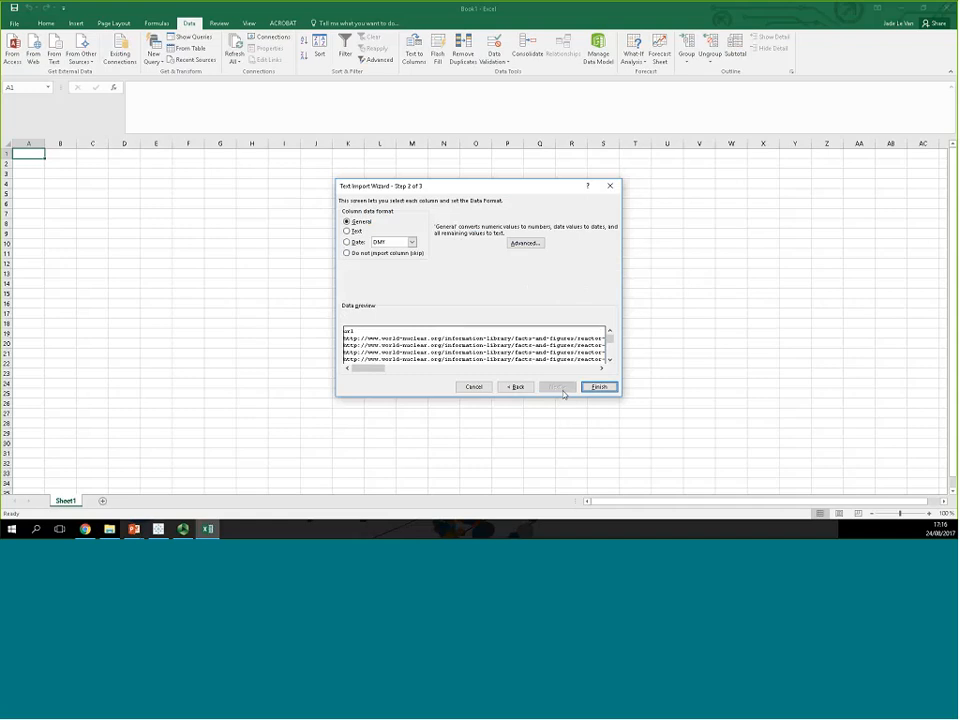
Step: Exclude the url column from the import and set the connection date column after Operator to the DMY date format
{"action": "left_click", "coordinate": [348, 254]}
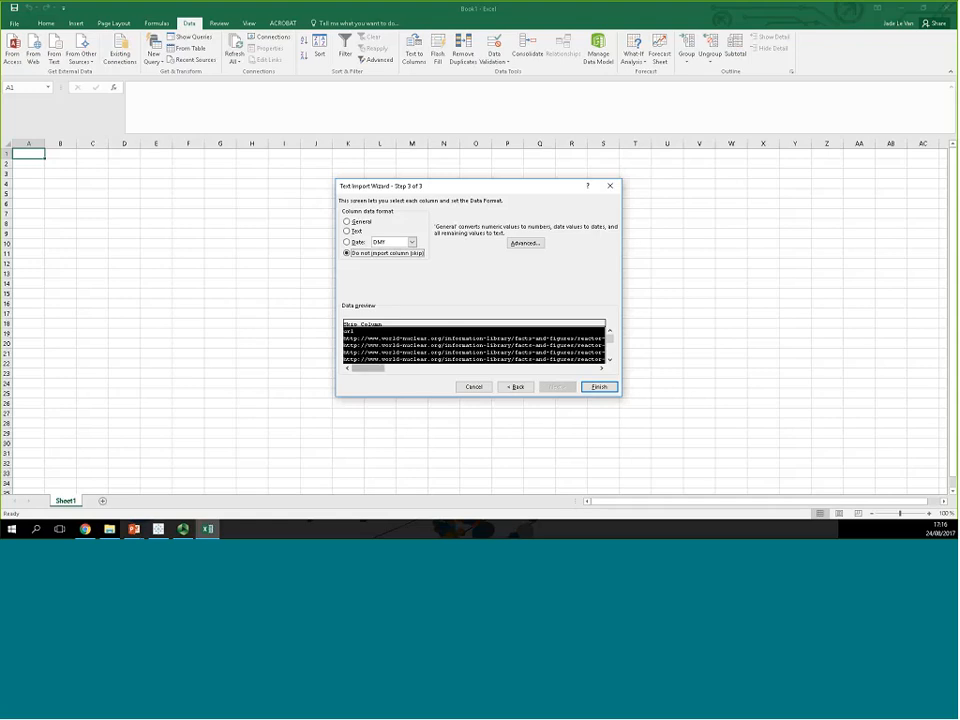
{"action": "left_click_drag", "start_coordinate": [369, 368], "coordinate": [601, 369]}
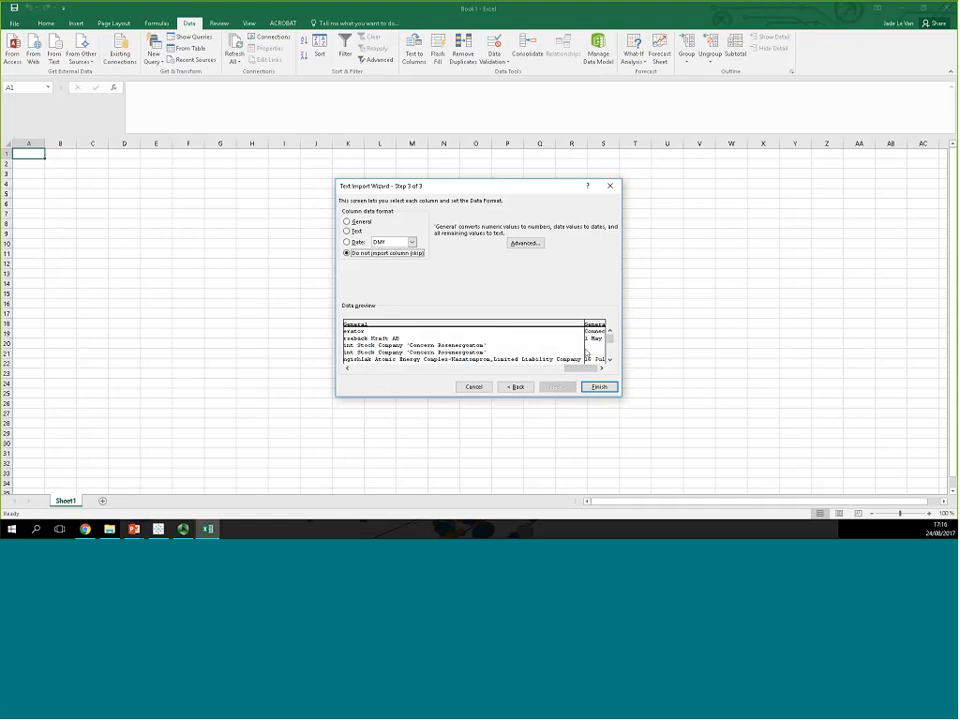
{"action": "left_click", "coordinate": [595, 340]}
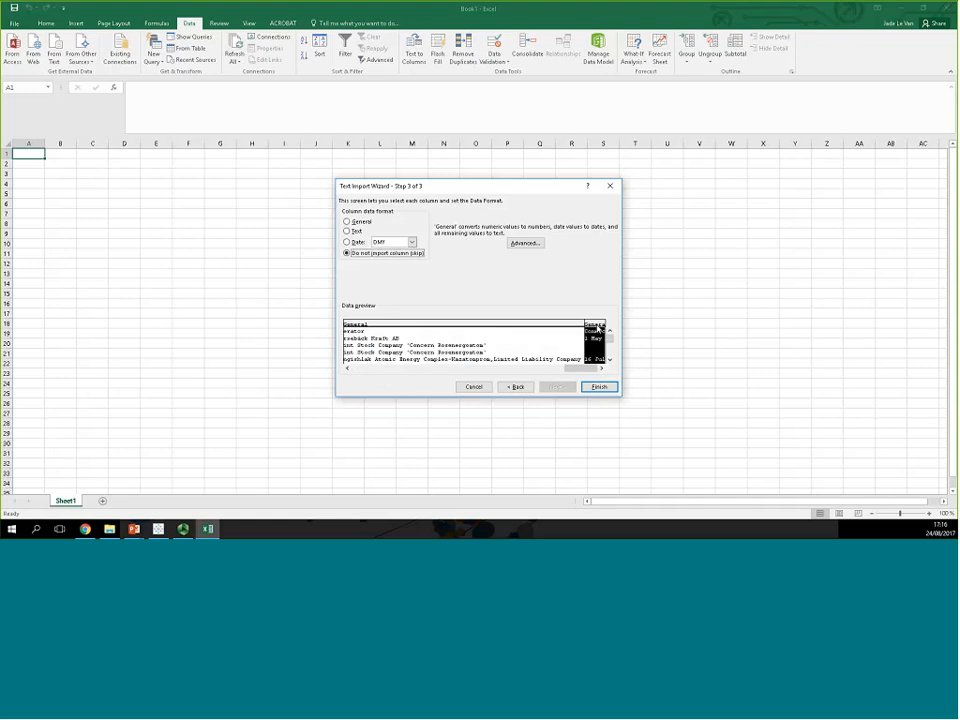
{"action": "left_click", "coordinate": [347, 242]}
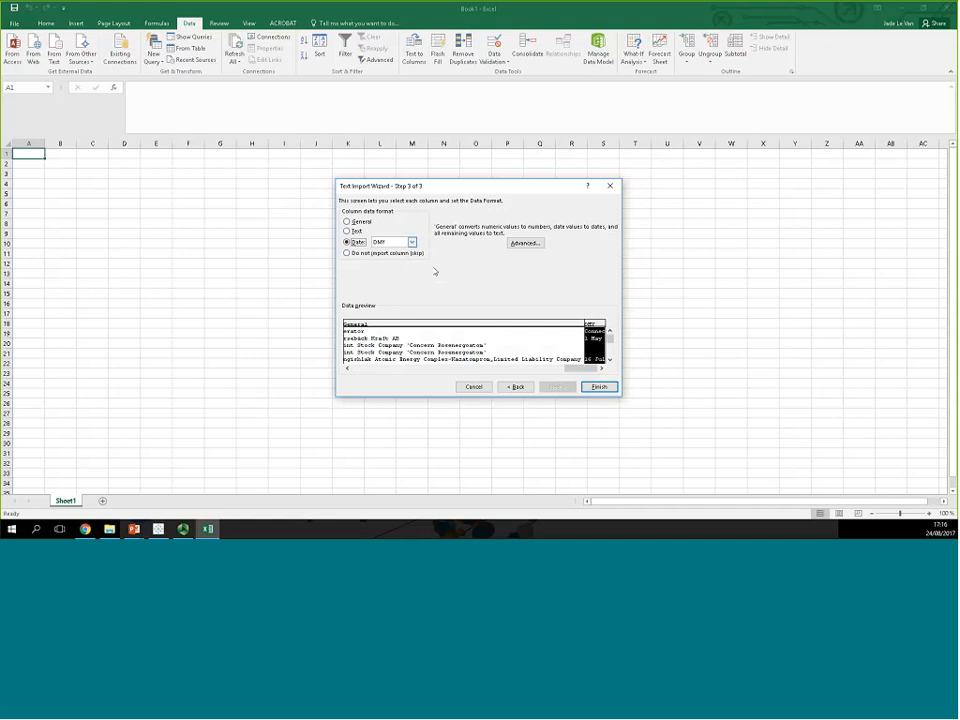
Step: Finish the import into the existing worksheet at =$A$1 and check the special characters in the Owner name in G2
{"action": "left_click", "coordinate": [596, 387]}
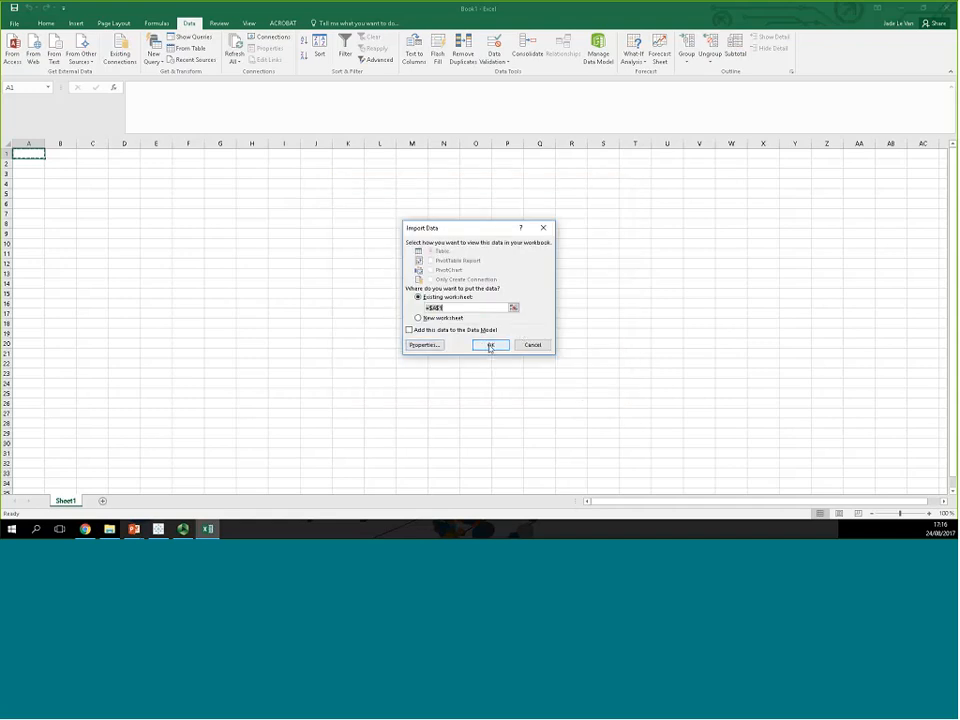
{"action": "left_click", "coordinate": [485, 347]}
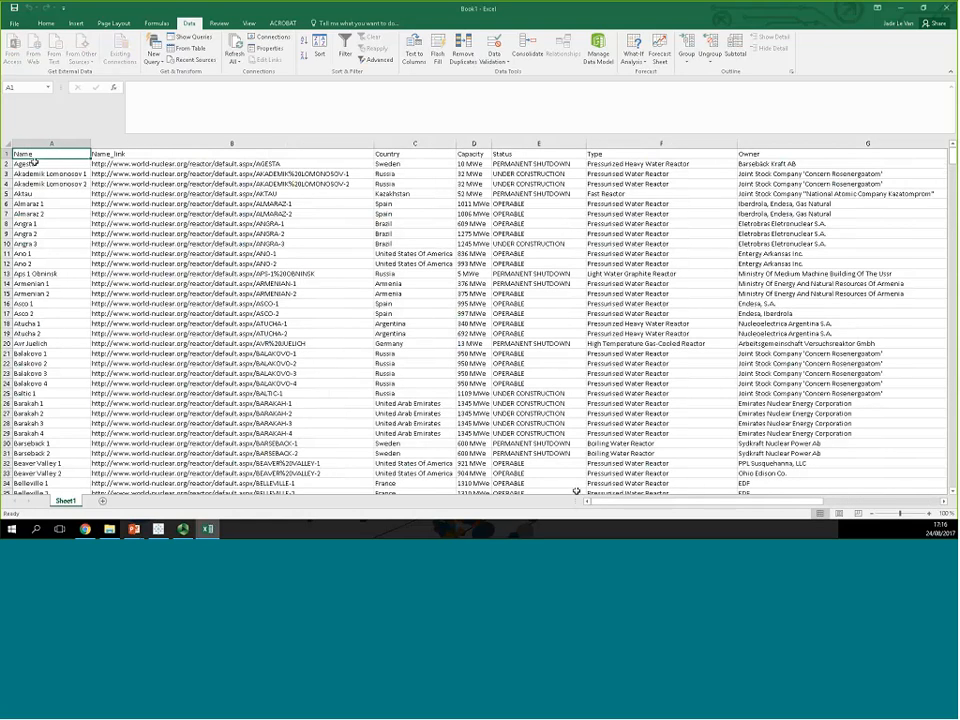
{"action": "left_click", "coordinate": [764, 164]}
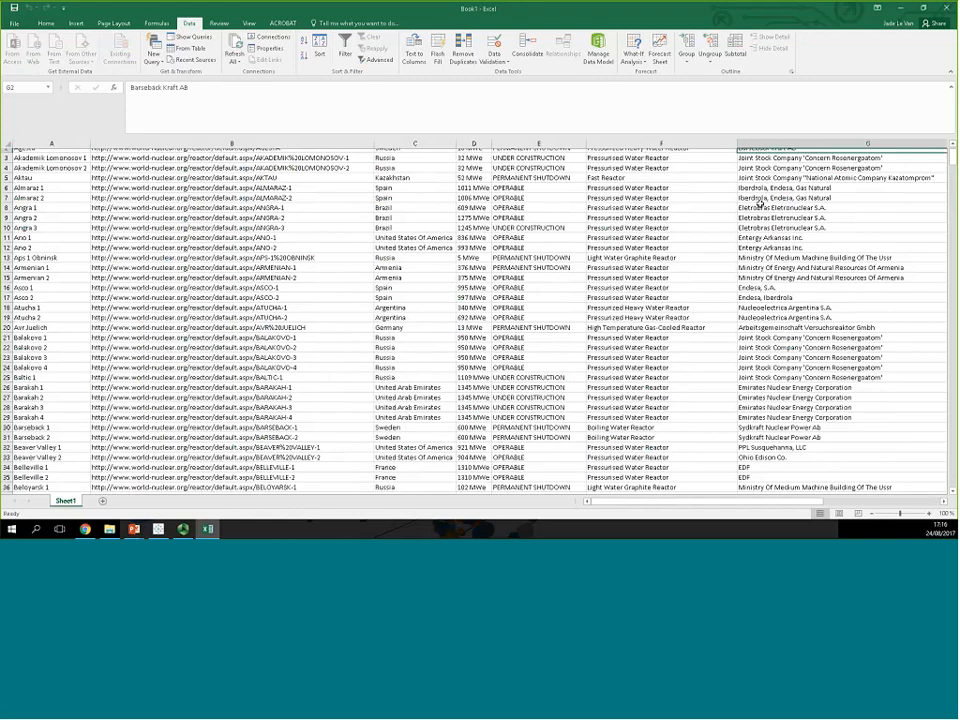
Step: Look through the imported rows' Owner names and rename the worksheet as Original
{"action": "scroll", "coordinate": [770, 210], "scroll_direction": "down", "scroll_amount": 1}
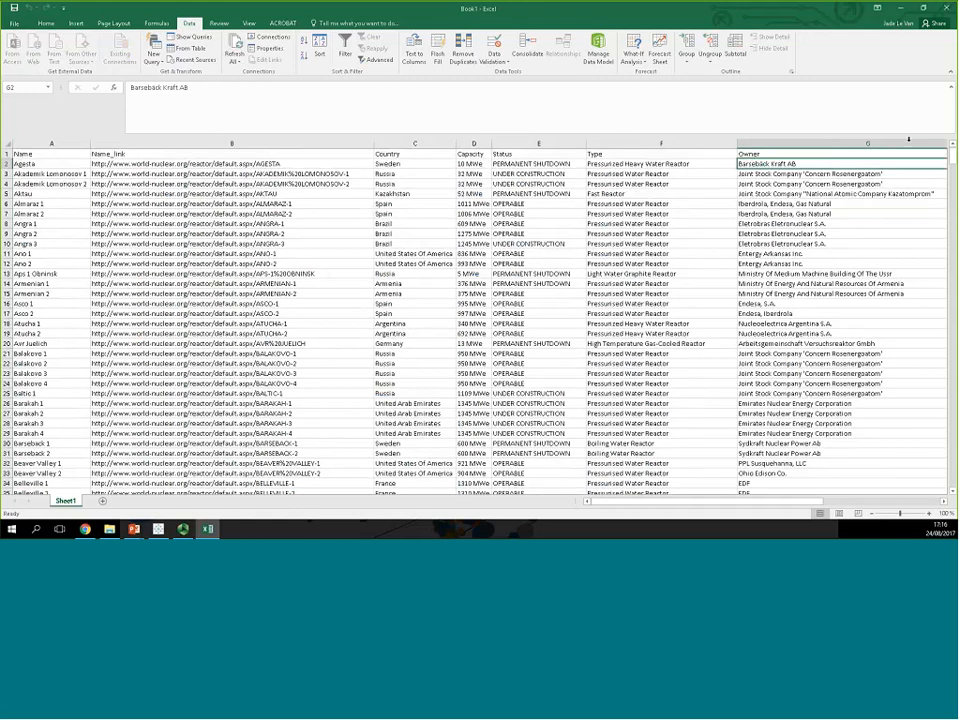
{"action": "scroll", "coordinate": [778, 272], "scroll_direction": "down", "scroll_amount": 1}
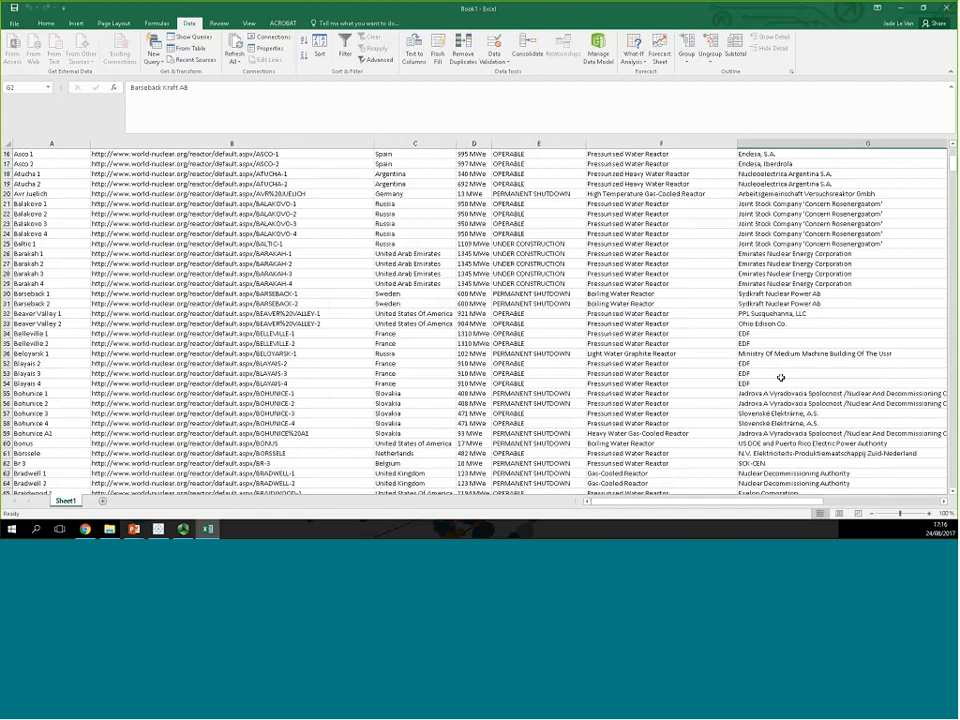
{"action": "scroll", "coordinate": [780, 374], "scroll_direction": "down", "scroll_amount": 7}
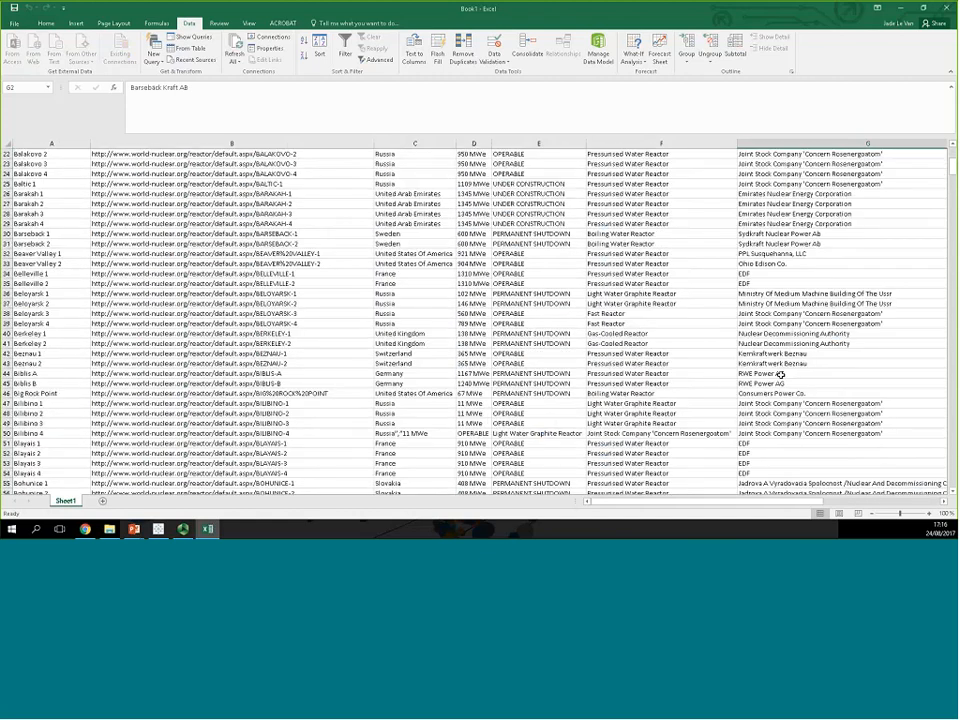
{"action": "scroll", "coordinate": [780, 374], "scroll_direction": "up", "scroll_amount": 7}
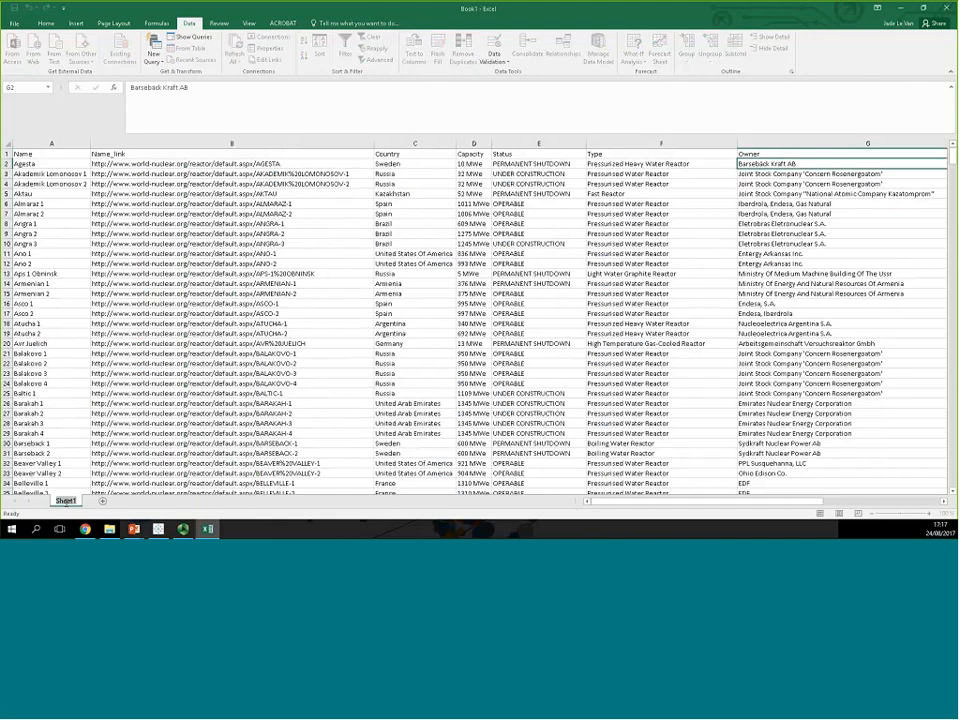
{"action": "type", "text": "Origins"}
{"action": "key", "text": "Return"}
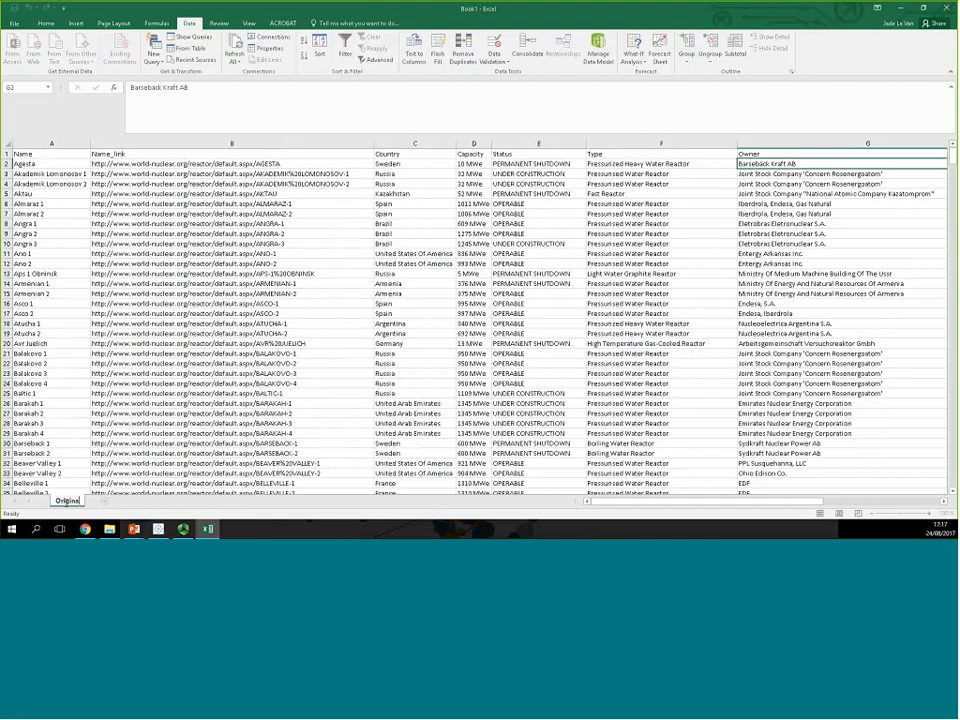
Step: Create a copy of the Original sheet at the end of the workbook and rename the copy as Manual Edits
{"action": "right_click", "coordinate": [67, 500]}
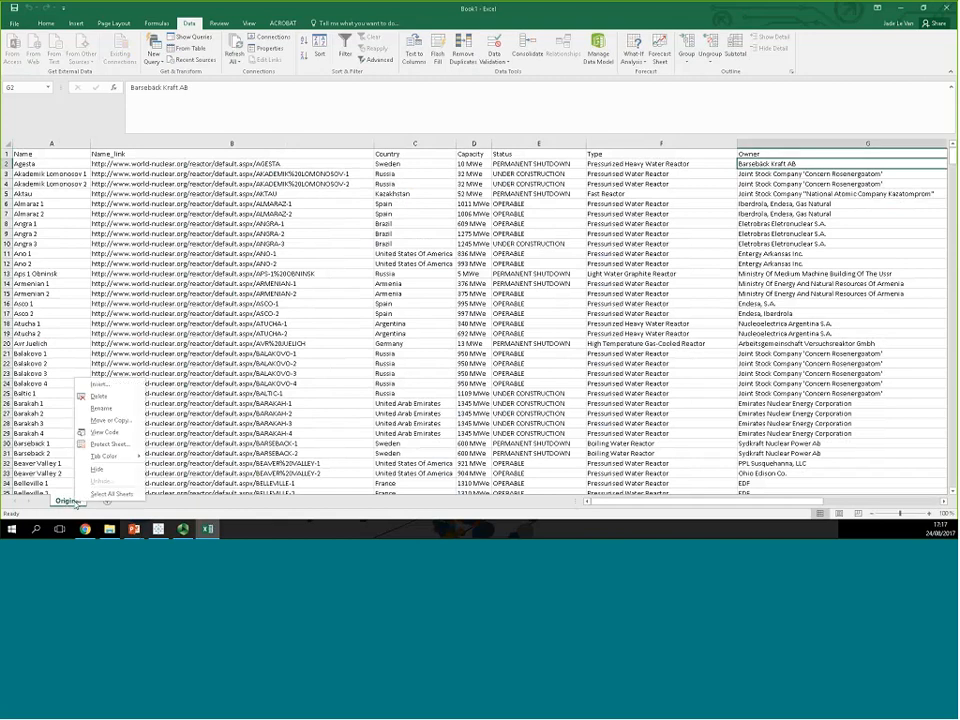
{"action": "left_click", "coordinate": [111, 421]}
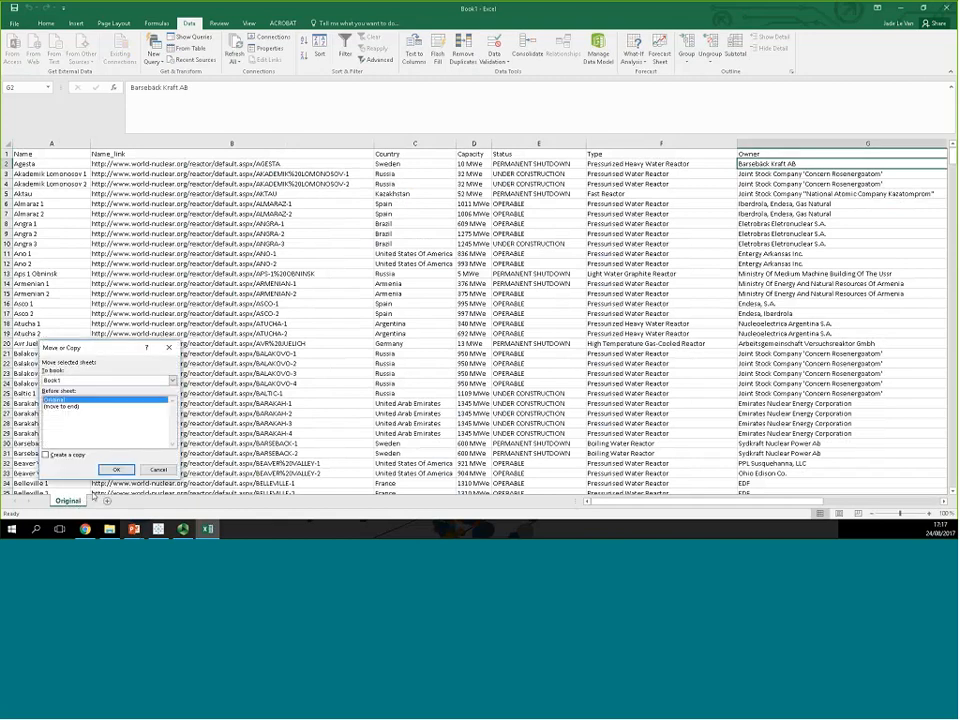
{"action": "left_click", "coordinate": [45, 454]}
{"action": "left_click", "coordinate": [104, 445]}
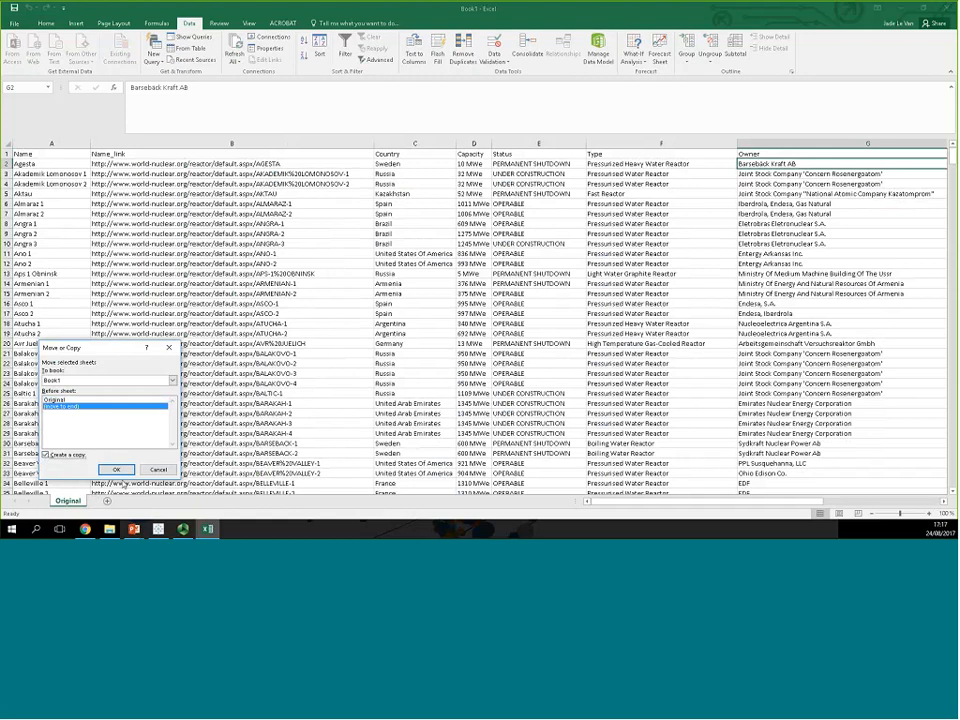
{"action": "left_click", "coordinate": [116, 469]}
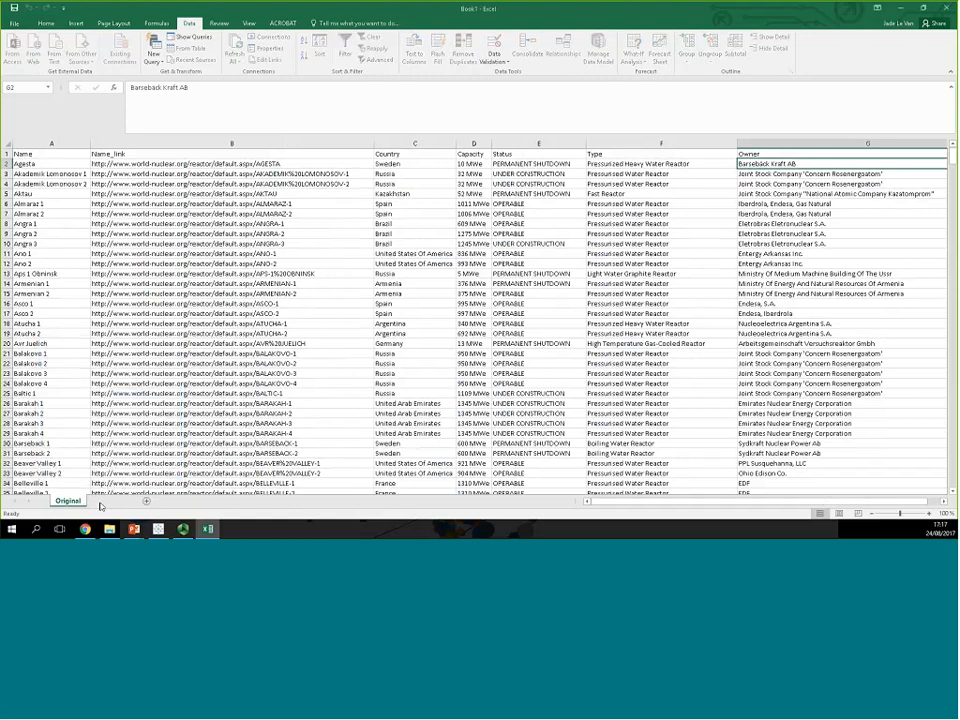
{"action": "type", "text": "Manual"}
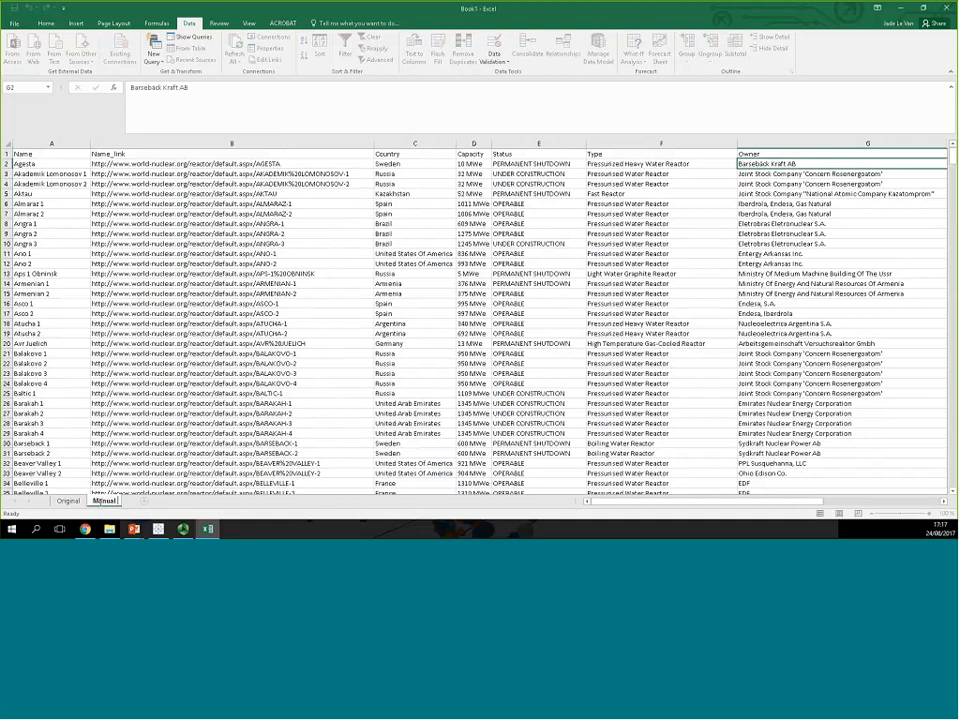
{"action": "type", "text": " Edits"}
{"action": "key", "text": "Return"}
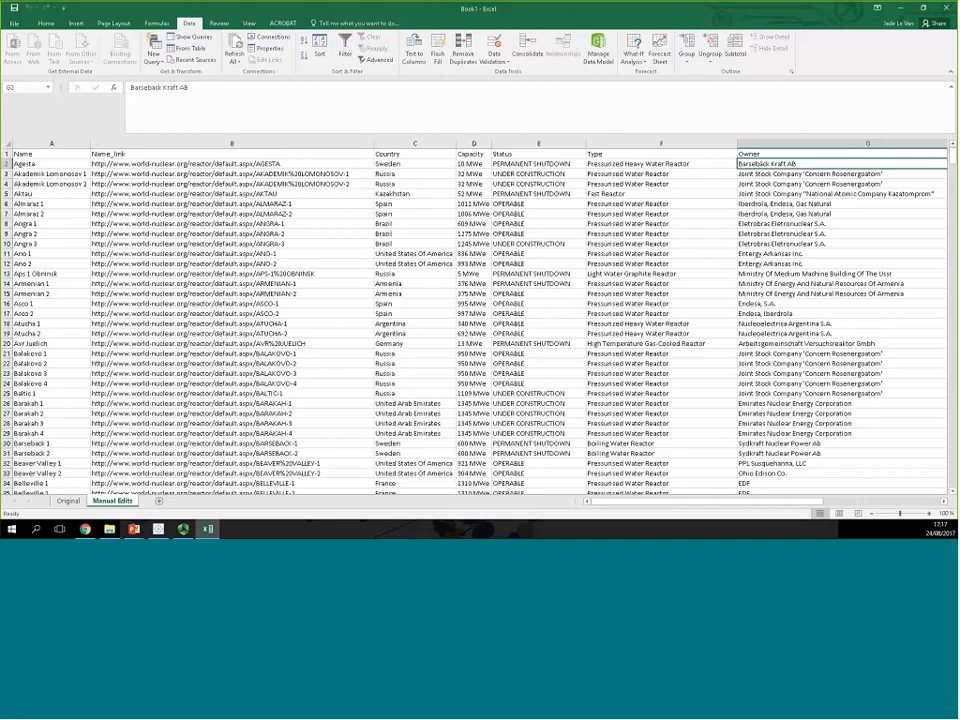
Step: Select the entire data table from A1 on the Manual Edits sheet and name the range reactors
{"action": "key", "text": "Right"}
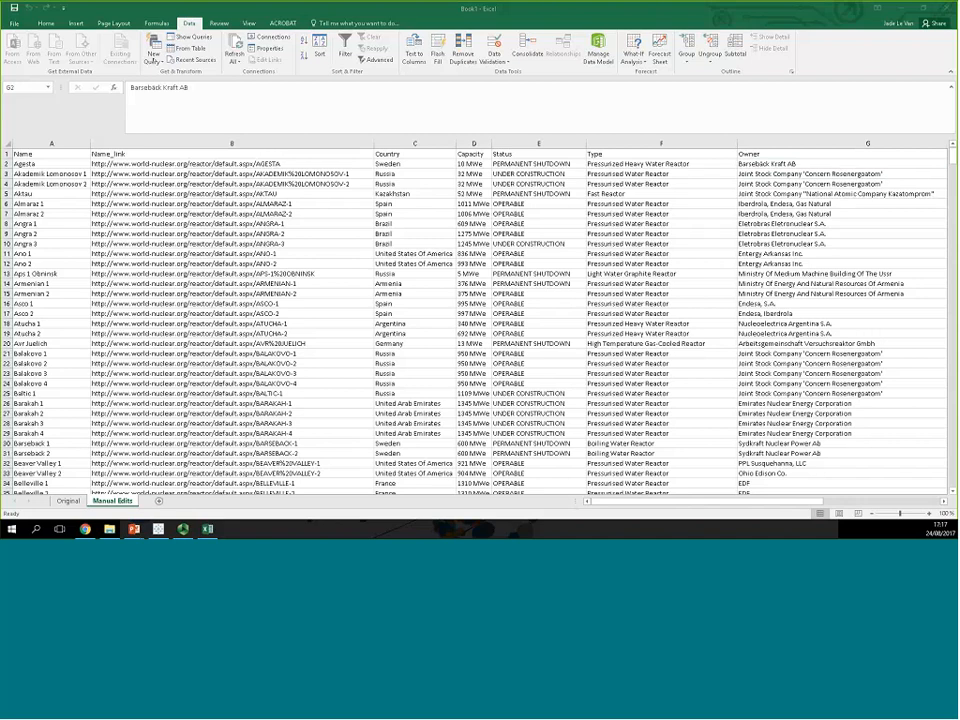
{"action": "left_click", "coordinate": [40, 153]}
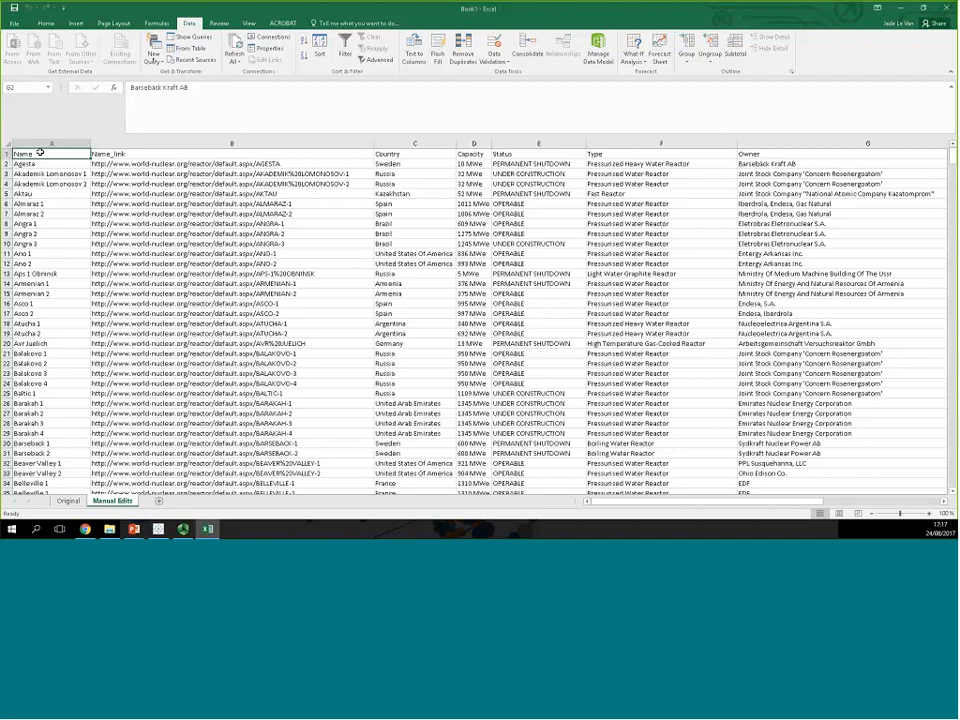
{"action": "key", "text": "ctrl+shift+Right"}
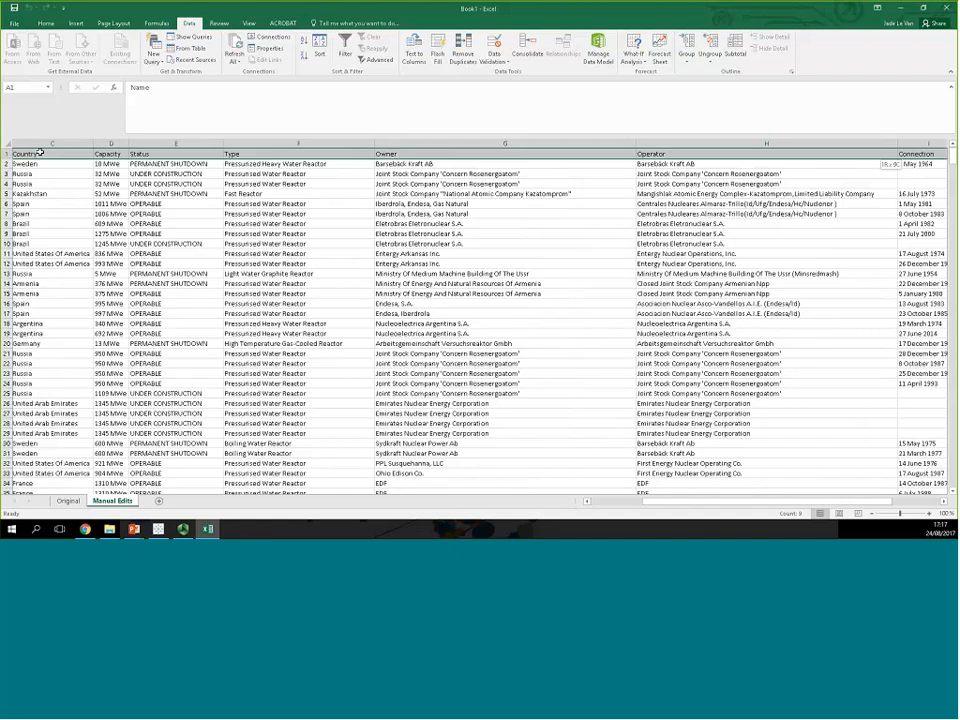
{"action": "key", "text": "ctrl+Home"}
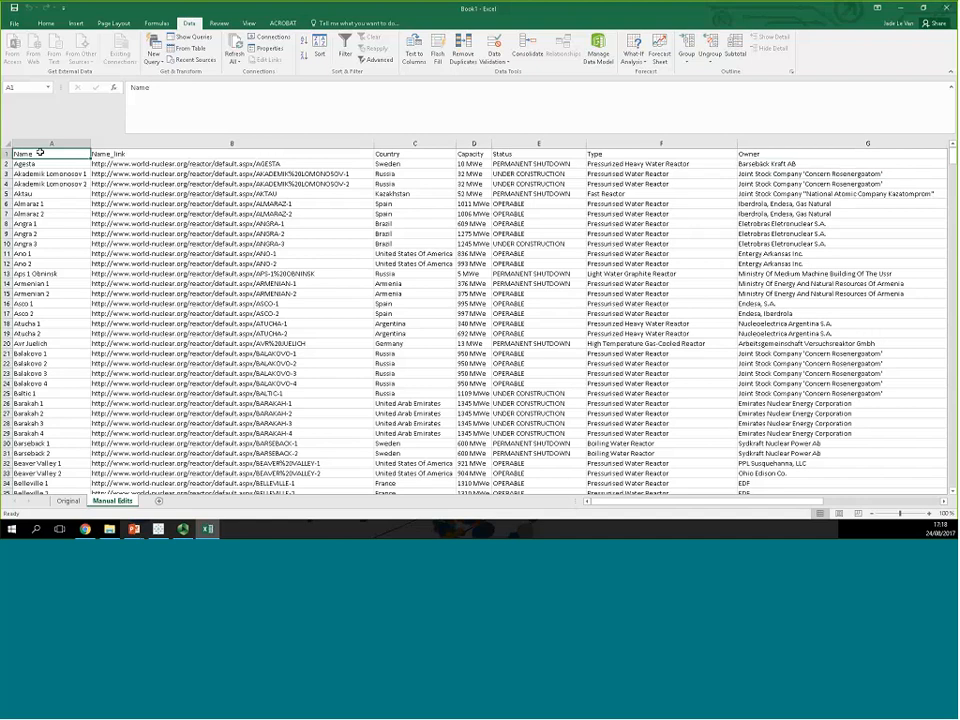
{"action": "key", "text": "ctrl+shift+Right"}
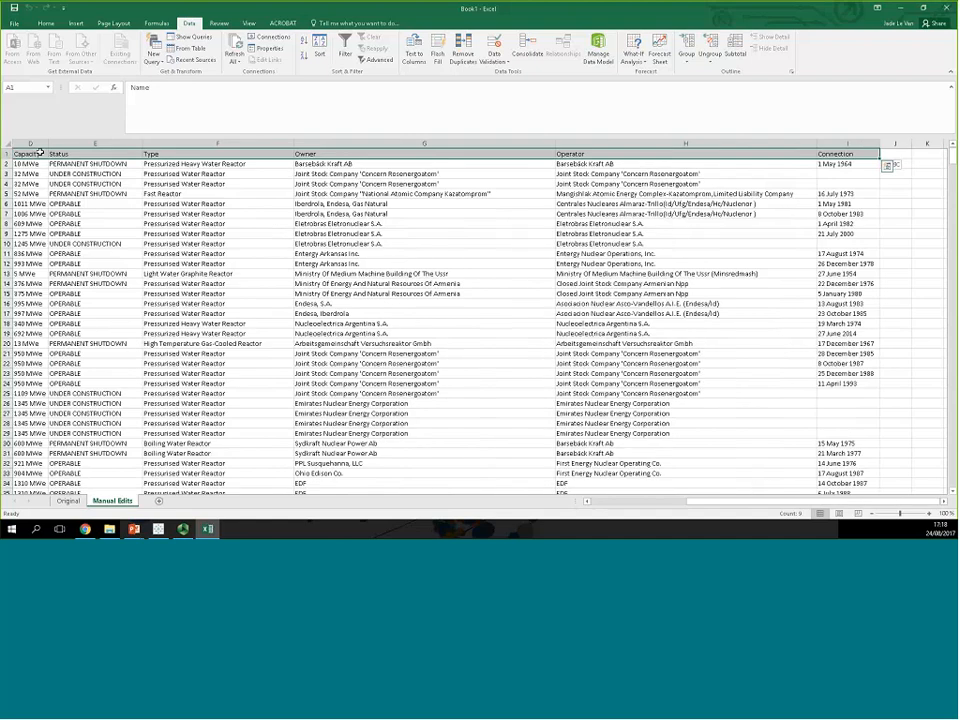
{"action": "key", "text": "ctrl+shift+Down"}
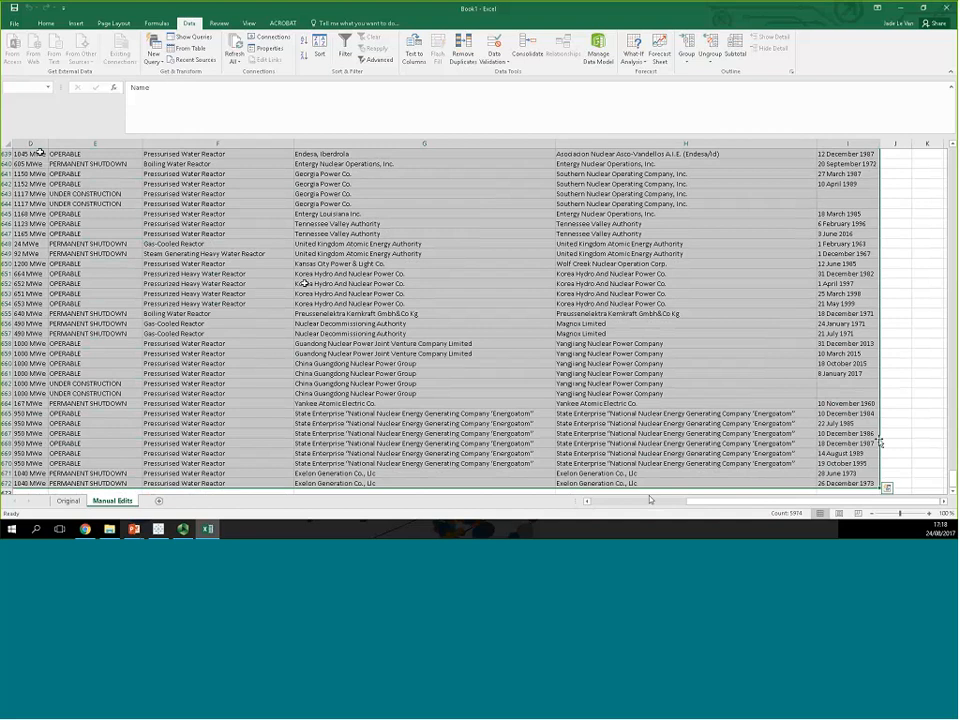
{"action": "type", "text": "reactors"}
{"action": "key", "text": "Return"}
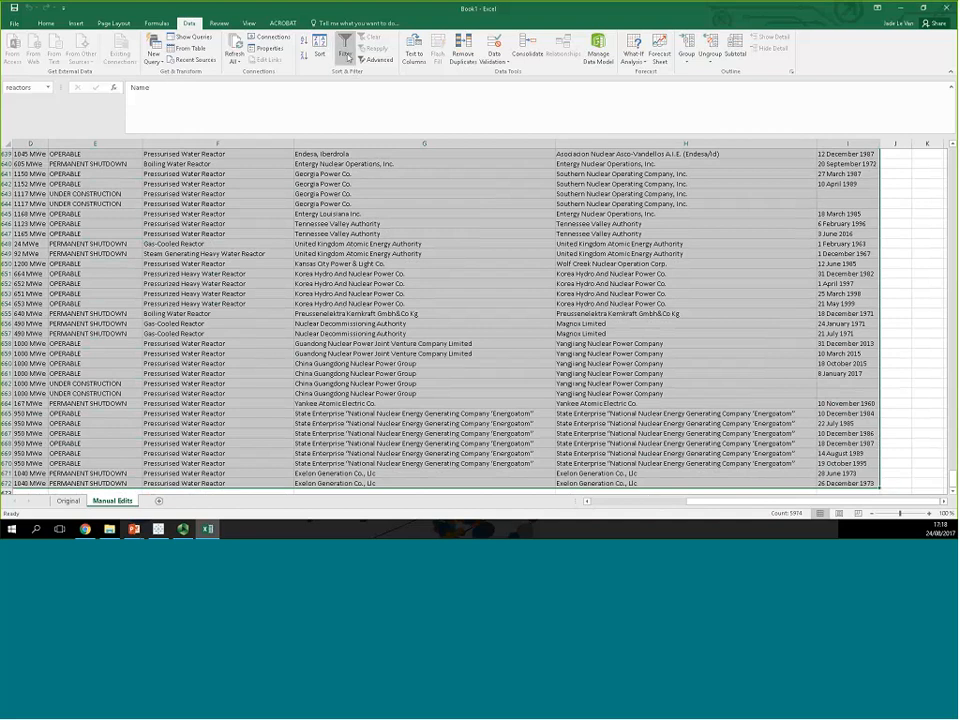
Step: Add filters to the reactors range and look through the values in the Name column's filter
{"action": "left_click", "coordinate": [348, 56]}
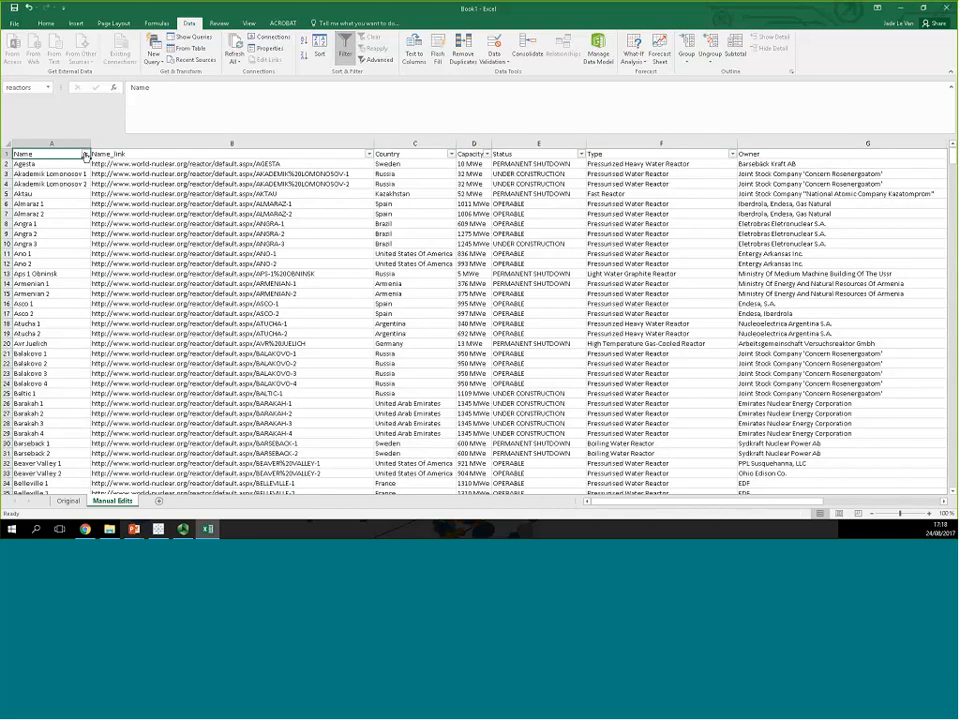
{"action": "left_click", "coordinate": [86, 154]}
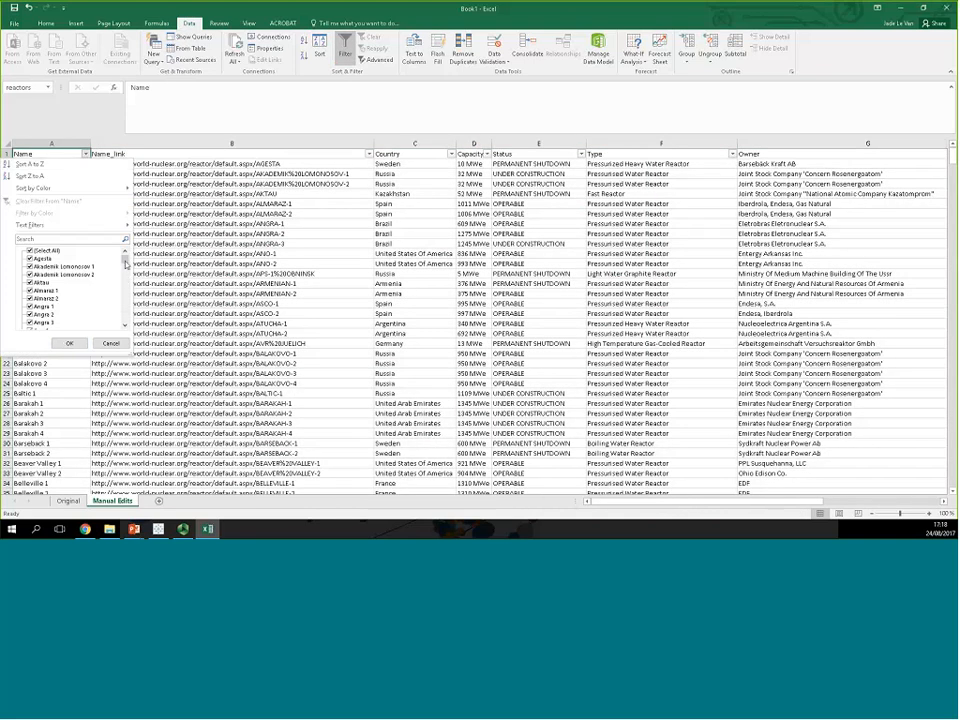
{"action": "mouse_move", "coordinate": [125, 261]}
{"action": "left_mouse_down"}
{"action": "mouse_move", "coordinate": [122, 311]}
{"action": "mouse_move", "coordinate": [124, 258]}
{"action": "left_mouse_up"}
{"action": "left_click", "coordinate": [360, 149]}
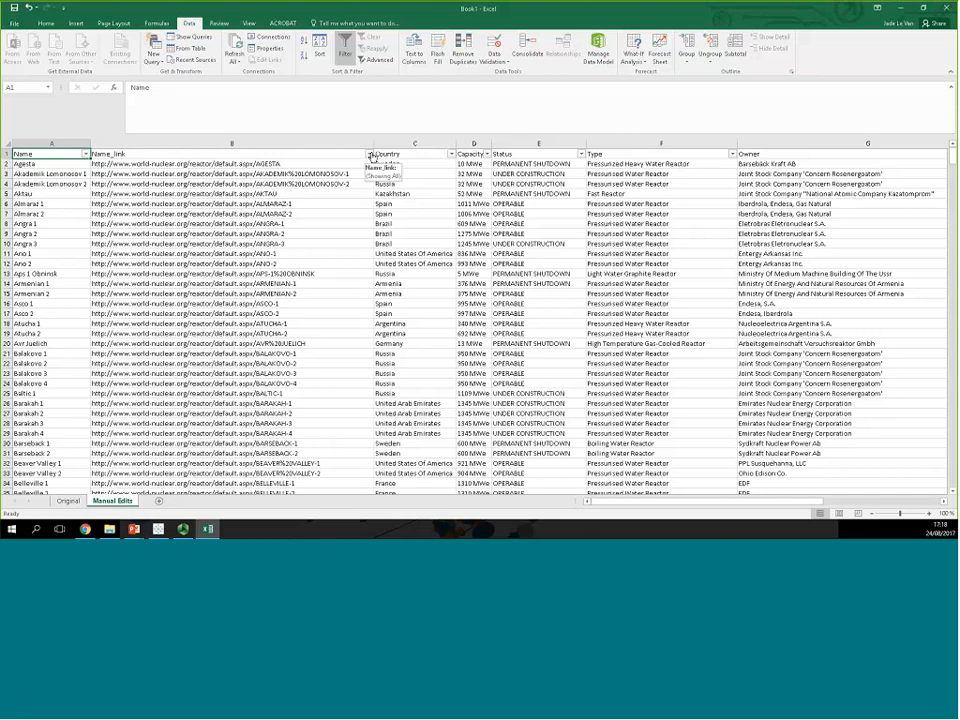
{"action": "left_click", "coordinate": [86, 153]}
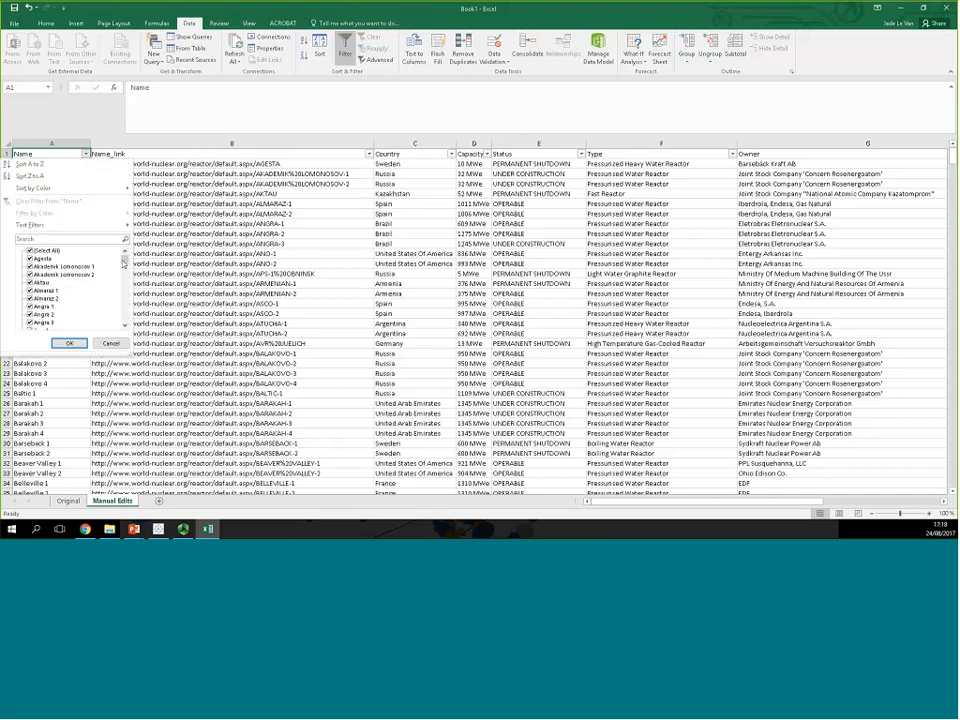
{"action": "left_click_drag", "start_coordinate": [125, 260], "coordinate": [125, 257]}
{"action": "key", "text": "Escape"}
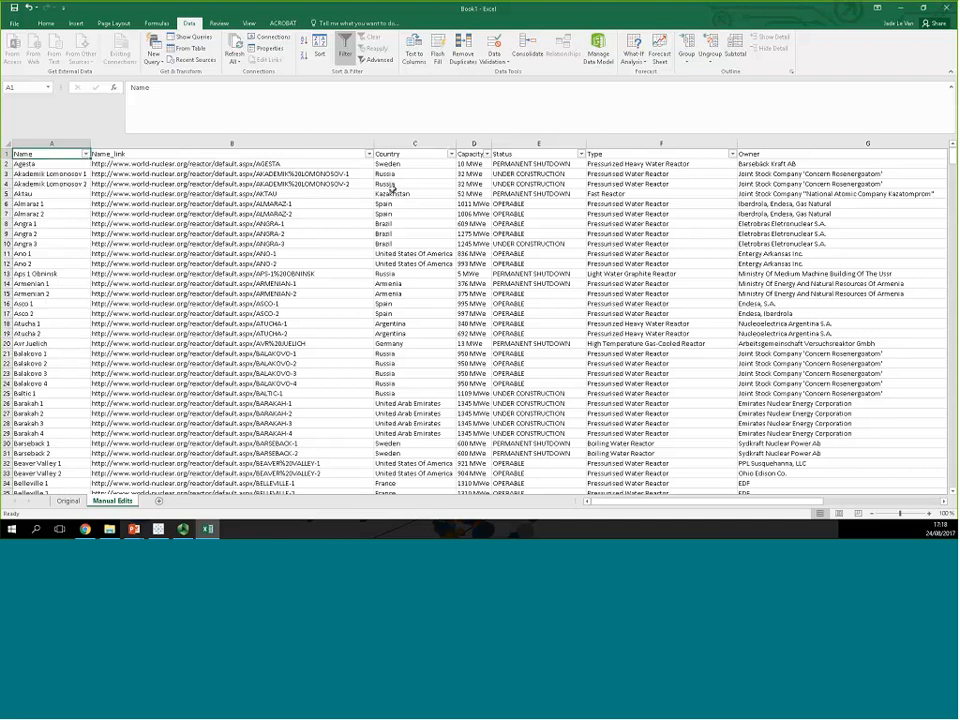
Step: Examine the full list of values in the Country column's filter for malformed or inconsistent country names
{"action": "left_click", "coordinate": [451, 155]}
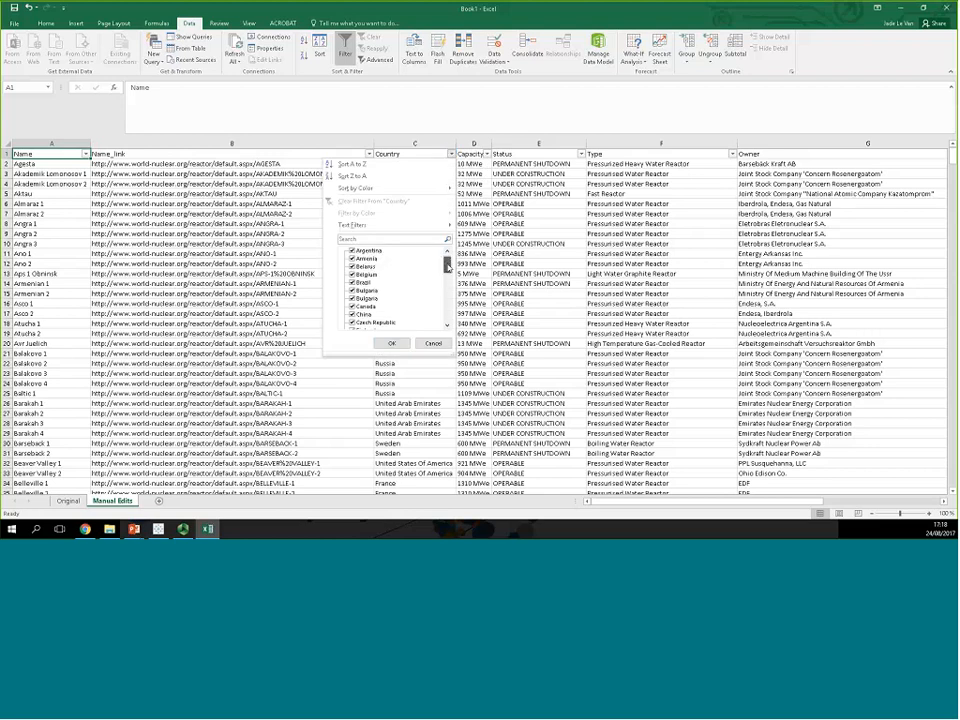
{"action": "left_click", "coordinate": [448, 326]}
{"action": "left_click", "coordinate": [448, 326]}
{"action": "left_click", "coordinate": [448, 326]}
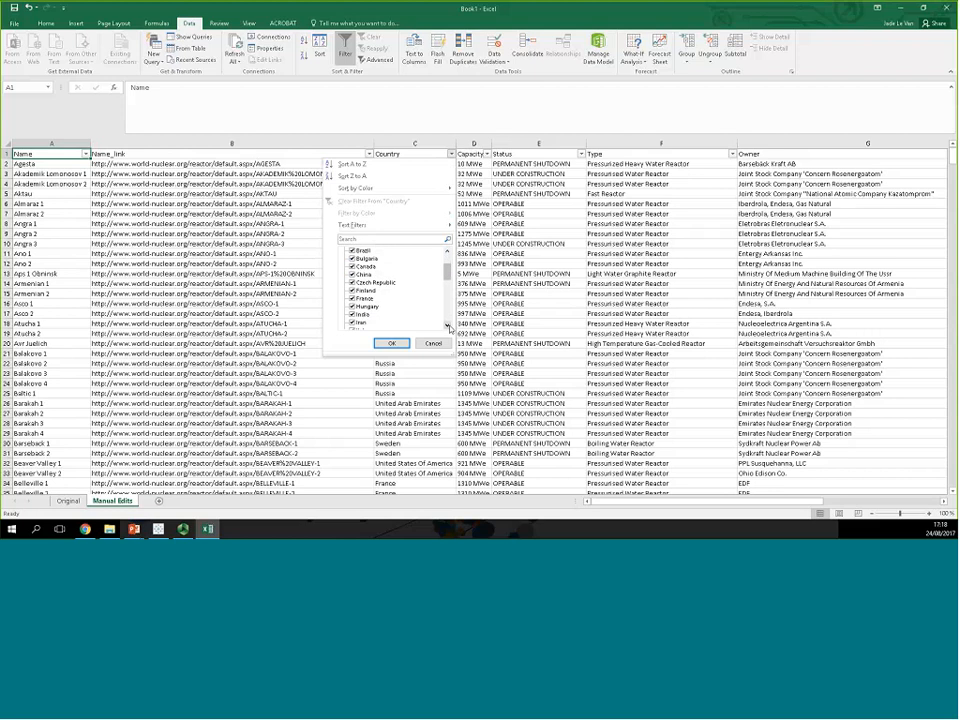
{"action": "left_click", "coordinate": [448, 326]}
{"action": "left_click", "coordinate": [448, 326]}
{"action": "left_click", "coordinate": [448, 326]}
{"action": "left_click", "coordinate": [448, 326]}
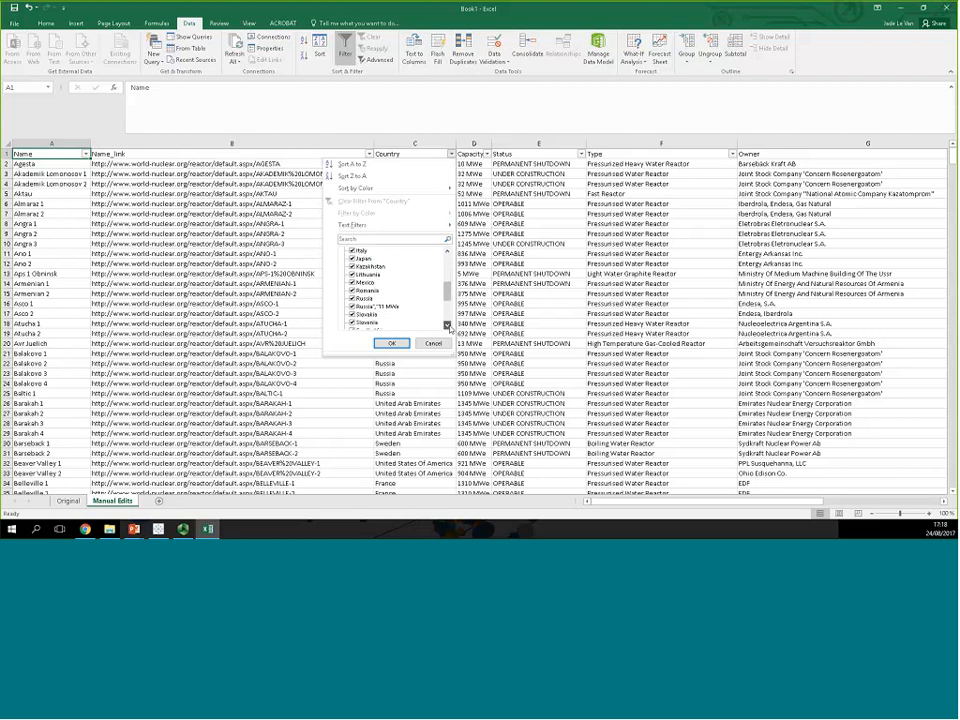
{"action": "left_click", "coordinate": [448, 326]}
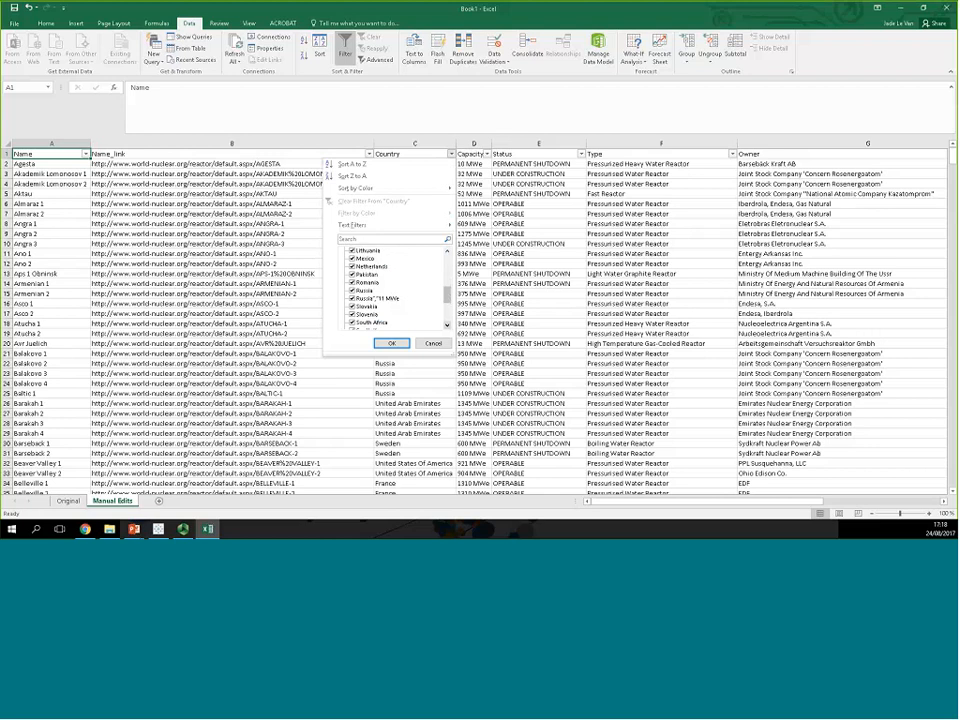
{"action": "scroll", "coordinate": [339, 322], "scroll_direction": "down", "scroll_amount": 4}
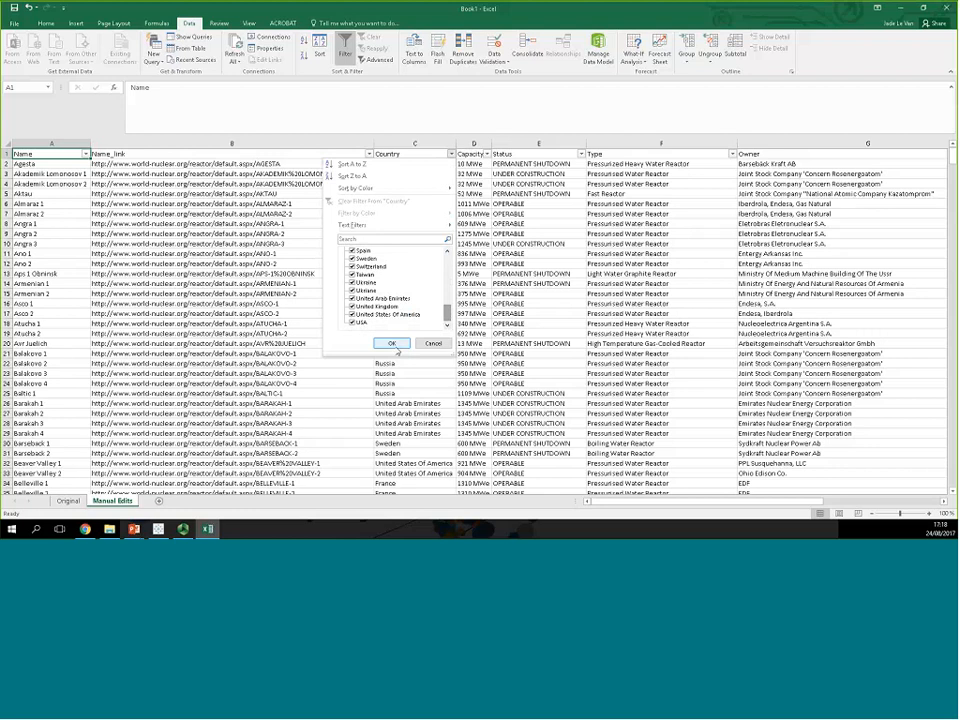
{"action": "left_click_drag", "start_coordinate": [448, 314], "coordinate": [448, 268]}
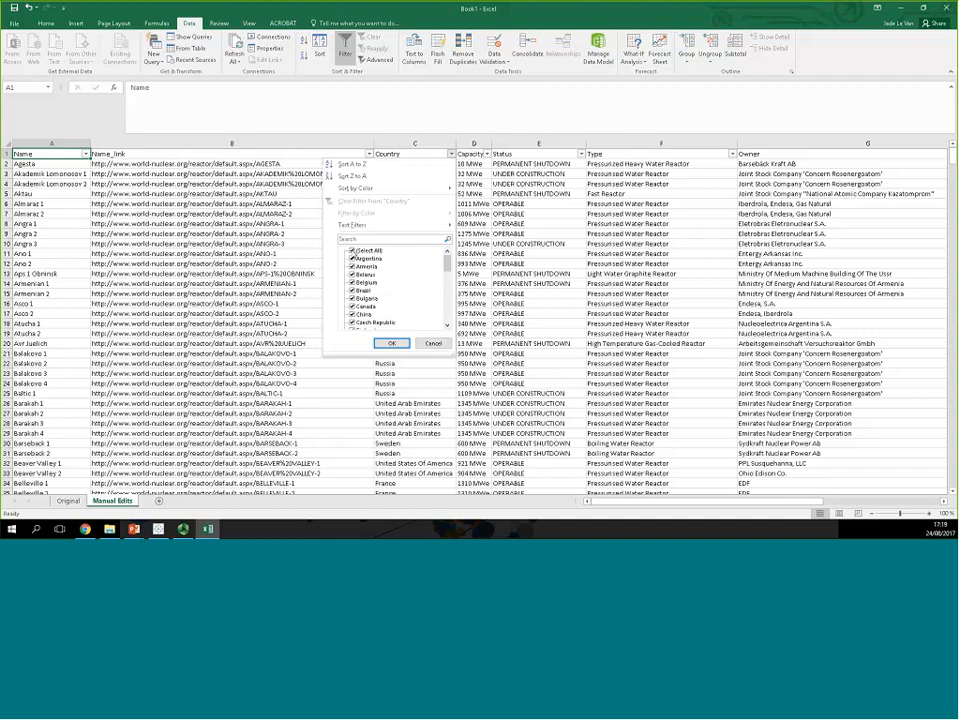
Step: Filter the Country column to only the value Russia","11 MWe and inspect the matching row's entries across its columns
{"action": "left_click", "coordinate": [351, 250]}
{"action": "left_click_drag", "start_coordinate": [447, 265], "coordinate": [447, 298]}
{"action": "left_click", "coordinate": [352, 282]}
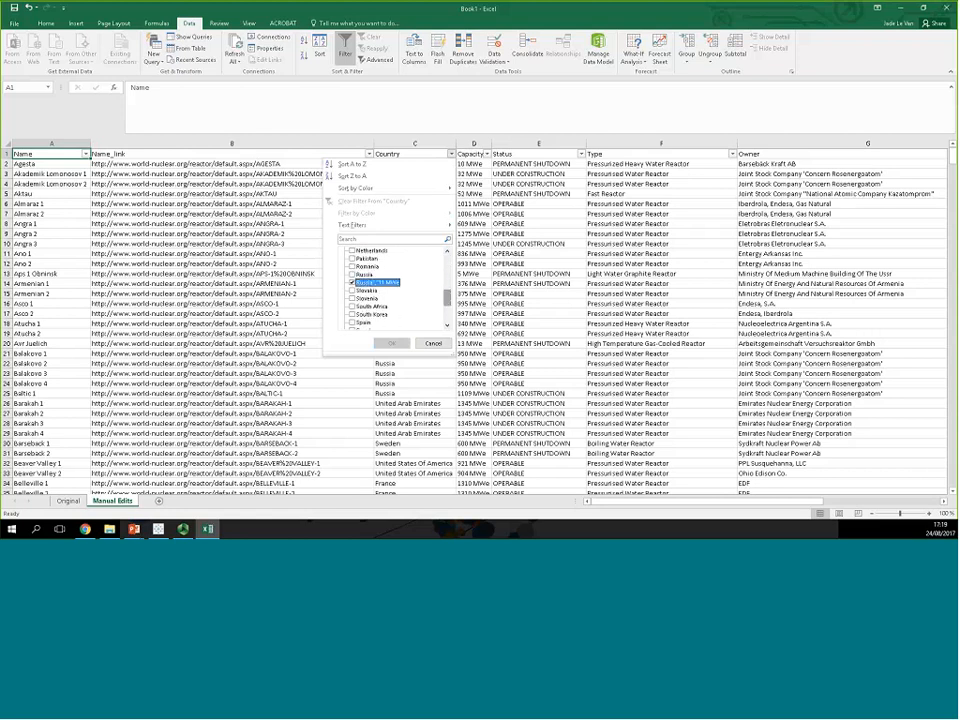
{"action": "left_click", "coordinate": [392, 343]}
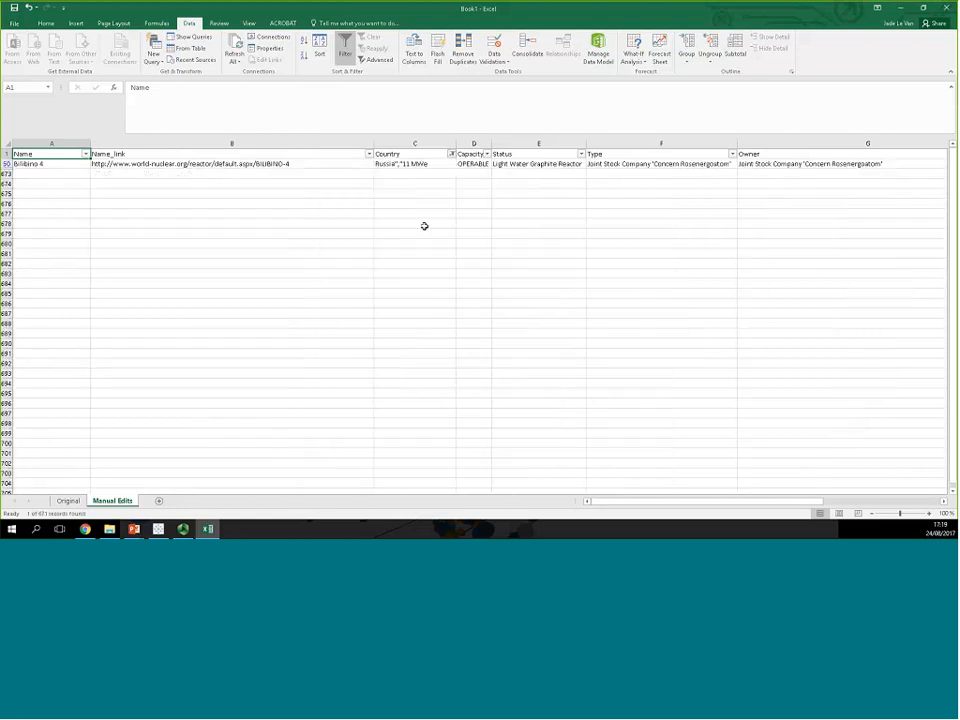
{"action": "left_click", "coordinate": [447, 164]}
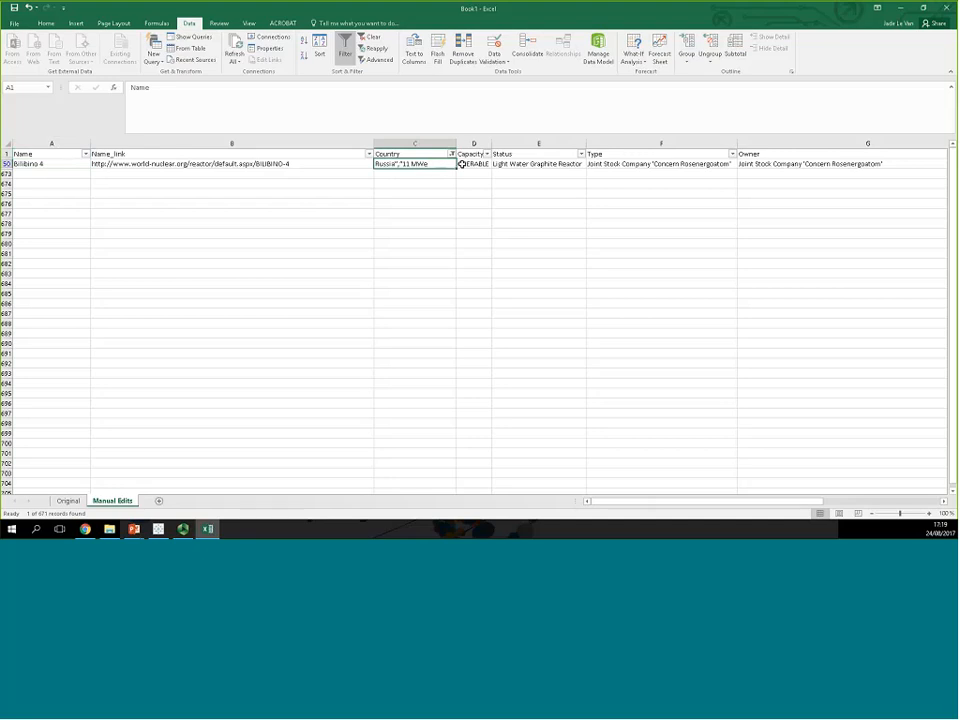
{"action": "left_click", "coordinate": [465, 164]}
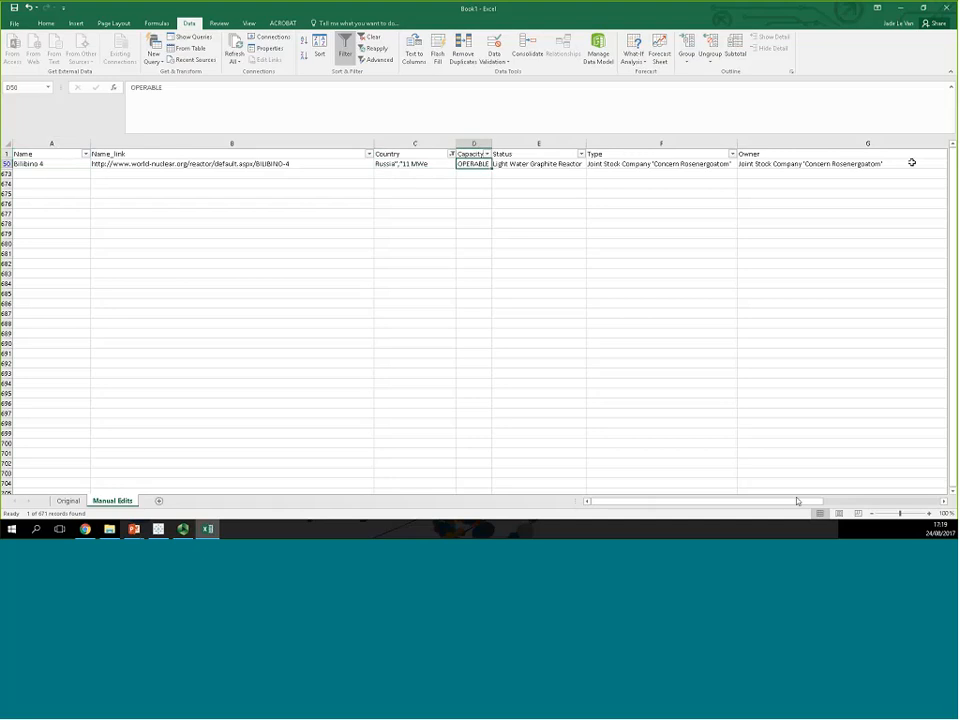
{"action": "scroll", "coordinate": [797, 501], "scroll_direction": "right", "scroll_amount": 3}
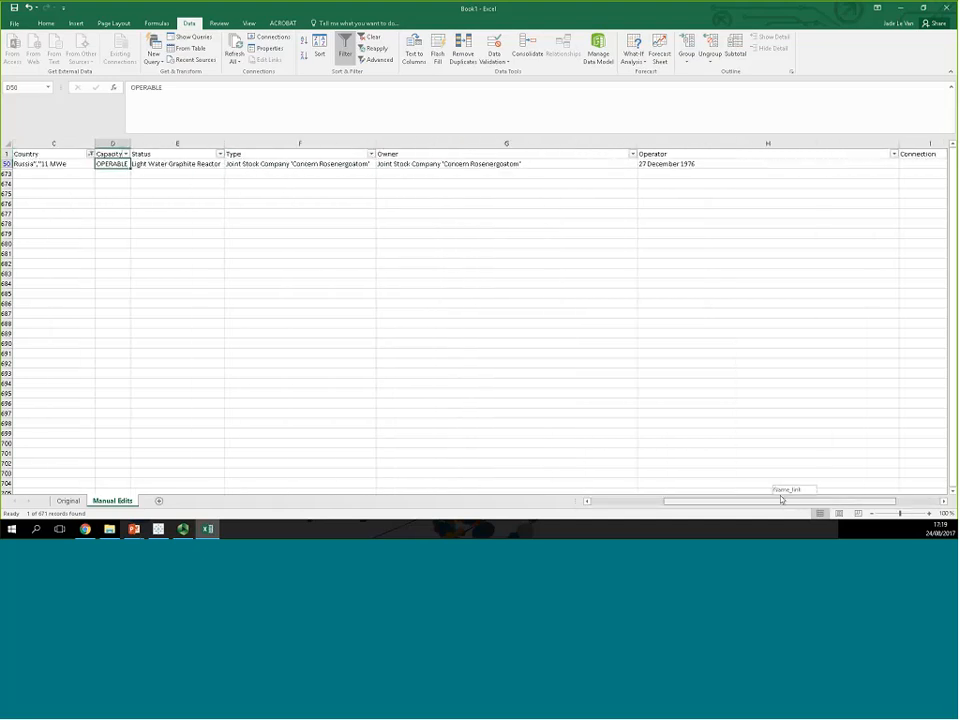
{"action": "left_click_drag", "start_coordinate": [782, 499], "coordinate": [707, 499]}
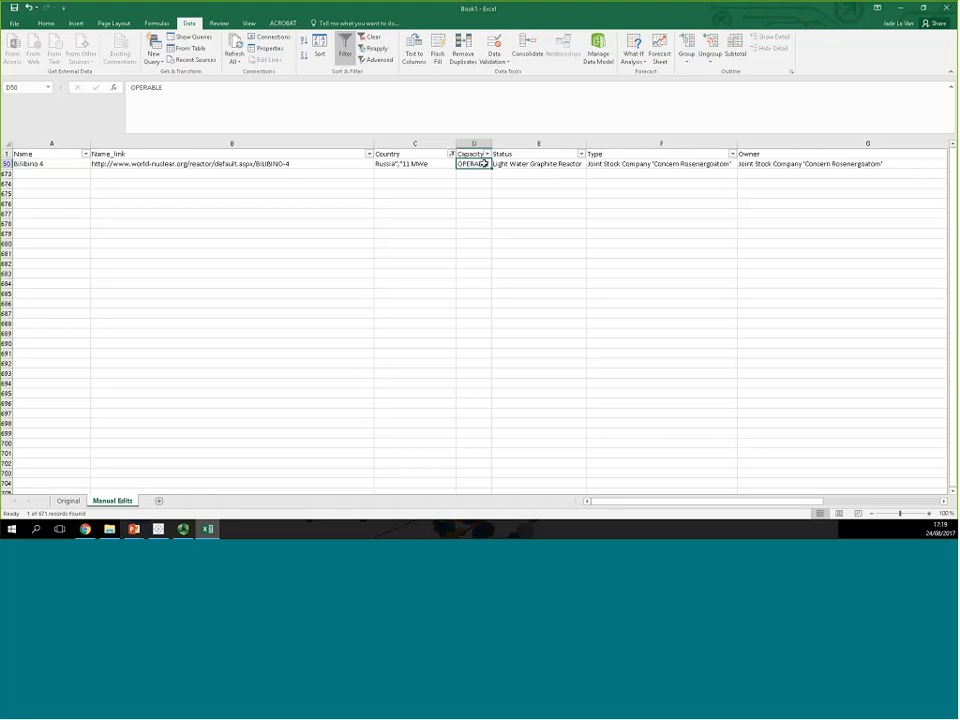
Step: Copy the Bilibino 4 row's entries from Capacity through Operator and paste them one column over, starting in the Status column
{"action": "key", "text": "shift+Right"}
{"action": "key", "text": "shift+Right"}
{"action": "key", "text": "shift+Right"}
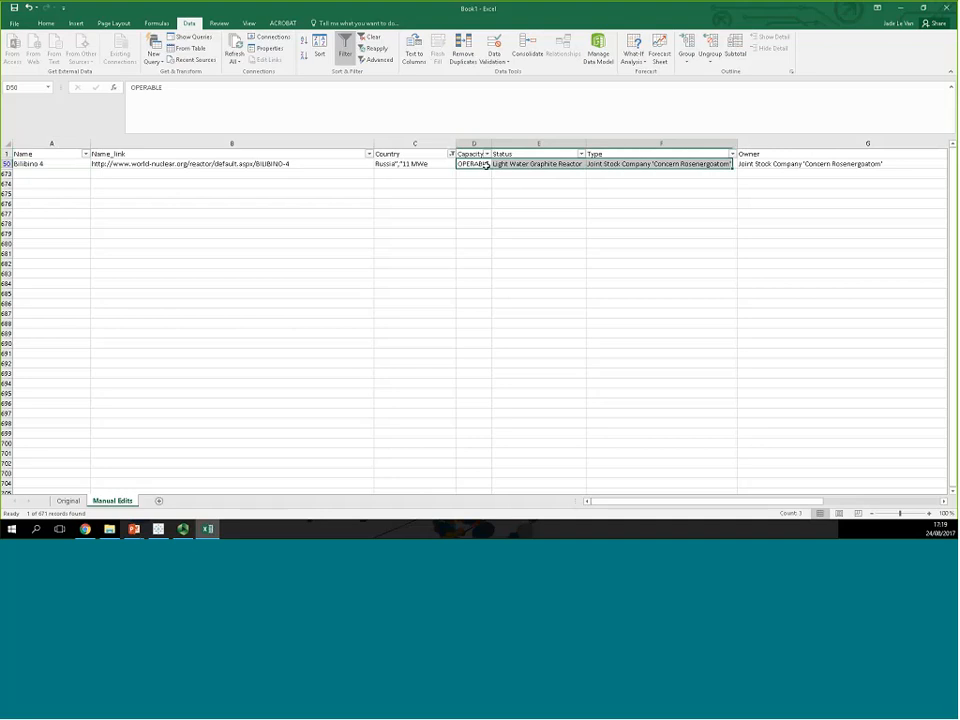
{"action": "key", "text": "shift+Right"}
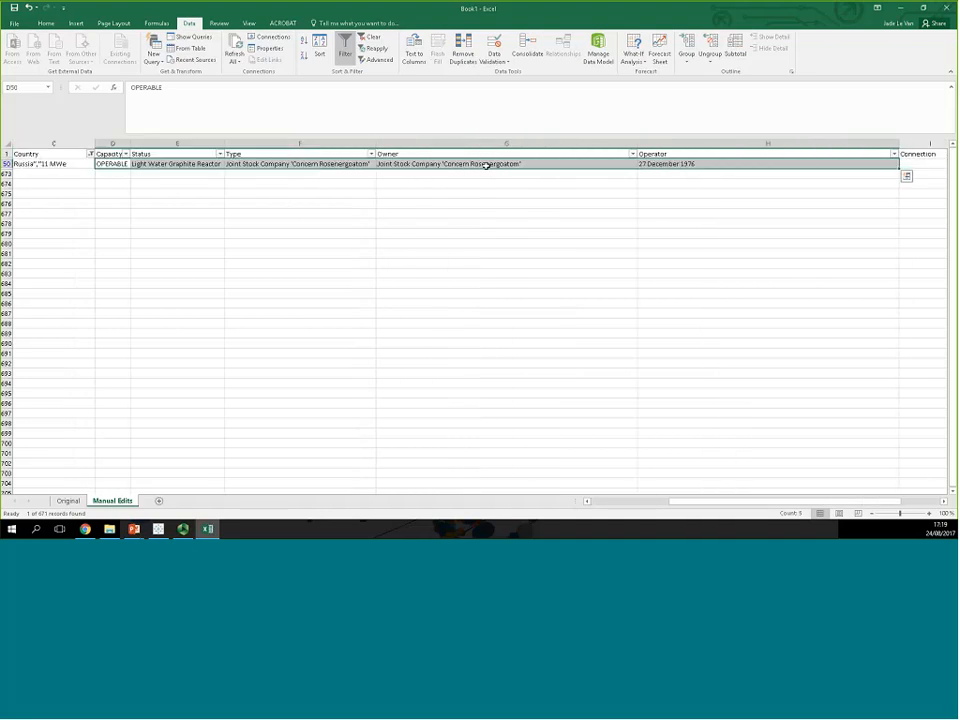
{"action": "key", "text": "ctrl+c"}
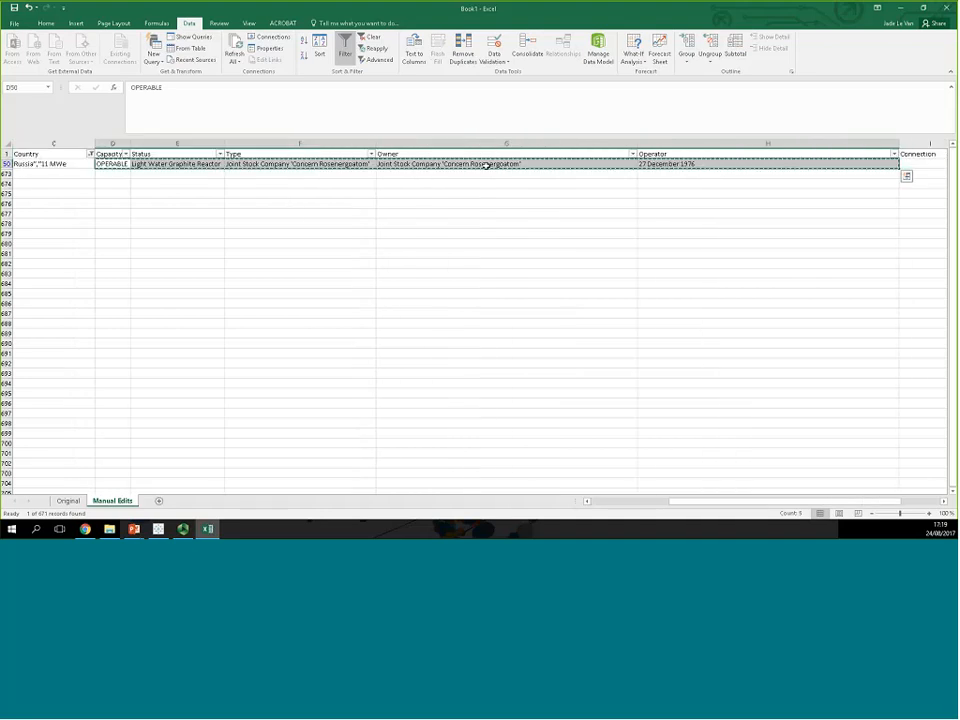
{"action": "left_click", "coordinate": [150, 164]}
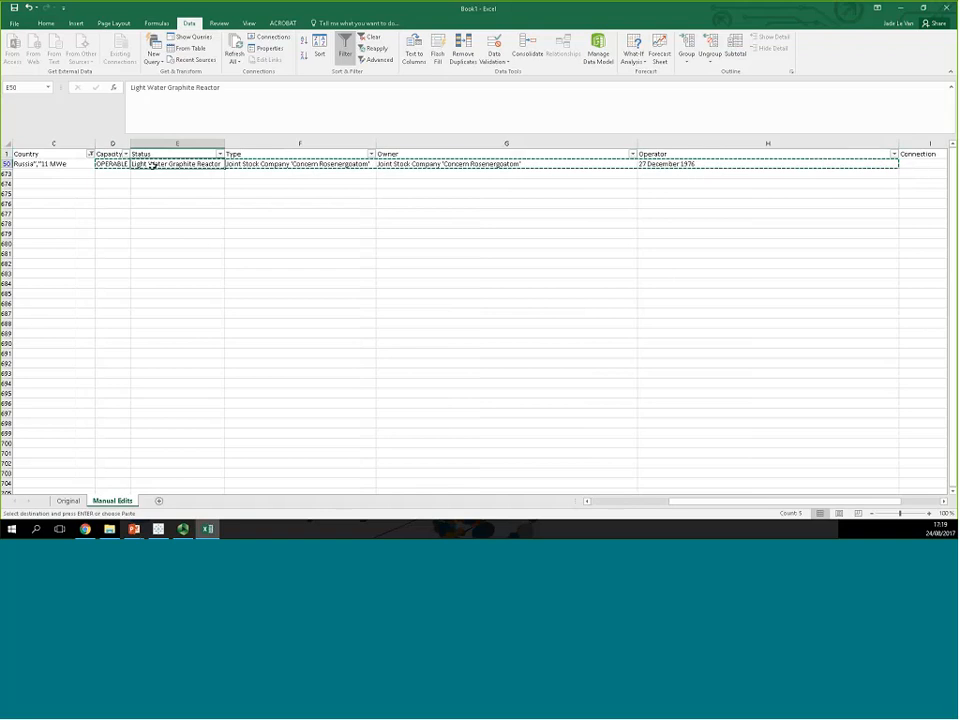
{"action": "key", "text": "Return"}
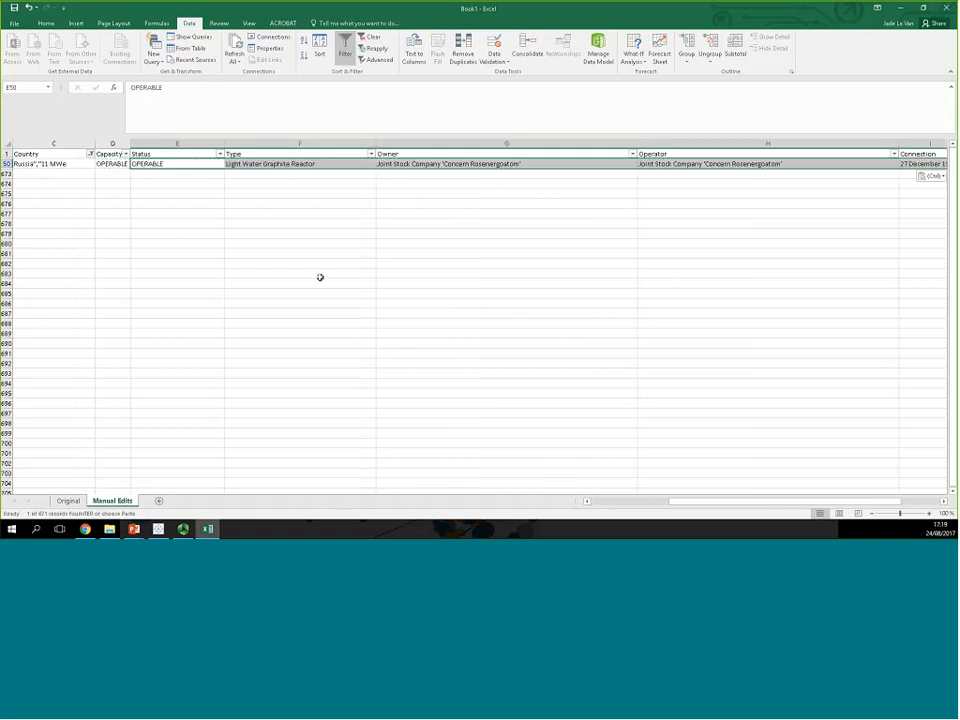
{"action": "left_click_drag", "start_coordinate": [675, 505], "coordinate": [600, 503]}
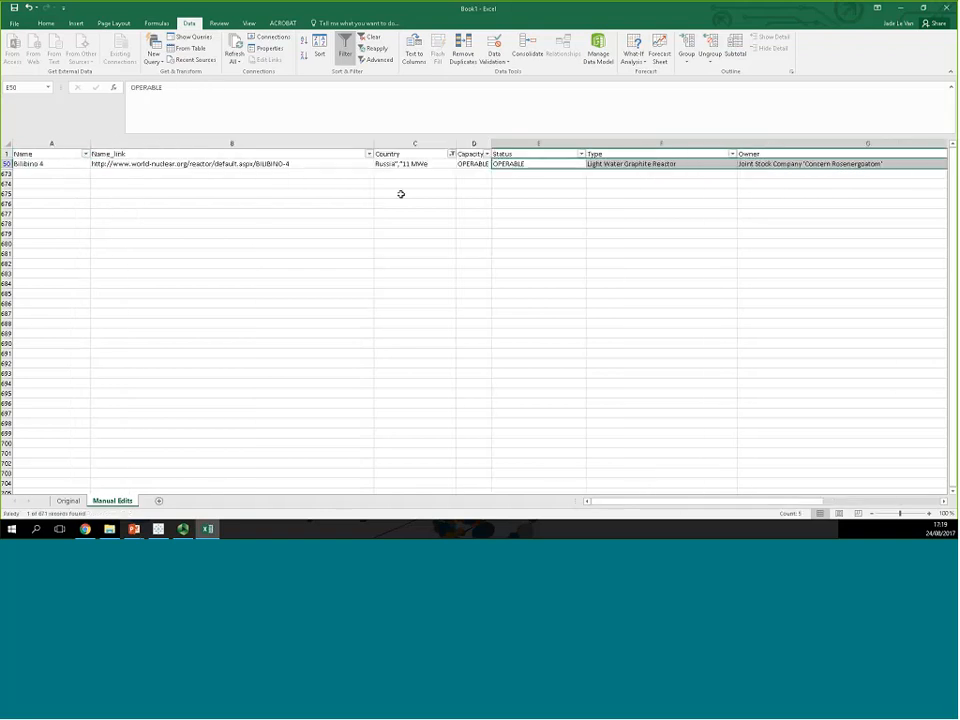
Step: Clear OPERABLE from the Bilibino 4 row's Capacity cell and move the text 11 MWe there from its Country cell
{"action": "left_click", "coordinate": [469, 163]}
{"action": "key", "text": "Delete"}
{"action": "double_click", "coordinate": [424, 162]}
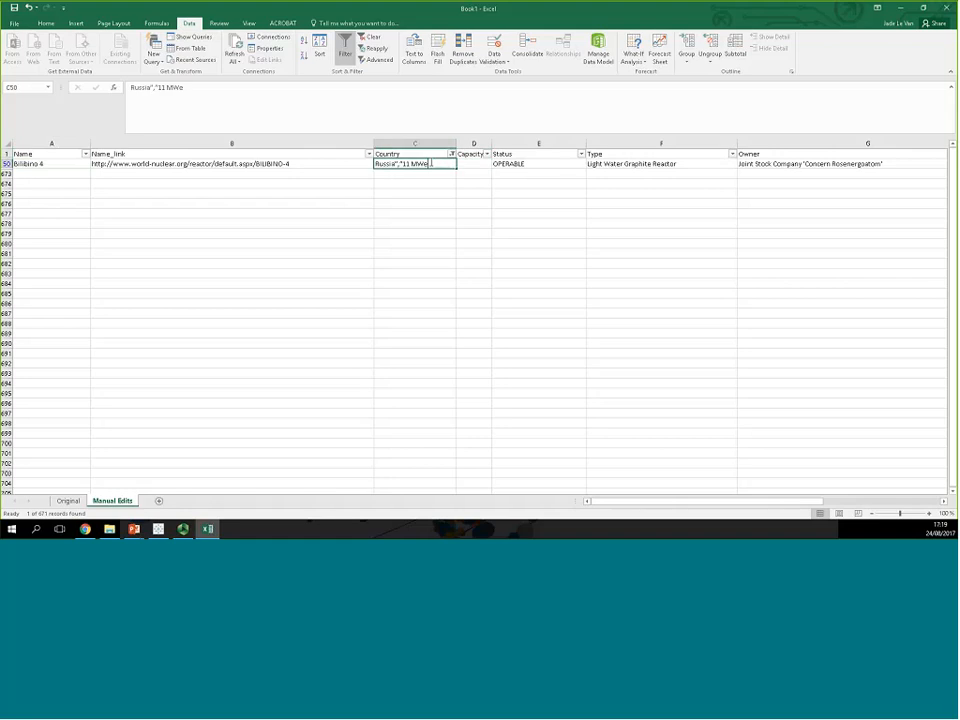
{"action": "left_click_drag", "start_coordinate": [408, 170], "coordinate": [418, 179]}
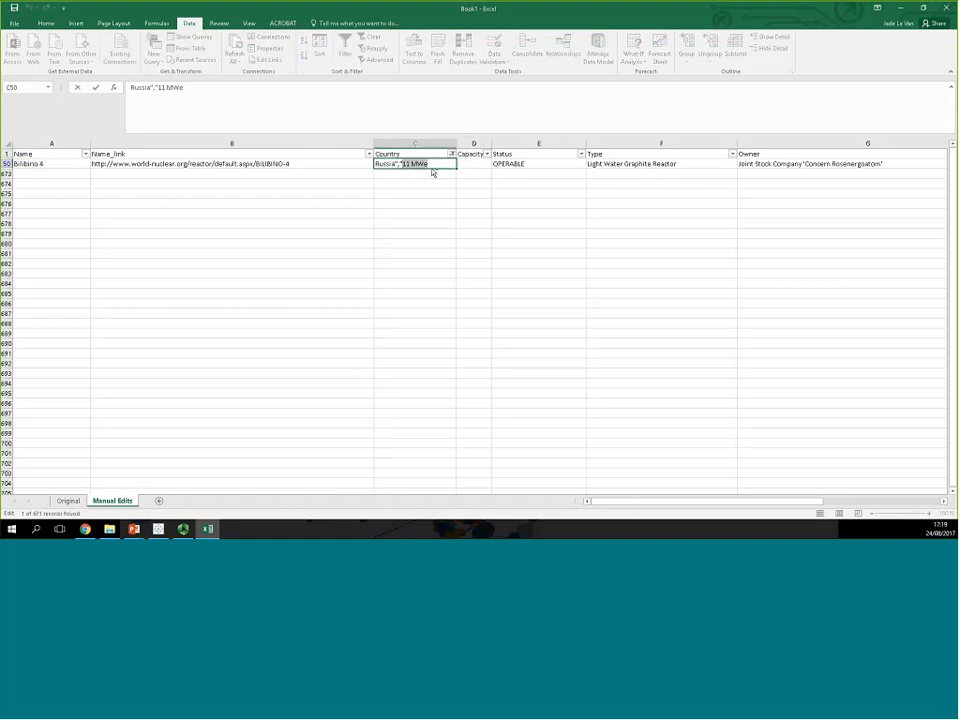
{"action": "key", "text": "BackSpace"}
{"action": "left_click", "coordinate": [510, 163]}
{"action": "left_click", "coordinate": [481, 164]}
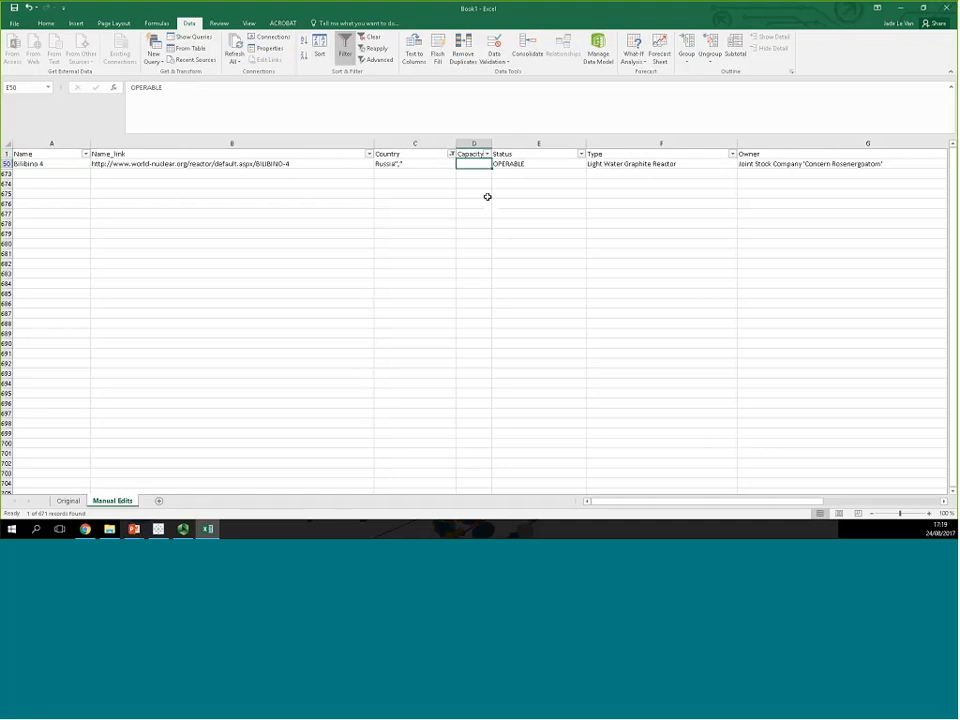
{"action": "key", "text": "ctrl+v"}
Step: Remove the stray quotation marks and comma from the Bilibino 4 row's Country cell so it reads Russia
{"action": "left_click", "coordinate": [413, 163]}
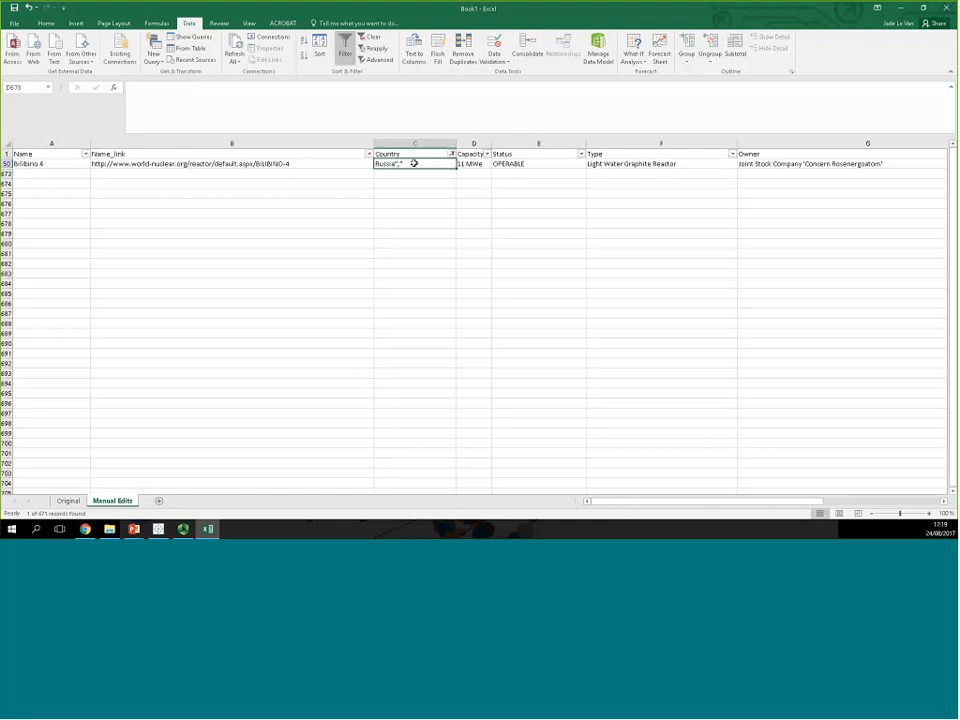
{"action": "double_click", "coordinate": [398, 164]}
{"action": "key", "text": "BackSpace"}
{"action": "key", "text": "BackSpace"}
{"action": "key", "text": "BackSpace"}
{"action": "left_click", "coordinate": [416, 175]}
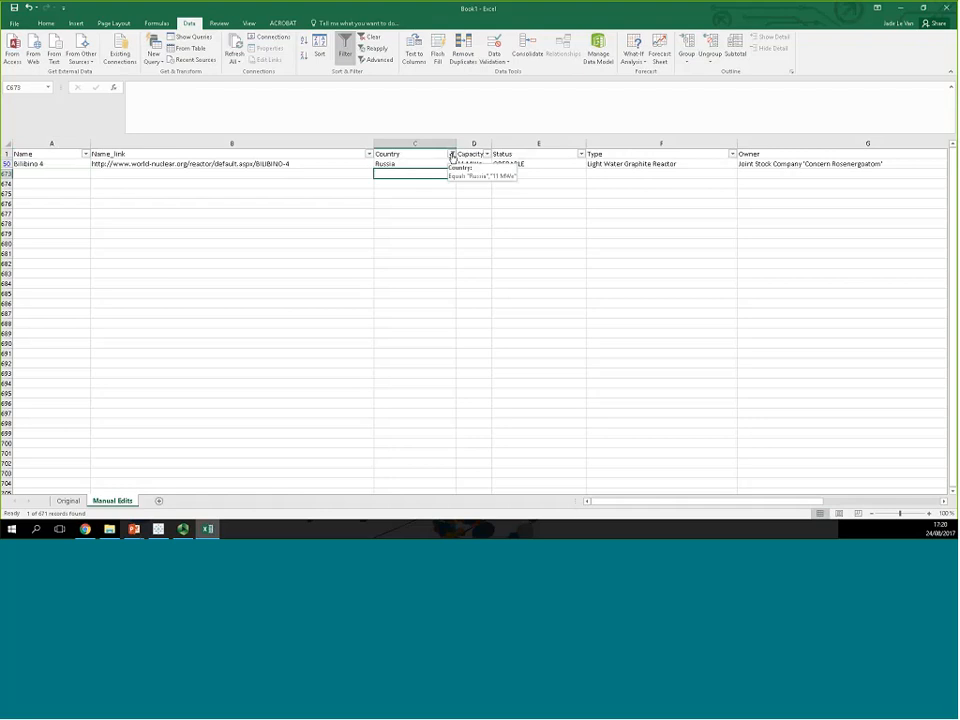
Step: Filter the Country column to show only United States Of America and USA
{"action": "left_click", "coordinate": [451, 154]}
{"action": "left_click_drag", "start_coordinate": [447, 267], "coordinate": [446, 300]}
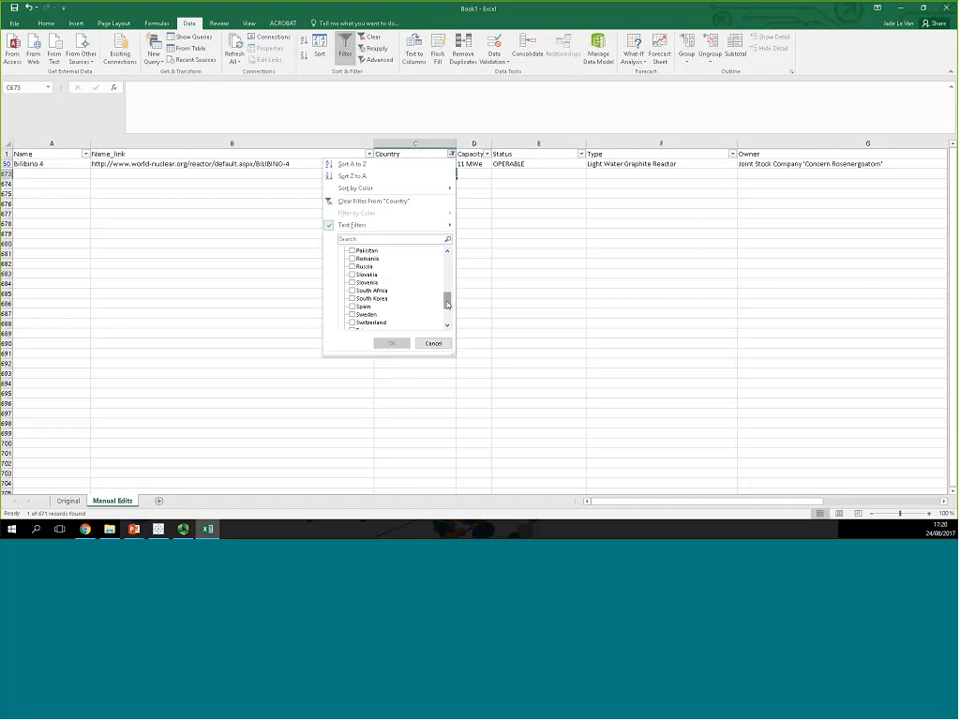
{"action": "left_click_drag", "start_coordinate": [446, 302], "coordinate": [446, 315]}
{"action": "left_click", "coordinate": [352, 314]}
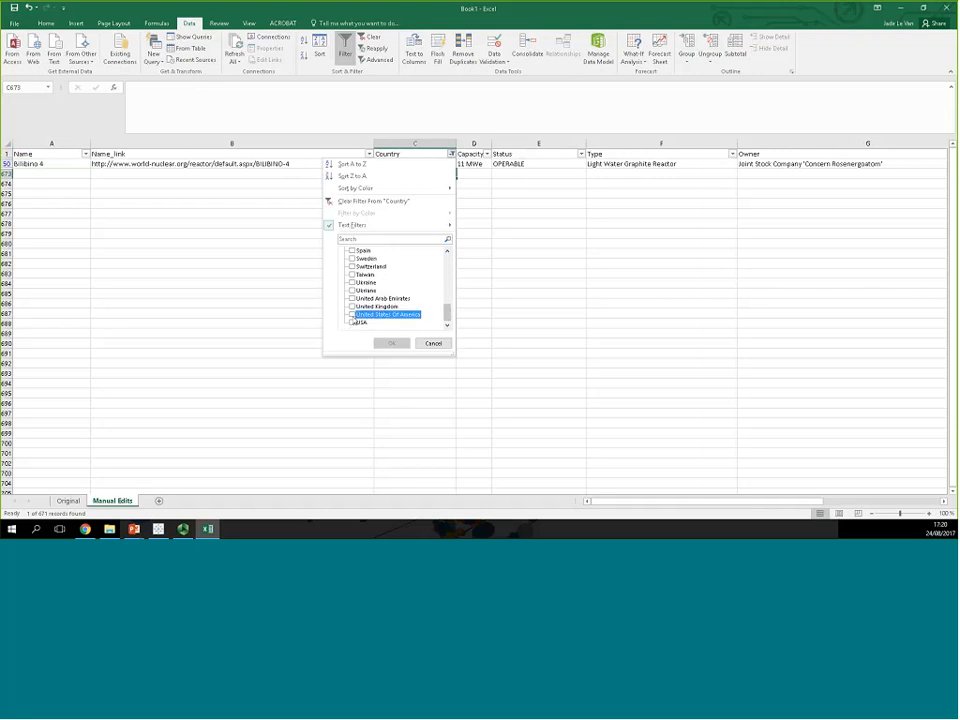
{"action": "left_click", "coordinate": [353, 322]}
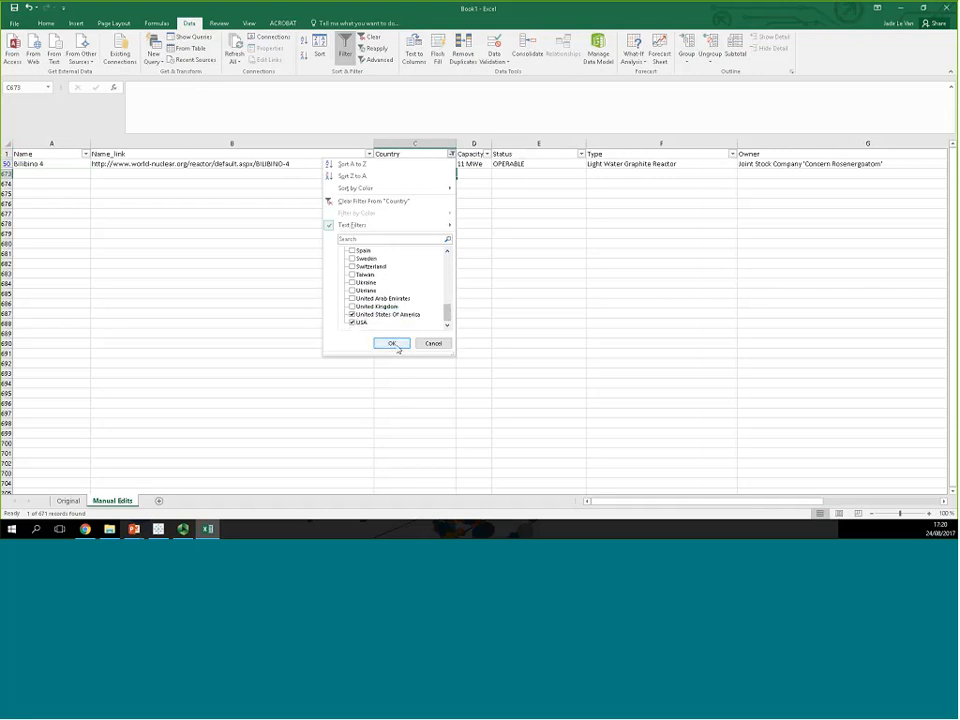
{"action": "left_click", "coordinate": [392, 344]}
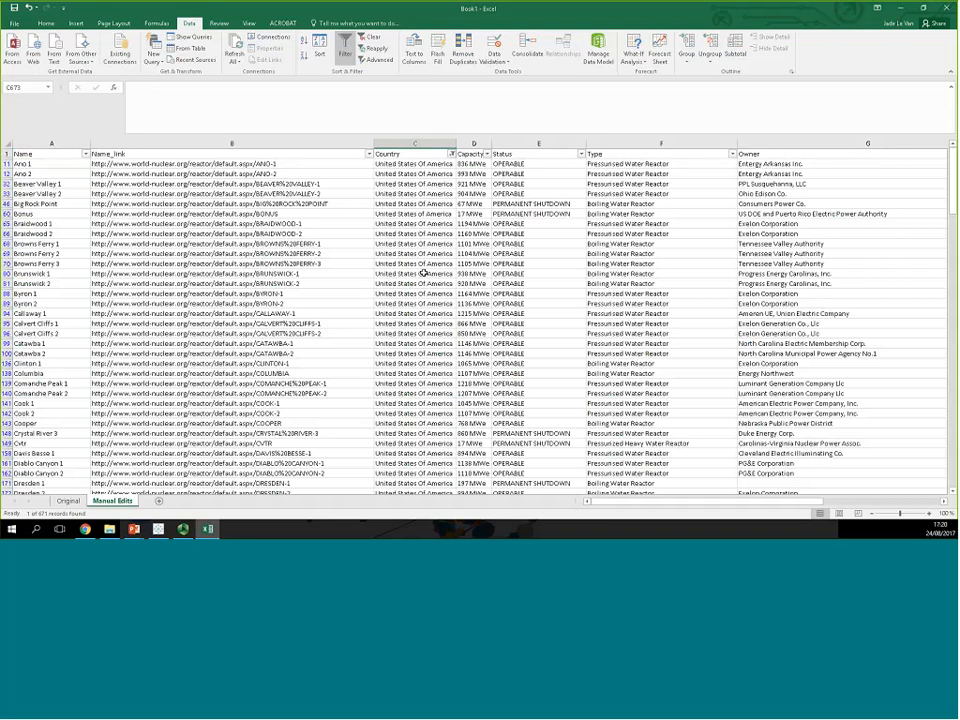
Step: Replace the USA entries for Lasalle 1 and Lasalle 2 with United States Of America copied from the Lacrosse row
{"action": "scroll", "coordinate": [423, 272], "scroll_direction": "down", "scroll_amount": 14}
{"action": "left_click", "coordinate": [394, 325]}
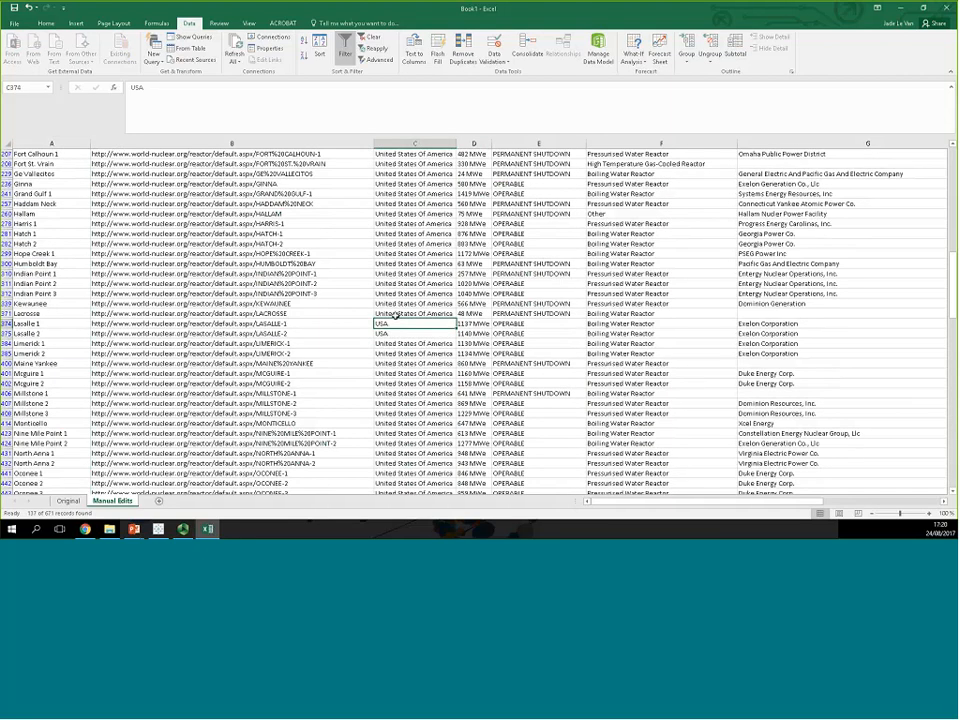
{"action": "left_click", "coordinate": [395, 315]}
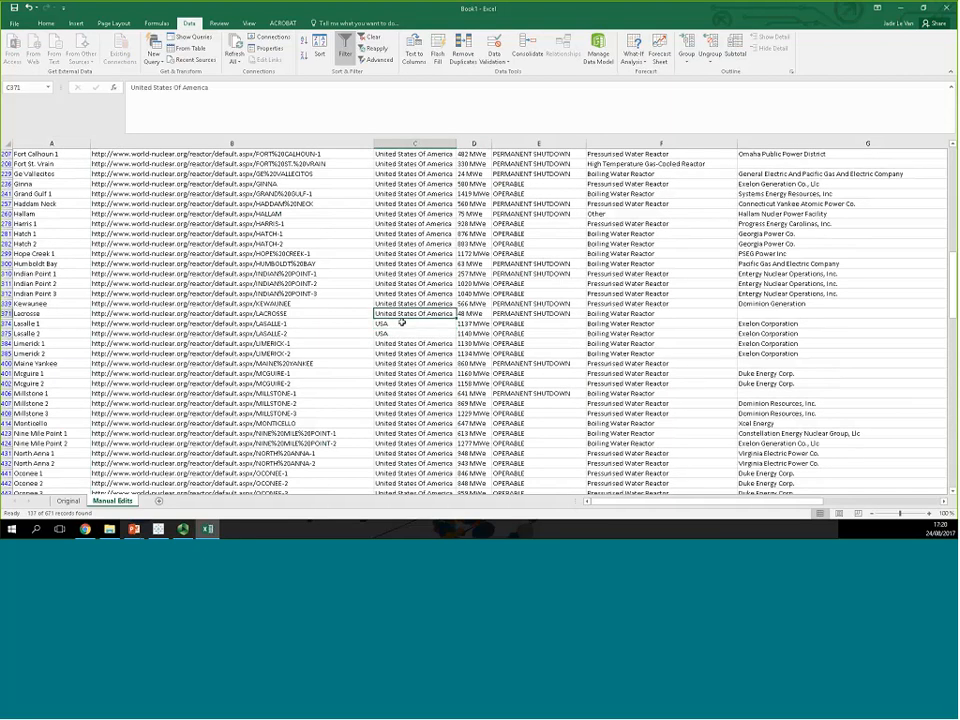
{"action": "key", "text": "ctrl+c"}
{"action": "left_click_drag", "start_coordinate": [395, 324], "coordinate": [395, 334]}
{"action": "key", "text": "ctrl+v"}
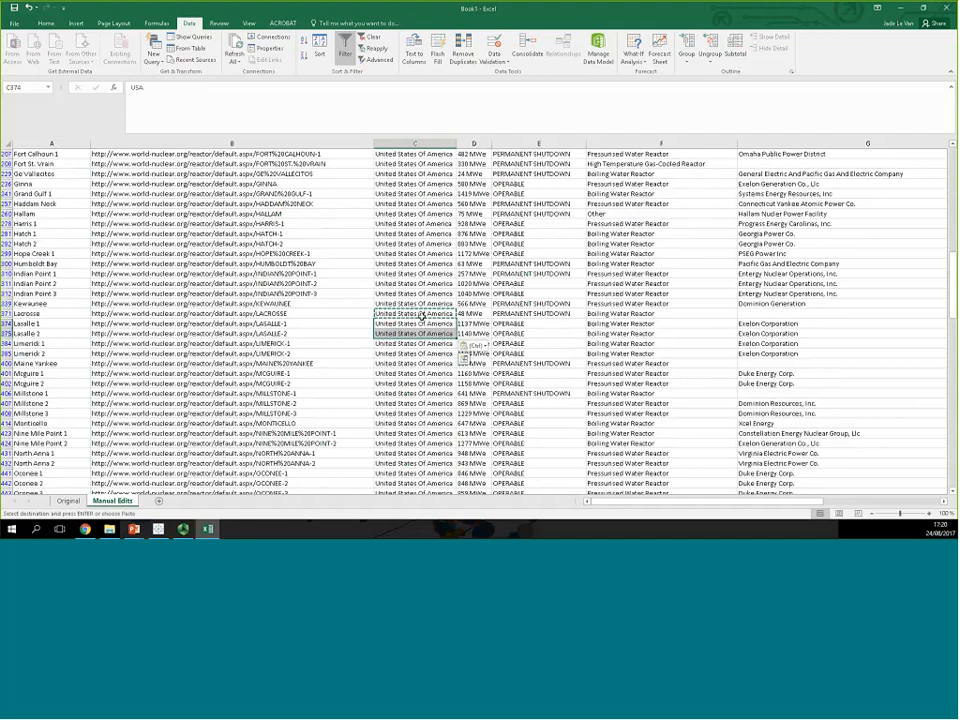
{"action": "left_click", "coordinate": [421, 315]}
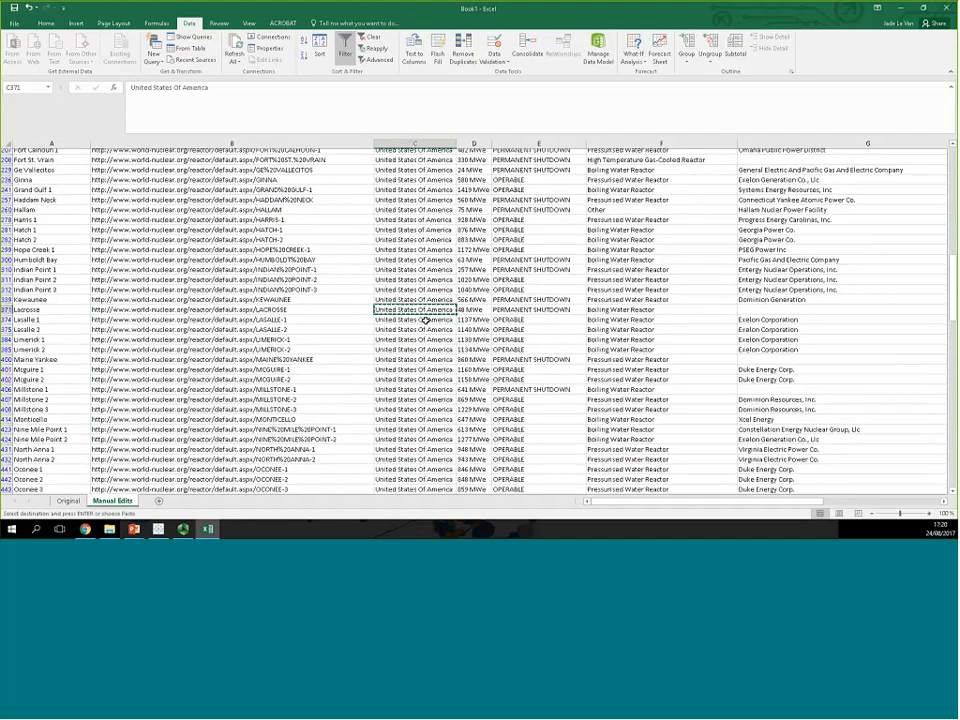
Step: Check the filtered rows for remaining USA entries and reset the Country filter to show all countries
{"action": "scroll", "coordinate": [425, 322], "scroll_direction": "down", "scroll_amount": 5}
{"action": "scroll", "coordinate": [425, 322], "scroll_direction": "up", "scroll_amount": 7}
{"action": "scroll", "coordinate": [913, 268], "scroll_direction": "up", "scroll_amount": 14}
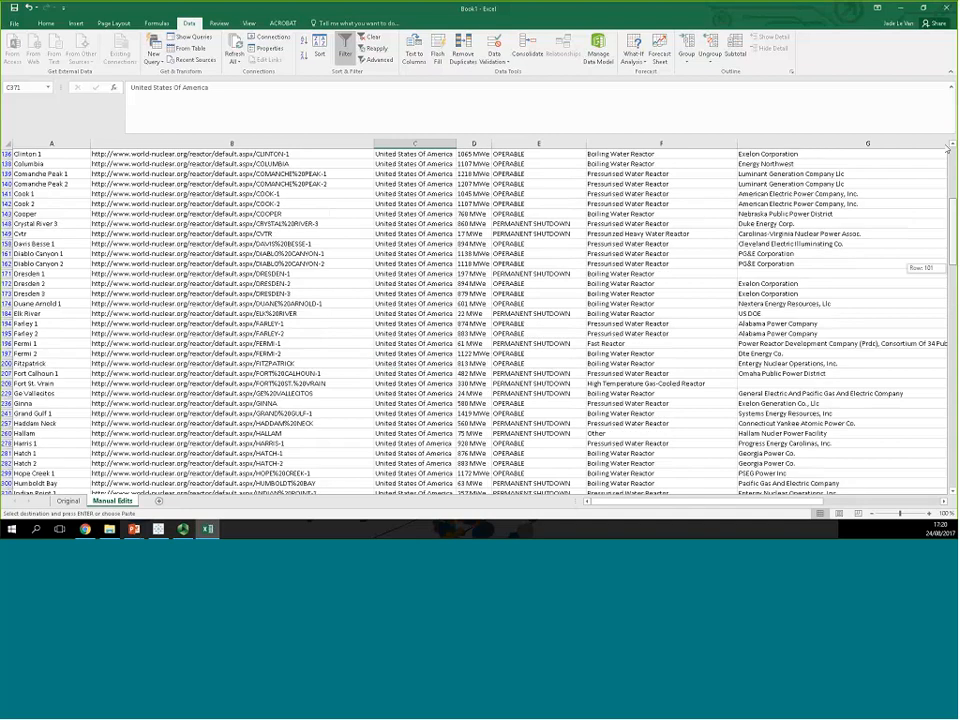
{"action": "left_click", "coordinate": [451, 154]}
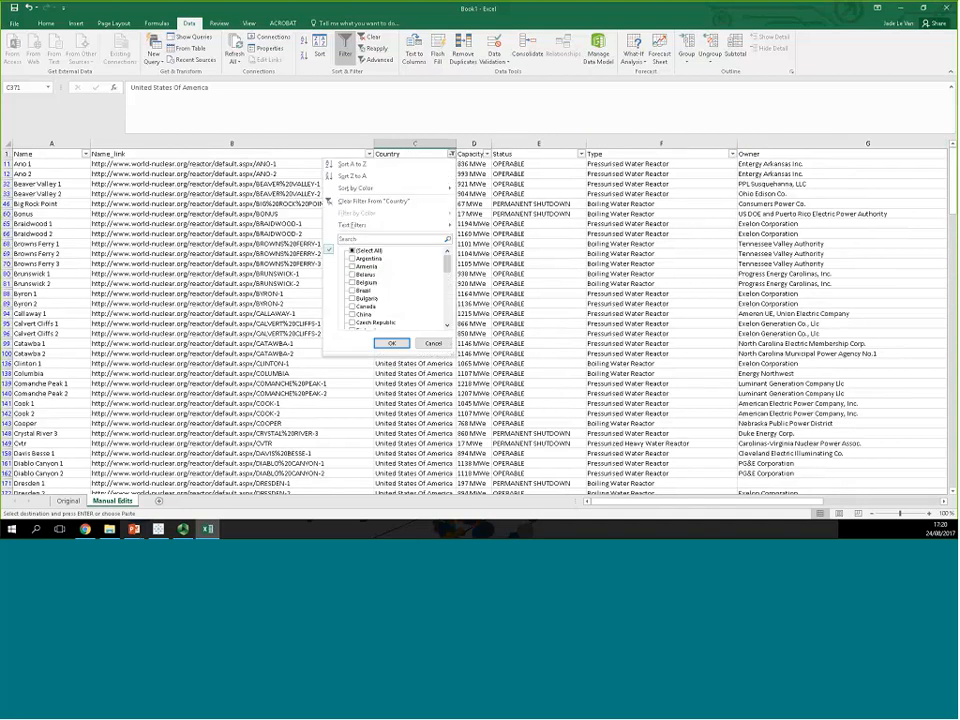
{"action": "left_click", "coordinate": [352, 250]}
{"action": "left_click", "coordinate": [393, 344]}
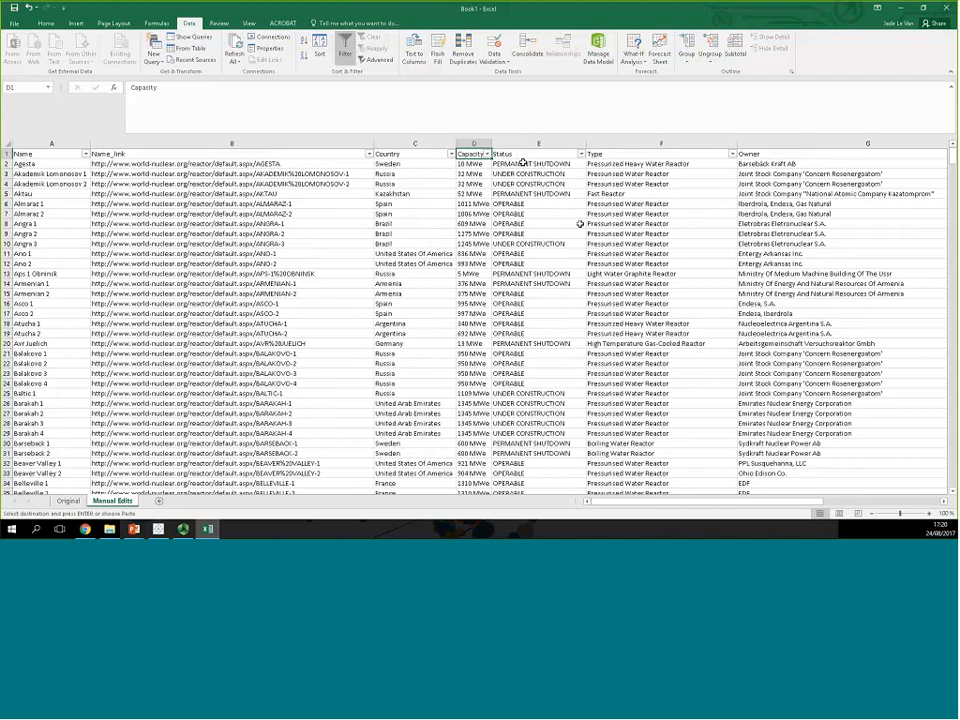
Step: Examine the values in the Capacity and Status columns' filters for inconsistent units or malformed entries
{"action": "left_click", "coordinate": [487, 154]}
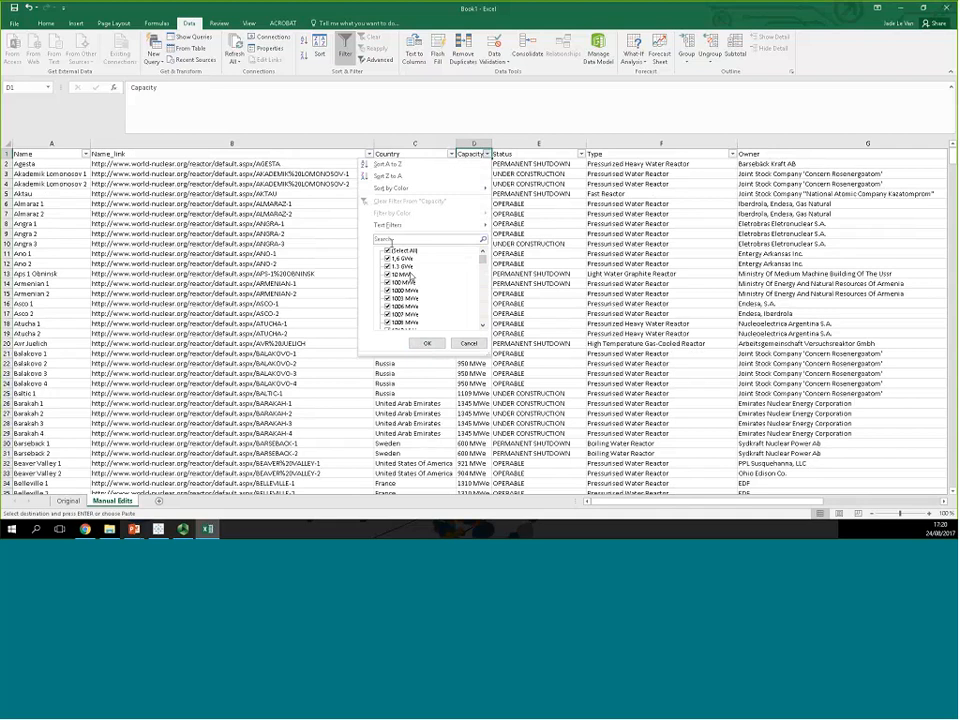
{"action": "left_click", "coordinate": [476, 344]}
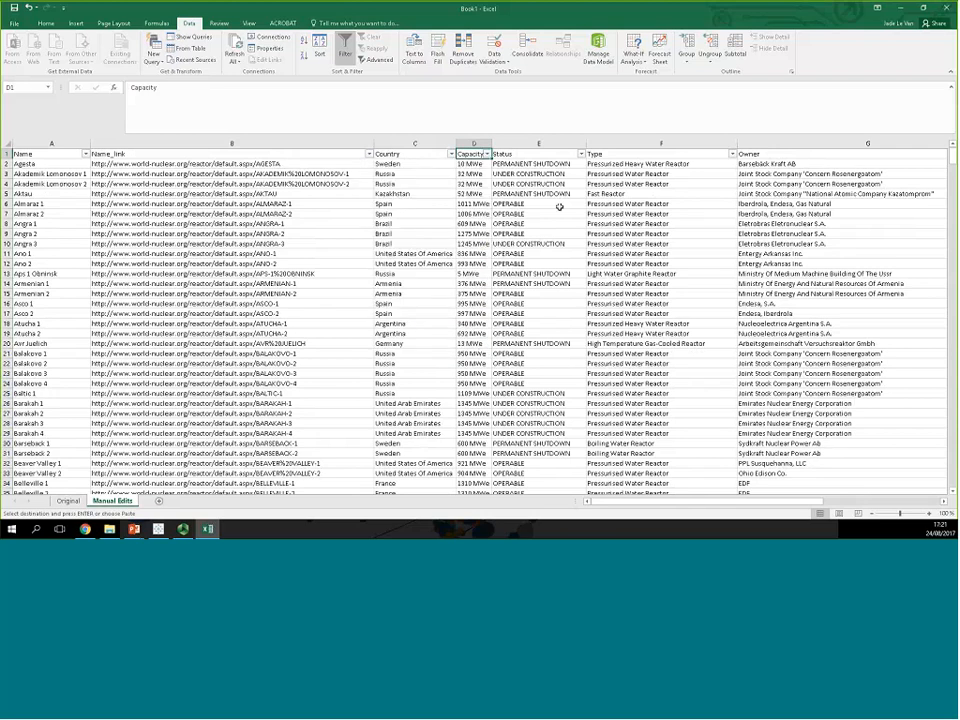
{"action": "left_click", "coordinate": [580, 154]}
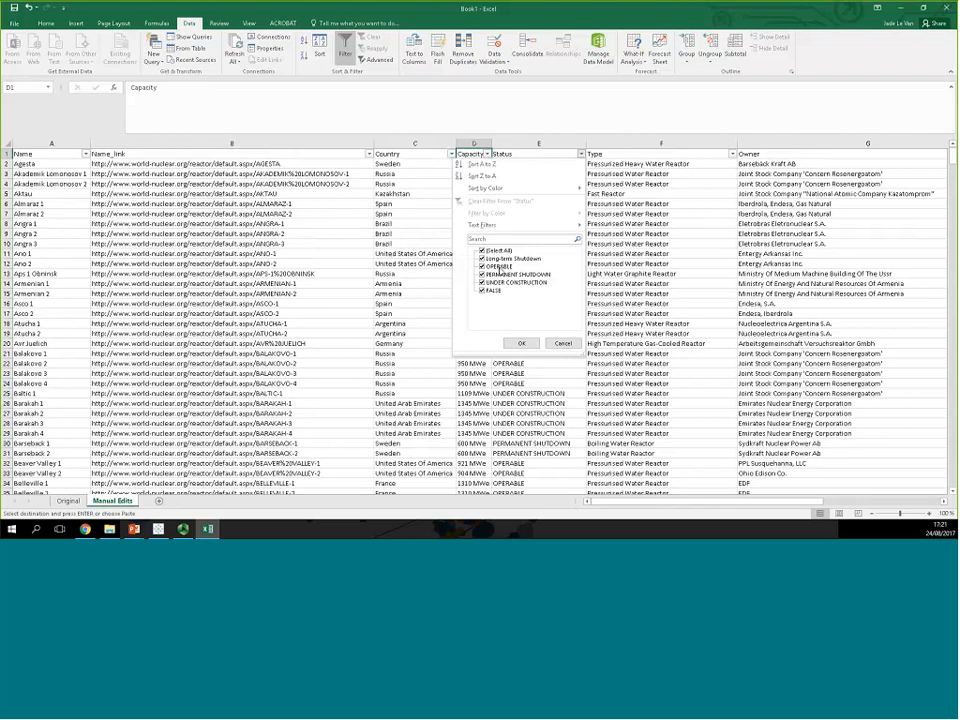
{"action": "left_click", "coordinate": [524, 342]}
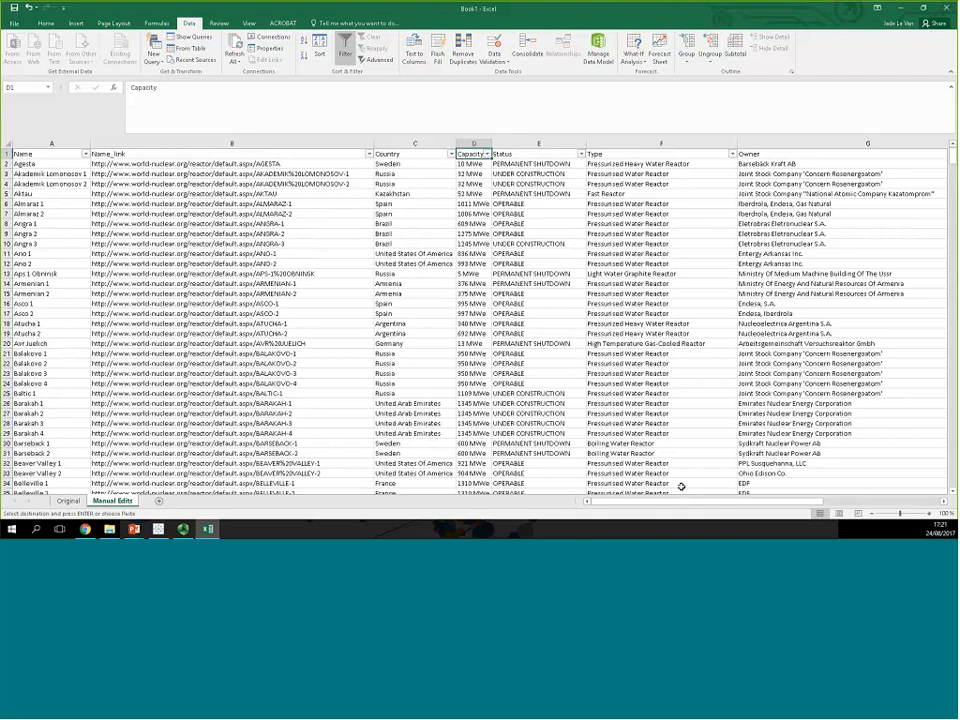
Step: Examine the values in the Type and Connection columns' filters for inconsistent or malformed entries
{"action": "left_click_drag", "start_coordinate": [698, 510], "coordinate": [728, 510]}
{"action": "left_click", "coordinate": [654, 153]}
{"action": "left_click_drag", "start_coordinate": [650, 278], "coordinate": [650, 298]}
{"action": "left_click", "coordinate": [595, 343]}
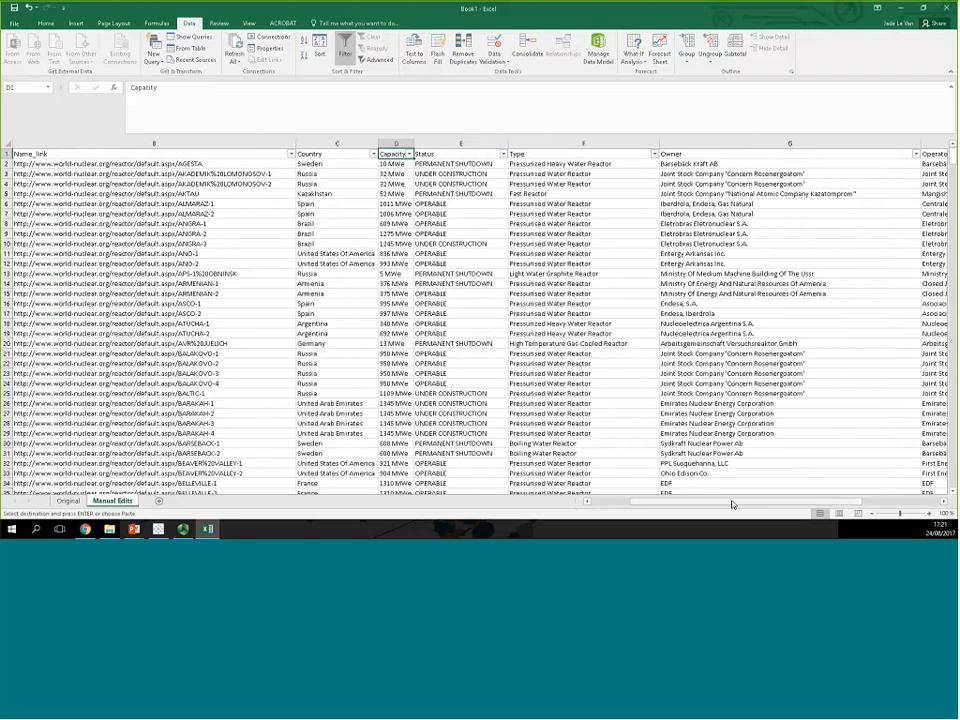
{"action": "left_click_drag", "start_coordinate": [732, 505], "coordinate": [868, 519]}
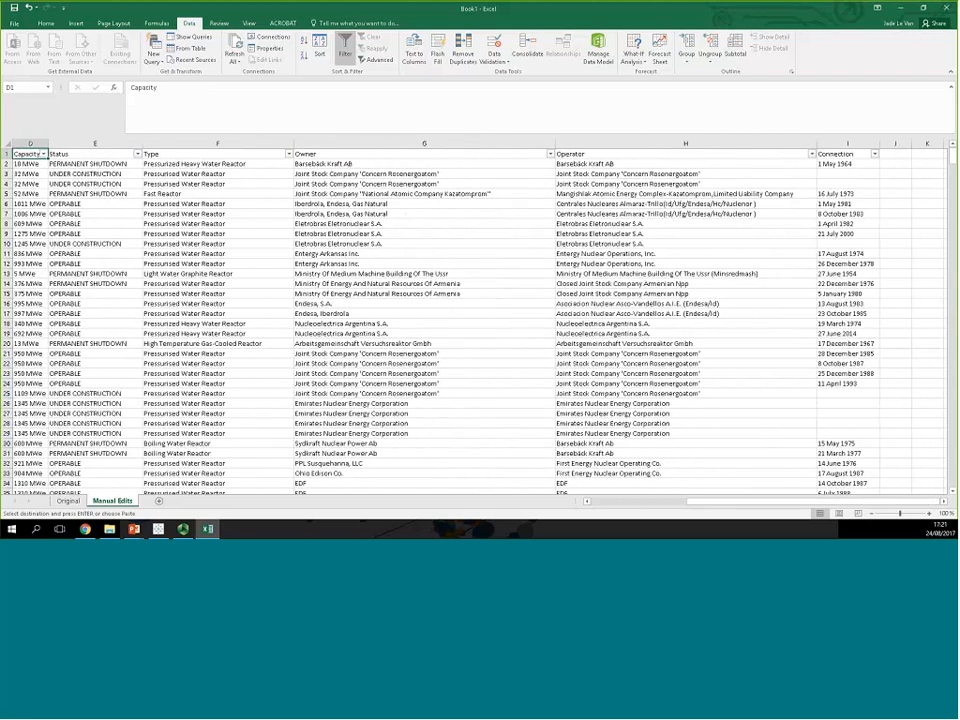
{"action": "left_click", "coordinate": [874, 154]}
{"action": "scroll", "coordinate": [815, 290], "scroll_direction": "down", "scroll_amount": 10}
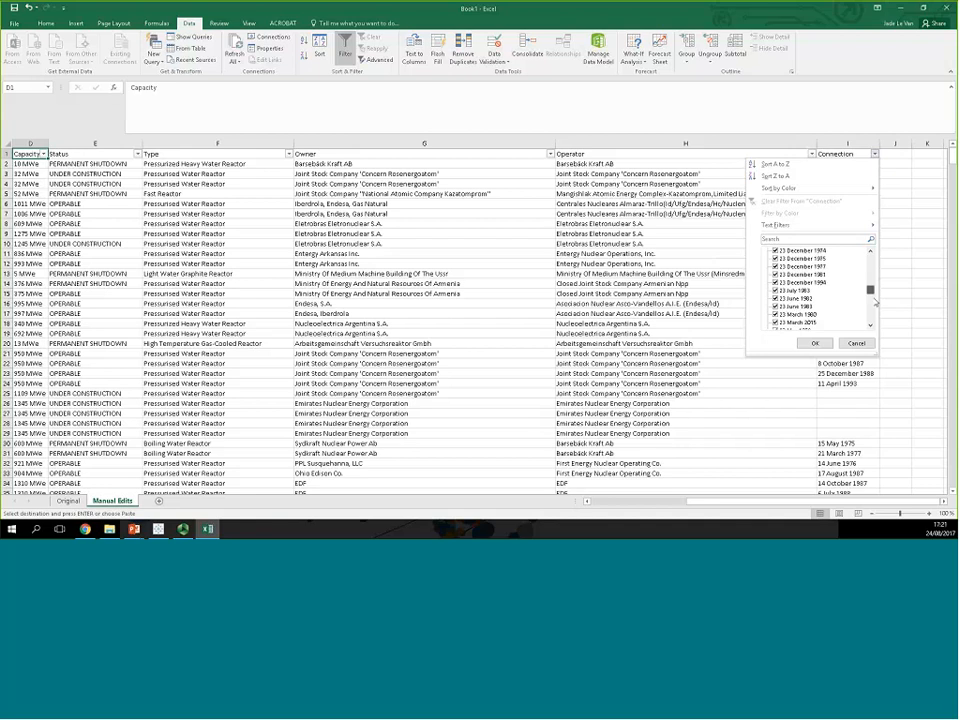
{"action": "left_click_drag", "start_coordinate": [872, 328], "coordinate": [870, 258]}
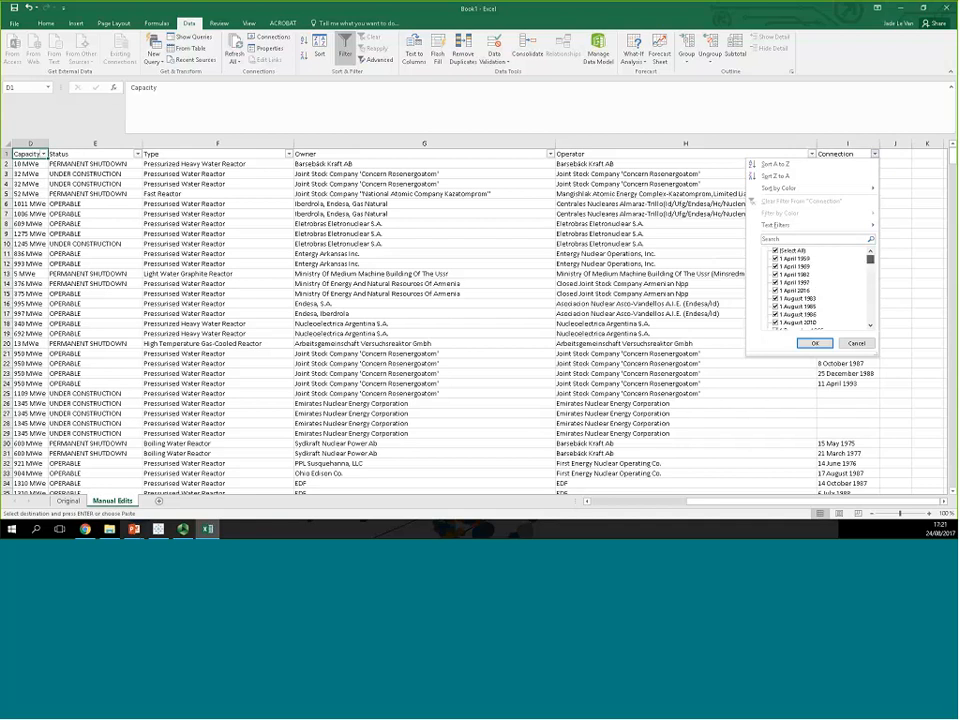
{"action": "left_click", "coordinate": [857, 343]}
{"action": "left_click_drag", "start_coordinate": [739, 503], "coordinate": [600, 500]}
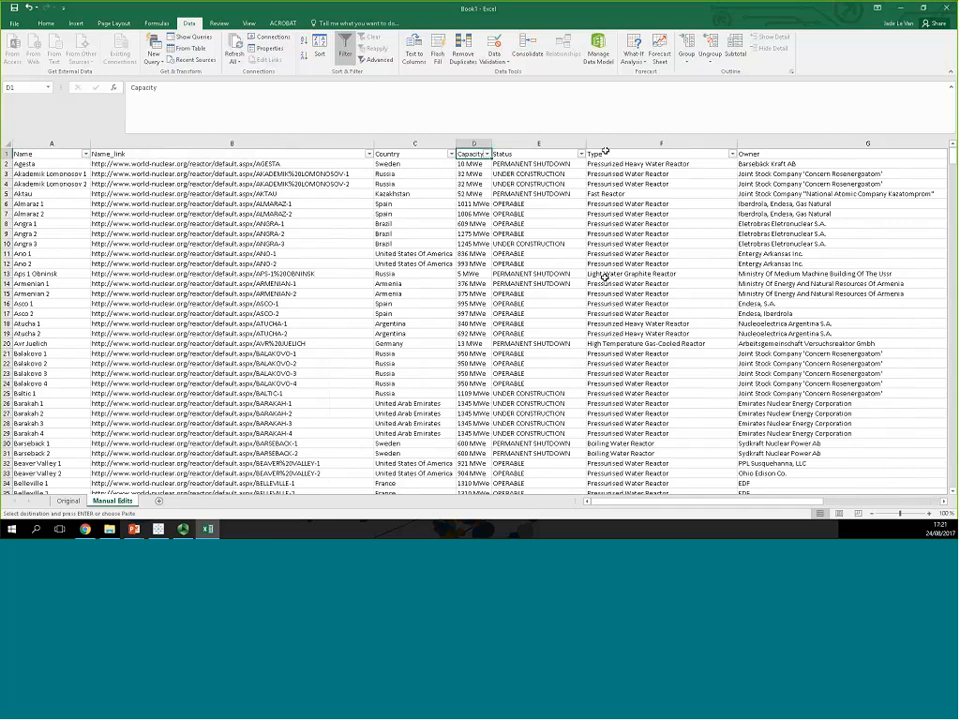
Step: Insert a blank column between Status and Type and select its first data cell, F2
{"action": "left_click", "coordinate": [603, 143]}
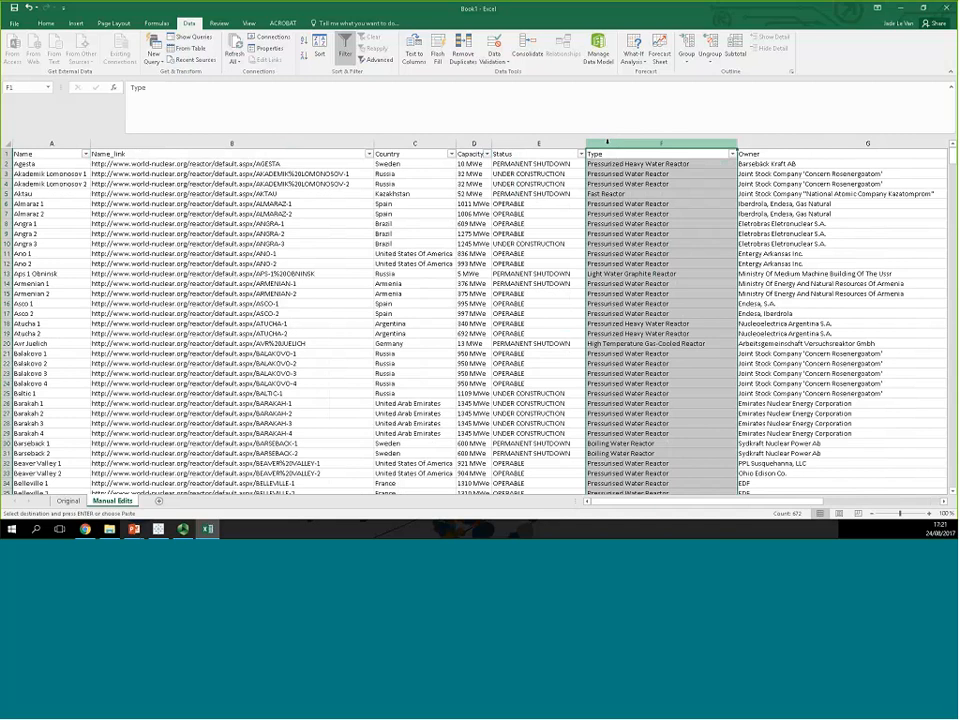
{"action": "right_click", "coordinate": [607, 143]}
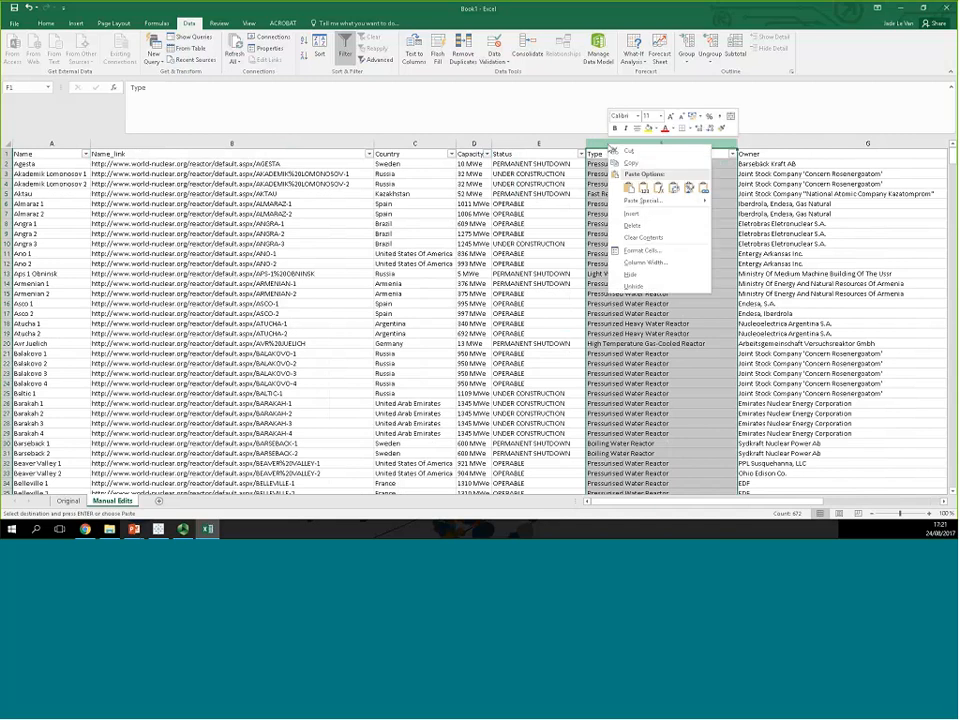
{"action": "left_click", "coordinate": [611, 185]}
{"action": "left_click", "coordinate": [606, 162]}
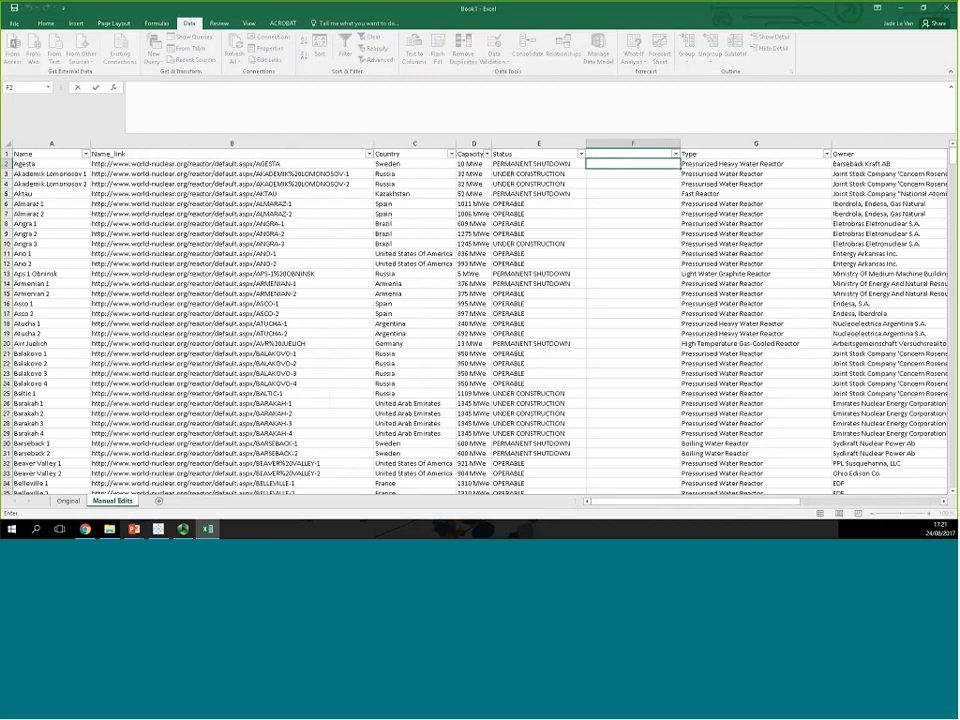
{"action": "left_click", "coordinate": [621, 202]}
{"action": "left_click", "coordinate": [611, 162]}
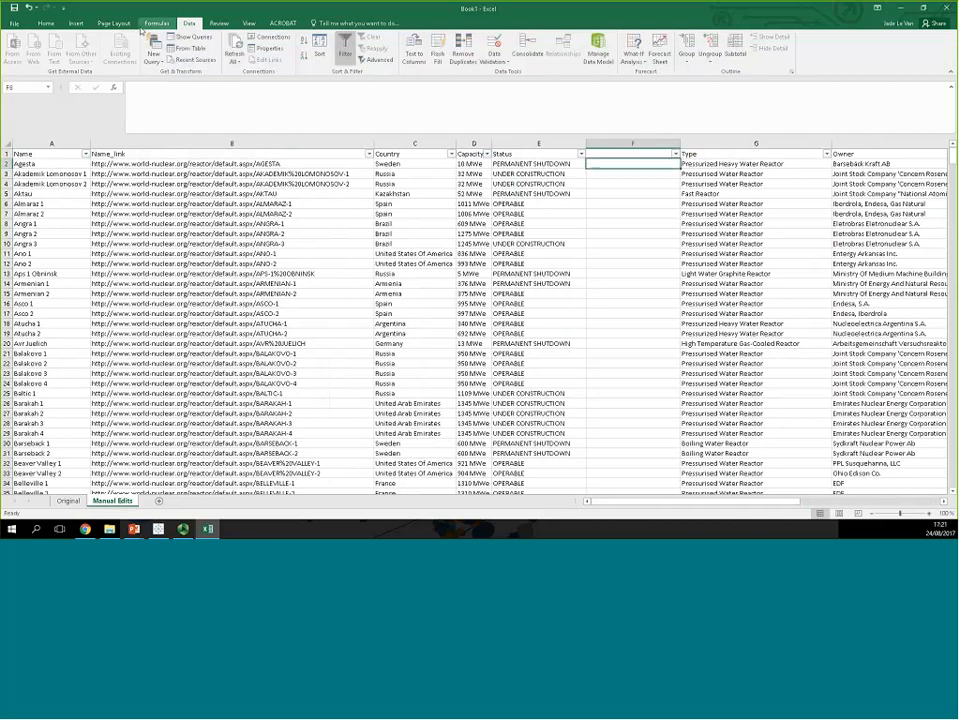
Step: Enter the formula =PROPER(E2) in F2 to convert the first Status value to proper case
{"action": "left_click", "coordinate": [158, 22]}
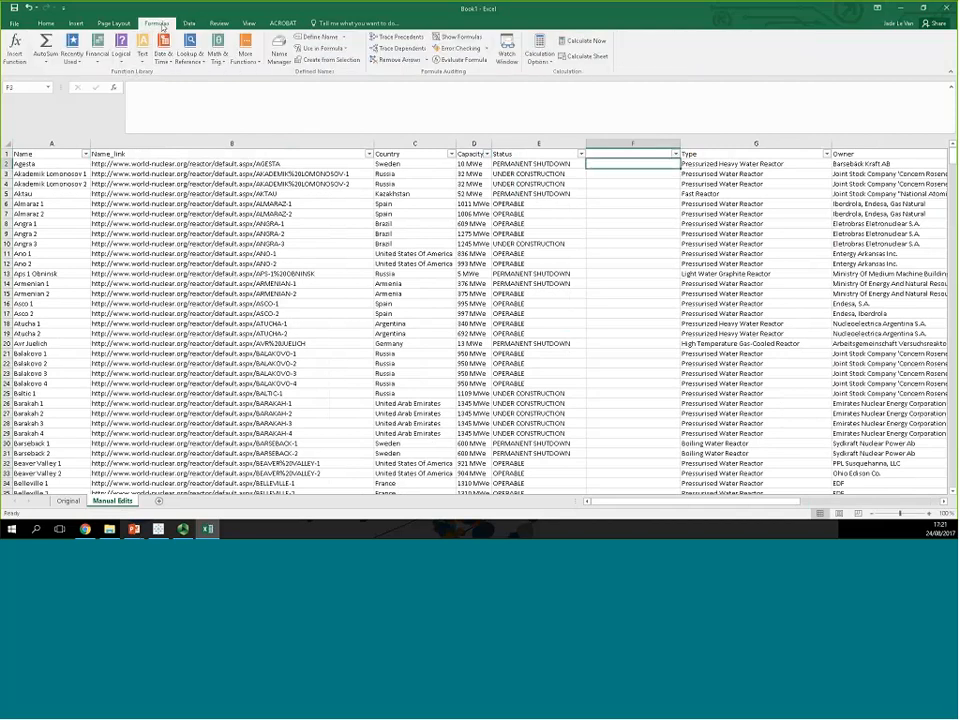
{"action": "left_click", "coordinate": [145, 56]}
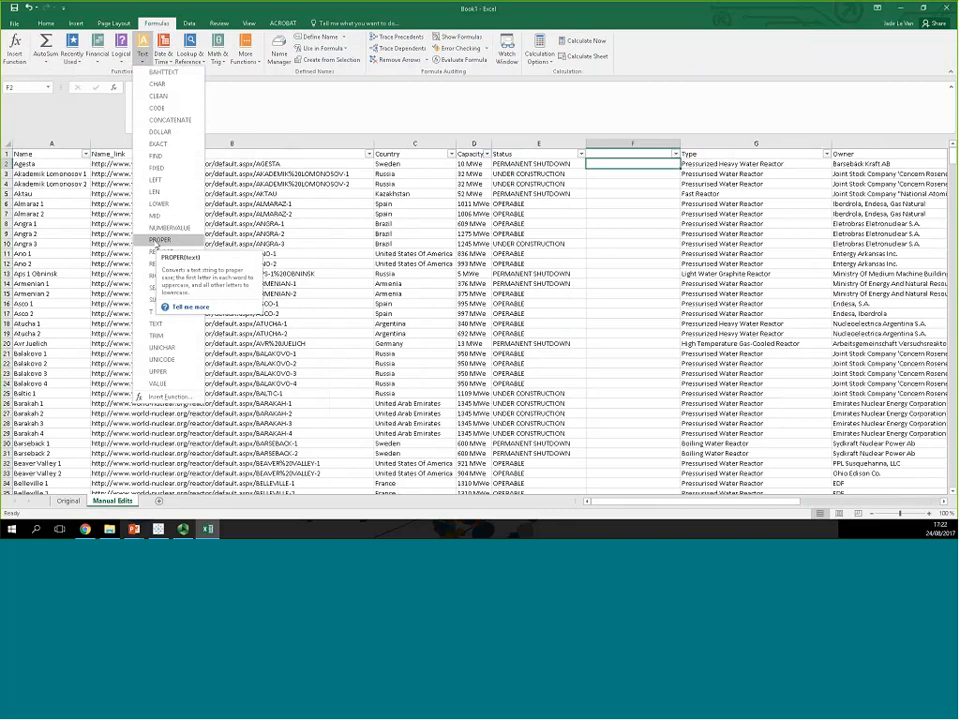
{"action": "left_click", "coordinate": [158, 240]}
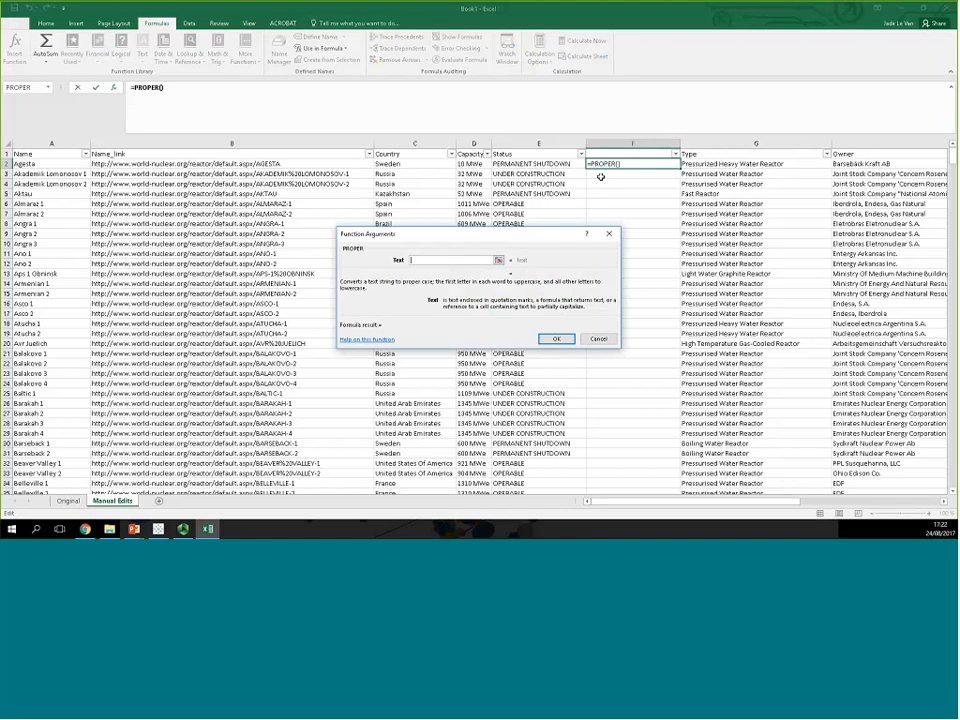
{"action": "left_click", "coordinate": [549, 164]}
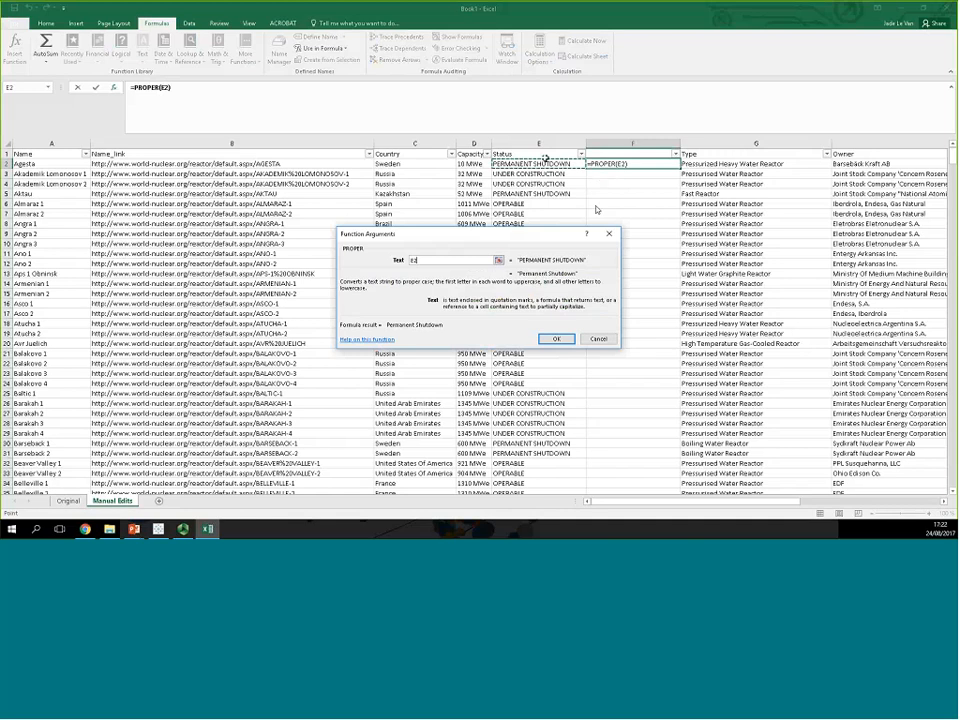
{"action": "key", "text": "Return"}
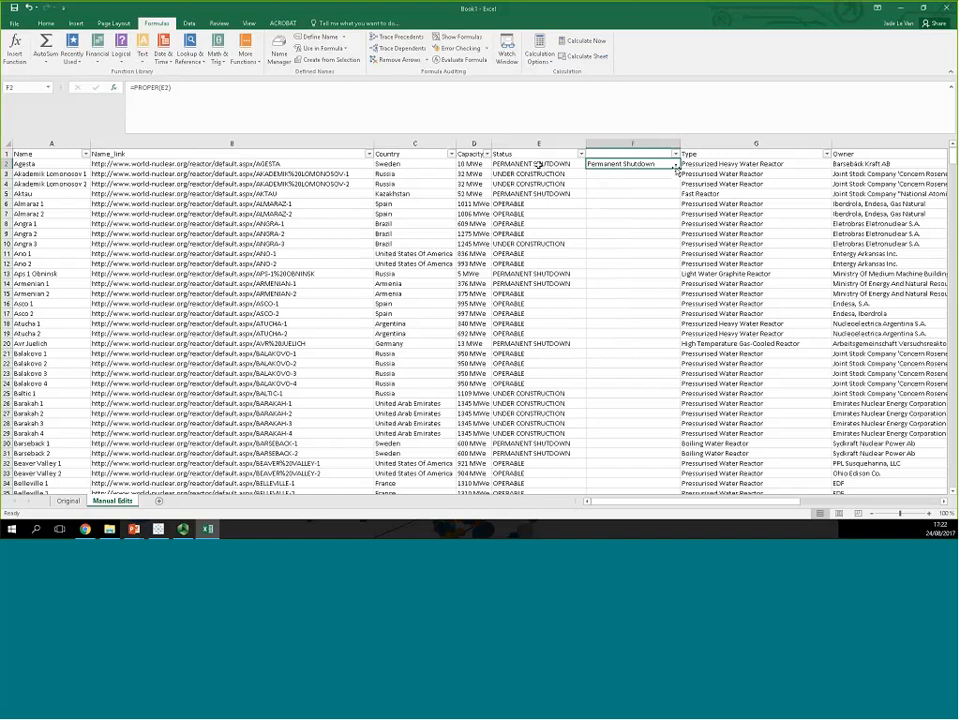
{"action": "left_click_drag", "start_coordinate": [681, 168], "coordinate": [684, 489]}
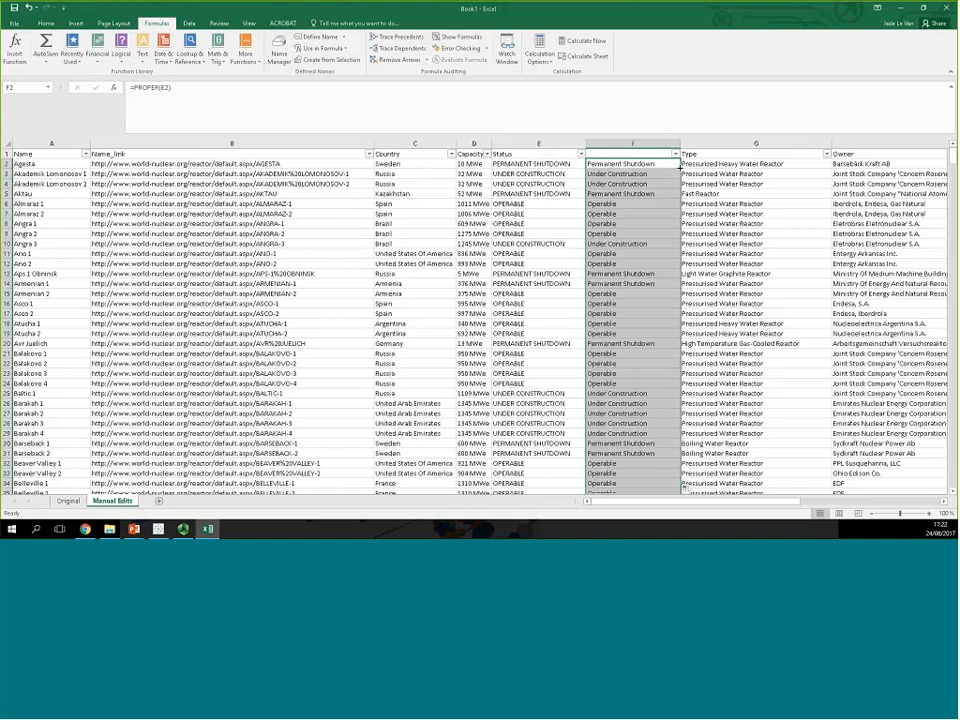
{"action": "left_click", "coordinate": [636, 163]}
{"action": "key", "text": "ctrl+z"}
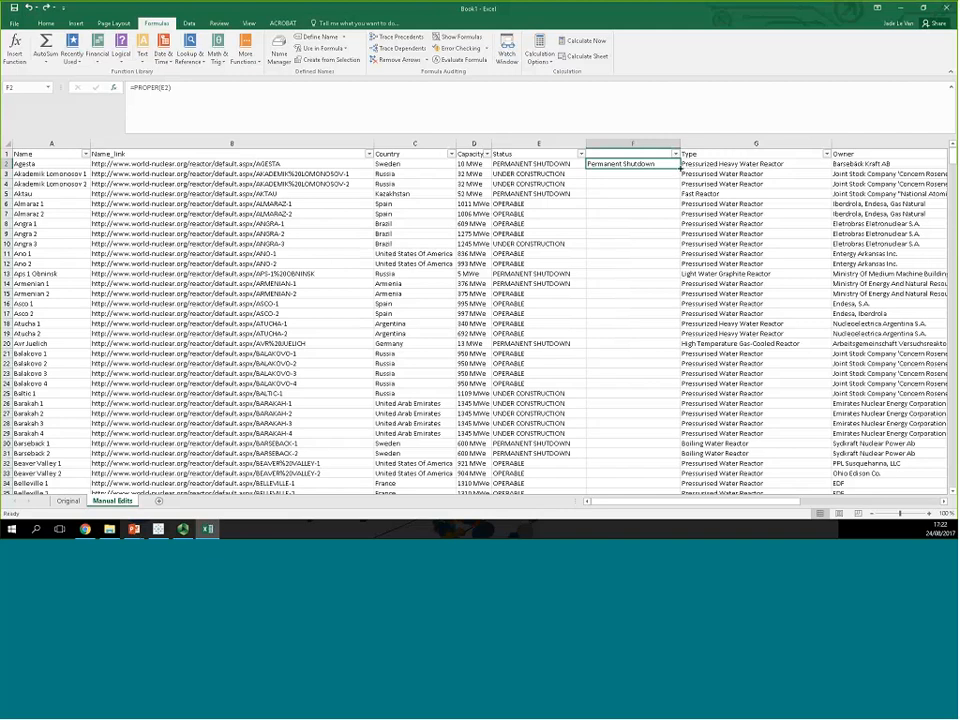
Step: Fill the PROPER formula from F2 down to the last data row and check the converted statuses
{"action": "double_click", "coordinate": [679, 168]}
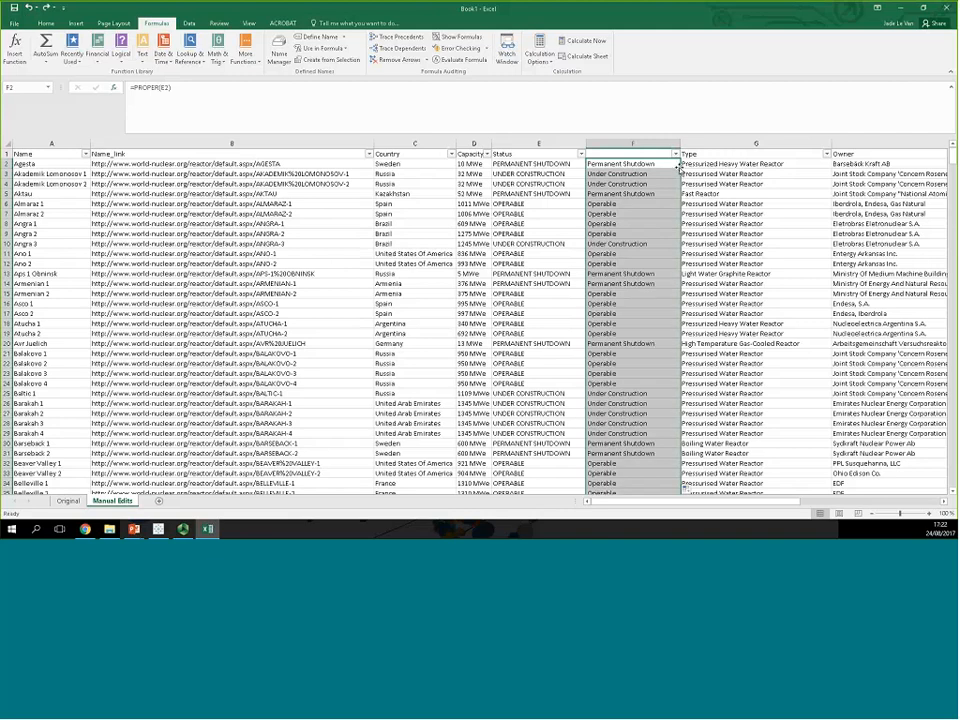
{"action": "scroll", "coordinate": [636, 200], "scroll_direction": "down", "scroll_amount": 1}
{"action": "left_click", "coordinate": [634, 261]}
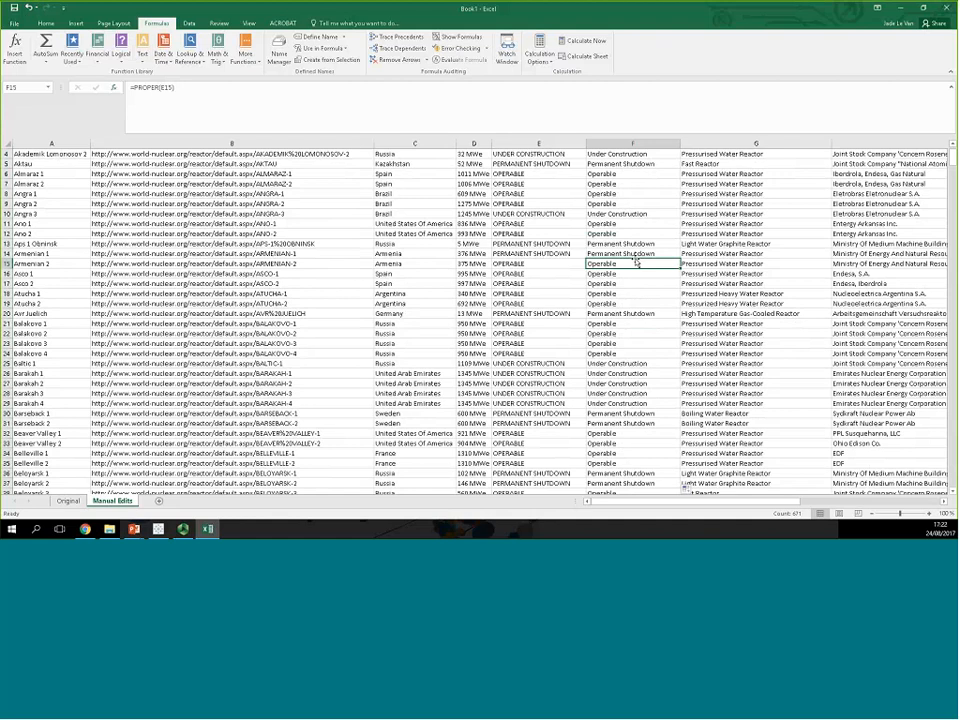
{"action": "scroll", "coordinate": [634, 257], "scroll_direction": "down", "scroll_amount": 10}
{"action": "scroll", "coordinate": [634, 257], "scroll_direction": "up", "scroll_amount": 11}
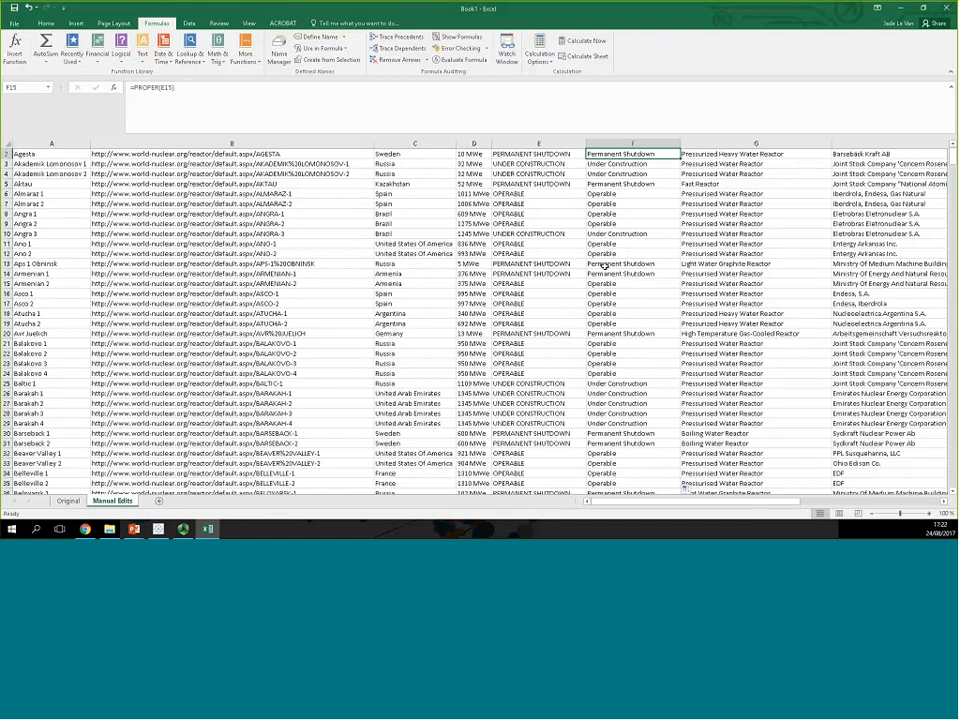
{"action": "scroll", "coordinate": [612, 185], "scroll_direction": "up", "scroll_amount": 1}
Step: Copy the proper-case statuses in column F from F2 down to the last data row
{"action": "left_click", "coordinate": [615, 166]}
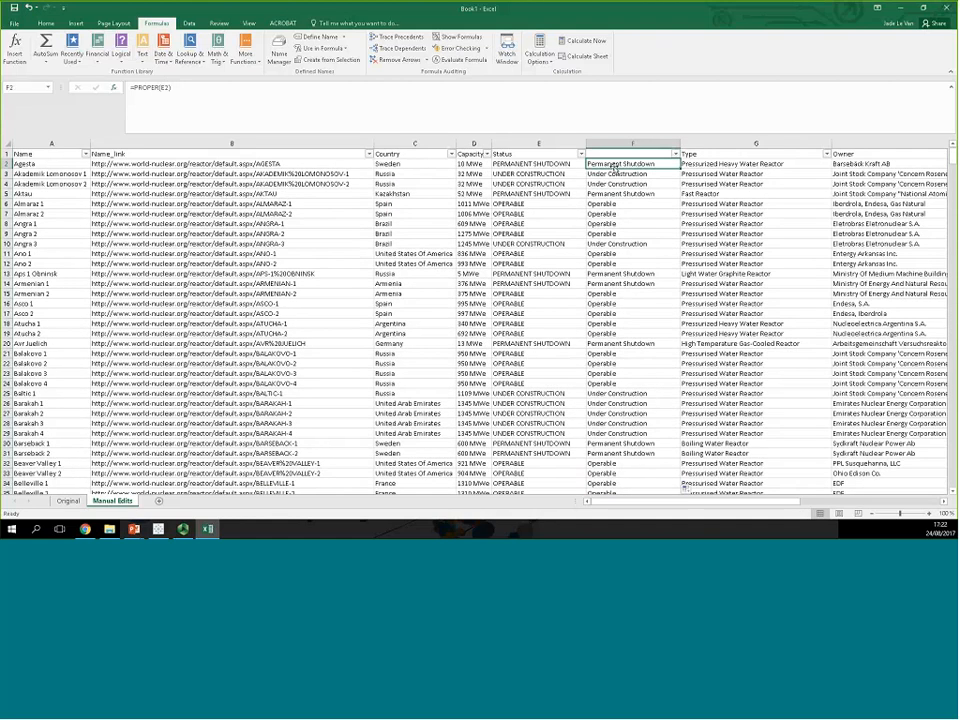
{"action": "key", "text": "ctrl+shift+Down"}
{"action": "key", "text": "ctrl+c"}
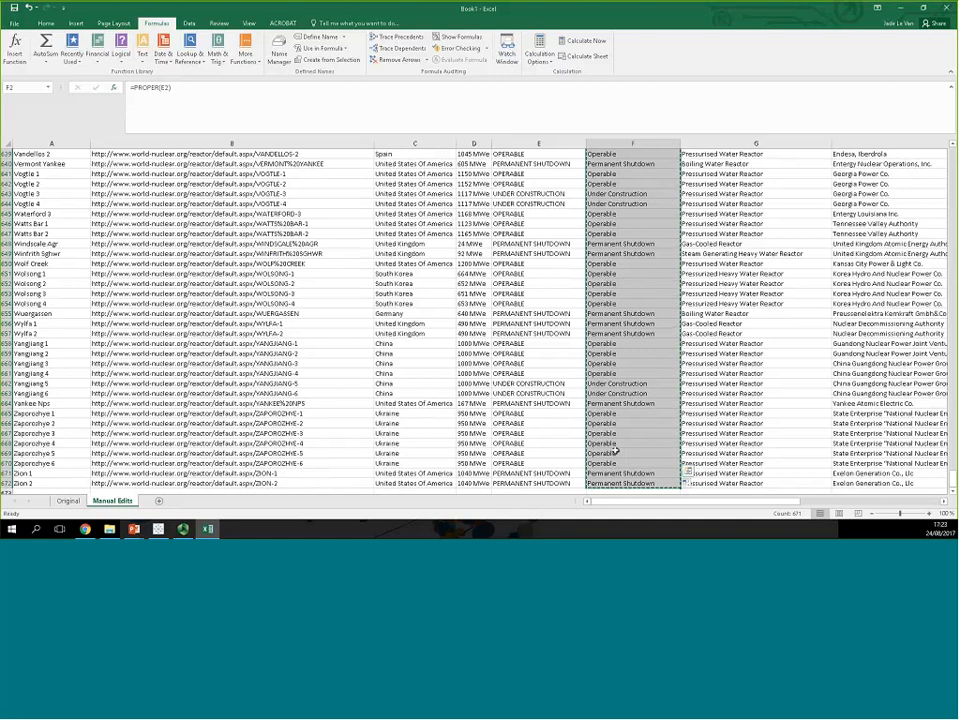
{"action": "scroll", "coordinate": [714, 276], "scroll_direction": "up", "scroll_amount": 10}
{"action": "scroll", "coordinate": [714, 276], "scroll_direction": "up", "scroll_amount": 12}
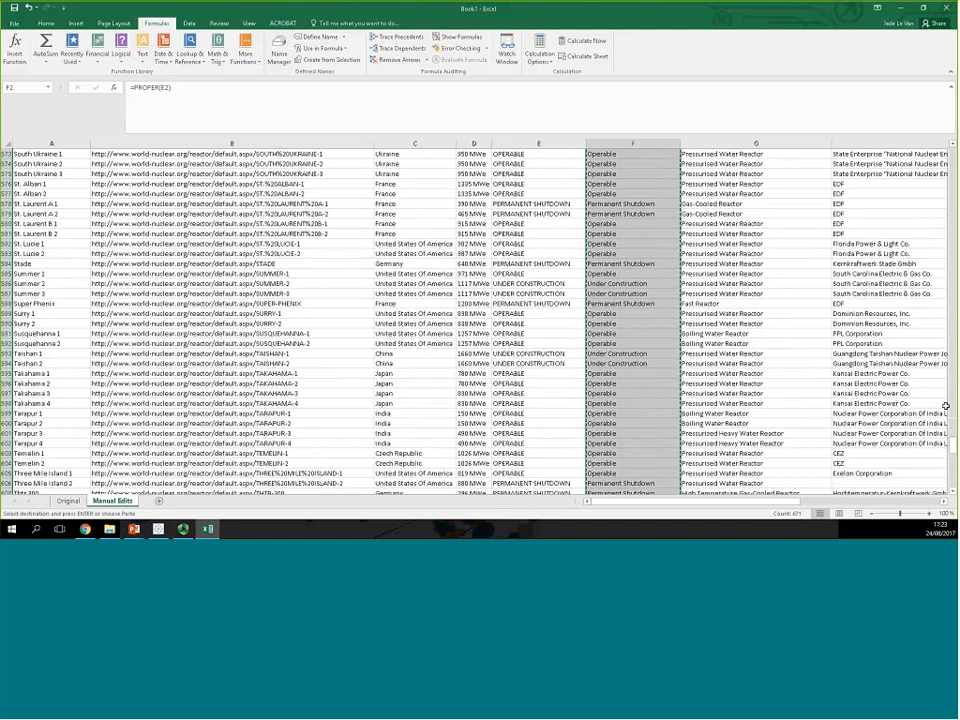
{"action": "left_click_drag", "start_coordinate": [955, 436], "coordinate": [953, 150]}
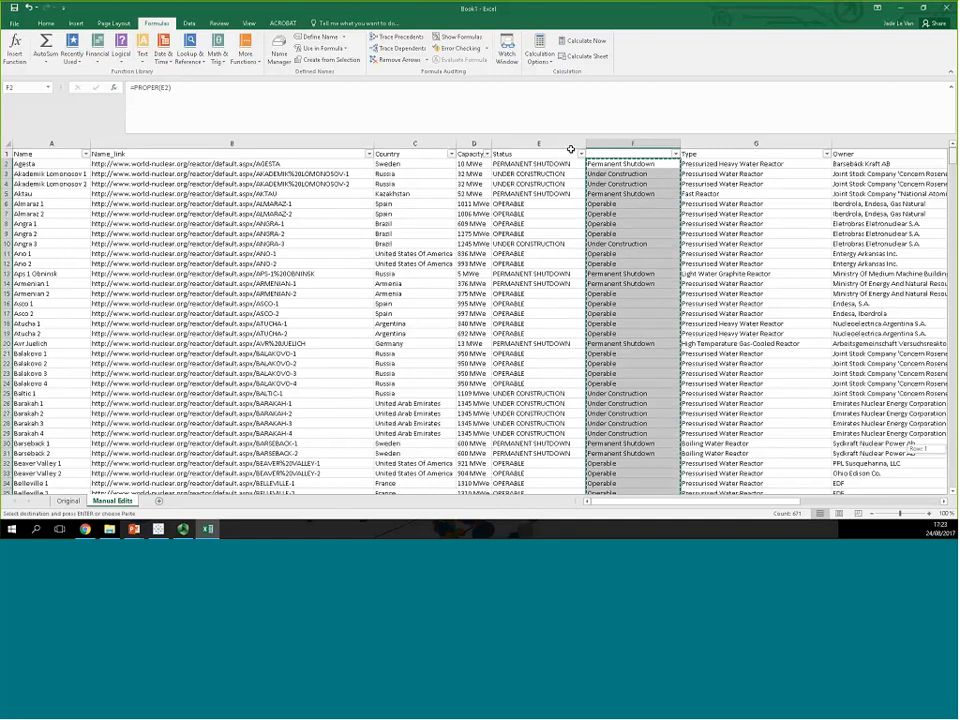
{"action": "left_click", "coordinate": [553, 164]}
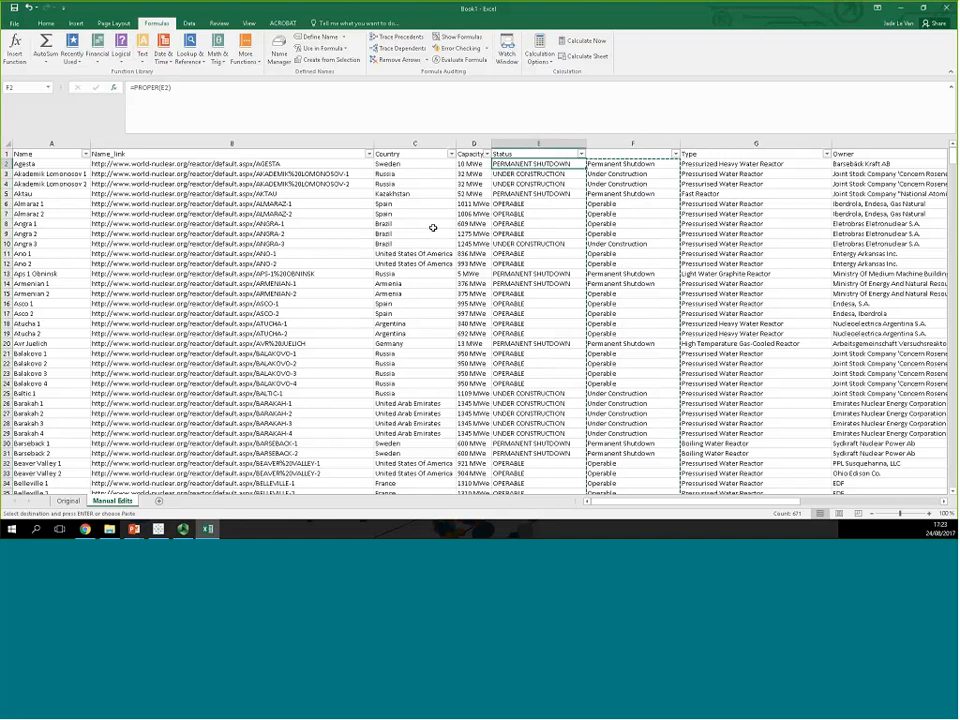
{"action": "key", "text": "ctrl+v"}
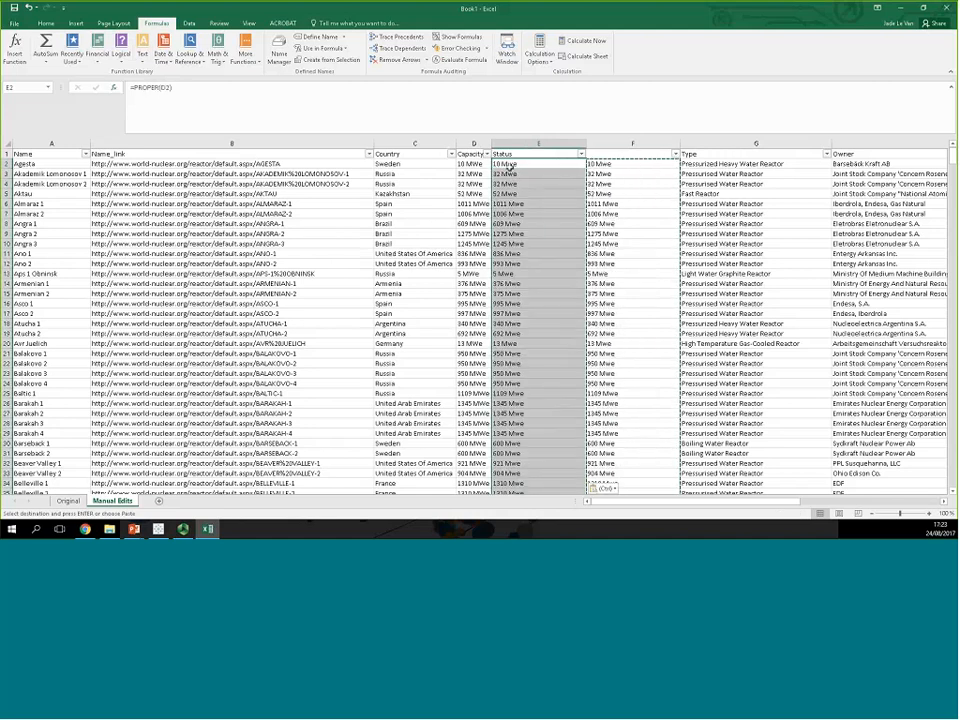
{"action": "left_click", "coordinate": [30, 9]}
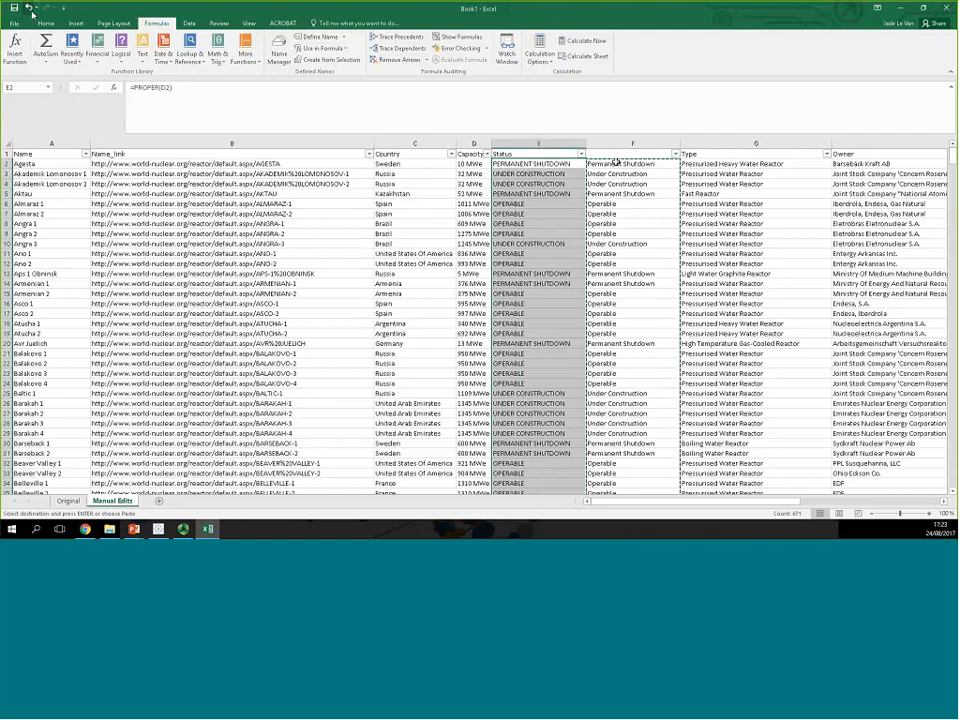
Step: Paste the proper-case statuses from column F as values only over the Status column, starting at E2
{"action": "left_click", "coordinate": [615, 163]}
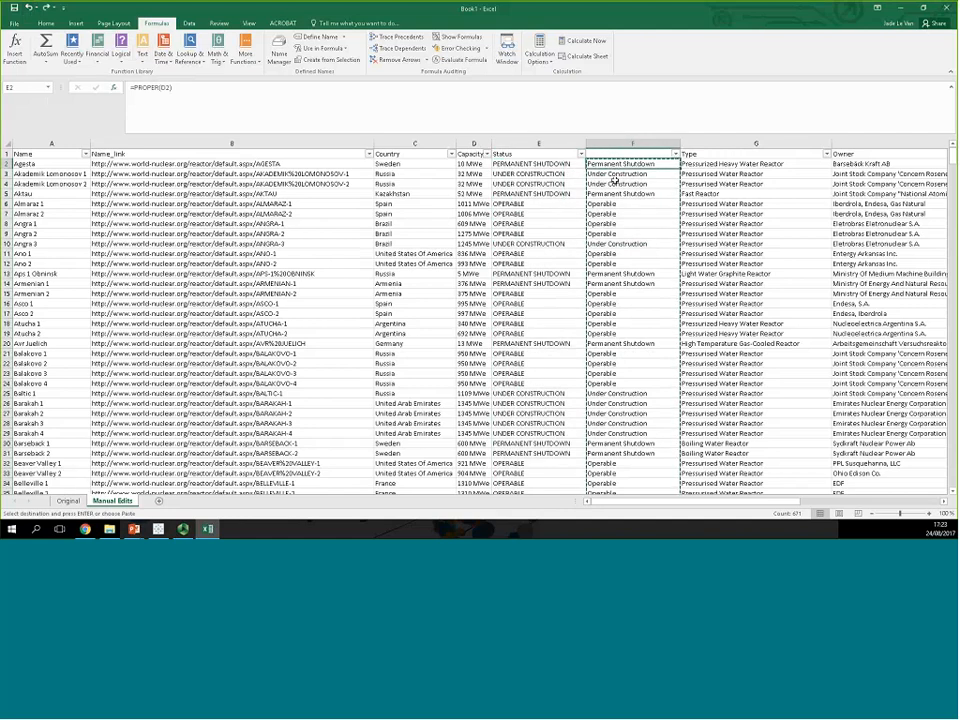
{"action": "key", "text": "ctrl+shift+Down"}
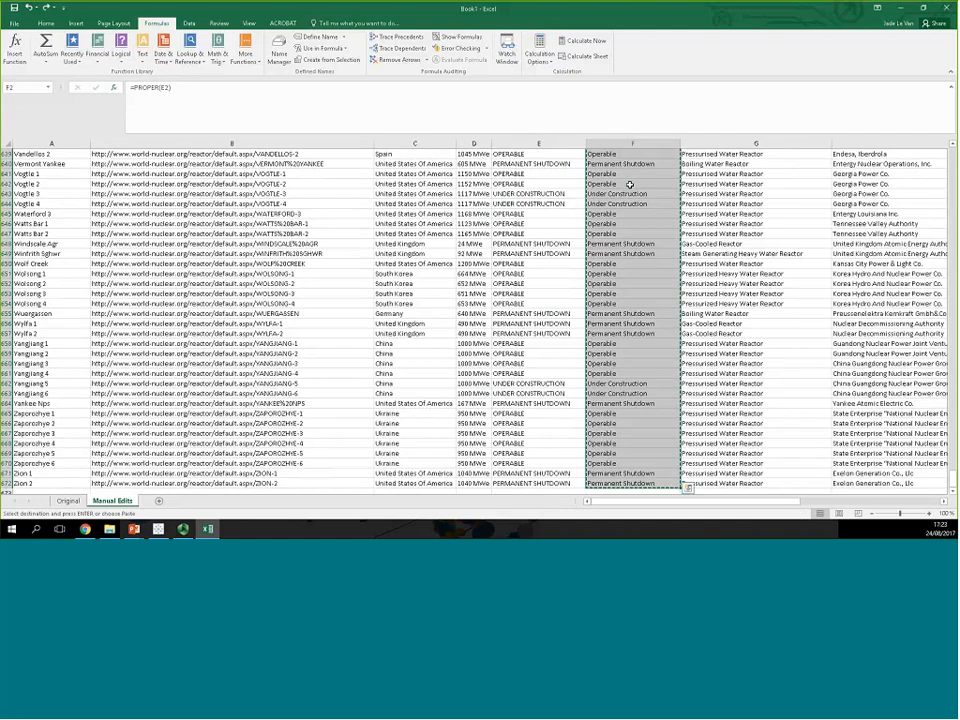
{"action": "scroll", "coordinate": [715, 355], "scroll_direction": "up", "scroll_amount": 5}
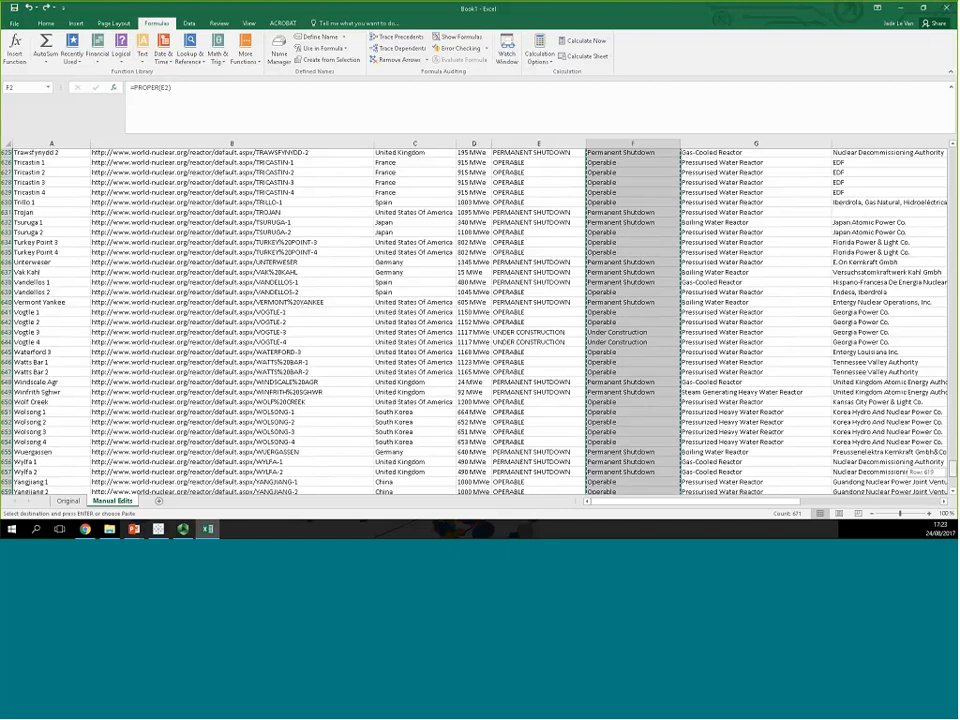
{"action": "left_click_drag", "start_coordinate": [953, 469], "coordinate": [953, 154]}
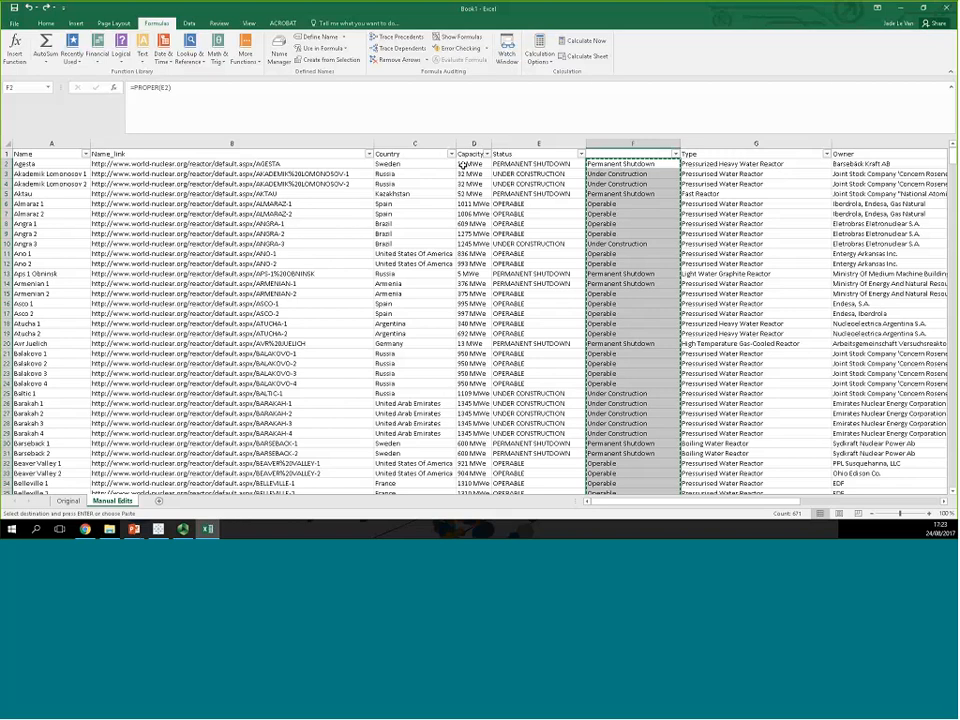
{"action": "left_click", "coordinate": [513, 167]}
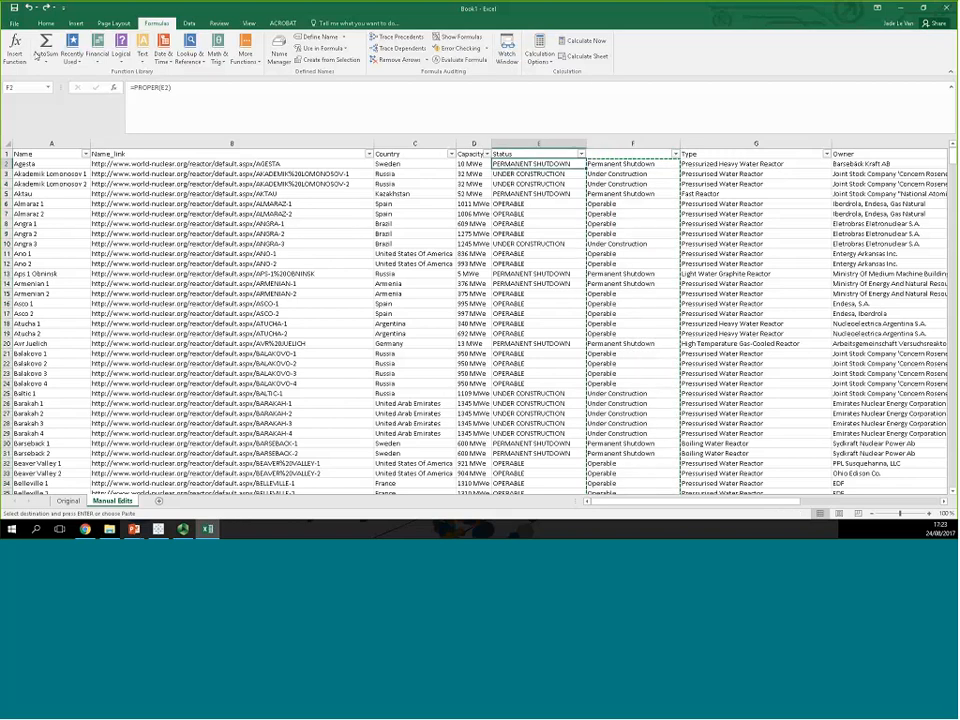
{"action": "left_click", "coordinate": [46, 23]}
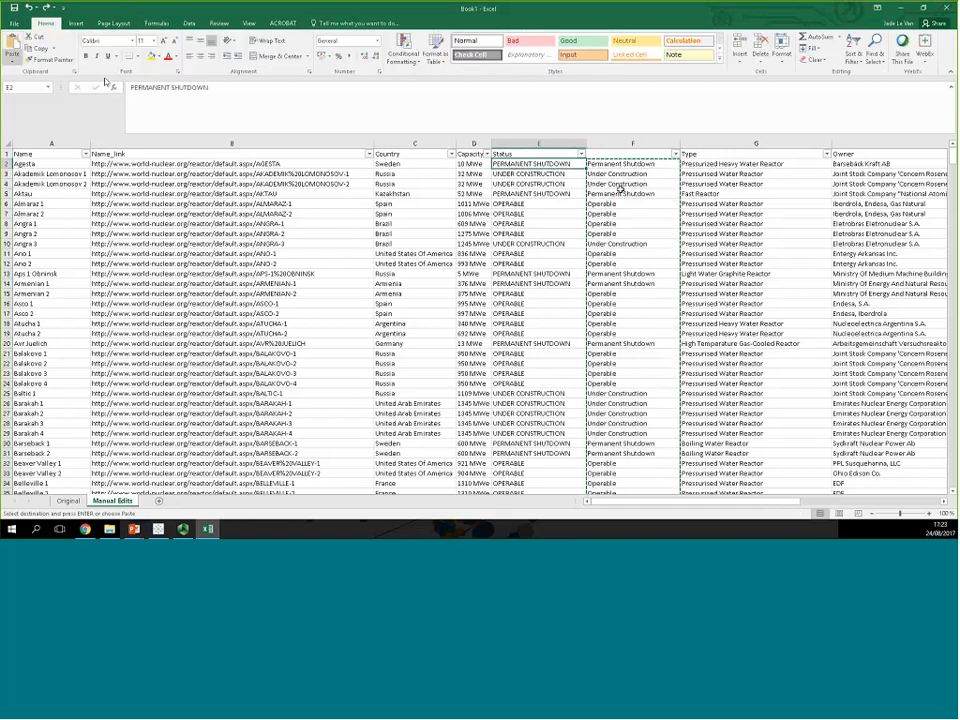
{"action": "right_click", "coordinate": [531, 164]}
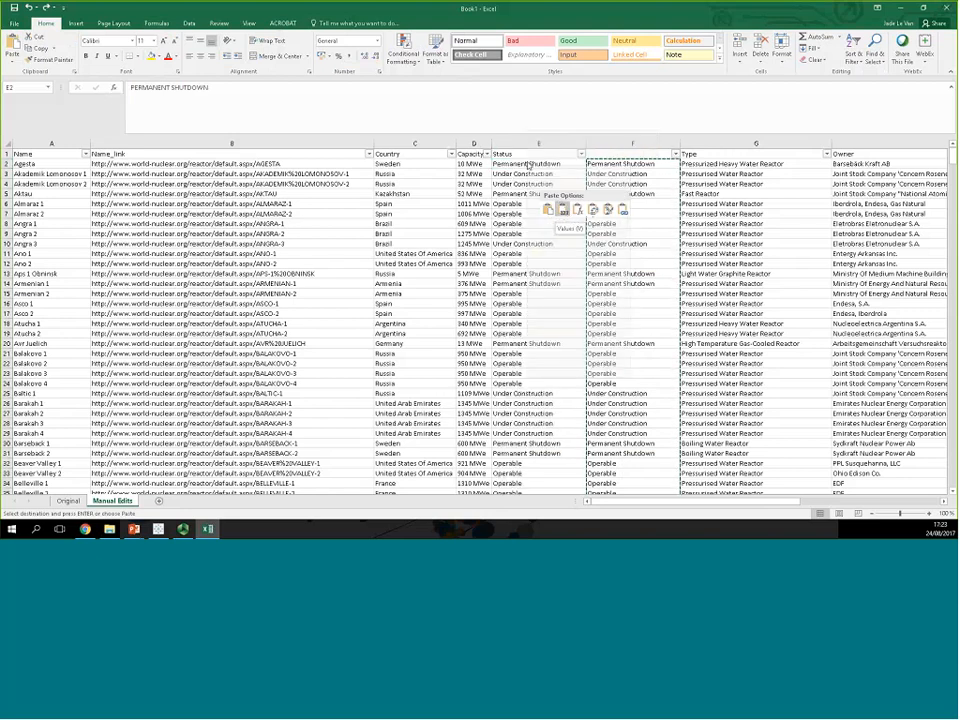
{"action": "left_click", "coordinate": [13, 58]}
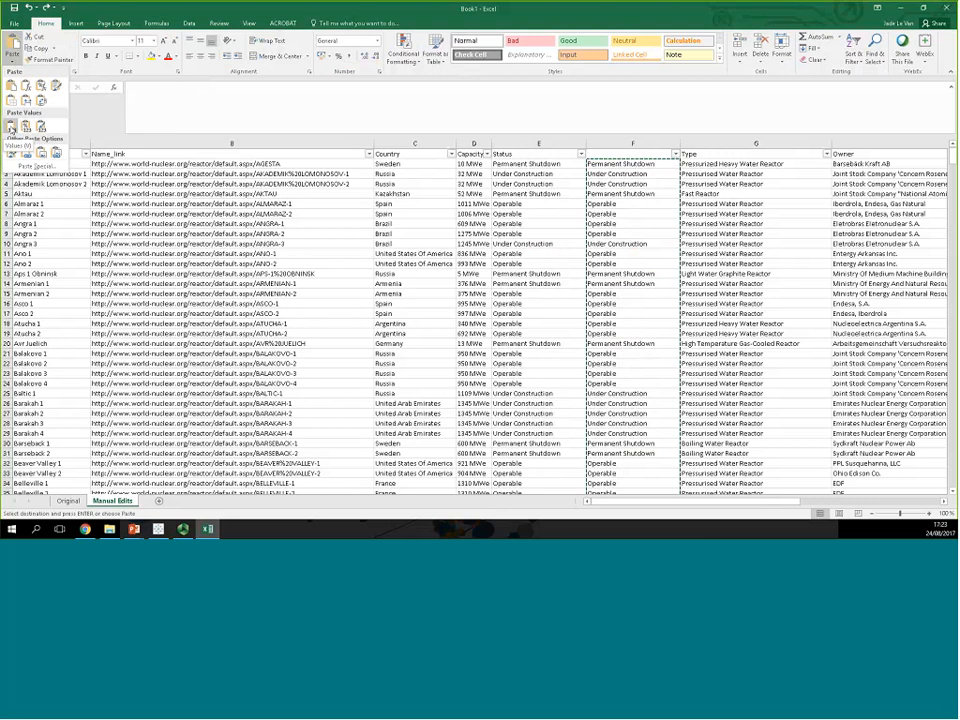
{"action": "left_click", "coordinate": [10, 128]}
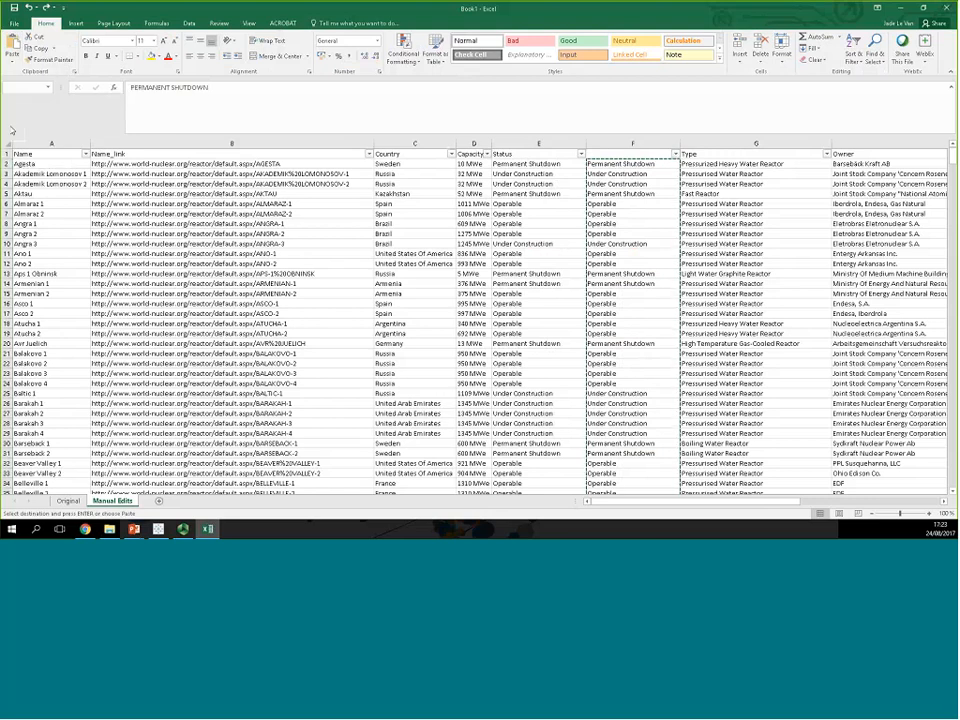
{"action": "left_click", "coordinate": [540, 163]}
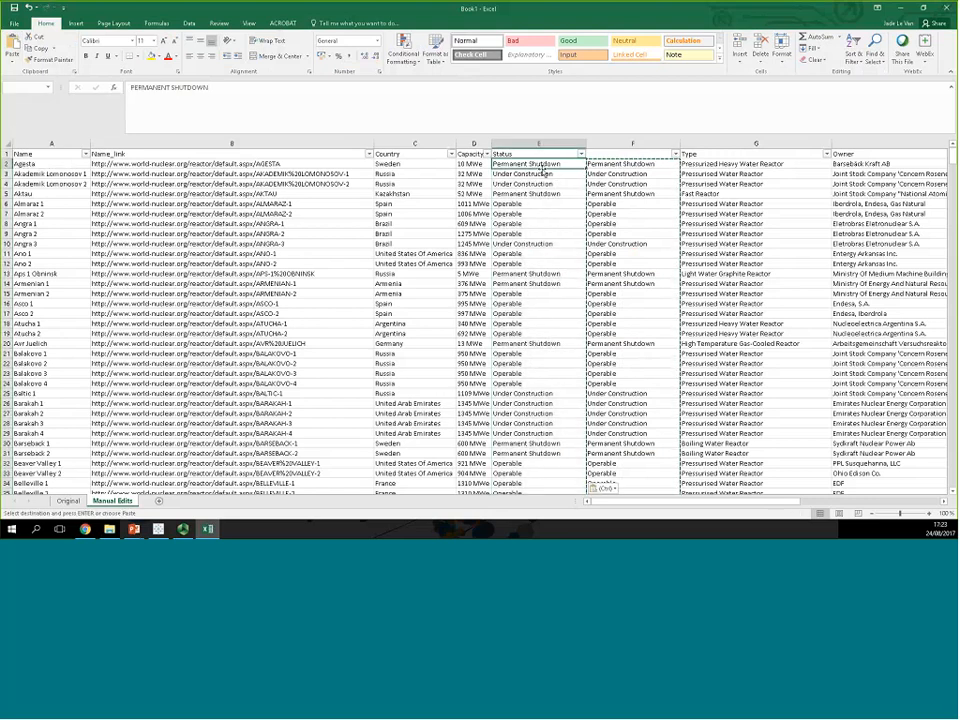
Step: Delete the helper column F that holds the PROPER formulas
{"action": "left_click", "coordinate": [617, 143]}
{"action": "right_click", "coordinate": [617, 143]}
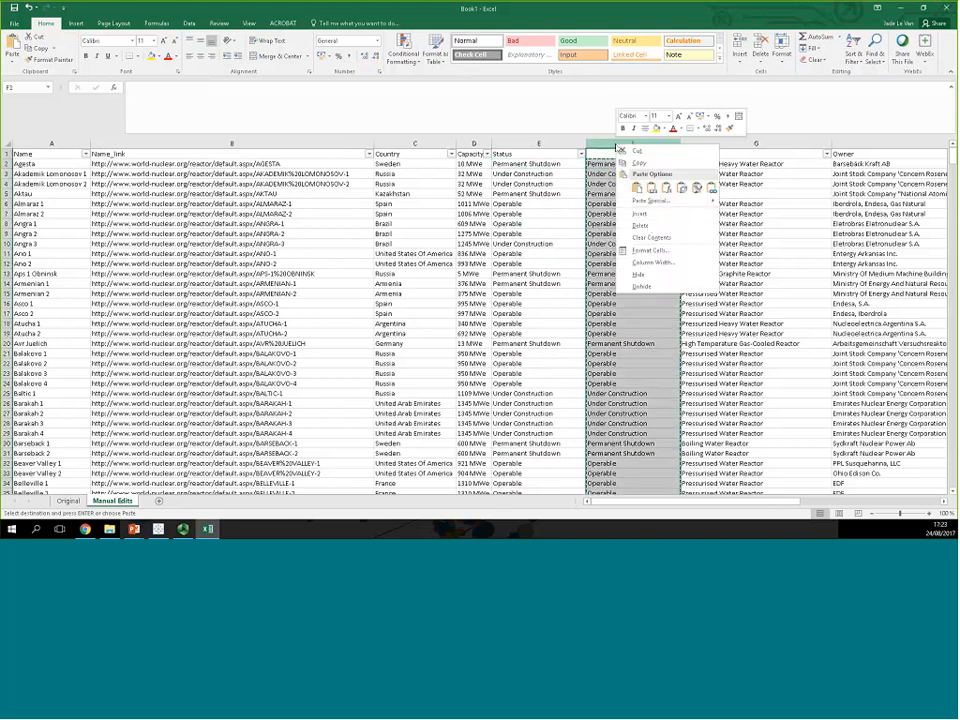
{"action": "left_click", "coordinate": [641, 226]}
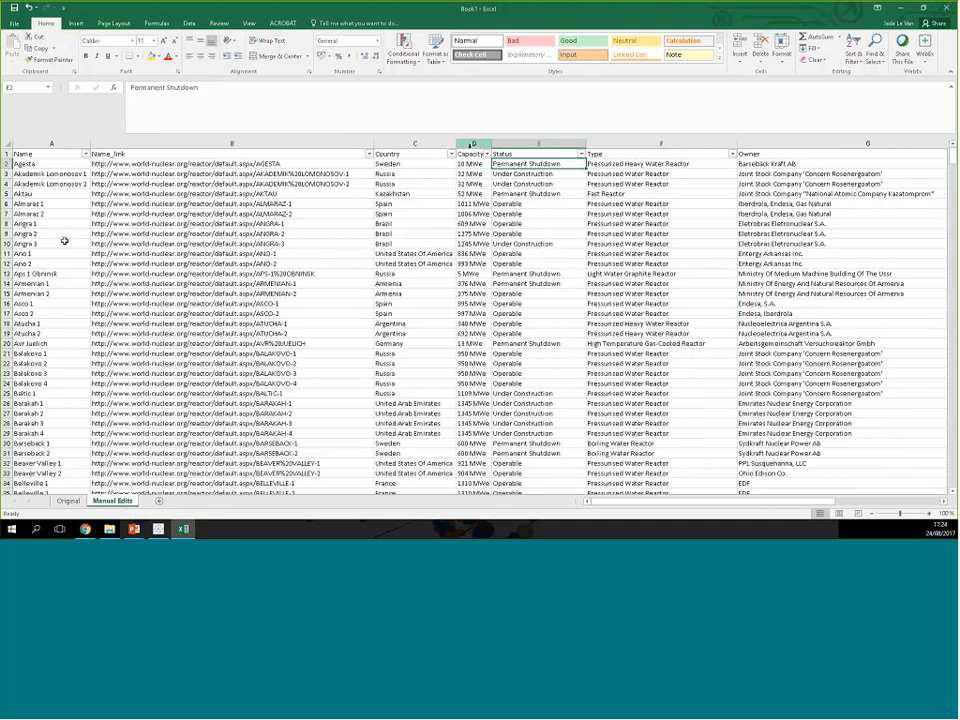
Step: Insert a blank column between Capacity and Status, and widen both the Capacity column and the new column
{"action": "left_click", "coordinate": [507, 142]}
{"action": "right_click", "coordinate": [510, 142]}
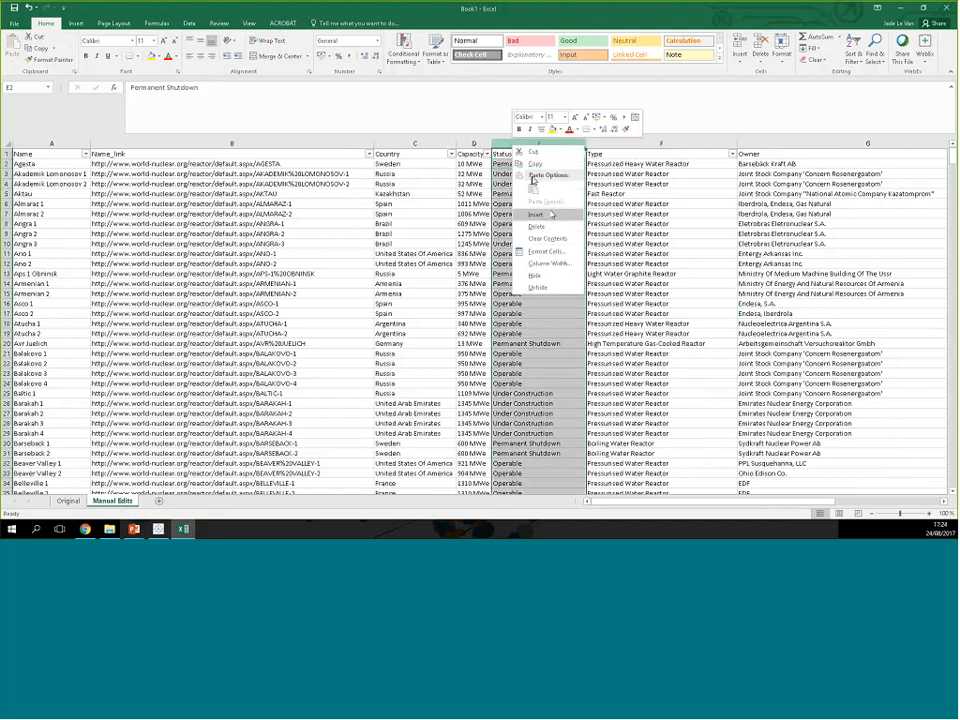
{"action": "left_click", "coordinate": [547, 217]}
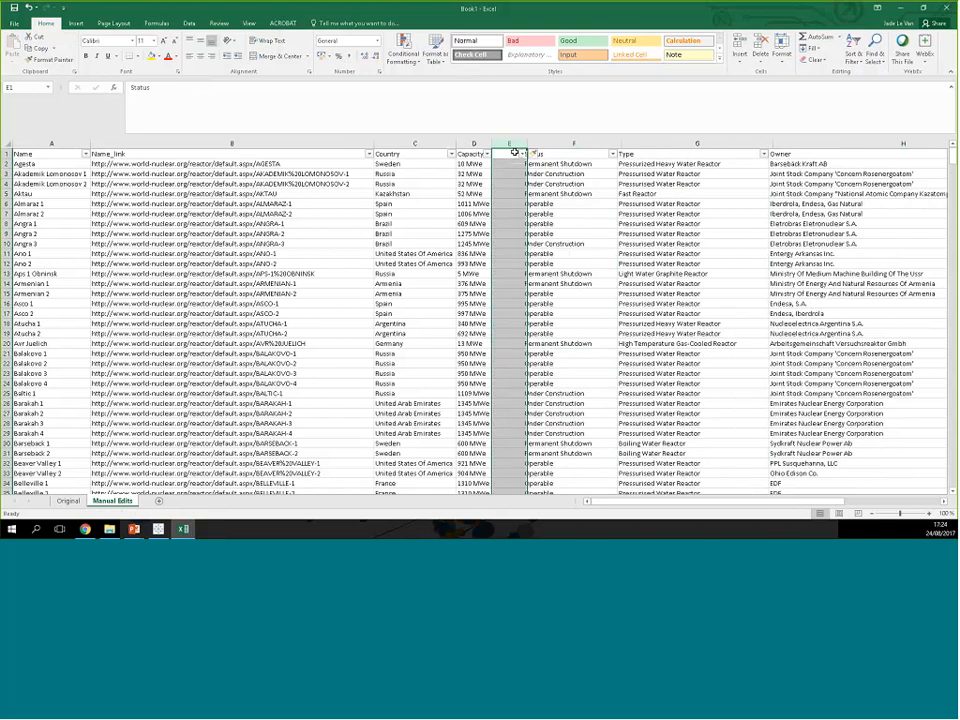
{"action": "left_click_drag", "start_coordinate": [525, 143], "coordinate": [502, 143]}
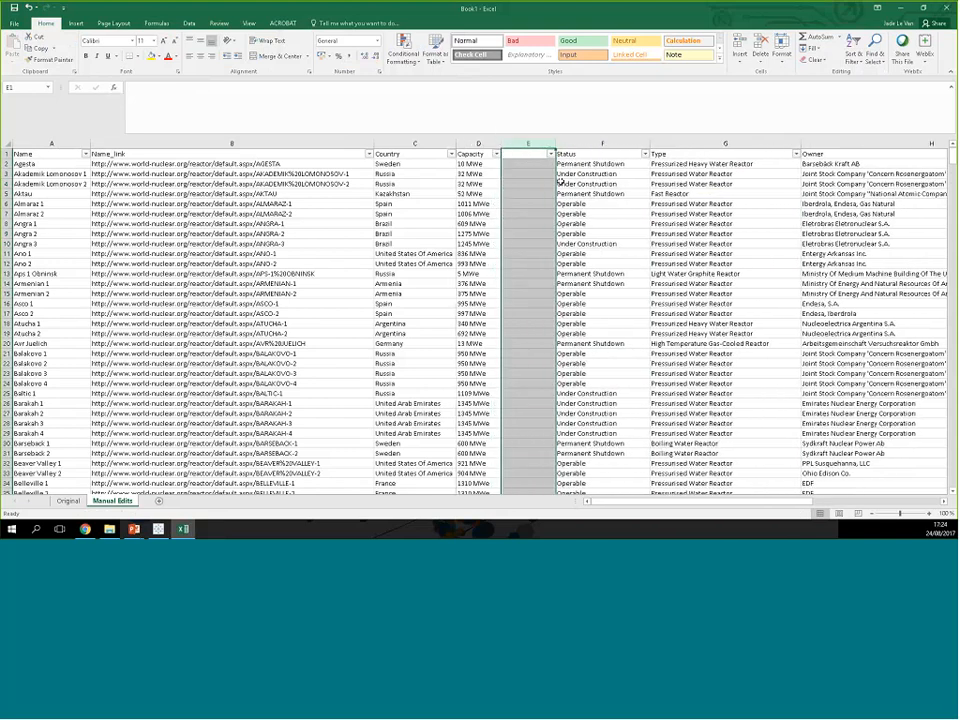
Step: Split the Capacity column with Text to Columns, delimited by spaces, so the units go into the blank column E
{"action": "left_click", "coordinate": [479, 164]}
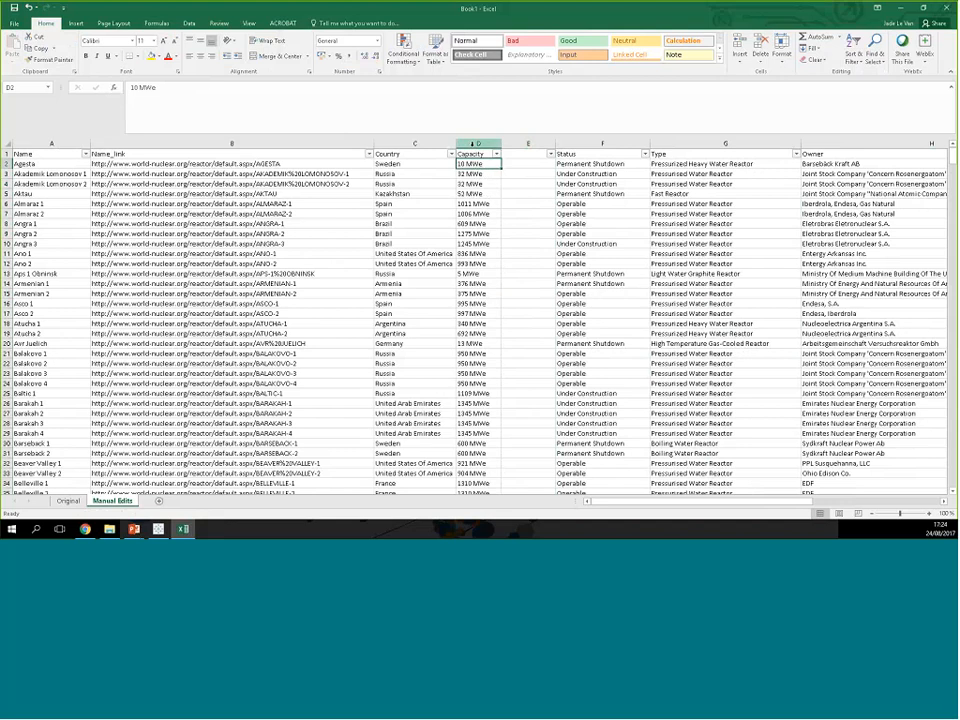
{"action": "left_click", "coordinate": [523, 164]}
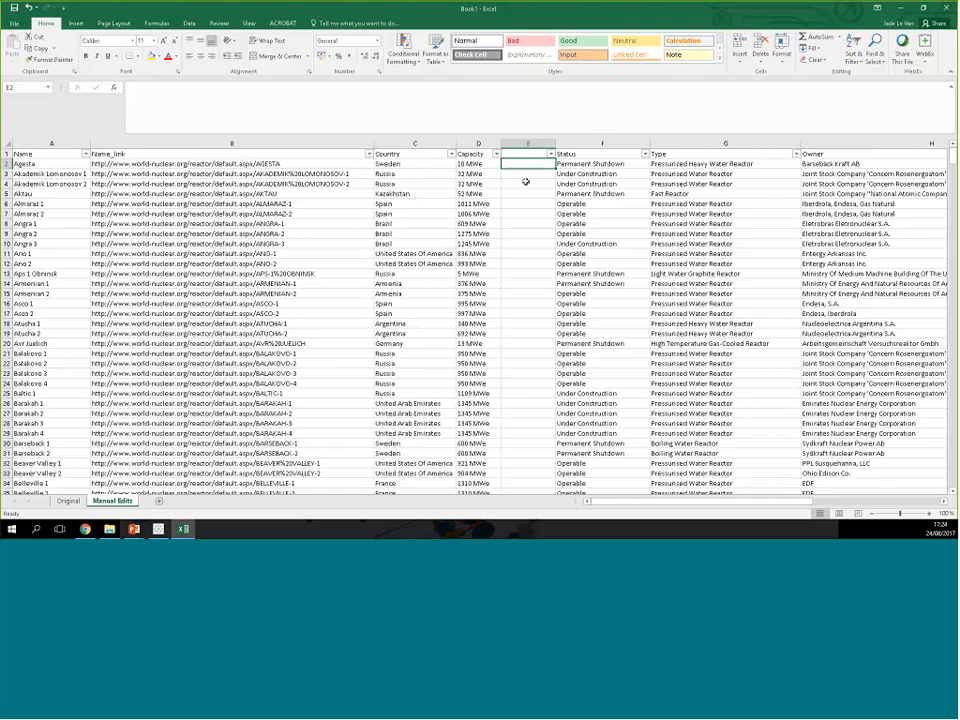
{"action": "left_click", "coordinate": [474, 139]}
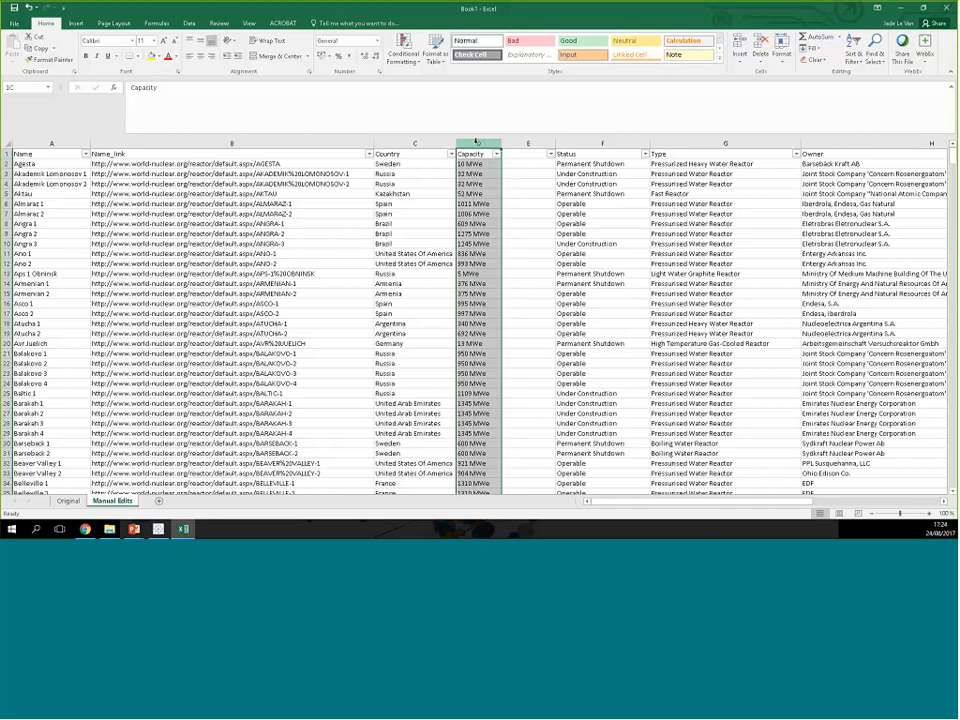
{"action": "left_click", "coordinate": [189, 23]}
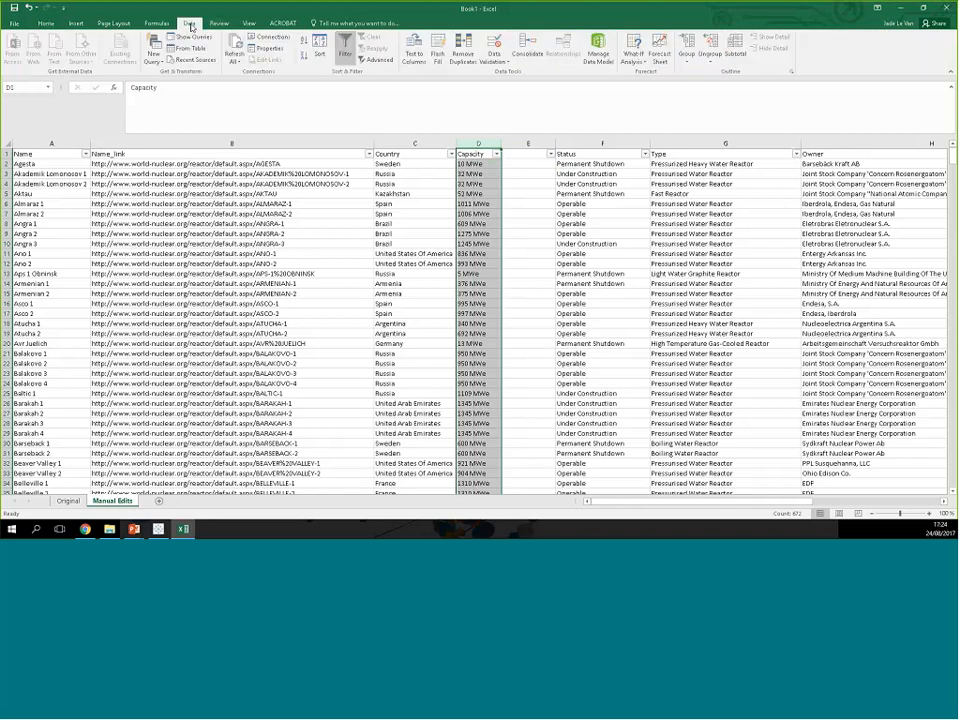
{"action": "left_click", "coordinate": [414, 53]}
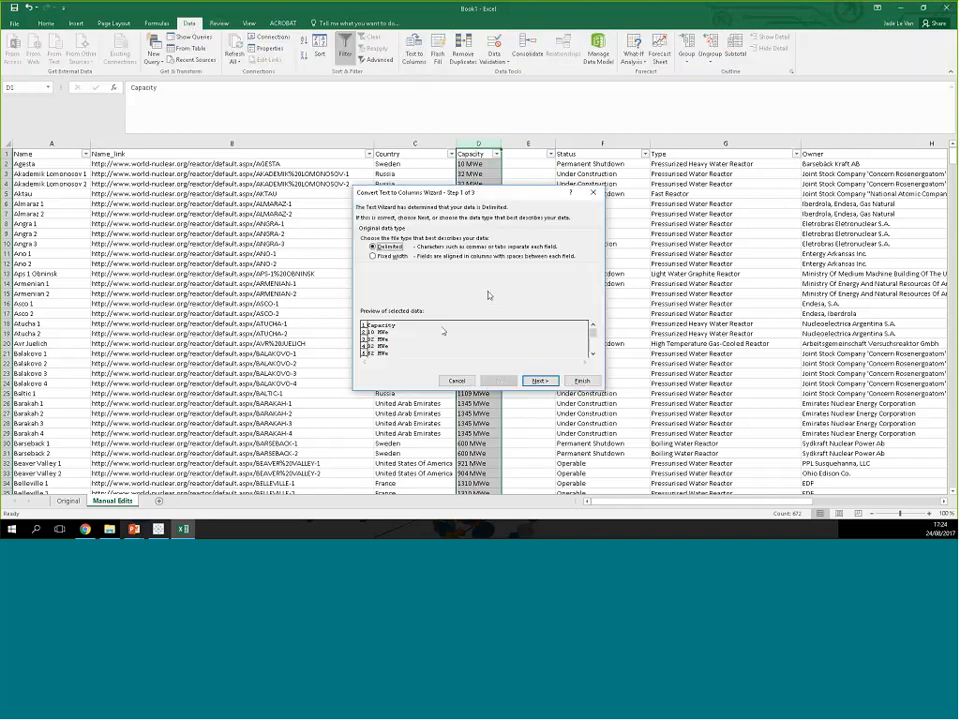
{"action": "left_click", "coordinate": [538, 380]}
{"action": "left_click", "coordinate": [364, 264]}
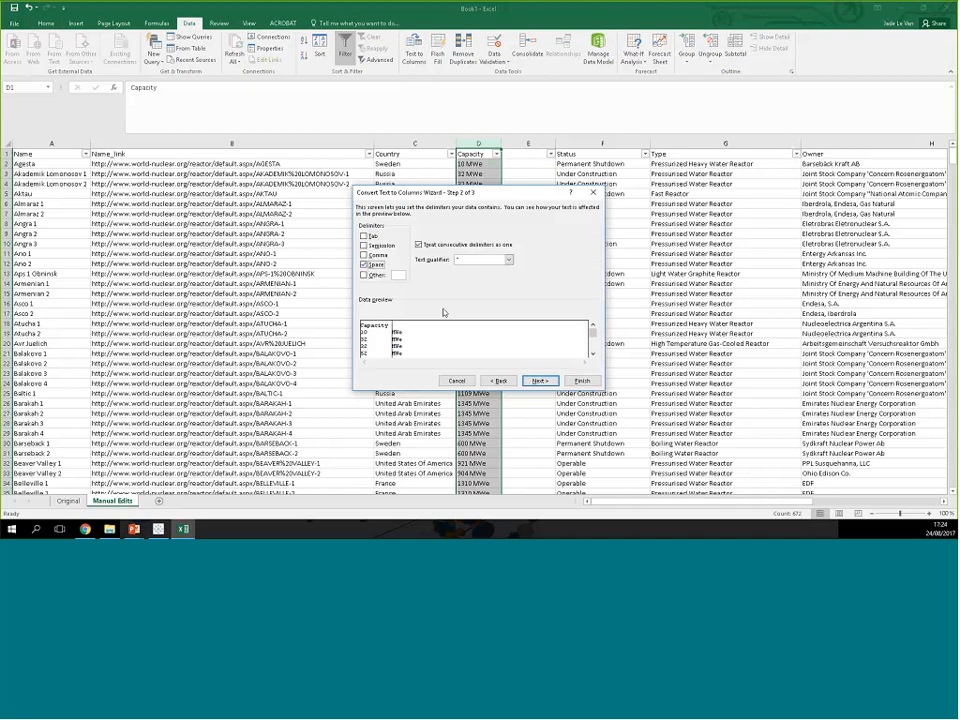
{"action": "left_click", "coordinate": [540, 380]}
{"action": "left_click", "coordinate": [582, 381]}
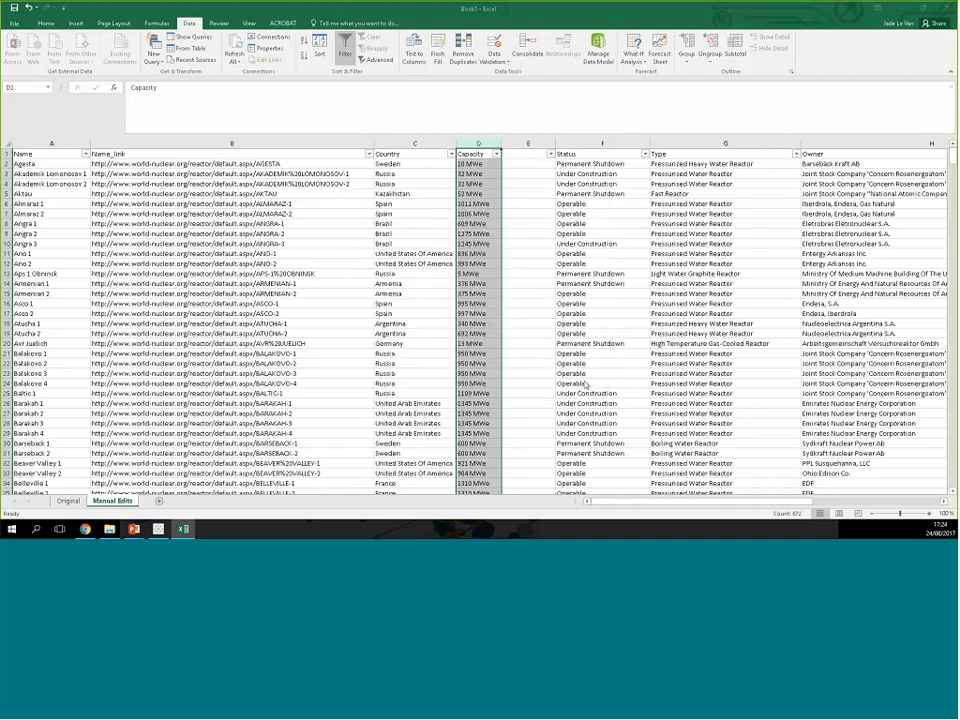
Step: Examine the distinct filter values of the new unit column and of the Capacity column for inconsistent entries
{"action": "left_click", "coordinate": [550, 154]}
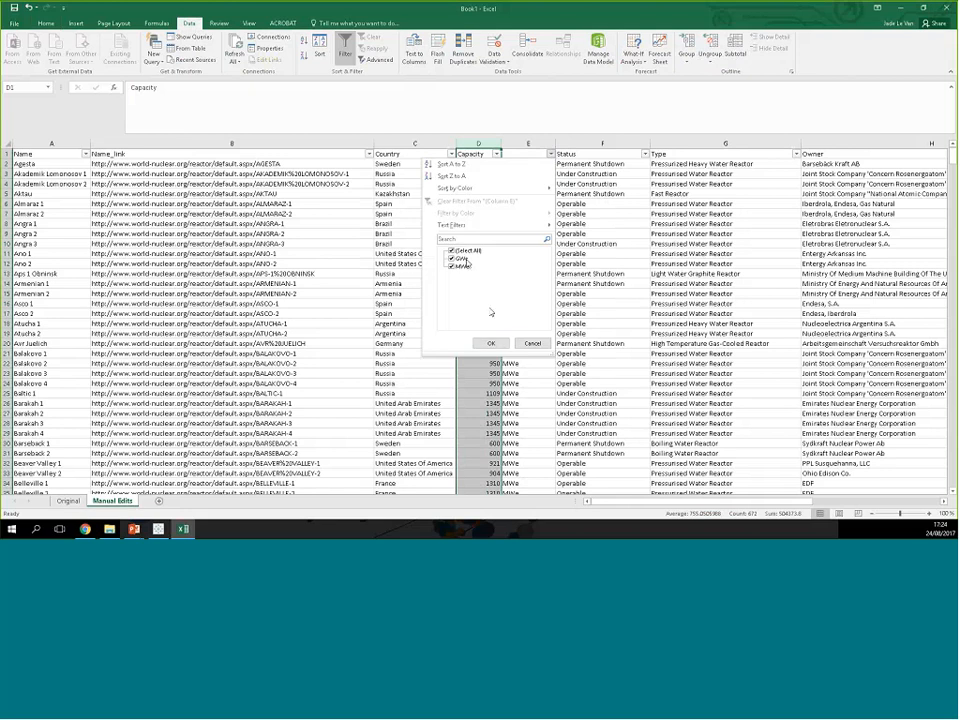
{"action": "left_click", "coordinate": [532, 343]}
{"action": "left_click", "coordinate": [495, 153]}
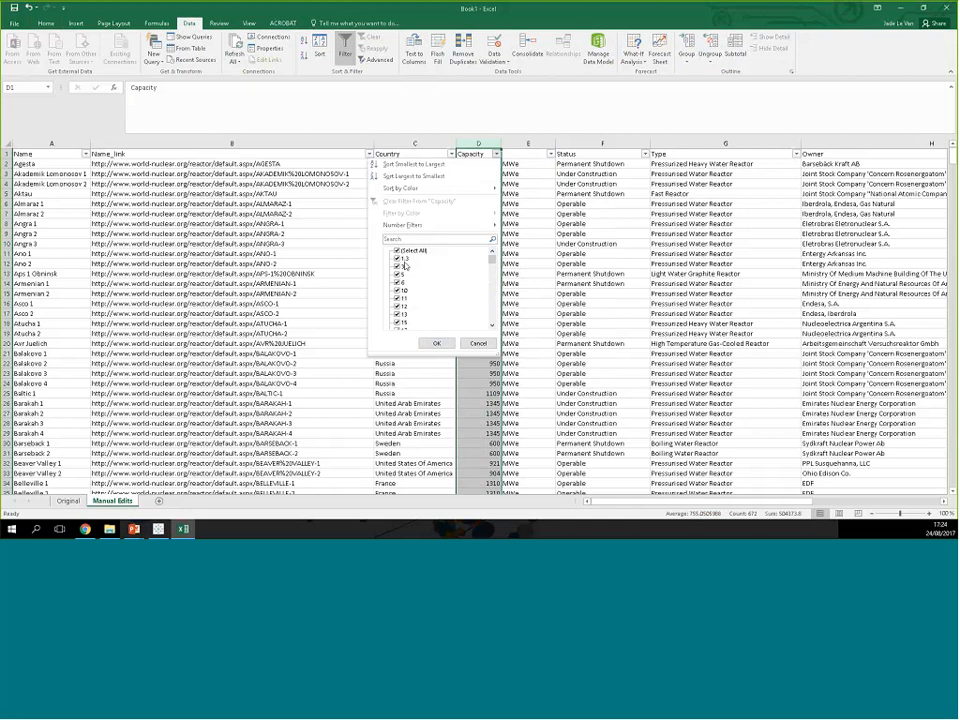
{"action": "left_click_drag", "start_coordinate": [493, 259], "coordinate": [506, 335]}
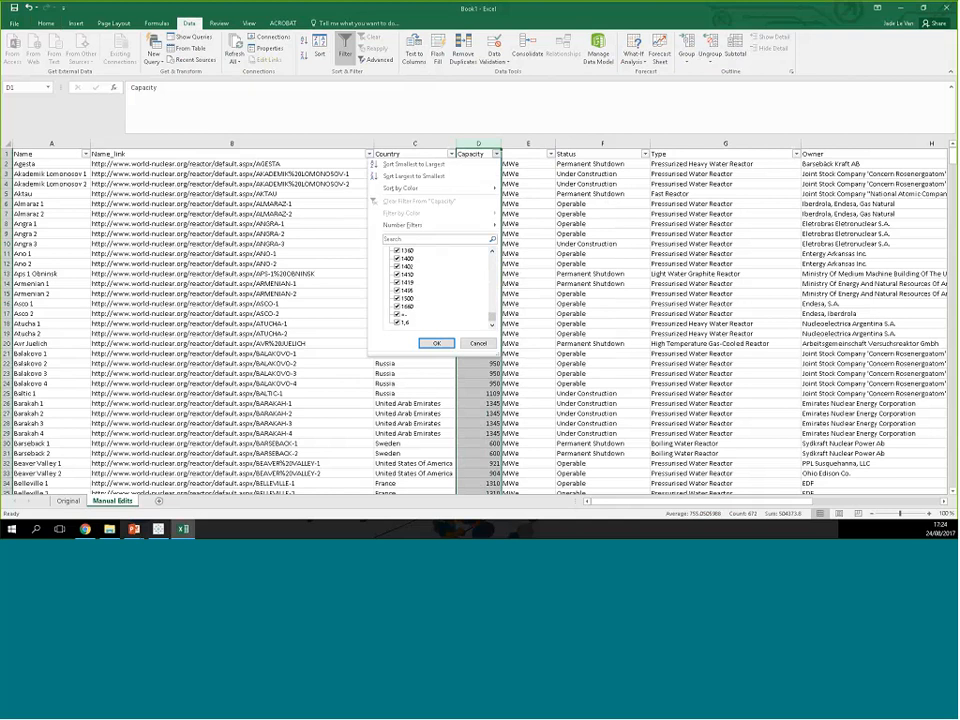
Step: Filter the Capacity column to show only the values 1.3, "=-" and "1,6"
{"action": "left_click_drag", "start_coordinate": [492, 318], "coordinate": [492, 261]}
{"action": "left_click", "coordinate": [396, 251]}
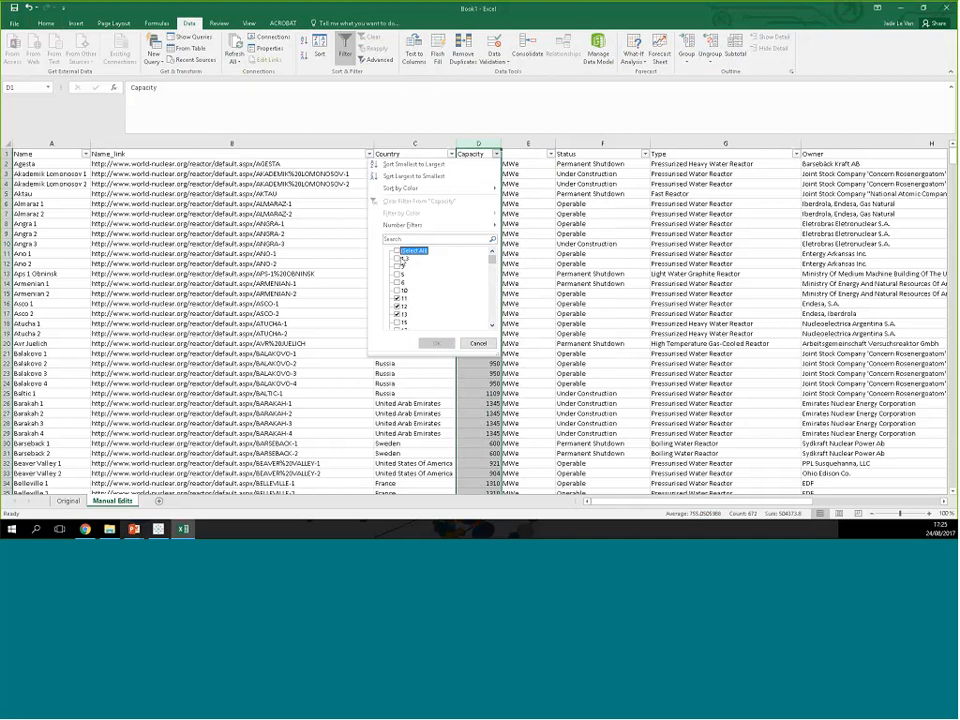
{"action": "left_click", "coordinate": [397, 259]}
{"action": "left_click_drag", "start_coordinate": [492, 260], "coordinate": [492, 318]}
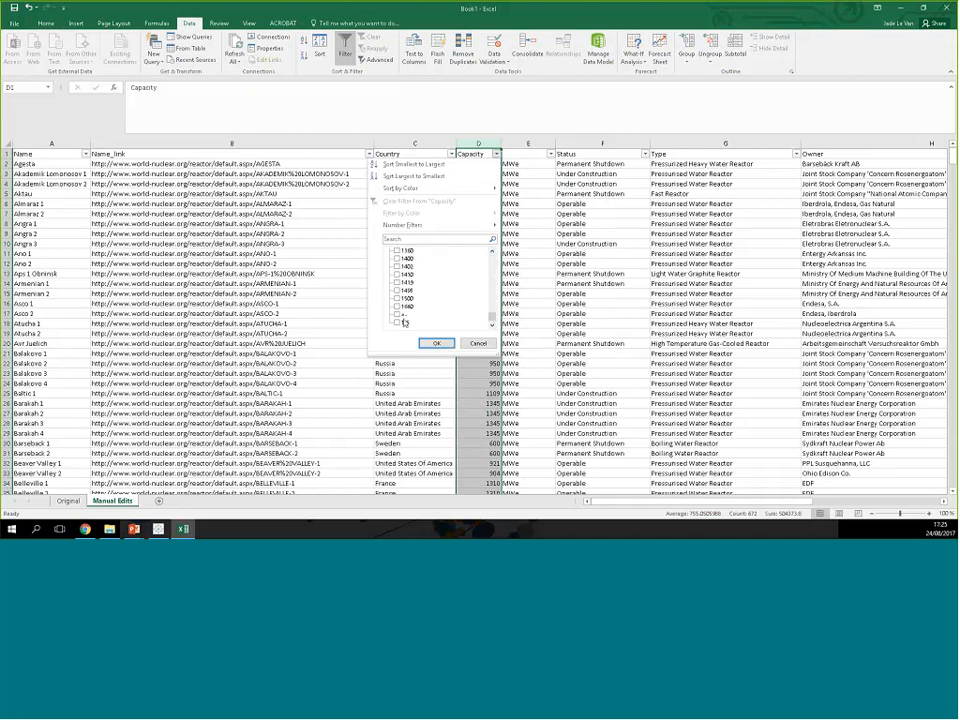
{"action": "left_click", "coordinate": [397, 314]}
{"action": "left_click", "coordinate": [398, 322]}
{"action": "left_click", "coordinate": [436, 343]}
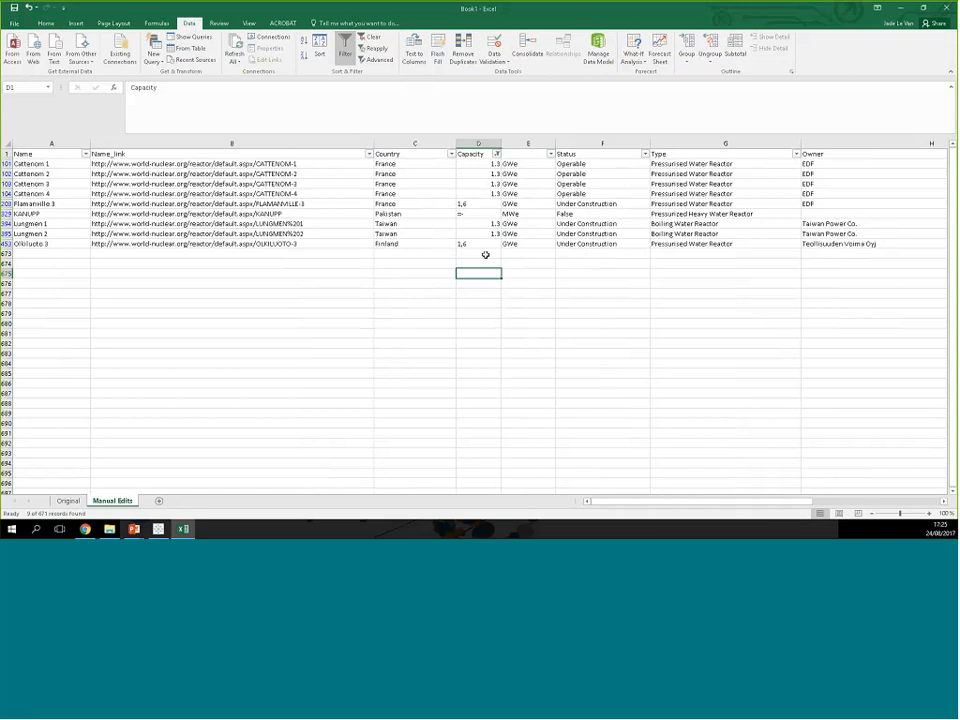
Step: Delete the invalid "=-" entry from the Capacity cell of the KANUPP row
{"action": "left_click", "coordinate": [468, 214]}
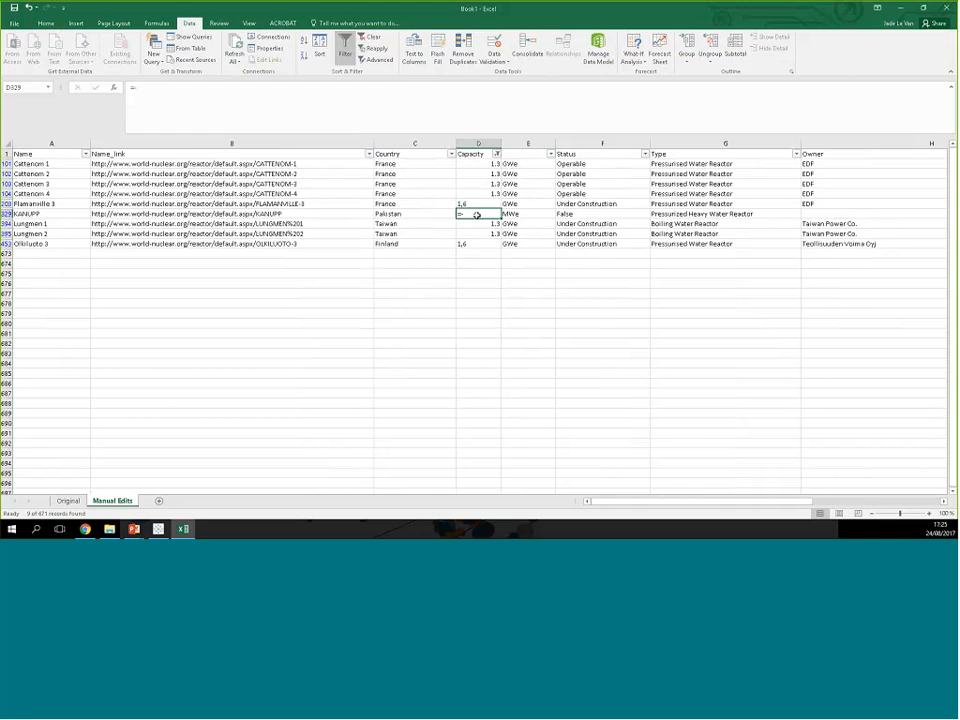
{"action": "key", "text": "Delete"}
Step: Examine the filtered Capacity cells, comparing the decimal separators in the Cattenom, Flamanville 3, Lungmen and Olkiluoto 3 rows
{"action": "left_click_drag", "start_coordinate": [491, 163], "coordinate": [484, 259]}
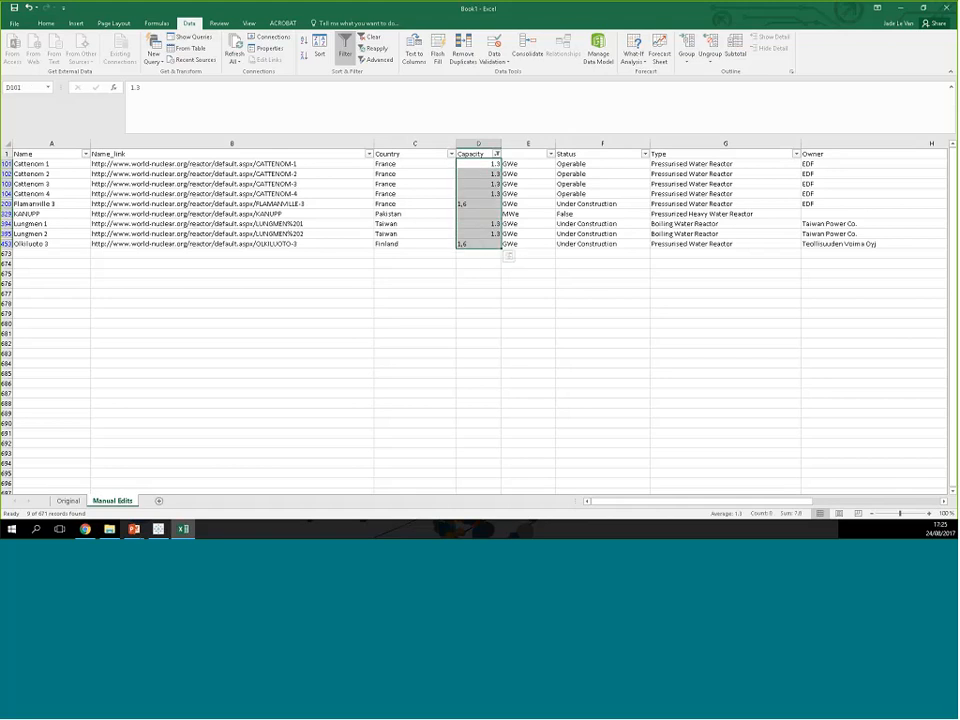
{"action": "left_click", "coordinate": [477, 208]}
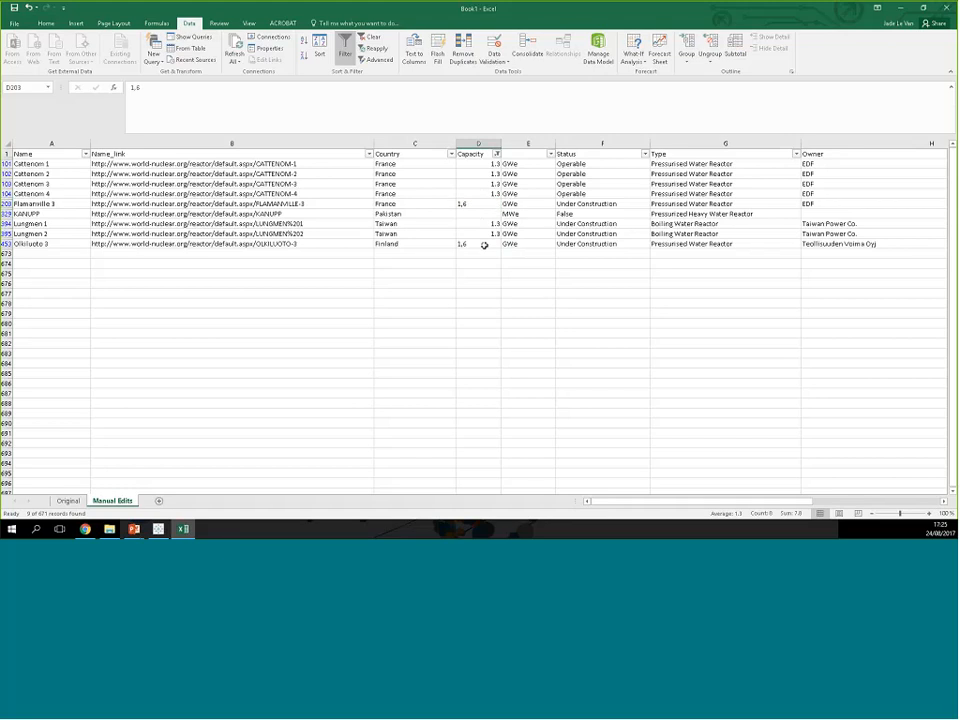
{"action": "left_click", "coordinate": [485, 245]}
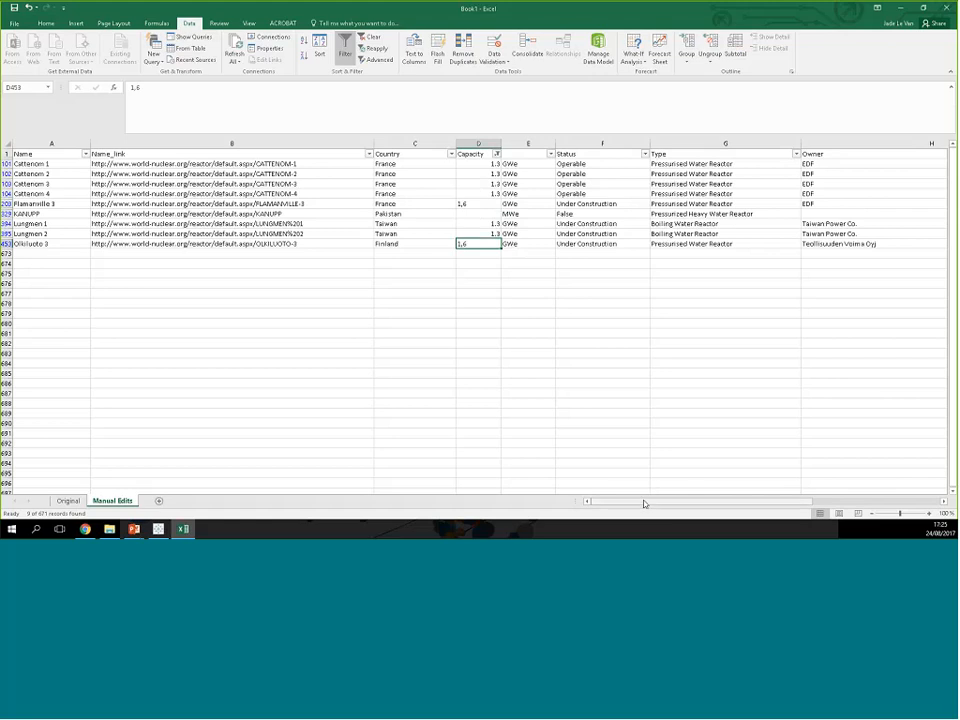
{"action": "left_click_drag", "start_coordinate": [645, 504], "coordinate": [646, 505]}
{"action": "left_click", "coordinate": [482, 164]}
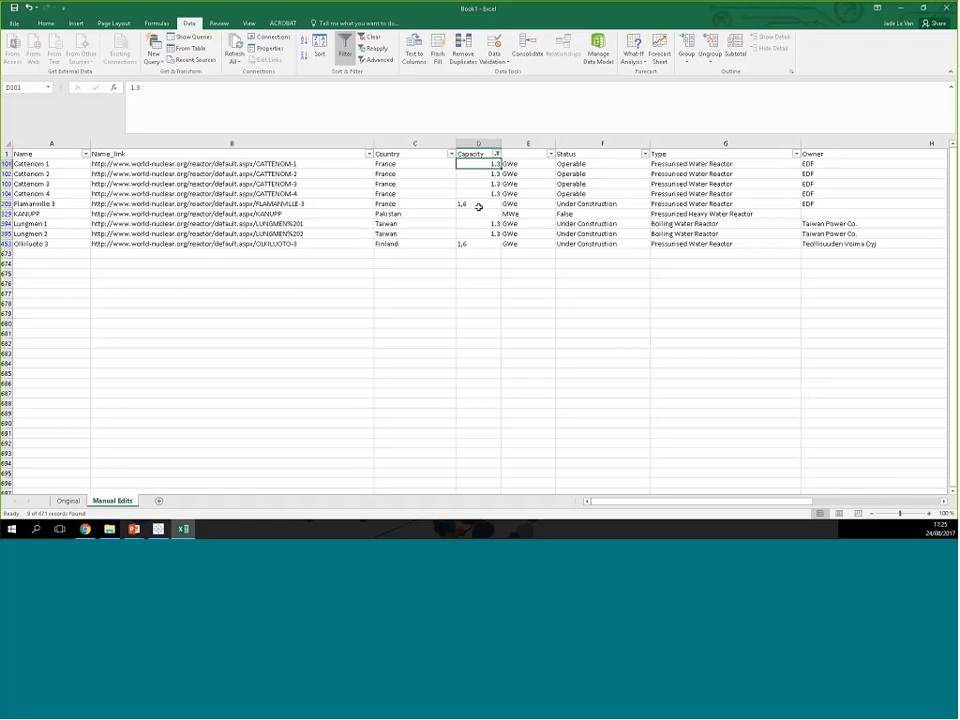
{"action": "left_click", "coordinate": [478, 205]}
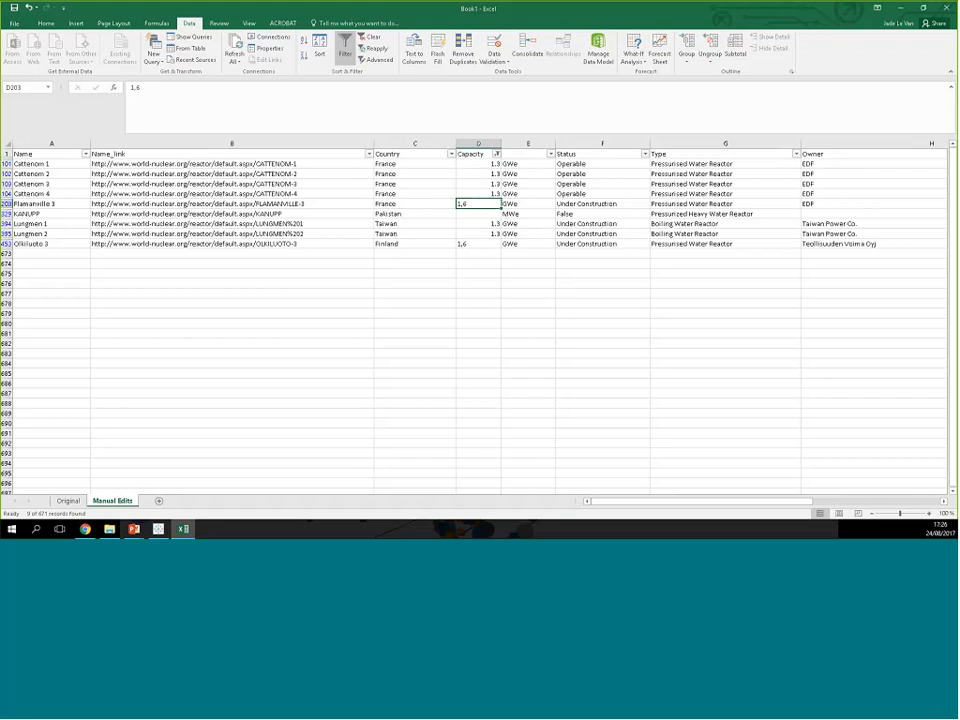
{"action": "left_click_drag", "start_coordinate": [497, 165], "coordinate": [497, 195]}
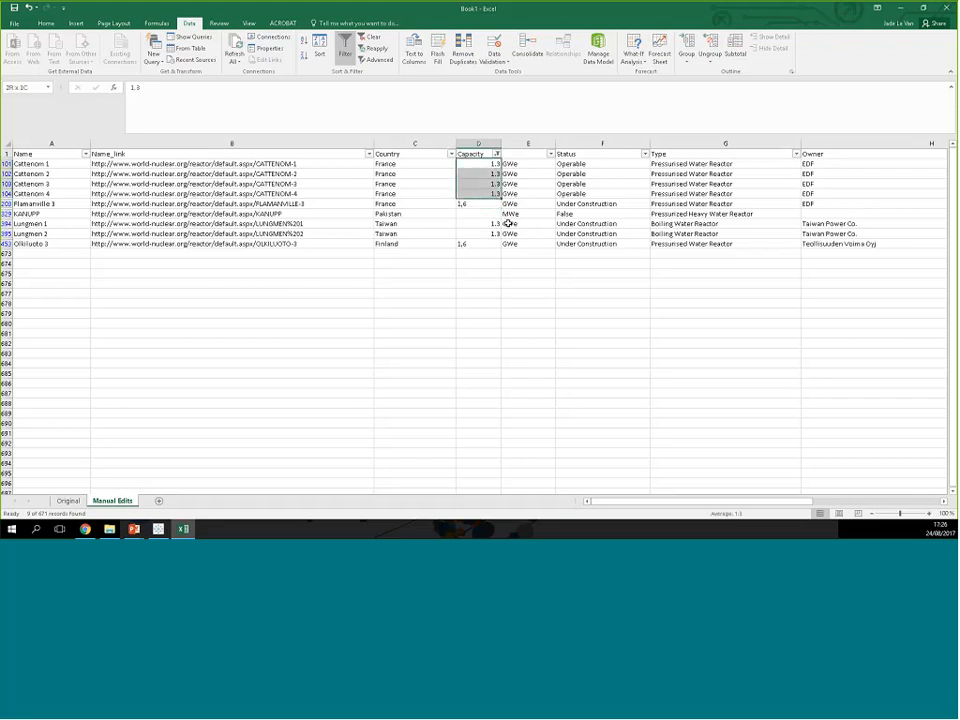
{"action": "left_click", "coordinate": [465, 203]}
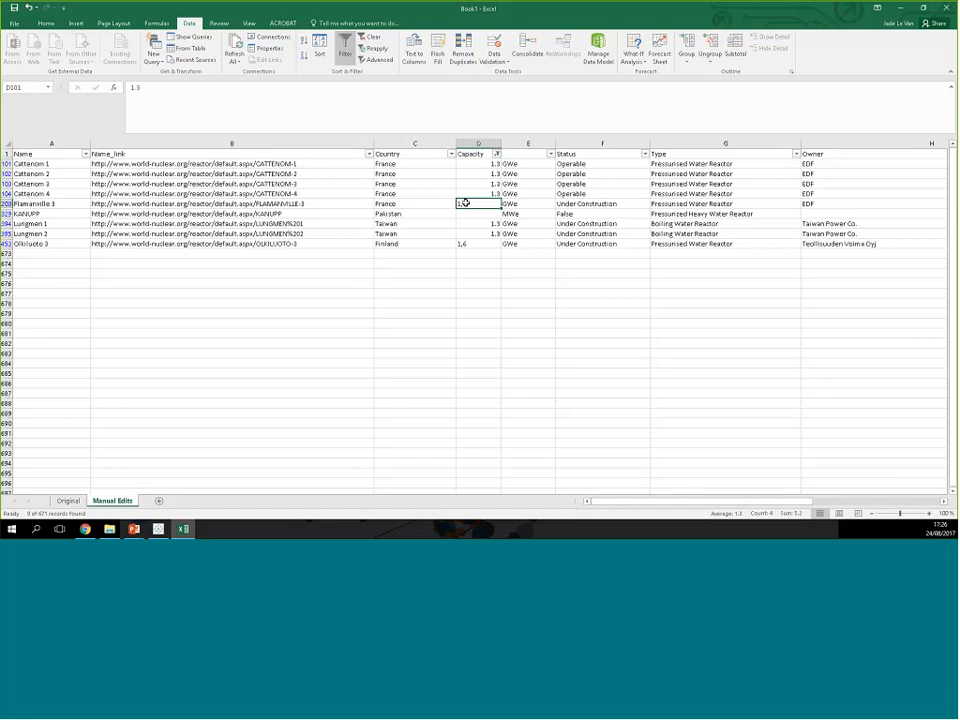
{"action": "left_click", "coordinate": [472, 243]}
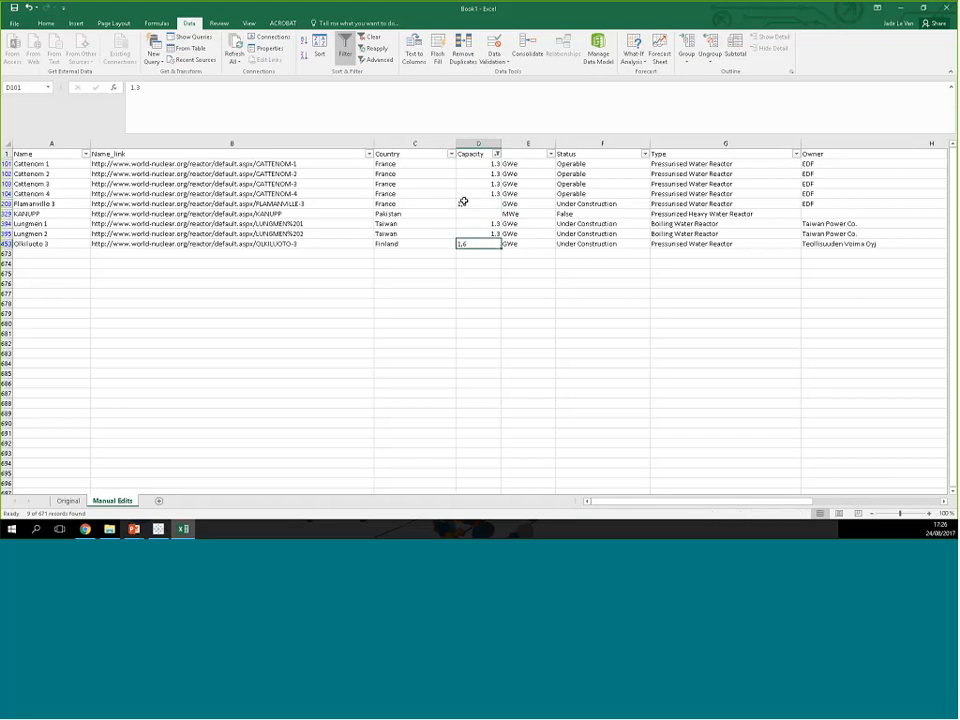
{"action": "key", "text": "ctrl+c"}
{"action": "left_click", "coordinate": [463, 203]}
{"action": "key", "text": "ctrl+v"}
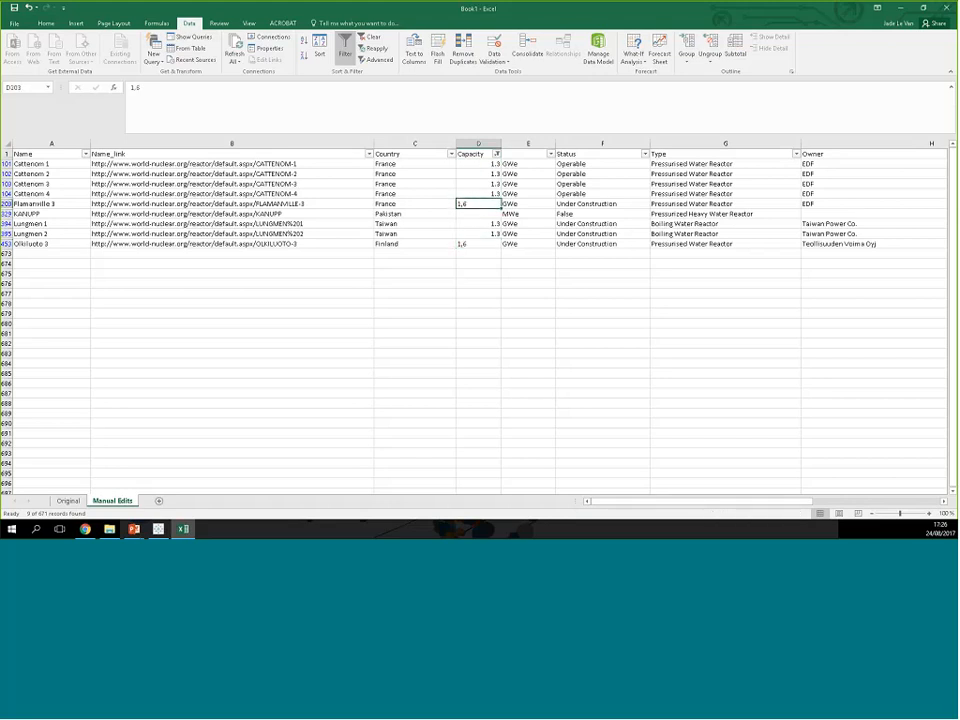
{"action": "left_click", "coordinate": [471, 245], "text": "ctrl"}
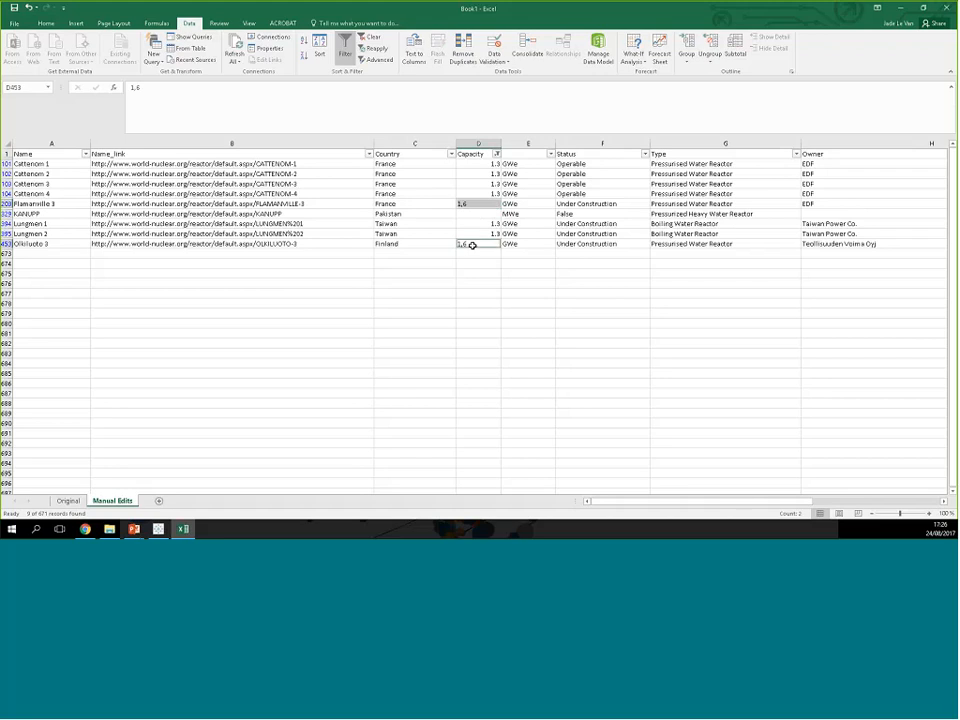
Step: Replace every comma with a period in the filtered Capacity cells from Cattenom 1 to Olkiluoto 3
{"action": "left_click_drag", "start_coordinate": [477, 164], "coordinate": [482, 243]}
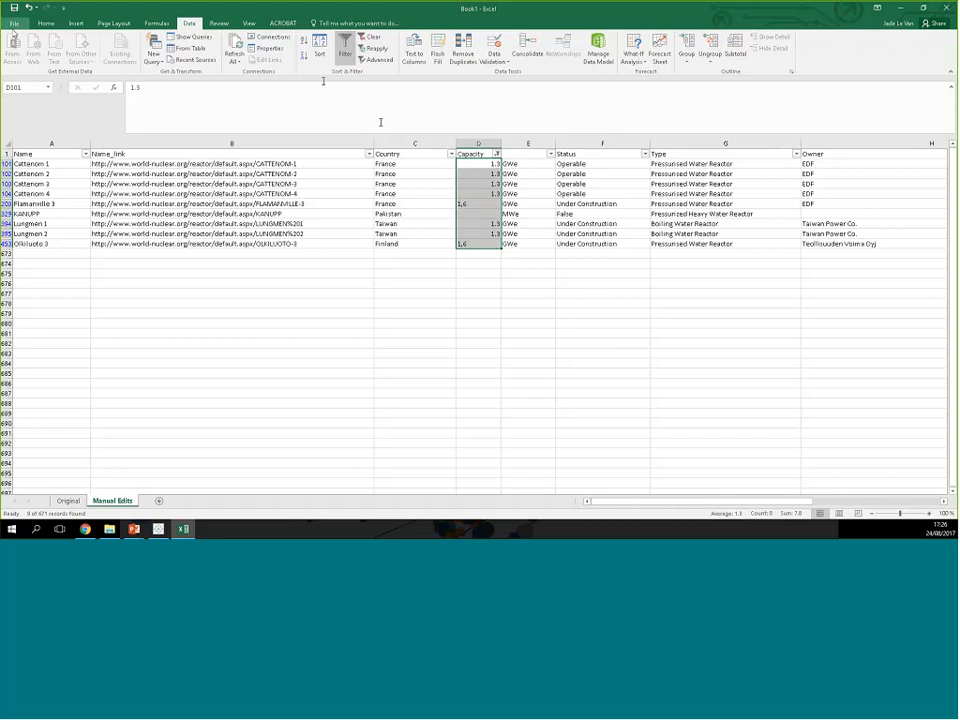
{"action": "left_click", "coordinate": [46, 23]}
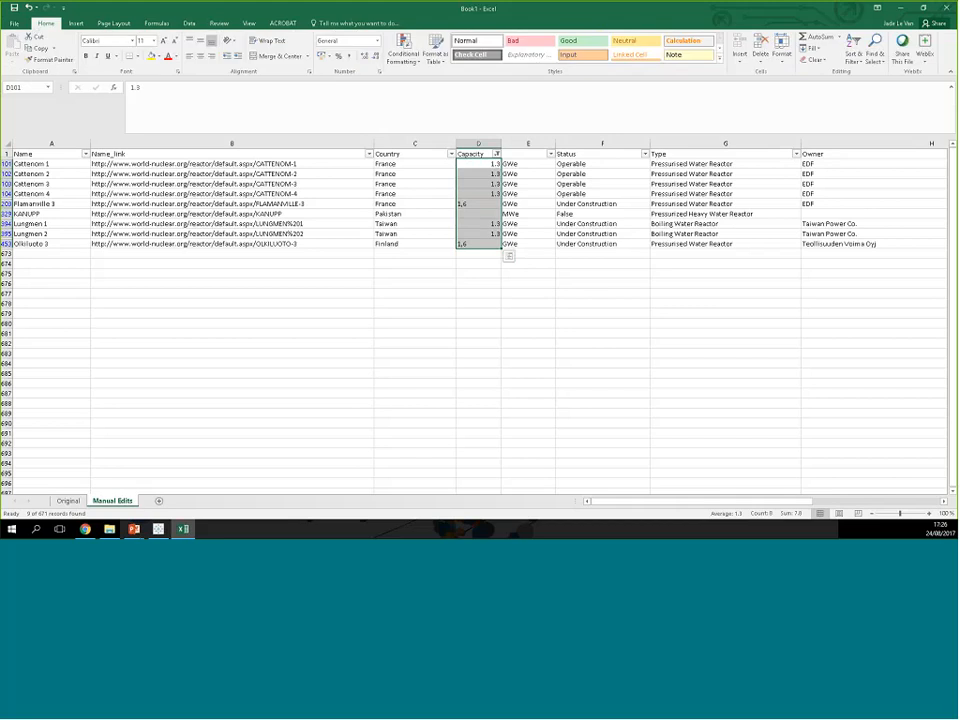
{"action": "left_click", "coordinate": [875, 58]}
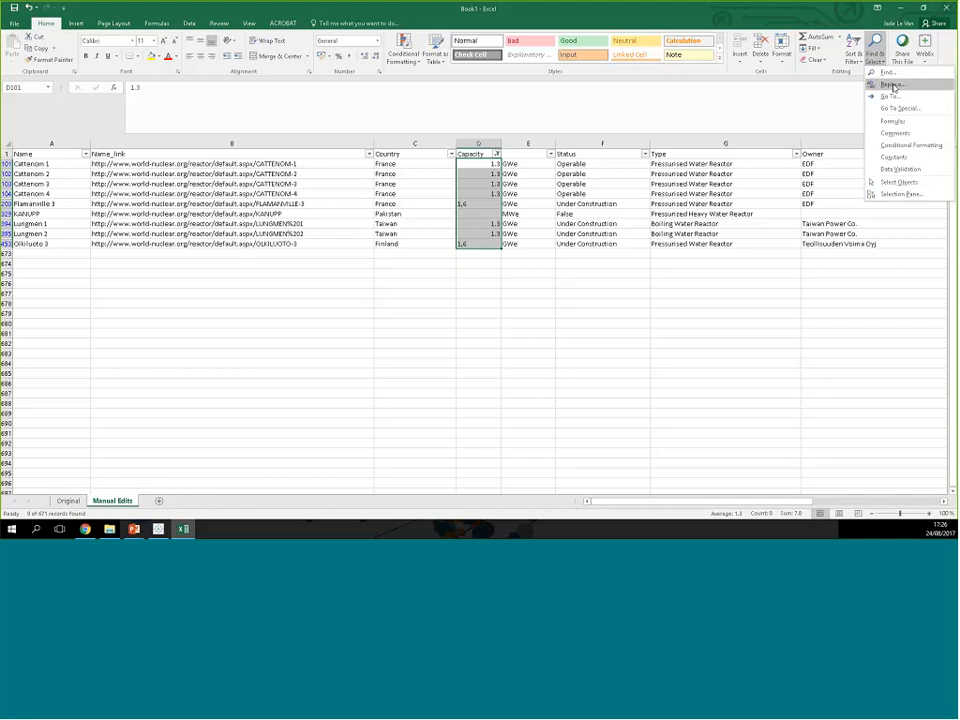
{"action": "left_click", "coordinate": [891, 85]}
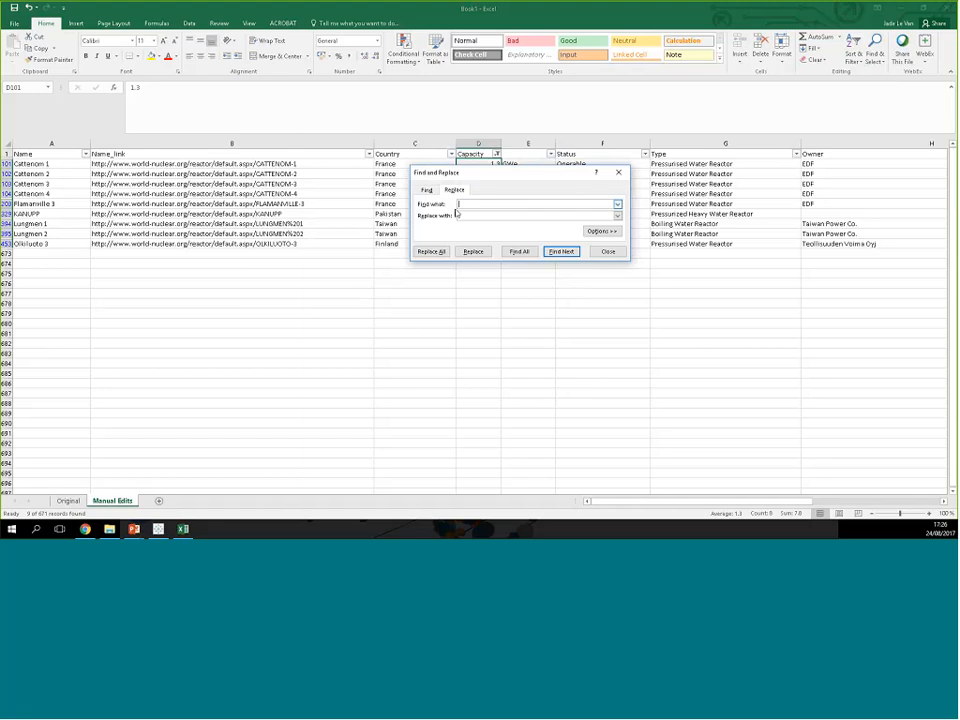
{"action": "left_click_drag", "start_coordinate": [510, 174], "coordinate": [490, 254]}
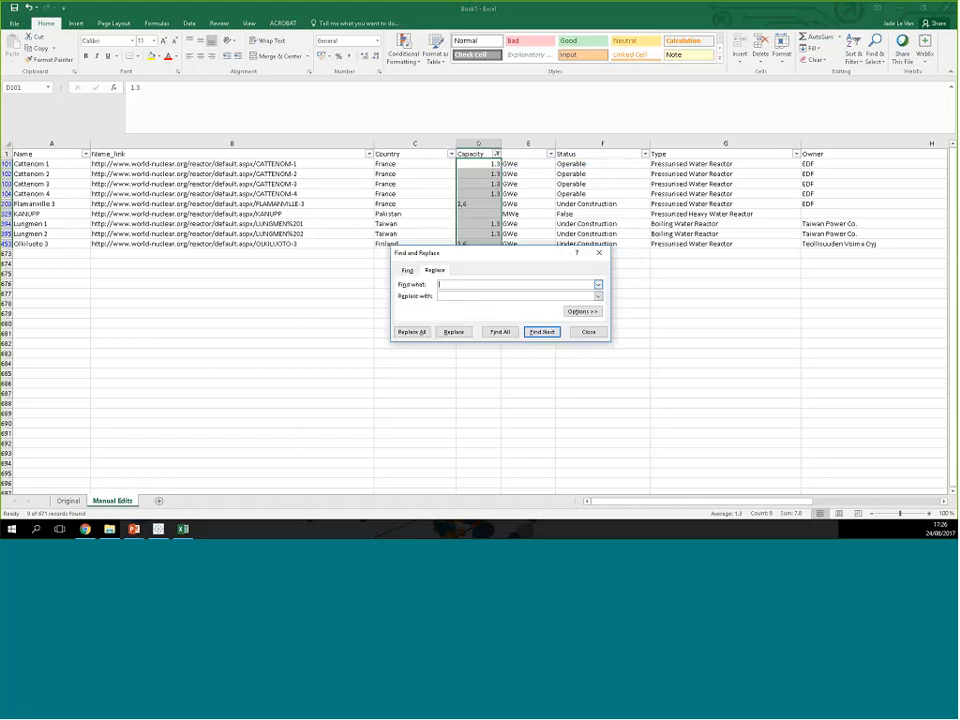
{"action": "type", "text": ","}
{"action": "left_click", "coordinate": [453, 297]}
{"action": "type", "text": "."}
{"action": "key", "text": "Return"}
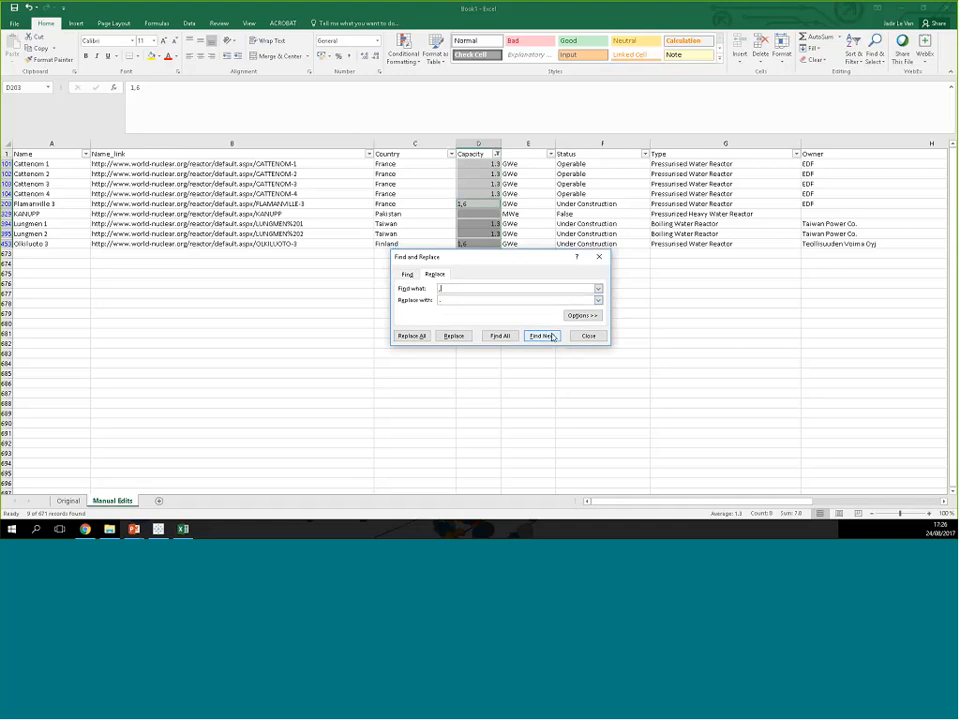
{"action": "left_click", "coordinate": [404, 341]}
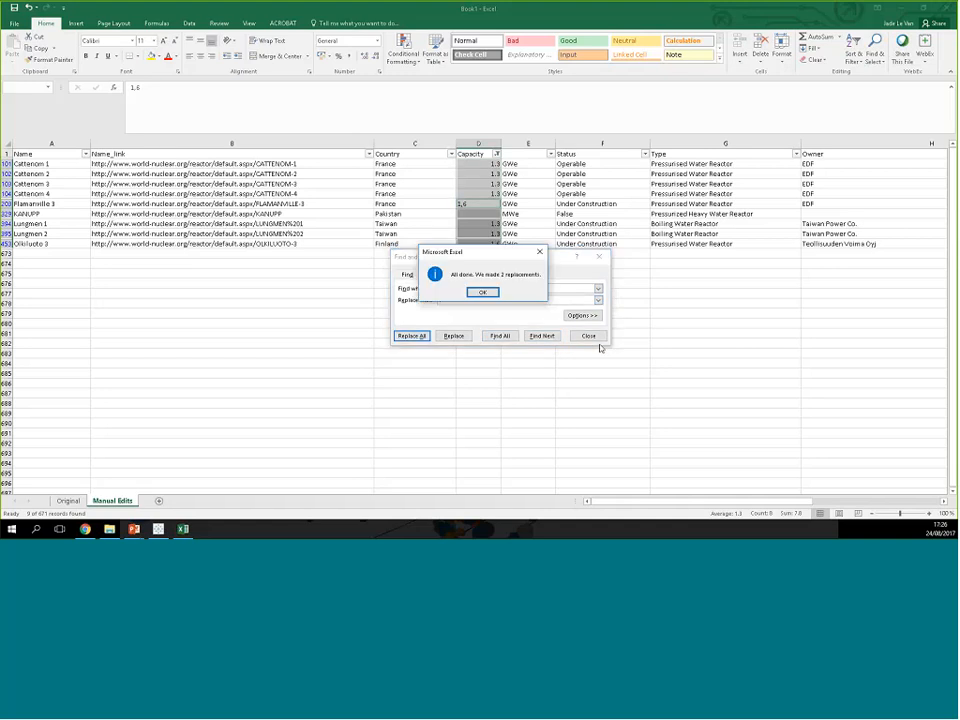
{"action": "key", "text": "Return"}
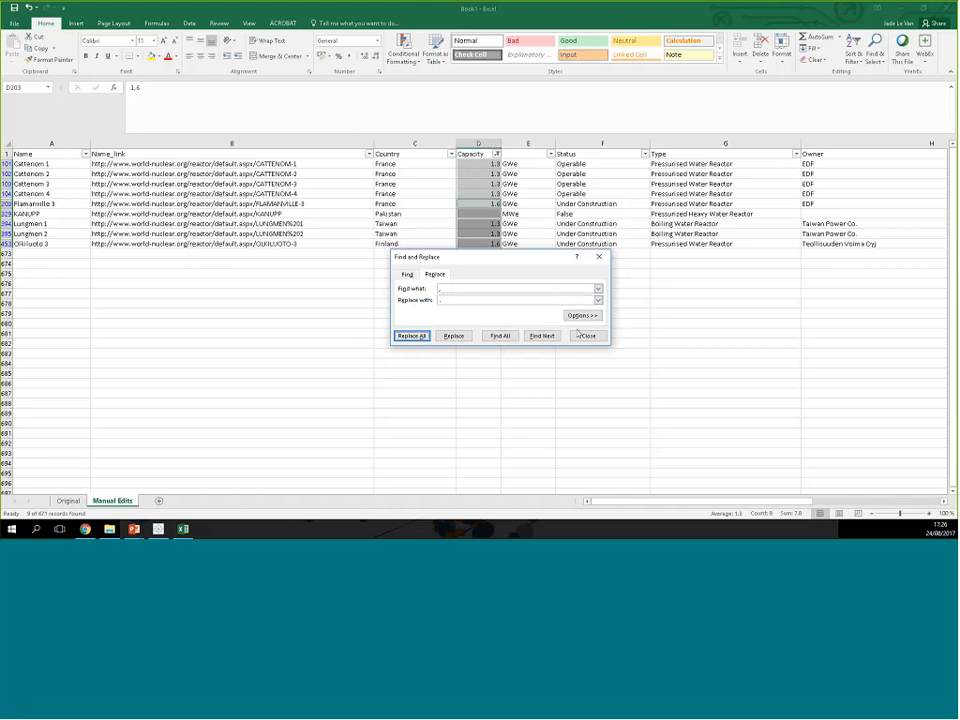
{"action": "left_click", "coordinate": [588, 335]}
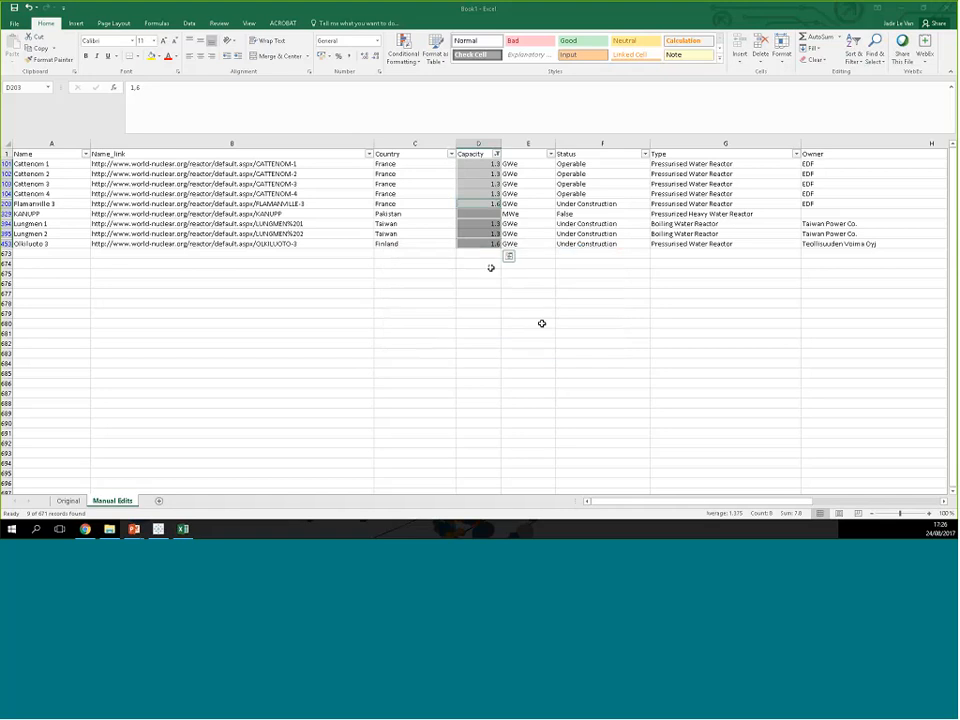
Step: Change the Capacity filter to show only rows with the value 10
{"action": "left_click", "coordinate": [496, 154]}
{"action": "scroll", "coordinate": [481, 195], "scroll_direction": "down", "scroll_amount": 3}
{"action": "scroll", "coordinate": [493, 262], "scroll_direction": "up", "scroll_amount": 3}
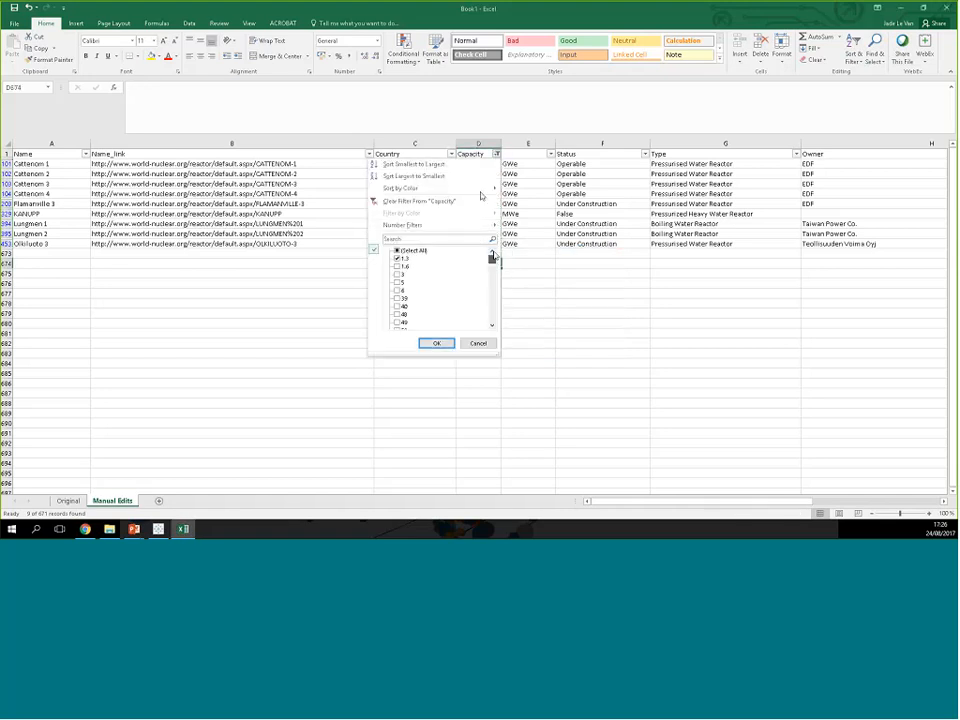
{"action": "left_click", "coordinate": [402, 298]}
{"action": "left_click", "coordinate": [398, 258]}
{"action": "left_click", "coordinate": [436, 343]}
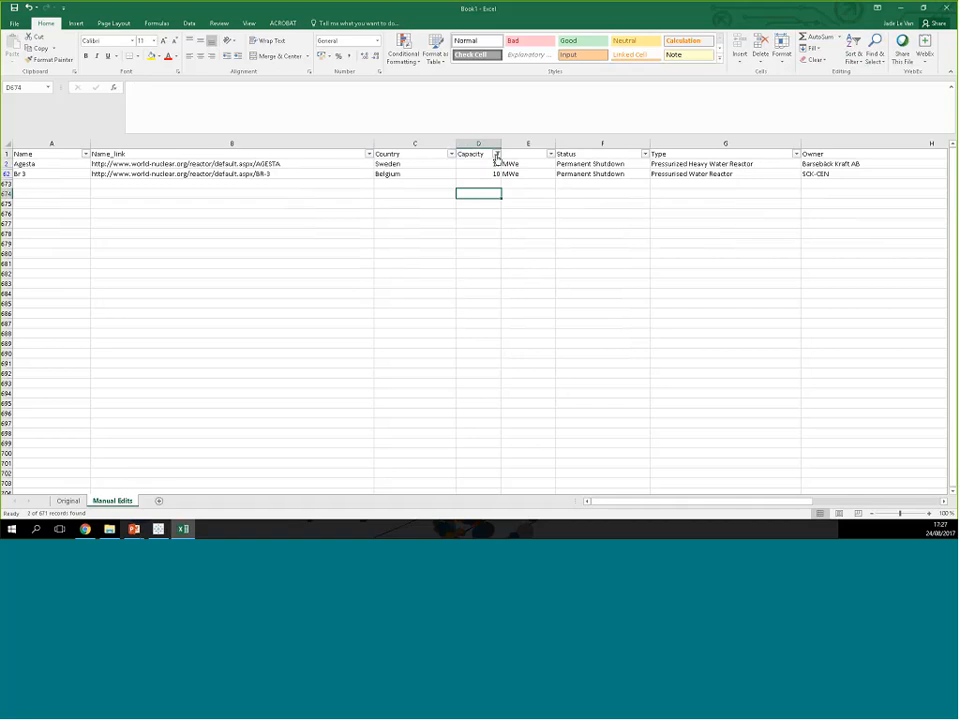
Step: Reselect all Capacity values in the filter to show every row again
{"action": "left_click", "coordinate": [496, 154]}
{"action": "left_click", "coordinate": [398, 250]}
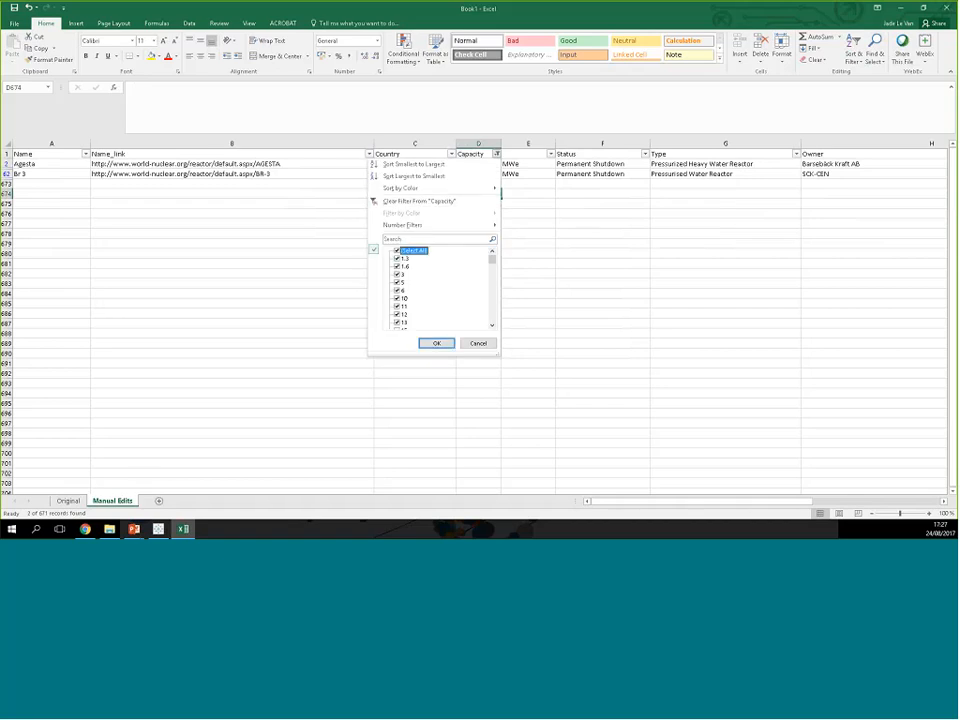
{"action": "left_click", "coordinate": [436, 345]}
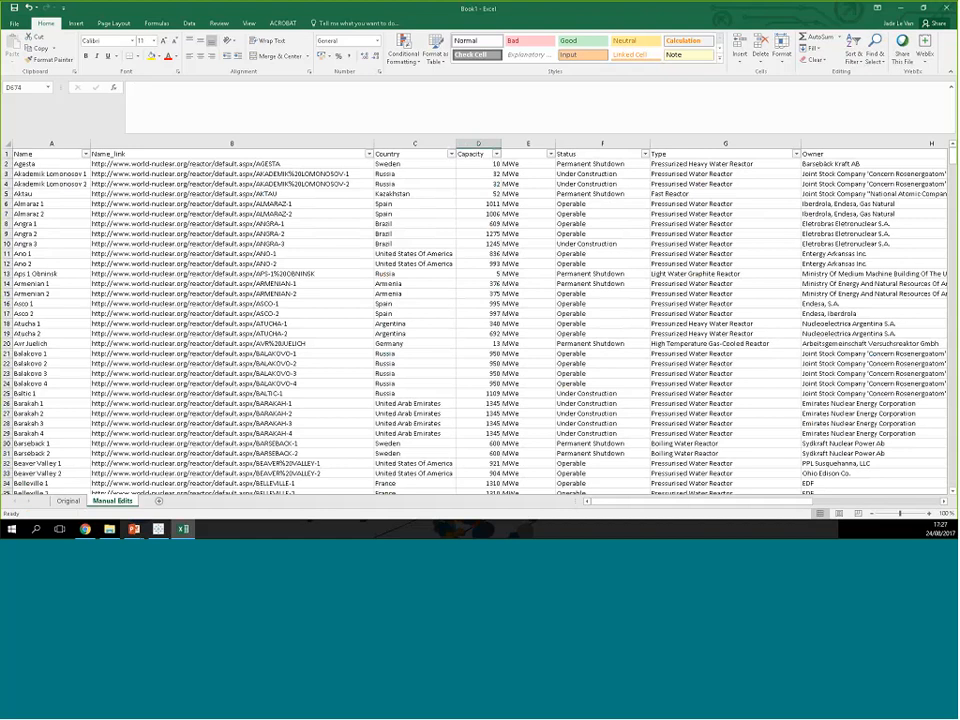
Step: Filter the Country column to show only the two spellings "Ukraine" and "Ukriane"
{"action": "left_click", "coordinate": [451, 154]}
{"action": "scroll", "coordinate": [435, 321], "scroll_direction": "down", "scroll_amount": 5}
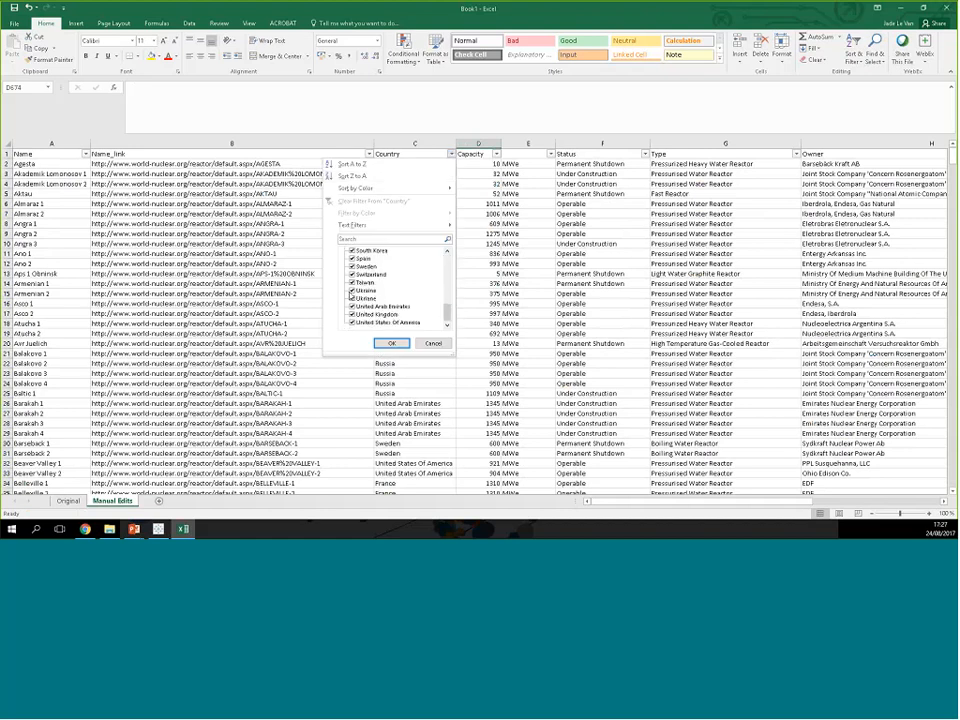
{"action": "scroll", "coordinate": [360, 290], "scroll_direction": "up", "scroll_amount": 5}
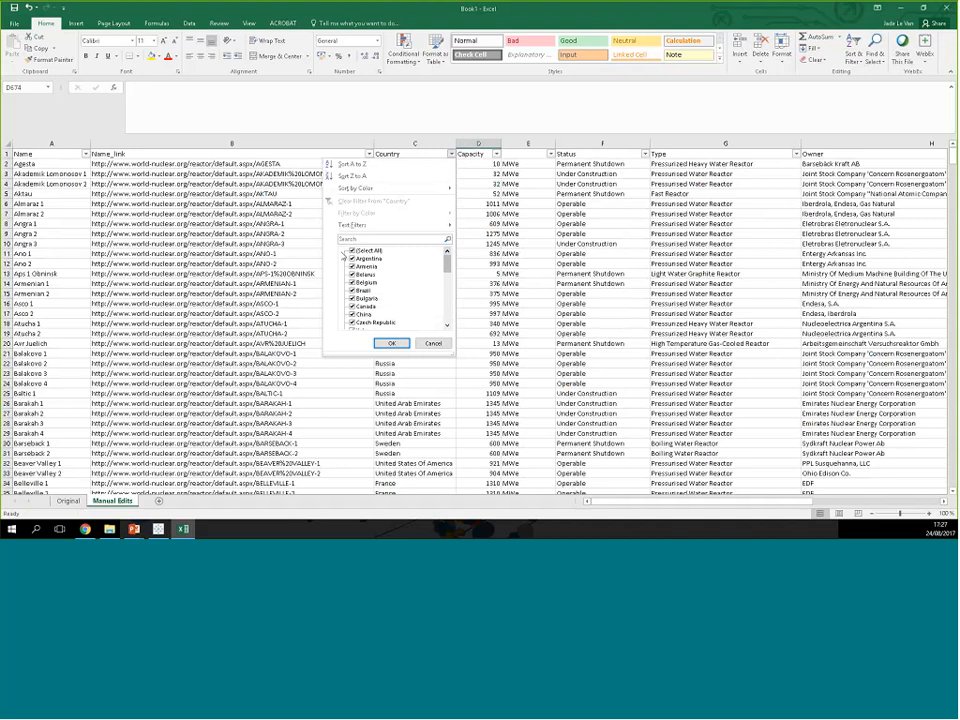
{"action": "left_click", "coordinate": [378, 251]}
{"action": "scroll", "coordinate": [383, 259], "scroll_direction": "down", "scroll_amount": 5}
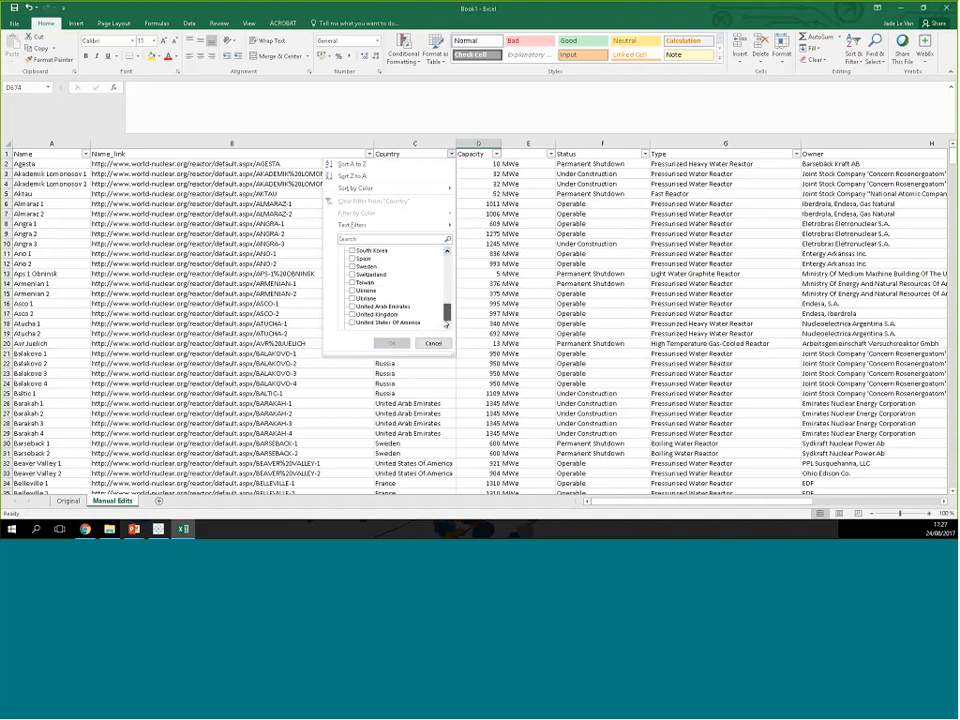
{"action": "left_click", "coordinate": [354, 291]}
{"action": "left_click", "coordinate": [352, 291]}
{"action": "left_click", "coordinate": [392, 343]}
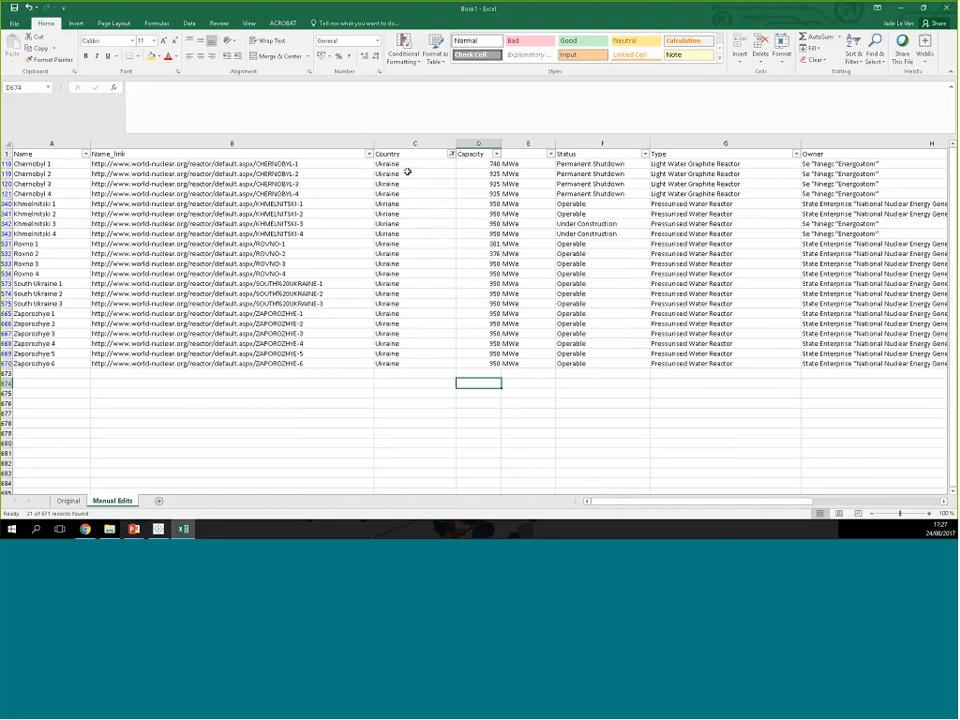
Step: Replace the misspelled "Ukriane" in the Country cells of Khmelnitski 1 to 4 with "Ukraine" copied from the Rovno 1 row
{"action": "left_click", "coordinate": [400, 164]}
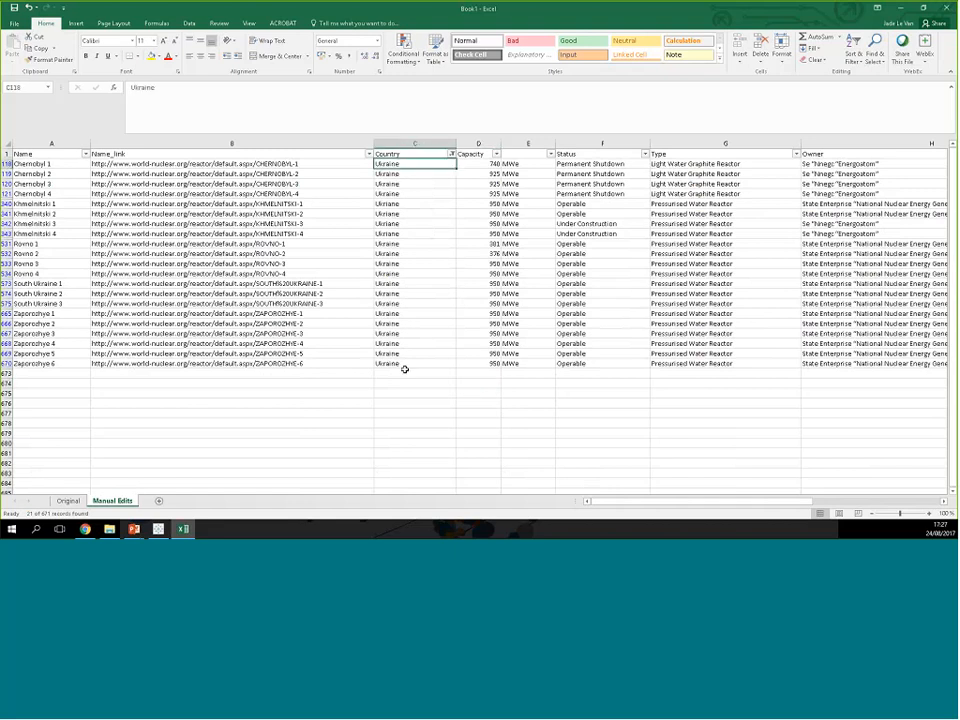
{"action": "left_click", "coordinate": [405, 234]}
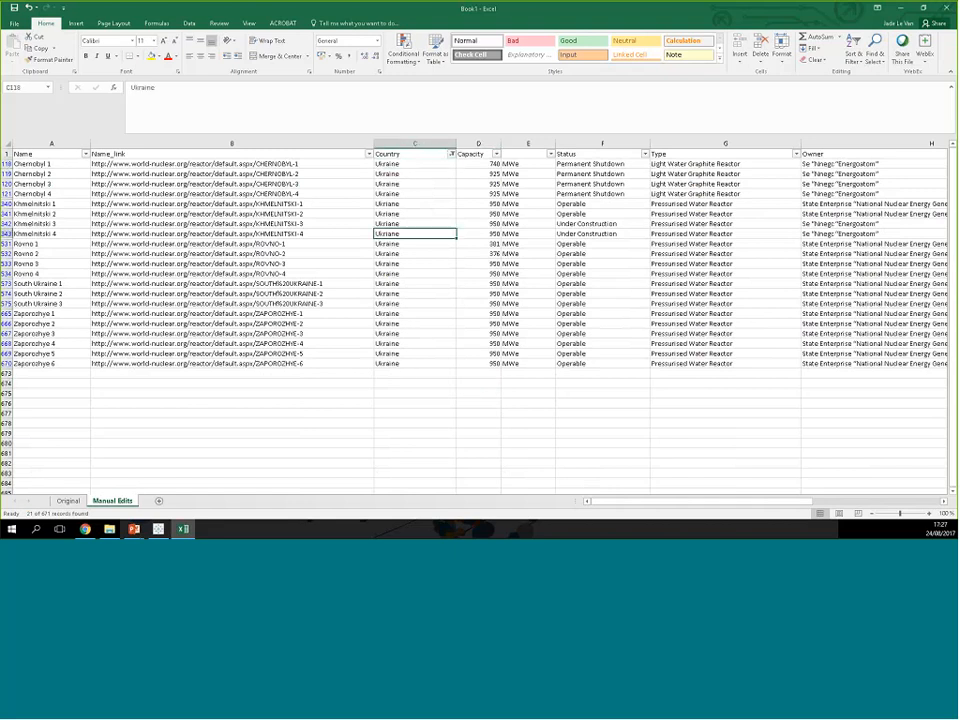
{"action": "left_click", "coordinate": [405, 244]}
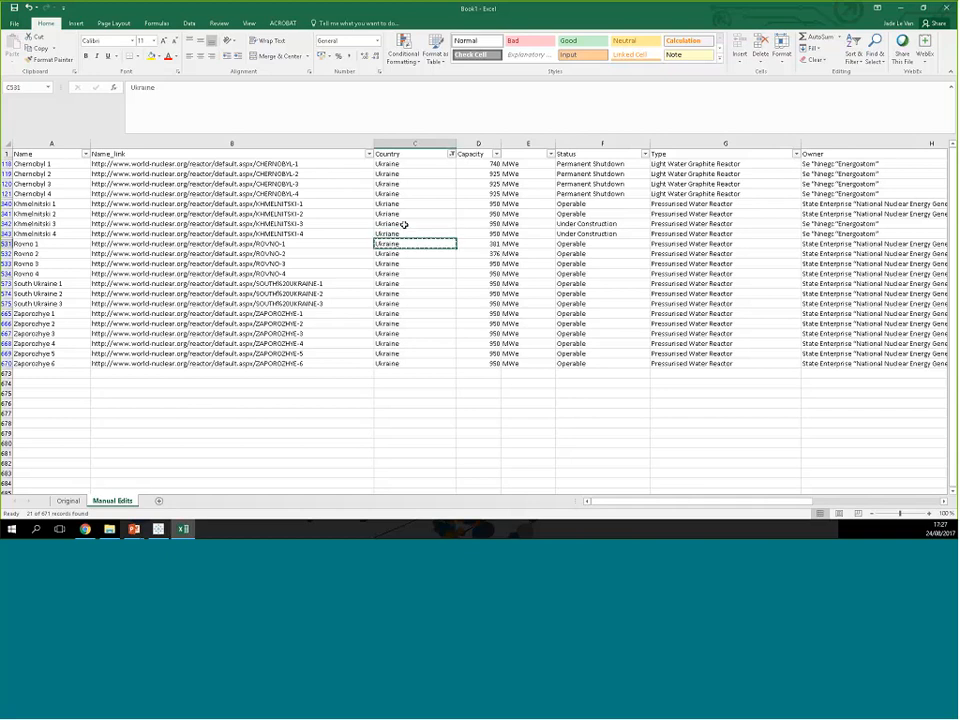
{"action": "key", "text": "ctrl+c"}
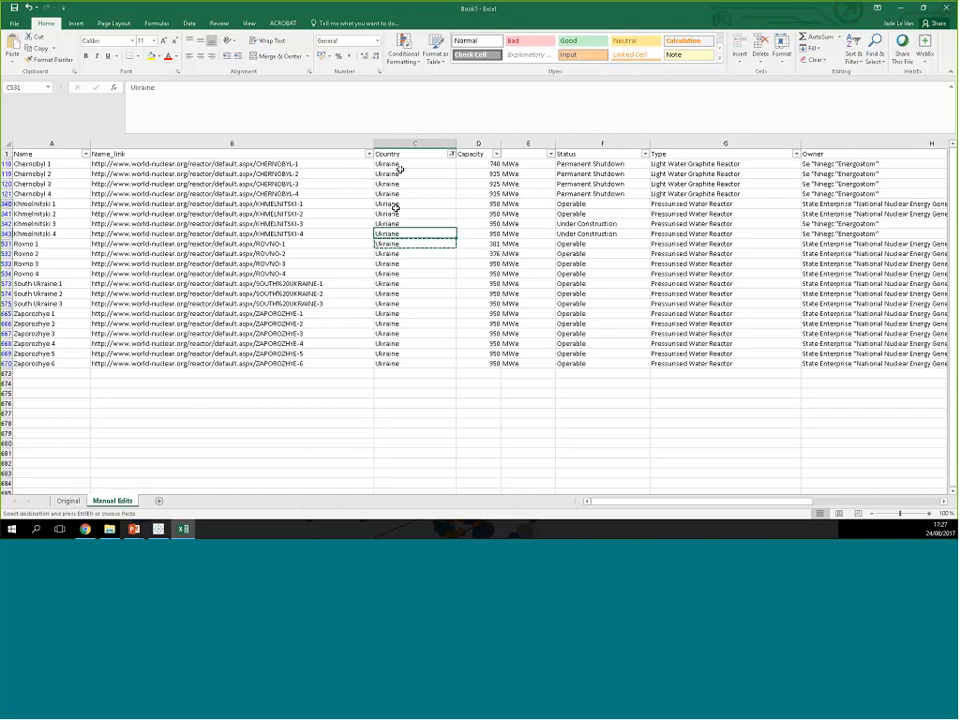
{"action": "left_click_drag", "start_coordinate": [396, 205], "coordinate": [400, 240]}
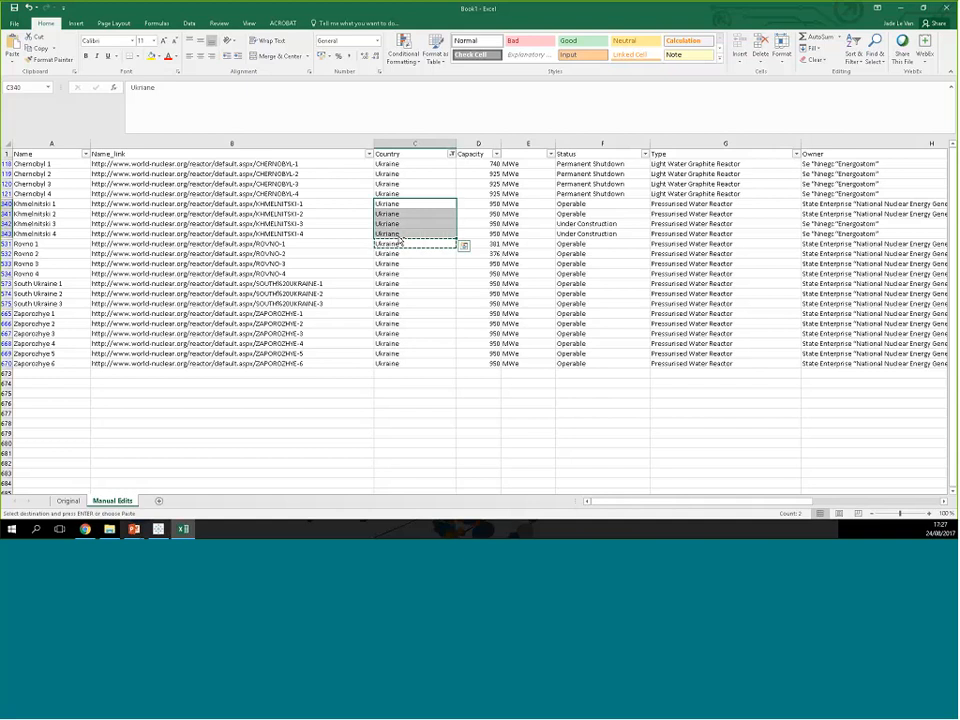
{"action": "key", "text": "ctrl+v"}
{"action": "left_click", "coordinate": [427, 281]}
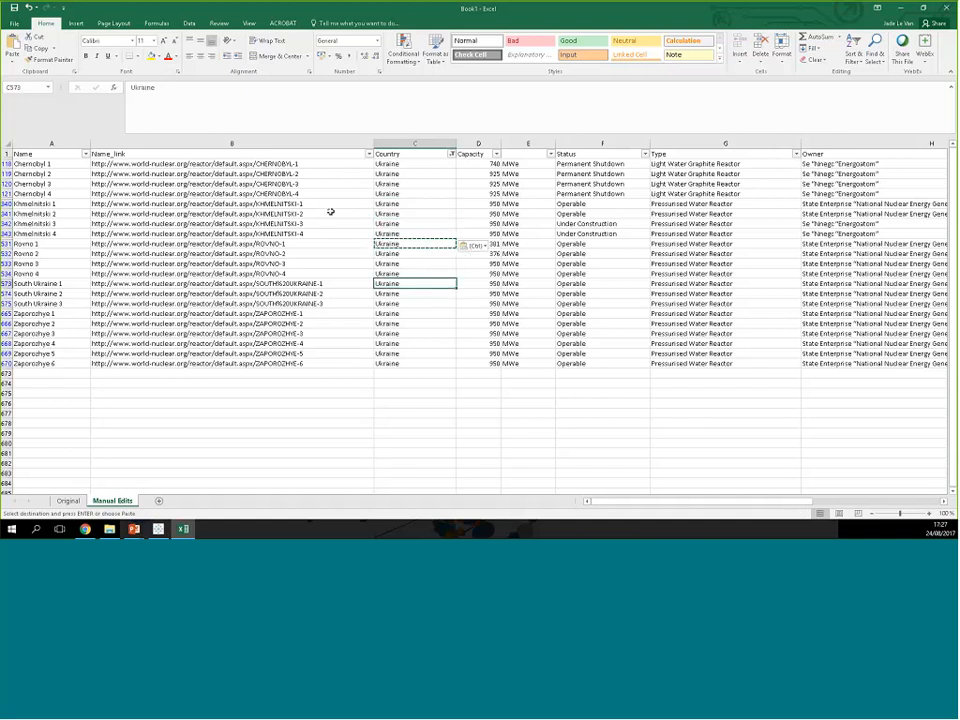
Step: Reselect all countries in the Country filter to show every row again
{"action": "left_click", "coordinate": [451, 154]}
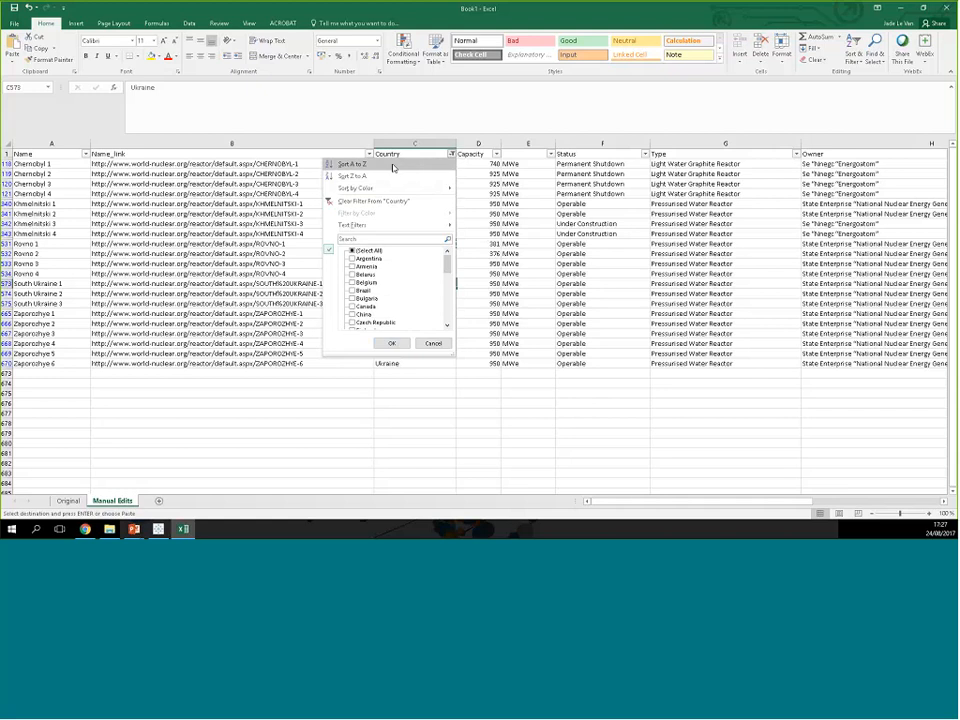
{"action": "left_click", "coordinate": [358, 250]}
{"action": "left_click", "coordinate": [390, 342]}
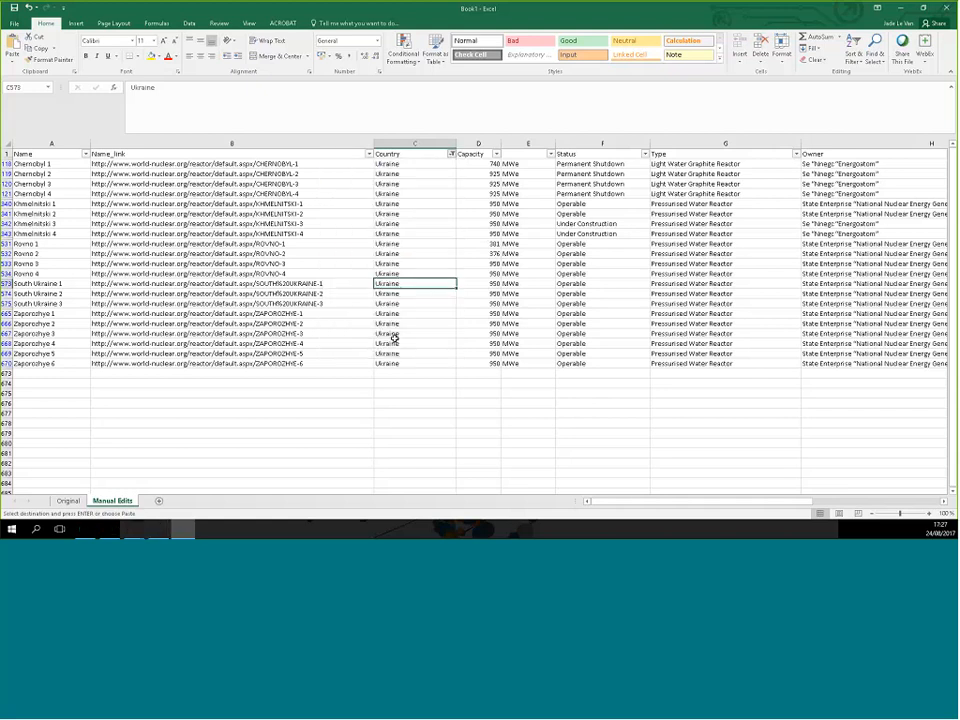
Step: Insert an empty column between the Capacity column and the column holding the MWe units
{"action": "left_click", "coordinate": [515, 138]}
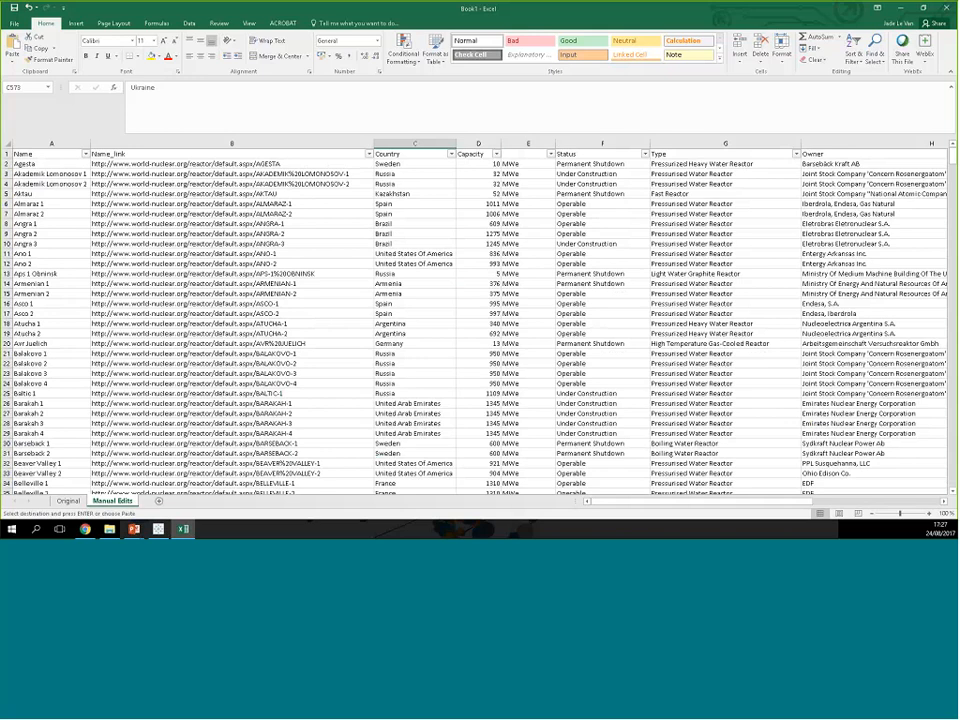
{"action": "left_click", "coordinate": [513, 143]}
{"action": "left_click", "coordinate": [507, 143]}
{"action": "right_click", "coordinate": [507, 143]}
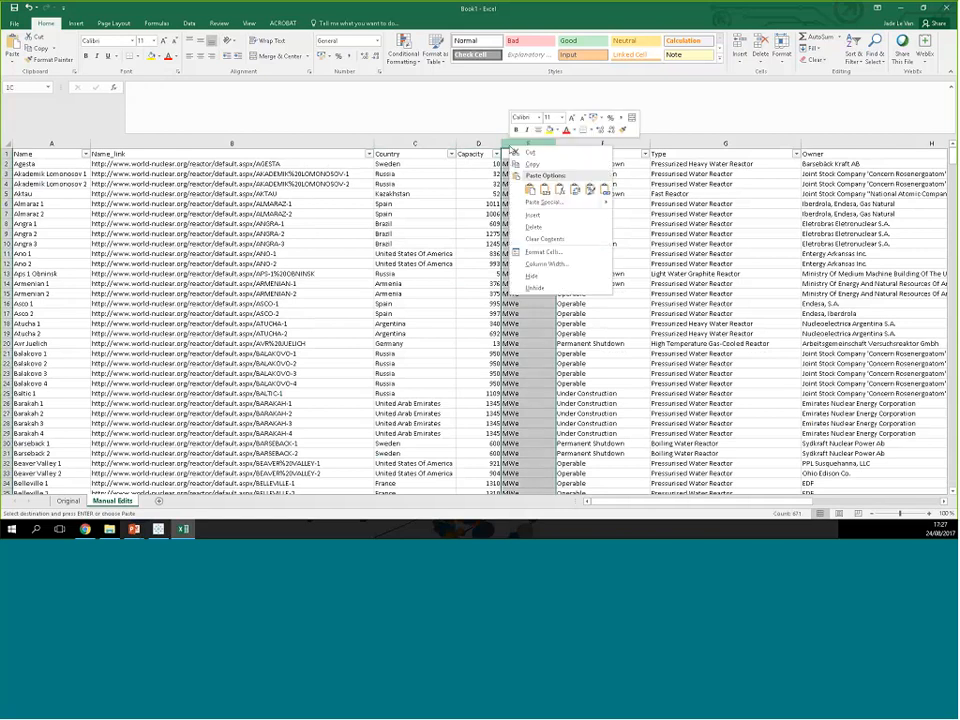
{"action": "left_click", "coordinate": [533, 181]}
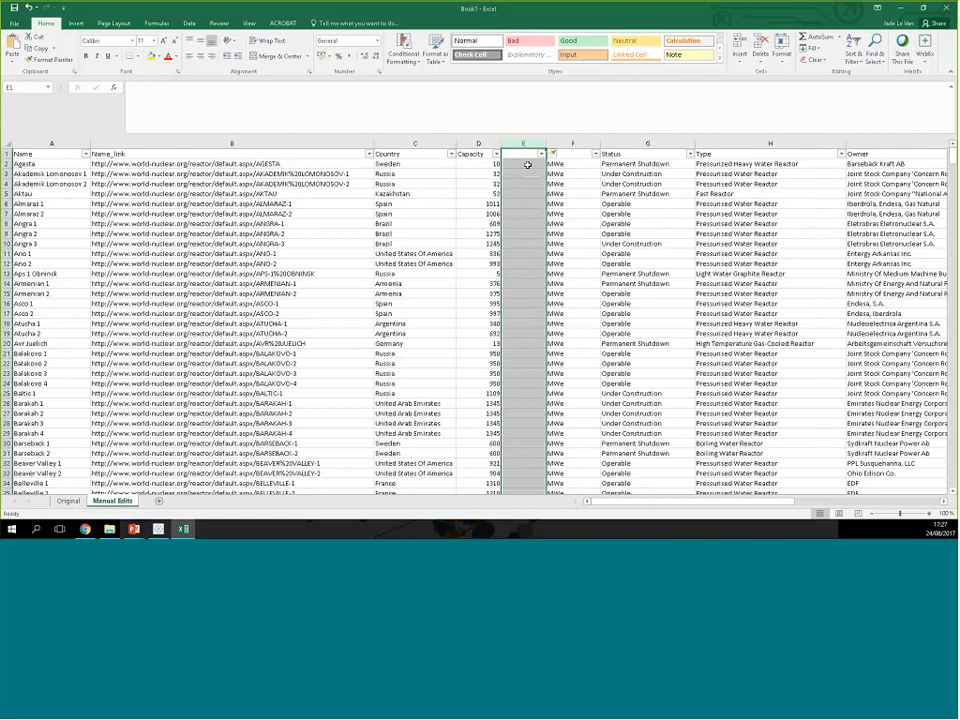
{"action": "left_click", "coordinate": [522, 166]}
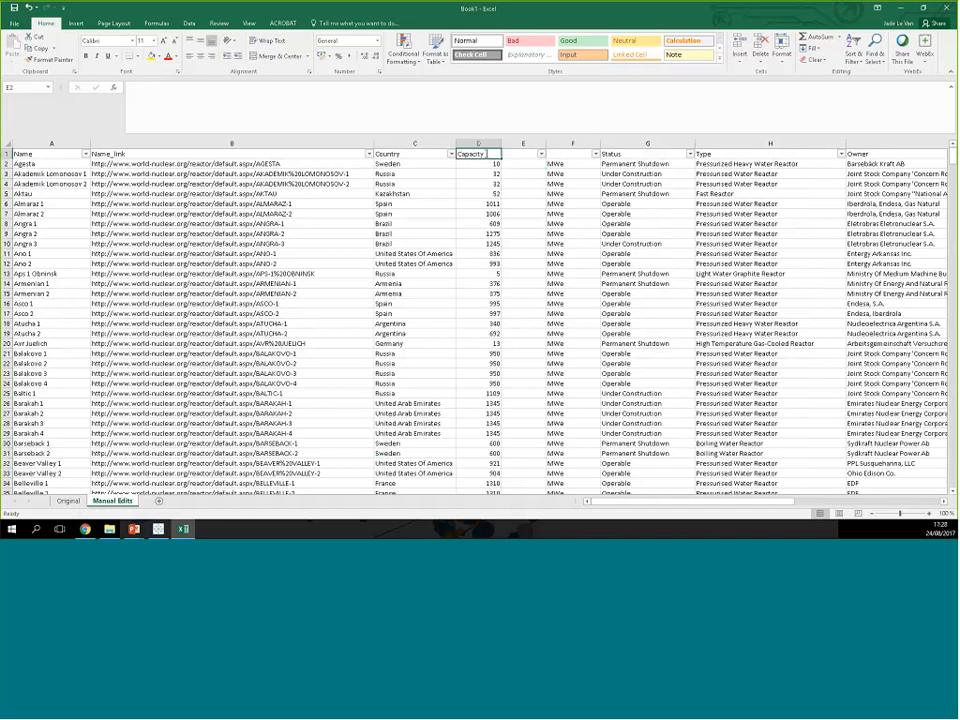
Step: Rename the Capacity header as "Capacity (MWe)" and widen columns D and E
{"action": "double_click", "coordinate": [484, 154]}
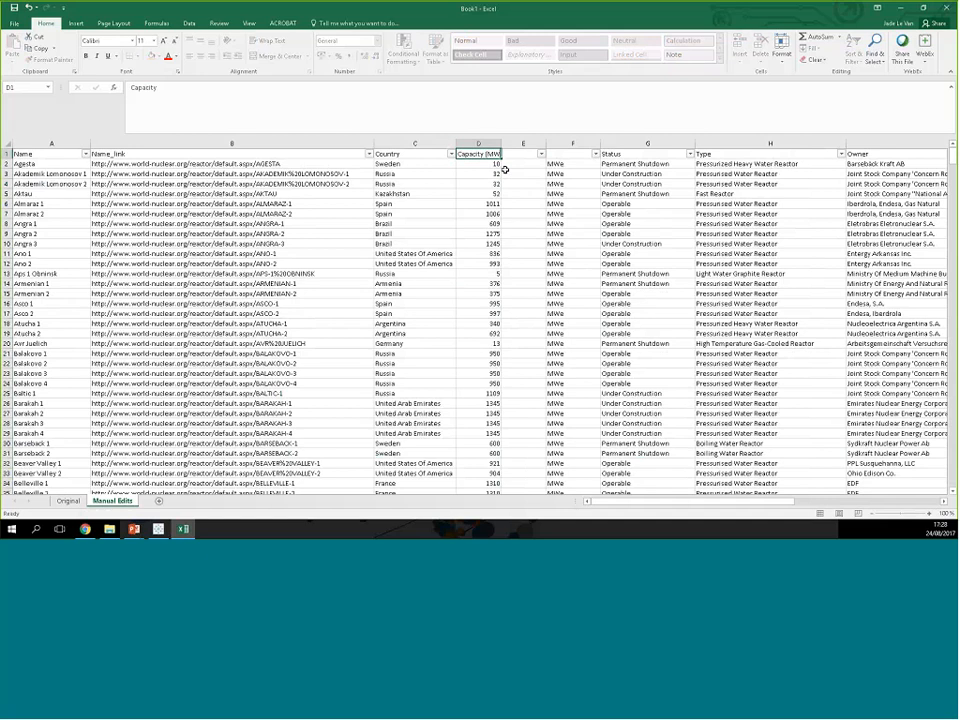
{"action": "type", "text": "(MWe)"}
{"action": "key", "text": "Return"}
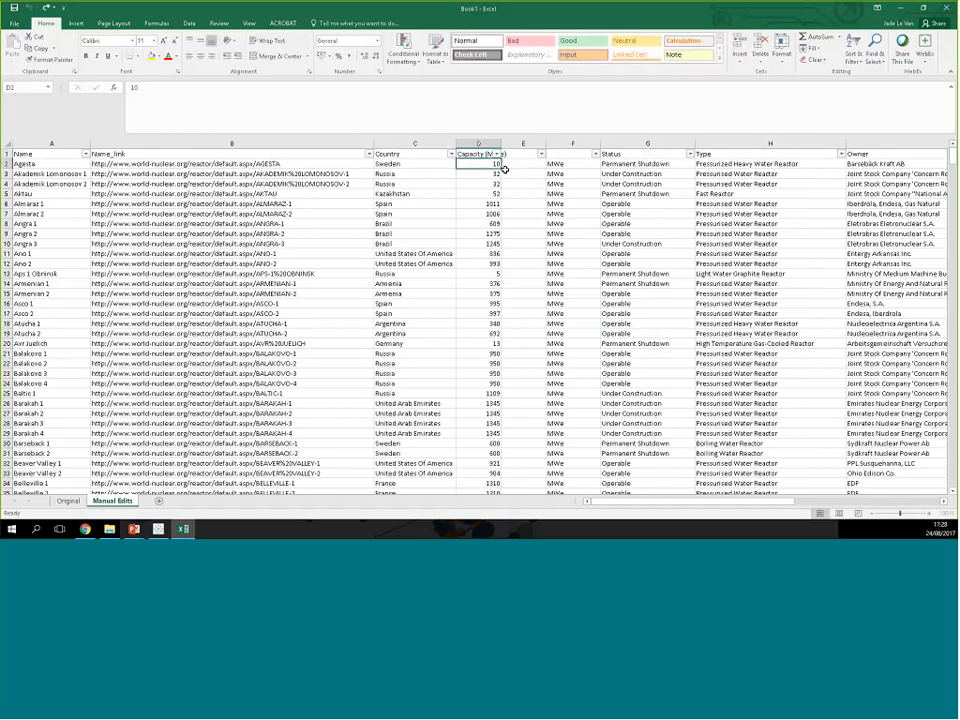
{"action": "left_click_drag", "start_coordinate": [504, 143], "coordinate": [589, 143]}
Step: Enter the formula =IF(F2="GWe";D2*1000;D2) in cell E2 to convert GWe capacities to MWe
{"action": "left_click", "coordinate": [560, 162]}
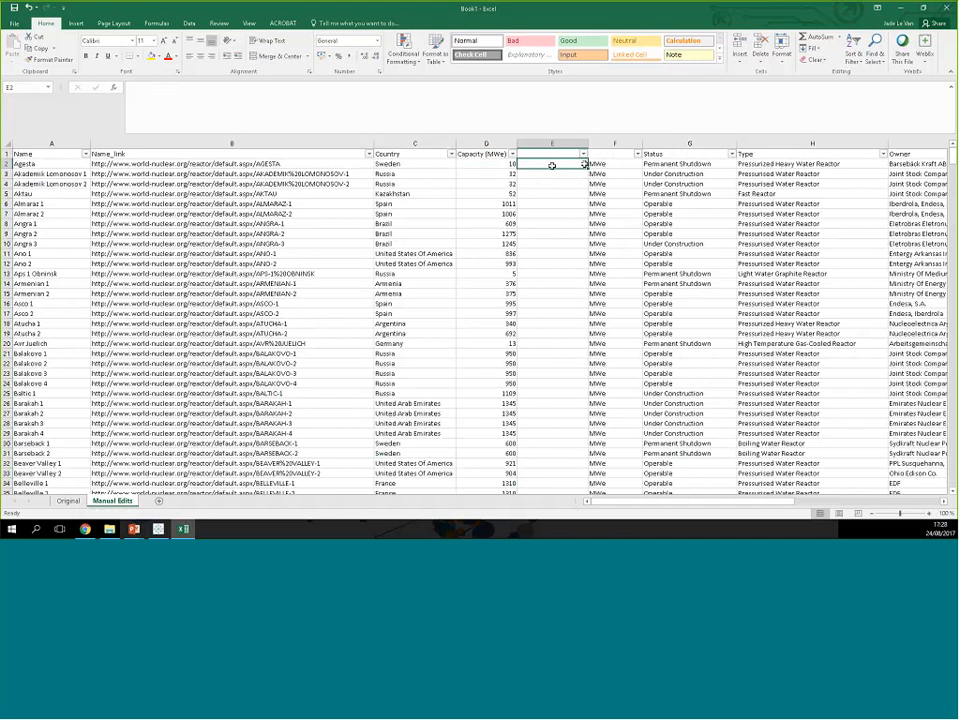
{"action": "left_click", "coordinate": [617, 164]}
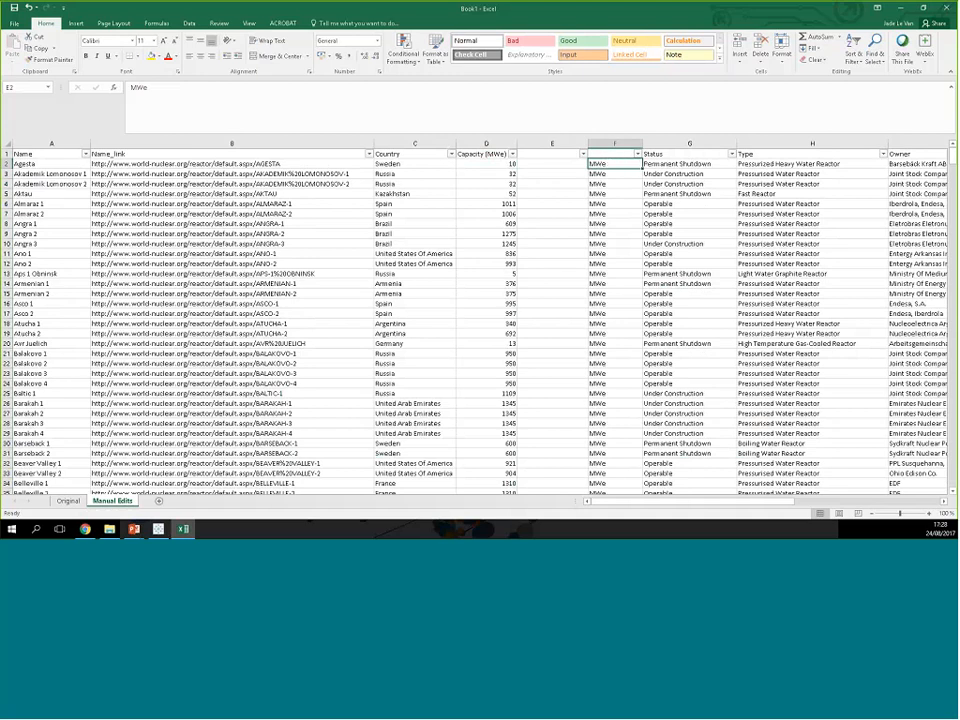
{"action": "left_click", "coordinate": [494, 165]}
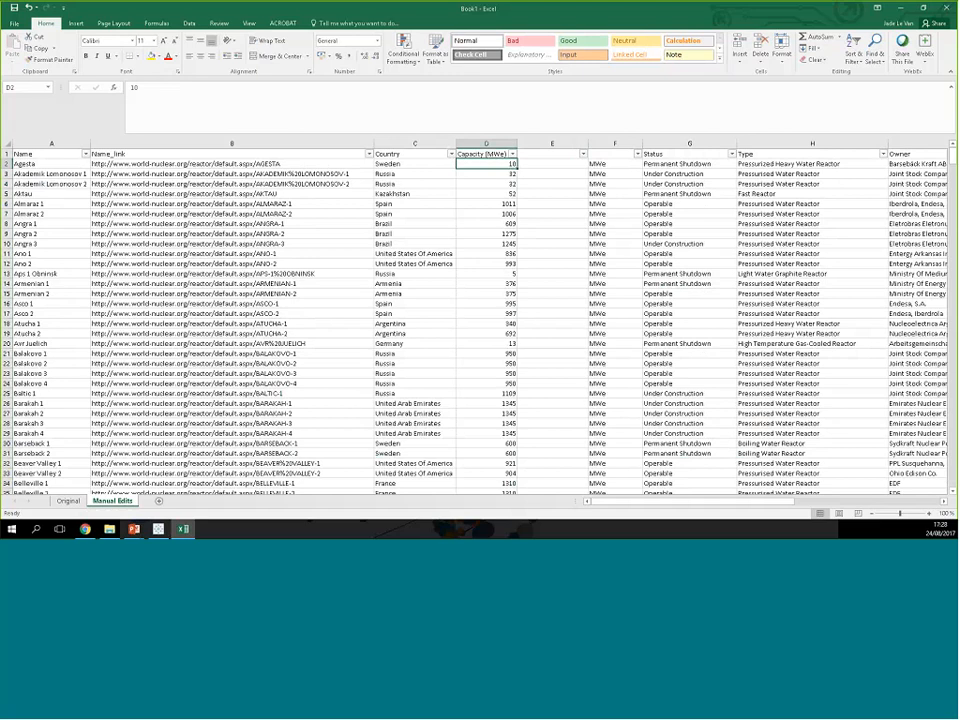
{"action": "left_click", "coordinate": [532, 165]}
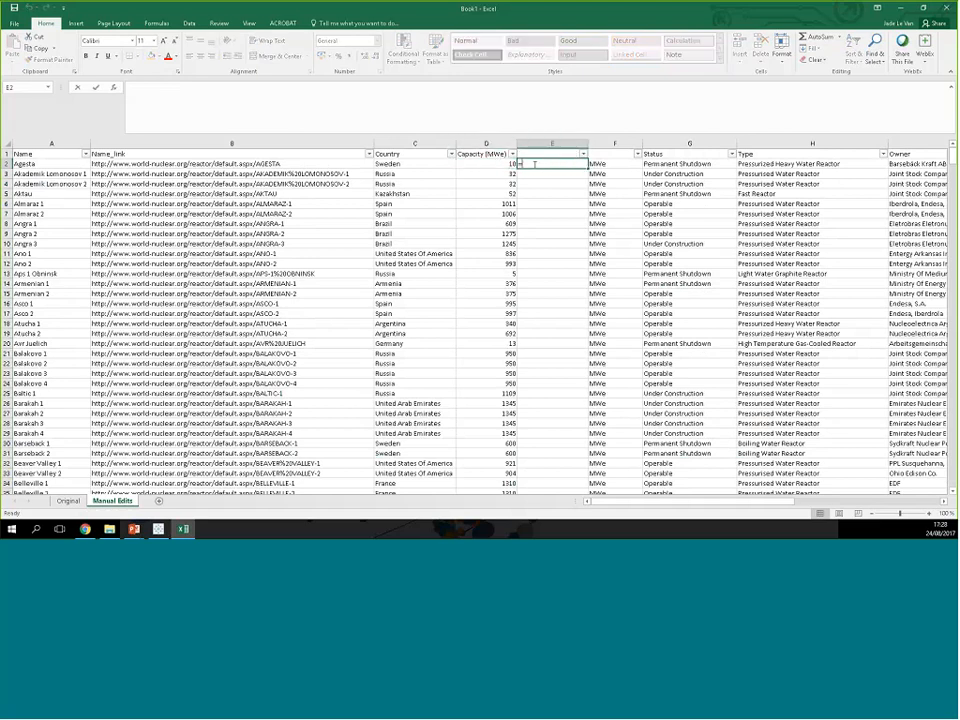
{"action": "type", "text": "=IF("}
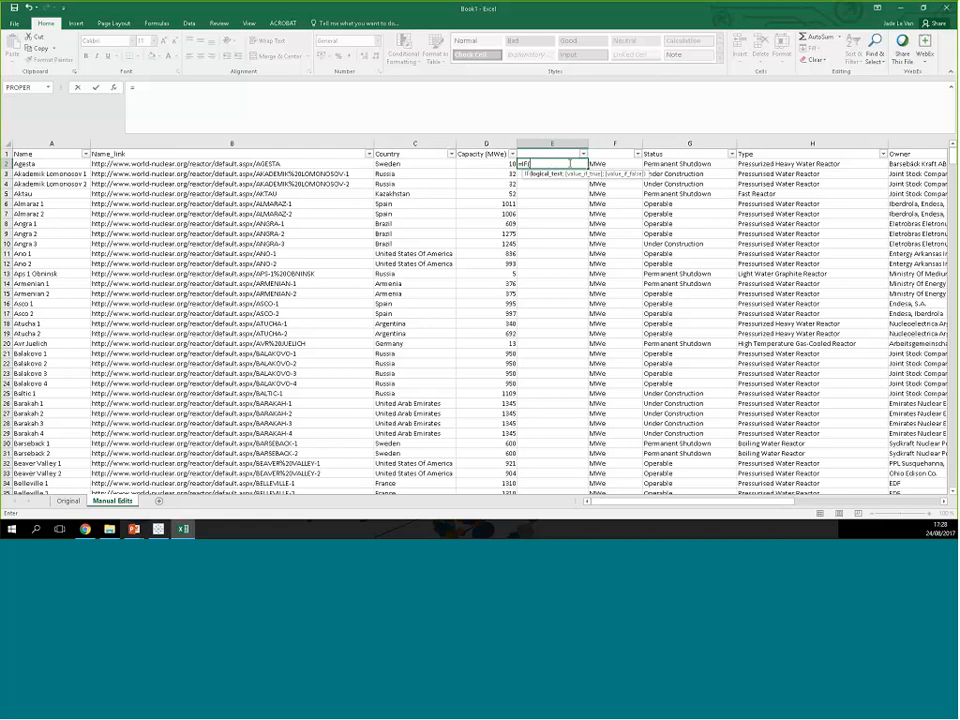
{"action": "left_click", "coordinate": [611, 165]}
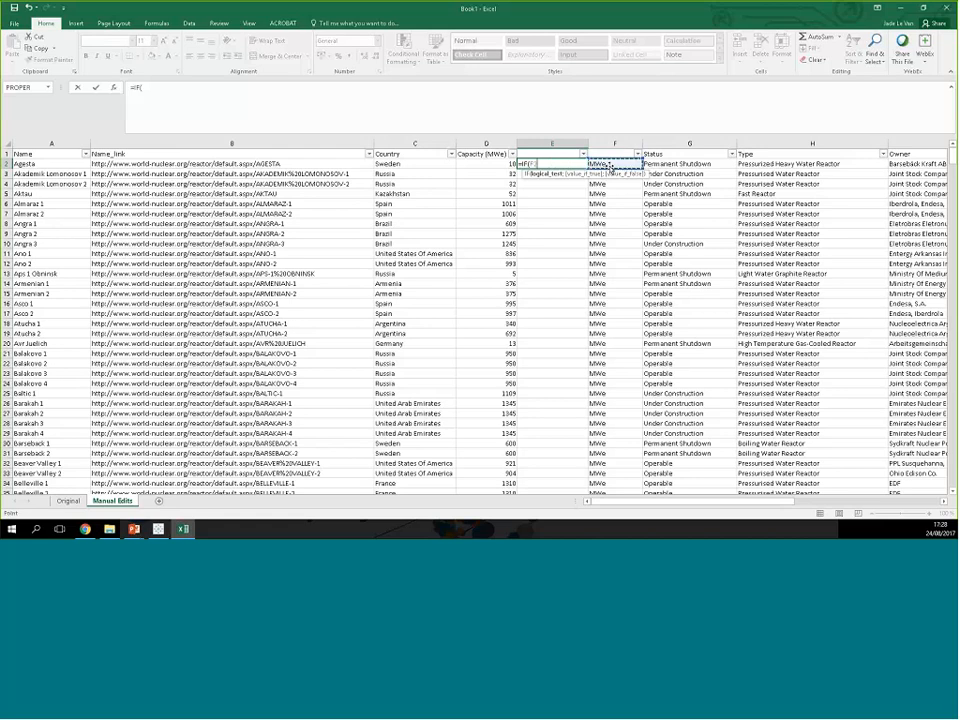
{"action": "type", "text": "="}
{"action": "type", "text": "\"M"}
{"action": "type", "text": "W"}
{"action": "type", "text": "e\""}
{"action": "type", "text": ","}
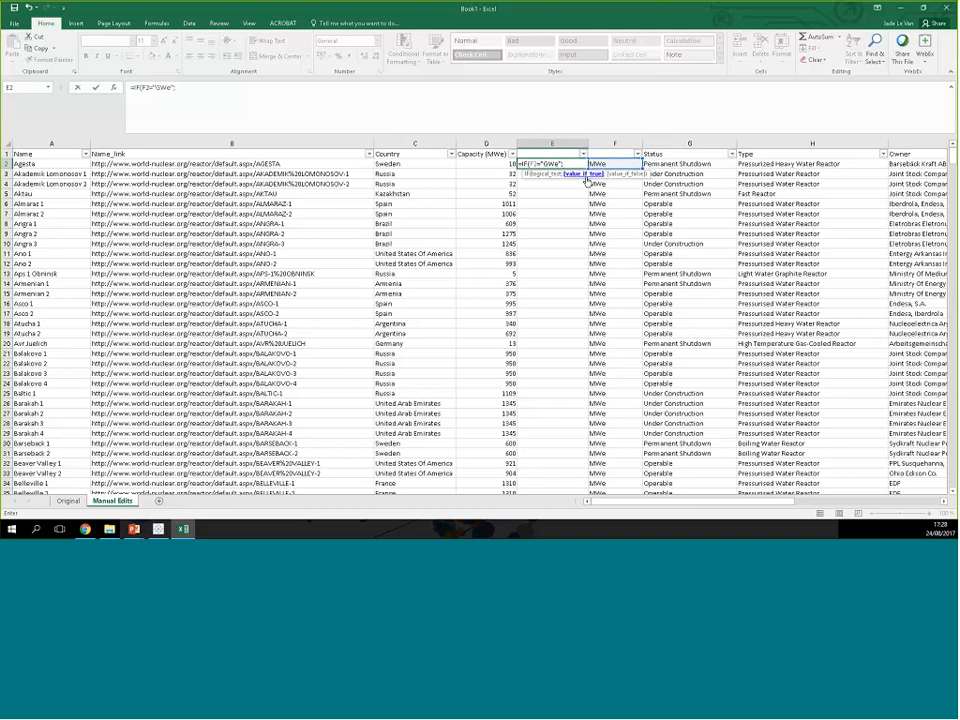
{"action": "left_click", "coordinate": [507, 163]}
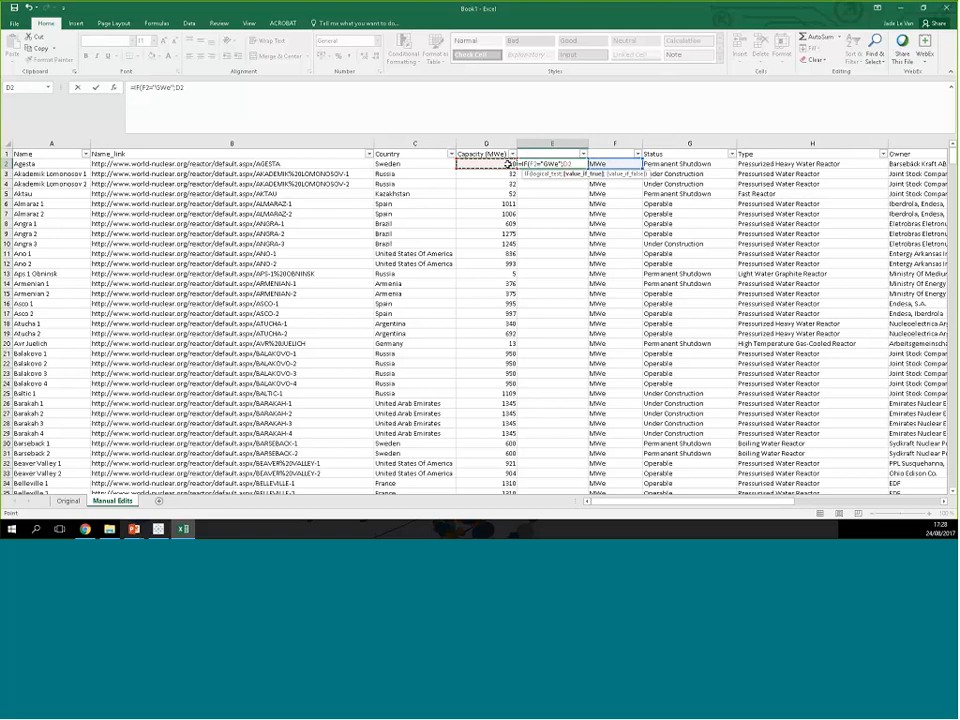
{"action": "type", "text": "*1000;"}
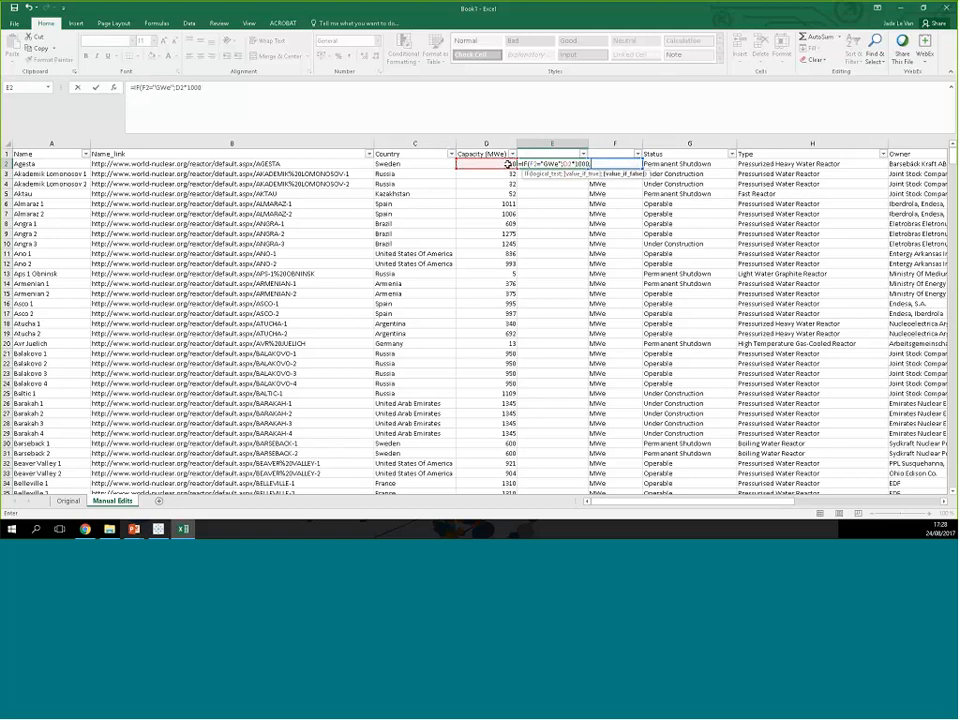
{"action": "left_click", "coordinate": [504, 165]}
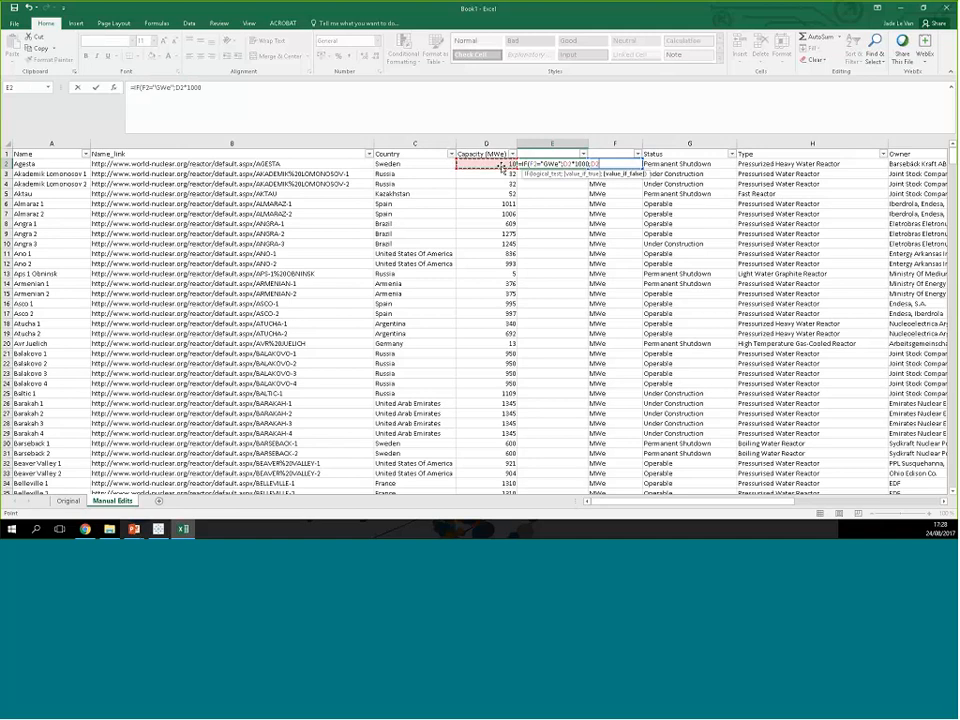
{"action": "key", "text": "Return"}
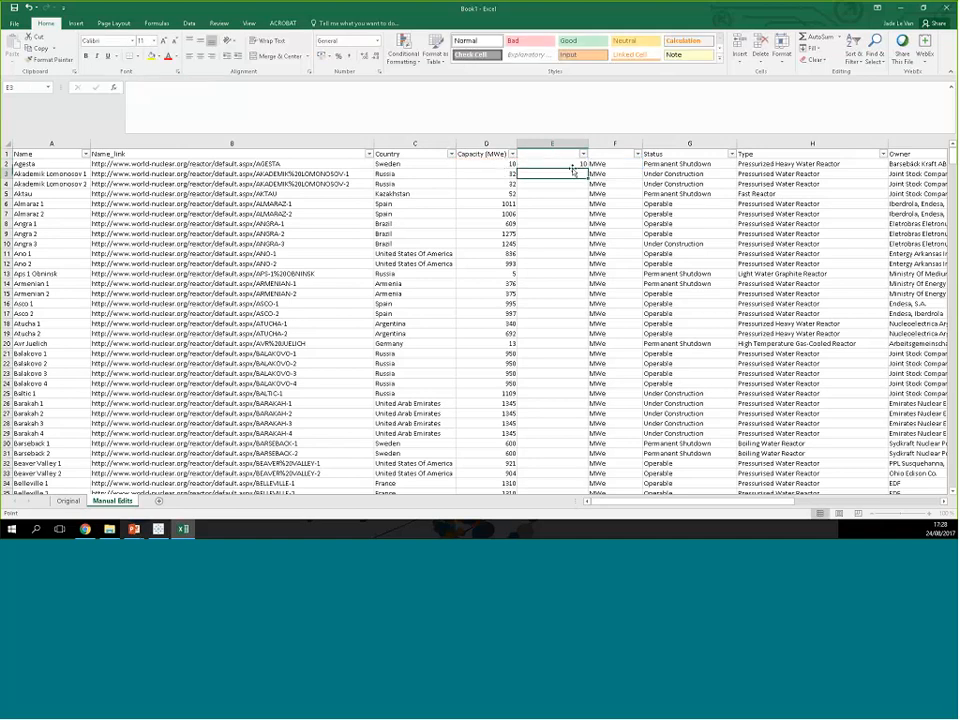
Step: Fill the E2 formula down to the last data row and check the converted values in the column's filter list
{"action": "left_click", "coordinate": [574, 164]}
{"action": "double_click", "coordinate": [588, 168]}
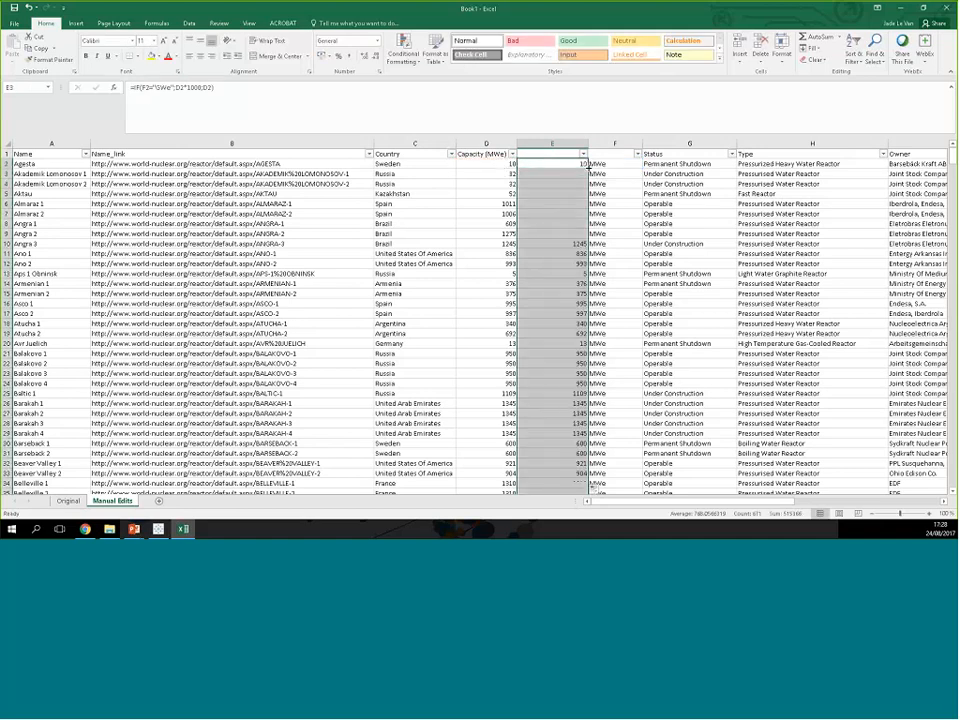
{"action": "left_click", "coordinate": [583, 156]}
{"action": "left_click_drag", "start_coordinate": [579, 252], "coordinate": [589, 330]}
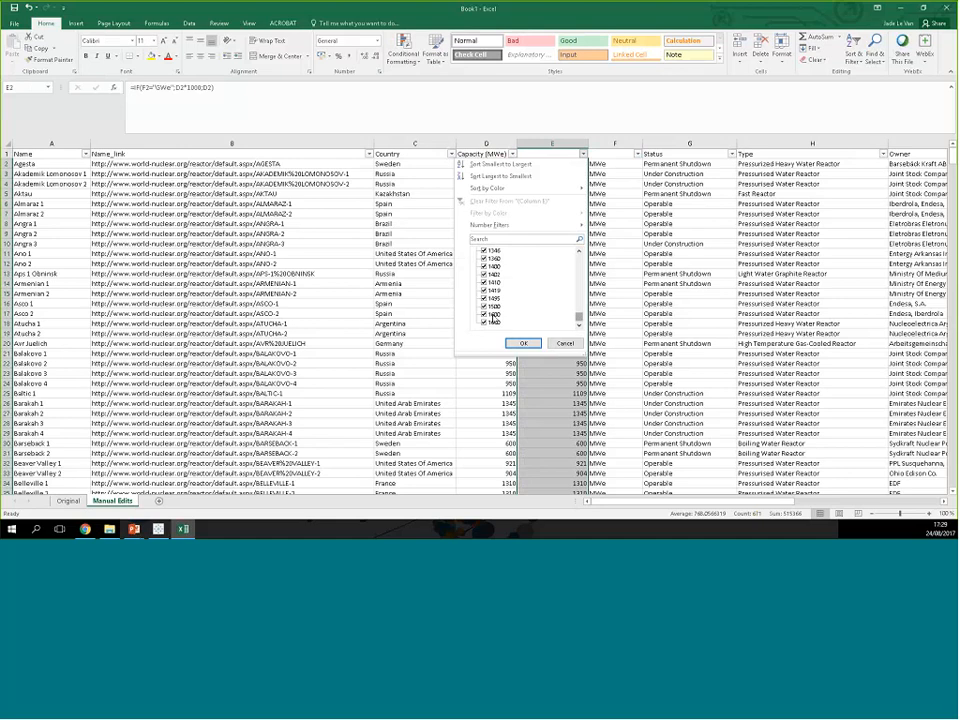
{"action": "left_click_drag", "start_coordinate": [579, 320], "coordinate": [575, 257]}
{"action": "left_click", "coordinate": [524, 343]}
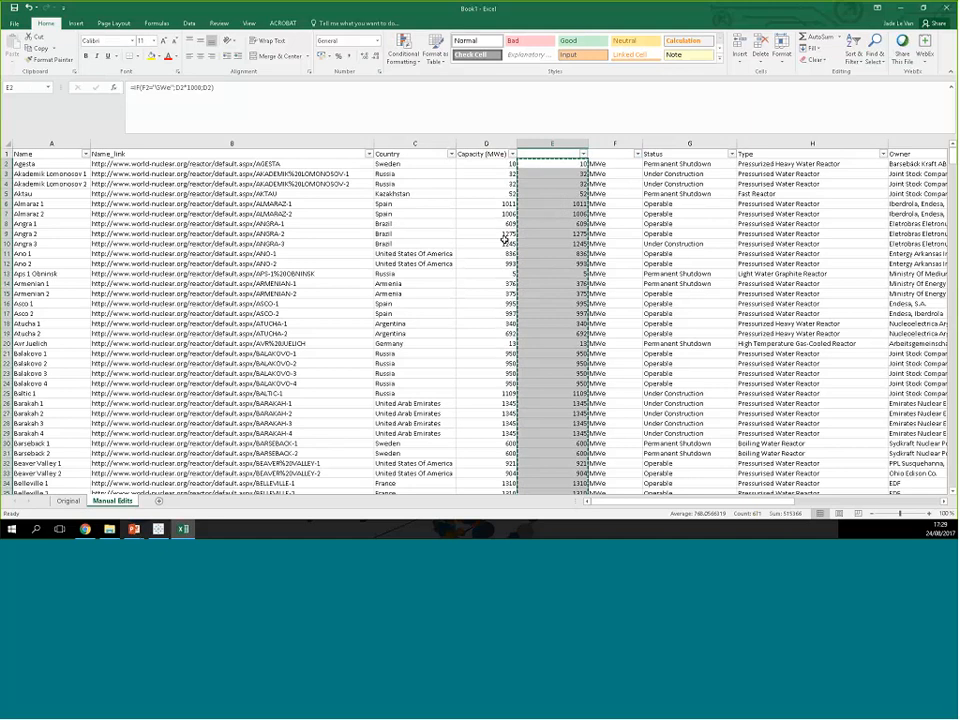
Step: Copy the converted capacities and paste them as values over the existing Capacity (MWe) data from D2 down, replacing the old data
{"action": "key", "text": "ctrl+c"}
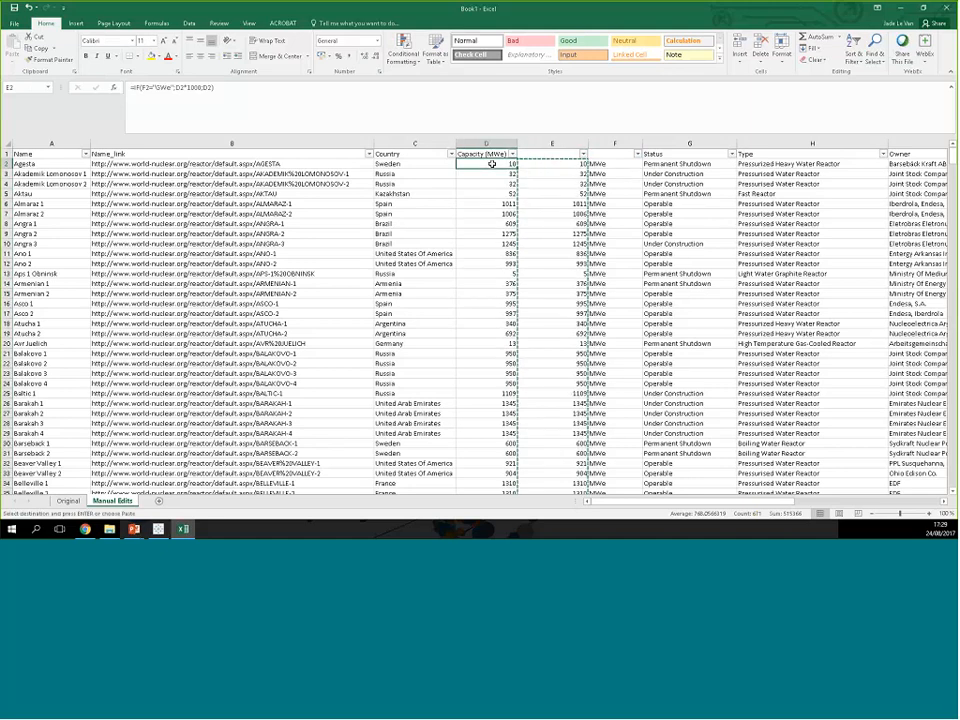
{"action": "left_click", "coordinate": [492, 163]}
{"action": "key", "text": "ctrl+shift+Down"}
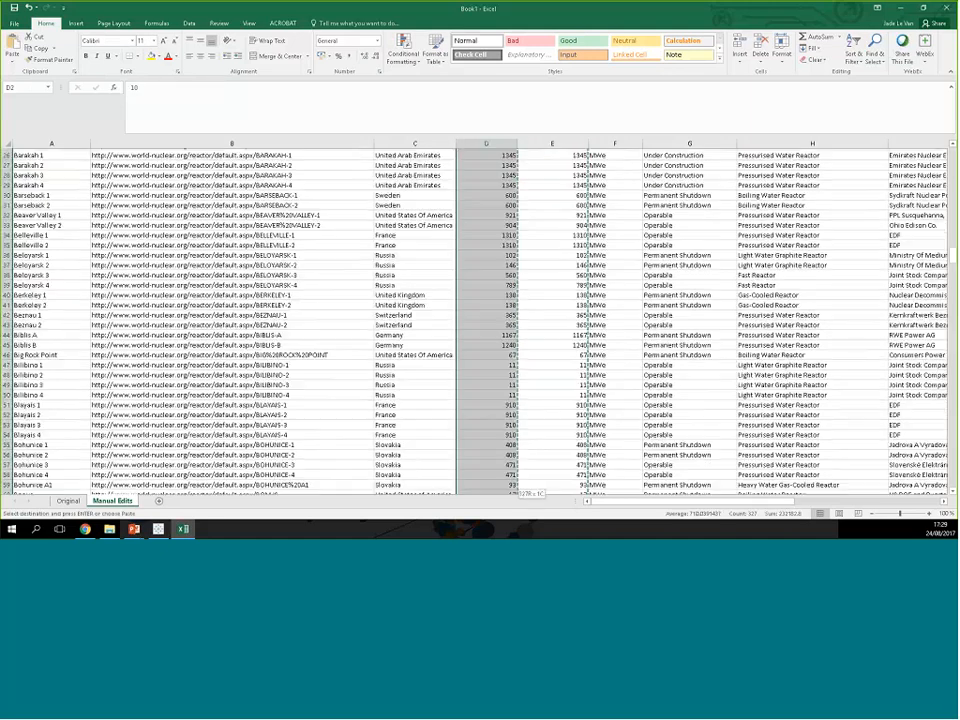
{"action": "left_click", "coordinate": [12, 62]}
{"action": "left_click", "coordinate": [14, 127]}
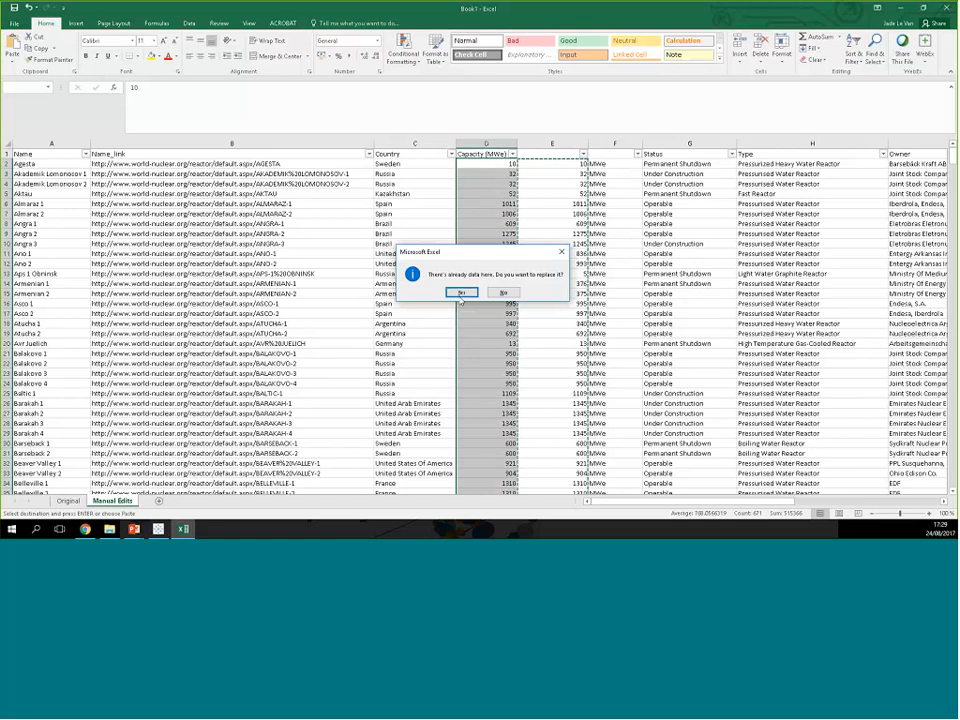
{"action": "left_click", "coordinate": [461, 293]}
Step: Delete helper column E together with the units column F
{"action": "left_click", "coordinate": [550, 143]}
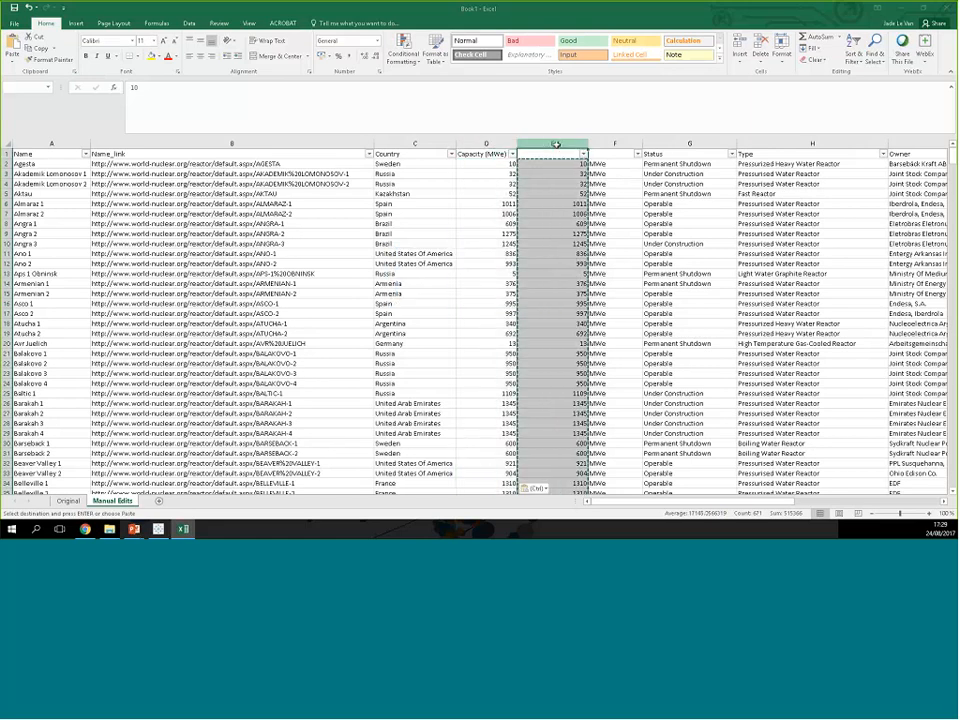
{"action": "left_click_drag", "start_coordinate": [550, 143], "coordinate": [600, 140]}
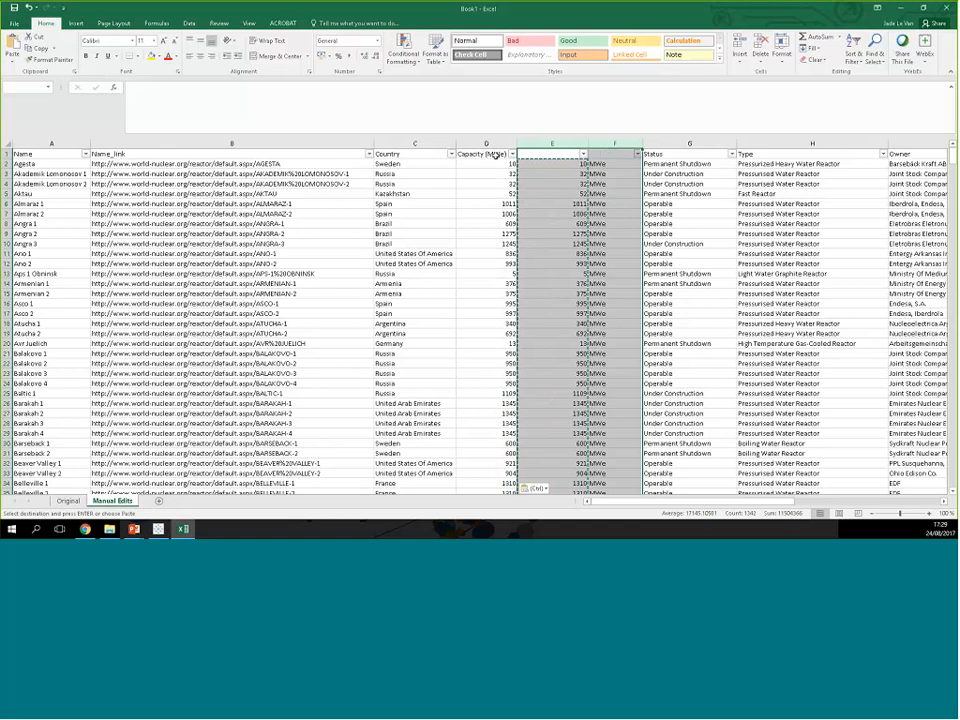
{"action": "right_click", "coordinate": [560, 140]}
{"action": "left_click", "coordinate": [600, 232]}
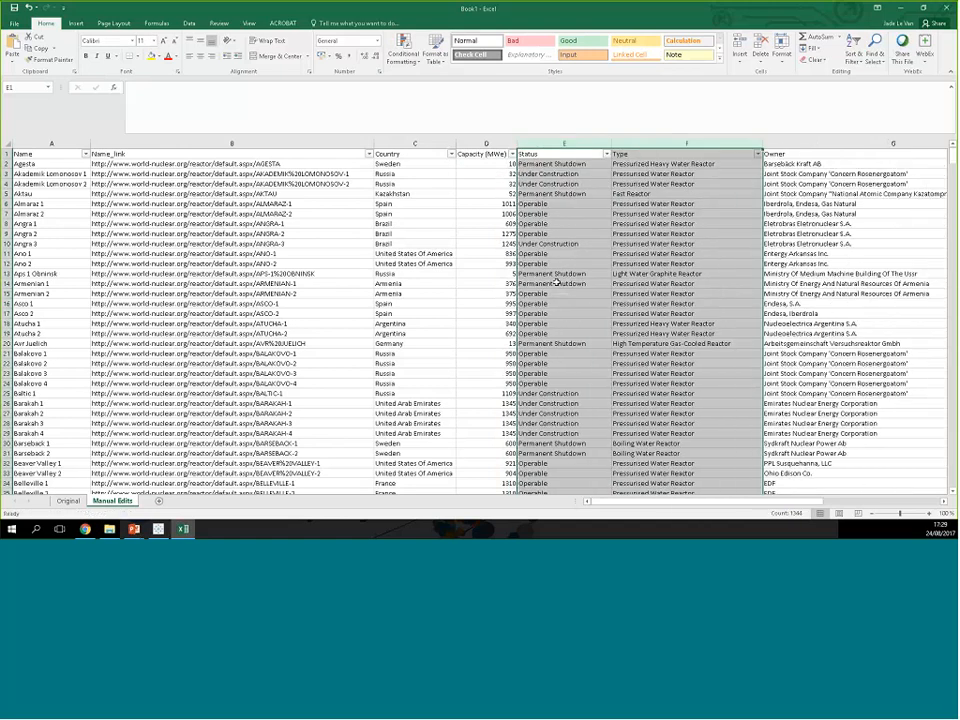
{"action": "left_click", "coordinate": [556, 283]}
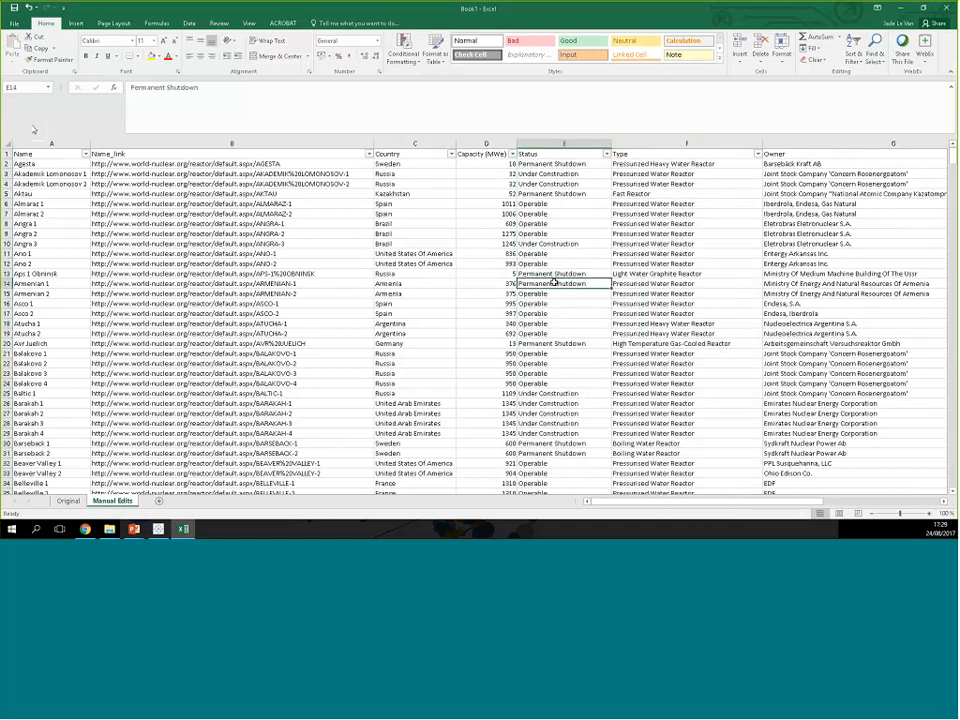
Step: Create a copy of the Manual Edits sheet at the end of the Book1 workbook
{"action": "key", "text": "ctrl+s"}
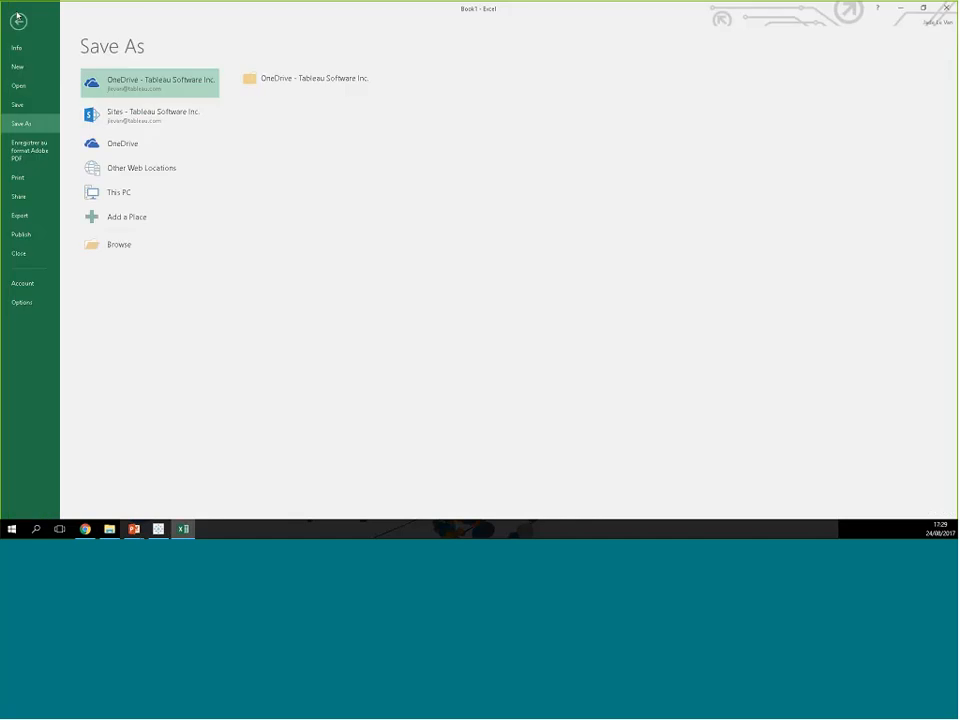
{"action": "left_click", "coordinate": [17, 19]}
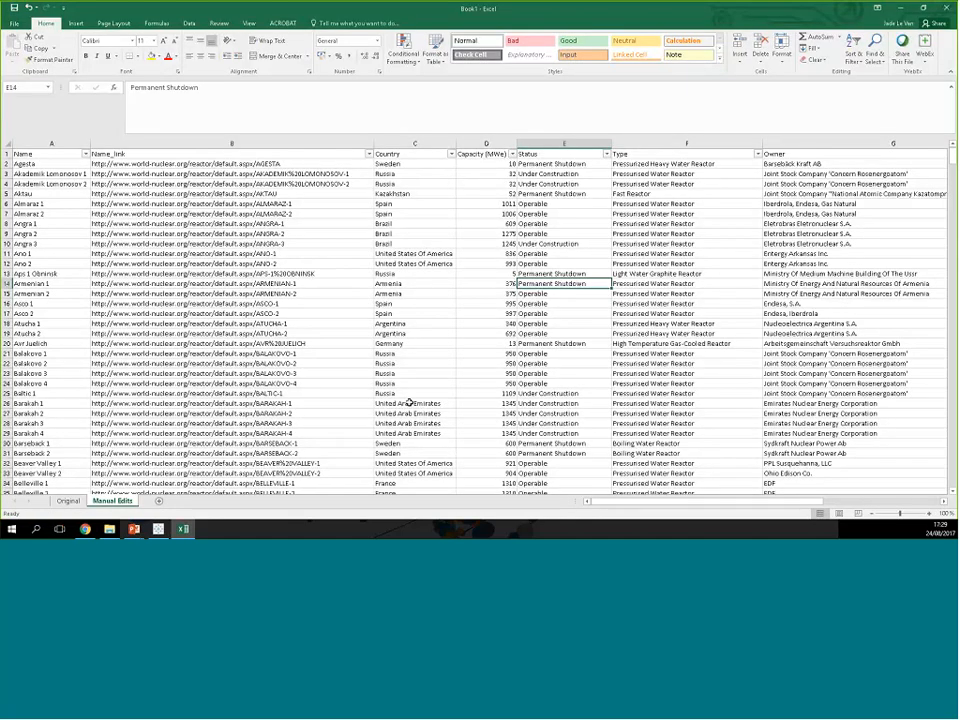
{"action": "right_click", "coordinate": [116, 505]}
{"action": "left_click", "coordinate": [150, 420]}
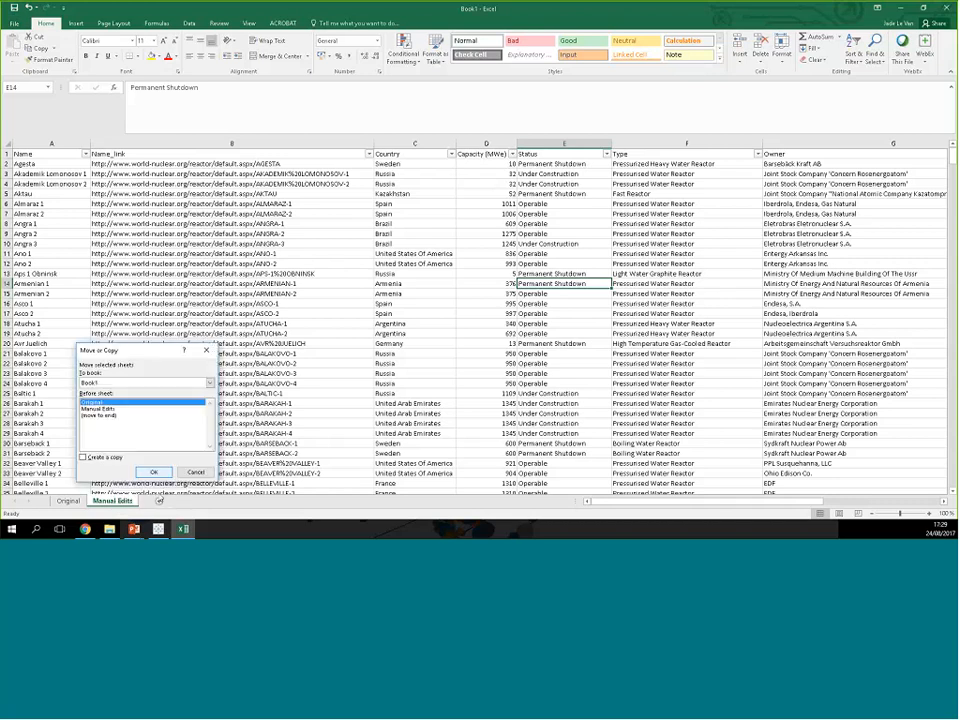
{"action": "left_click", "coordinate": [97, 418]}
{"action": "left_click", "coordinate": [84, 457]}
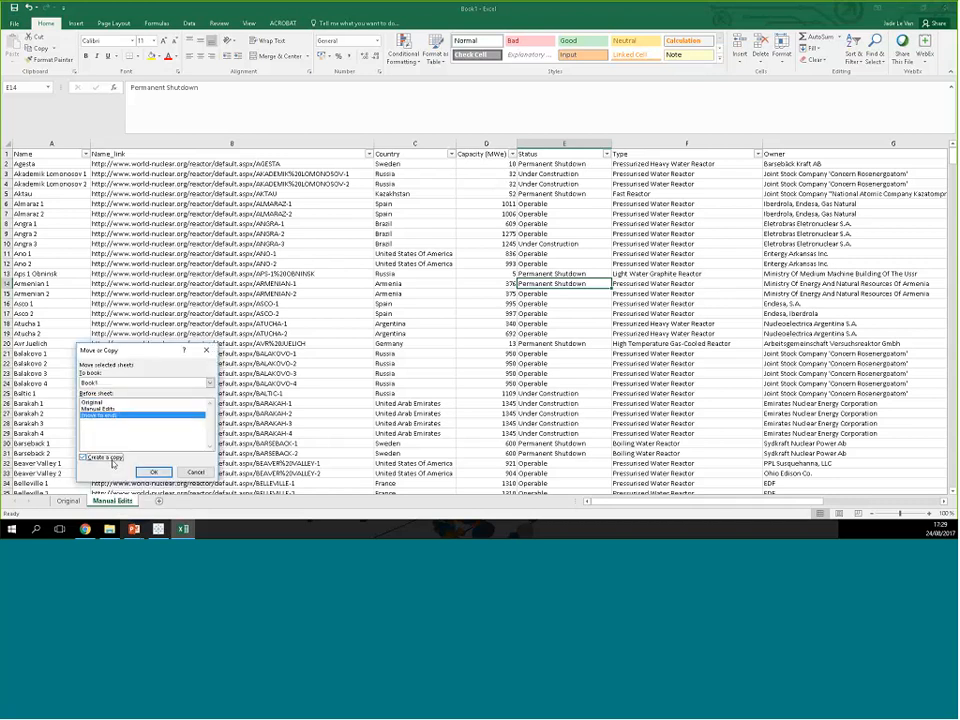
{"action": "left_click", "coordinate": [153, 472]}
Step: Rename the copied Manual Edits sheet as "Transfo GW to MW"
{"action": "double_click", "coordinate": [160, 501]}
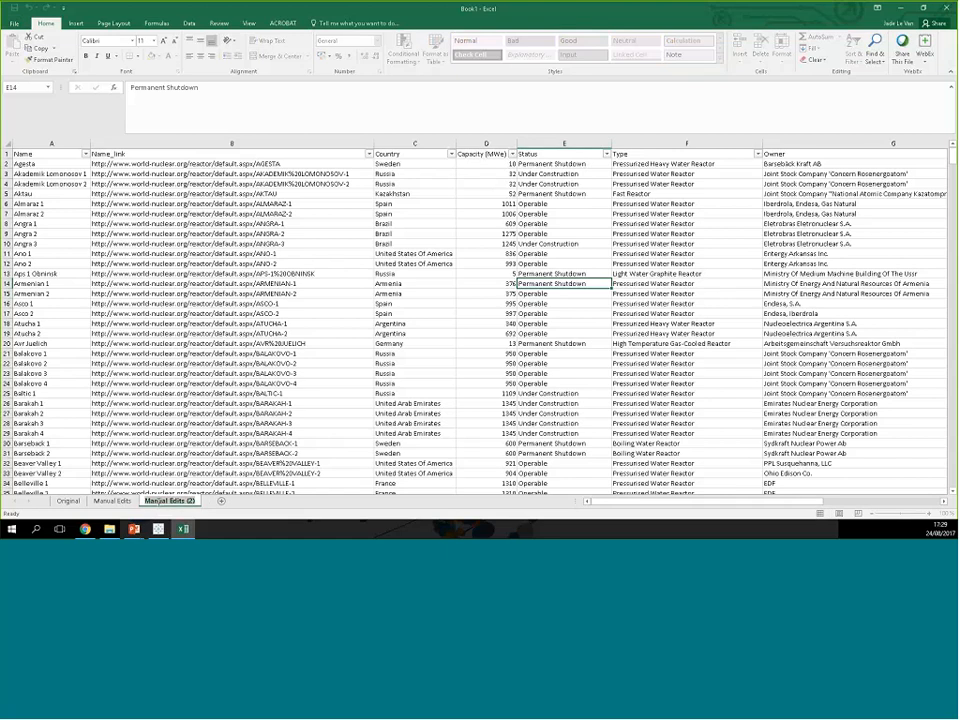
{"action": "type", "text": "Transfo MW"}
{"action": "type", "text": "to GW"}
{"action": "key", "text": "Return"}
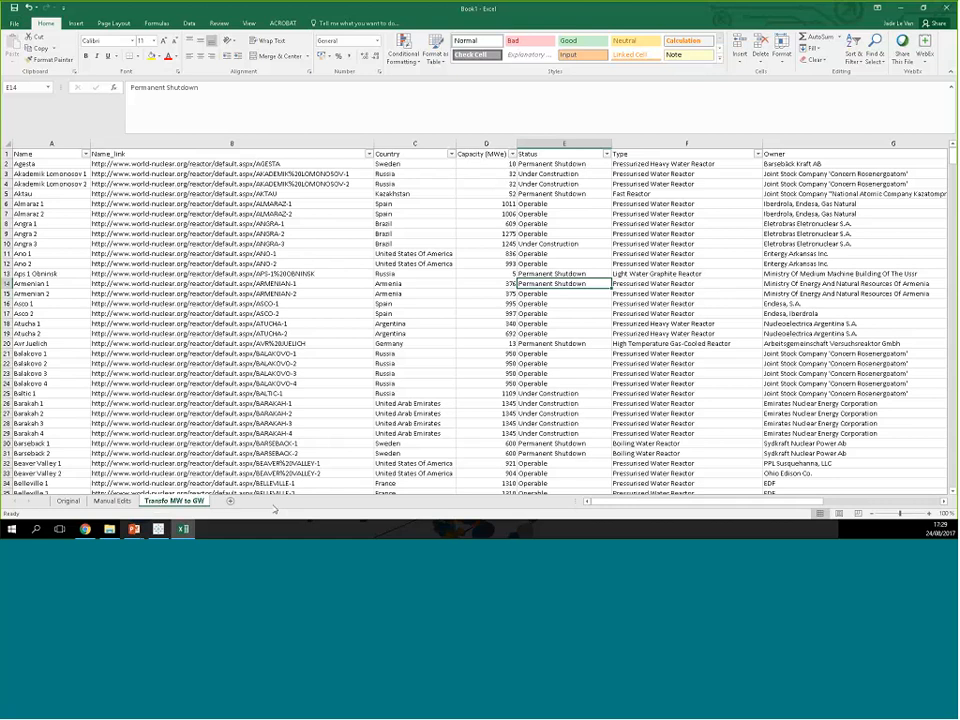
{"action": "double_click", "coordinate": [198, 501]}
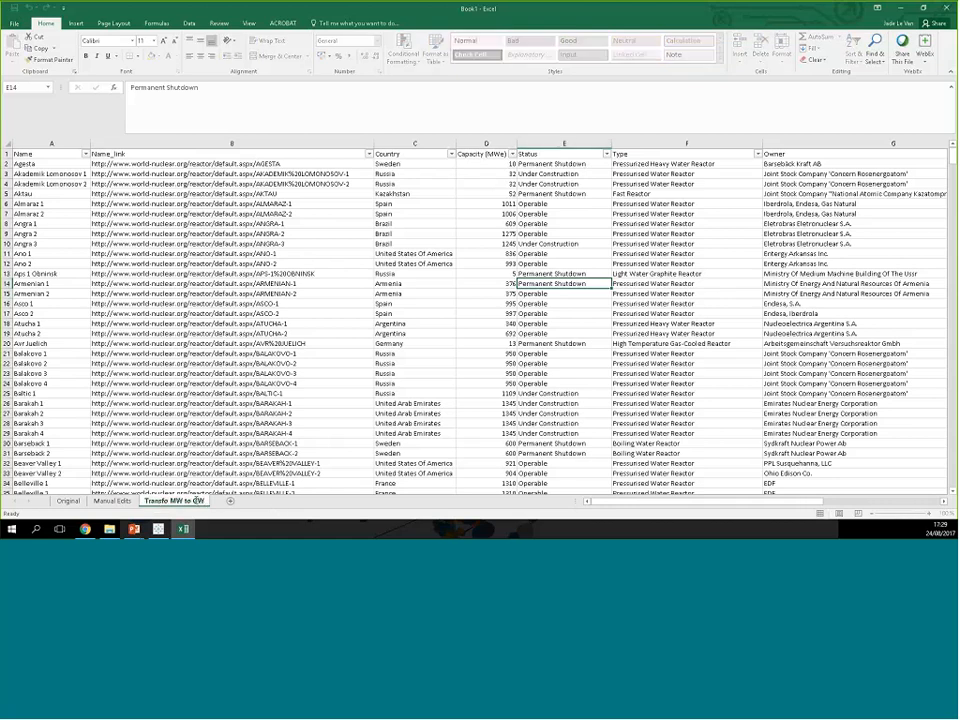
{"action": "type", "text": "Transfo GW to MW"}
{"action": "key", "text": "Return"}
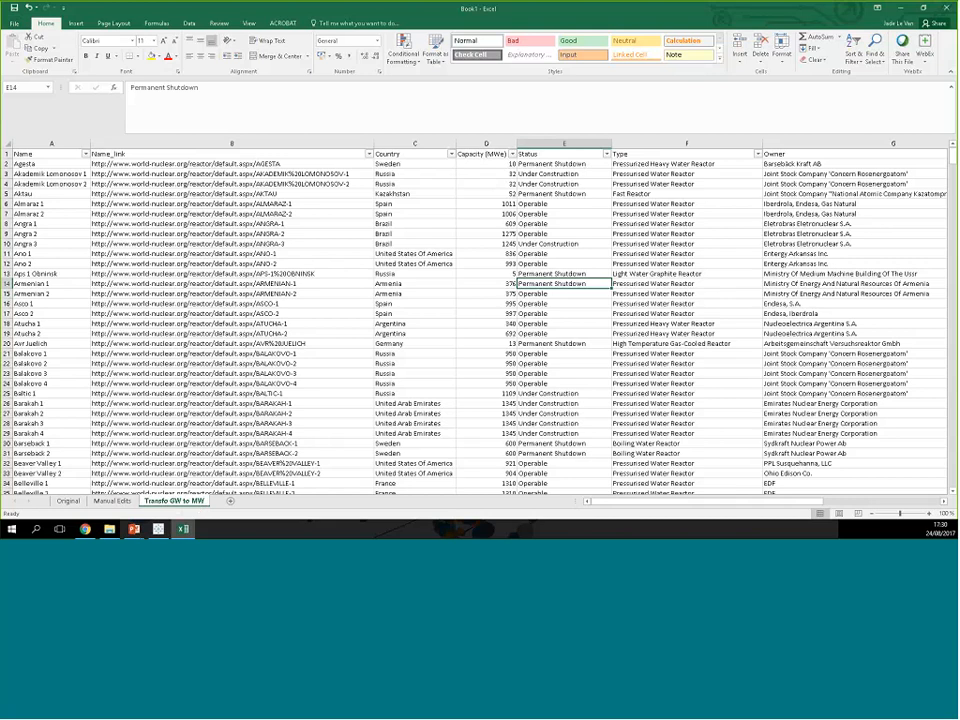
Step: Close the Book1 workbook without saving its changes
{"action": "left_click", "coordinate": [11, 8]}
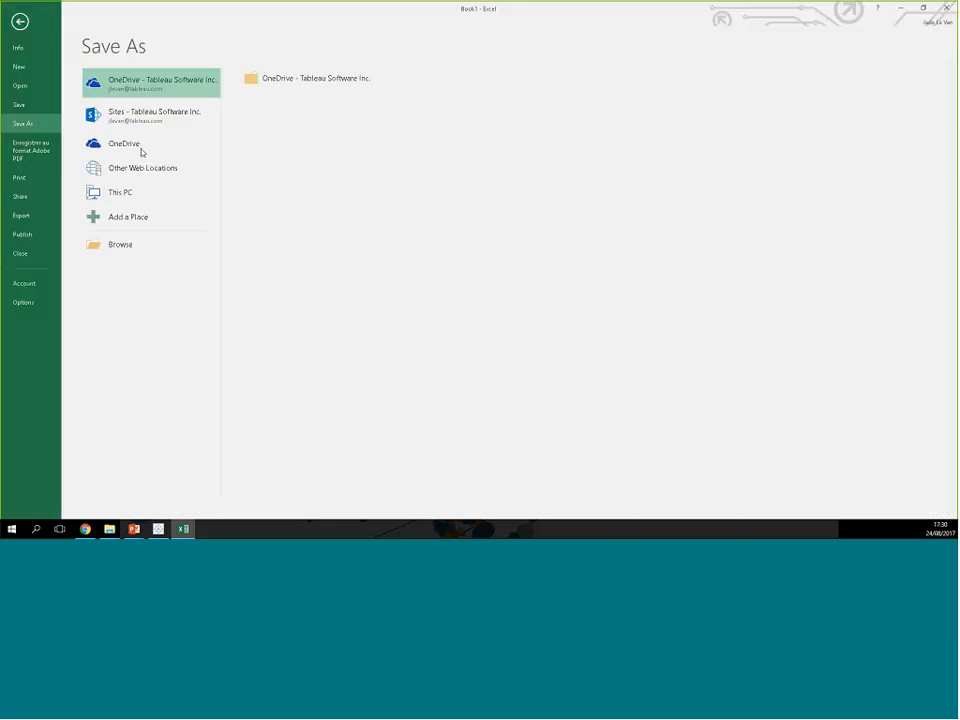
{"action": "left_click", "coordinate": [18, 21]}
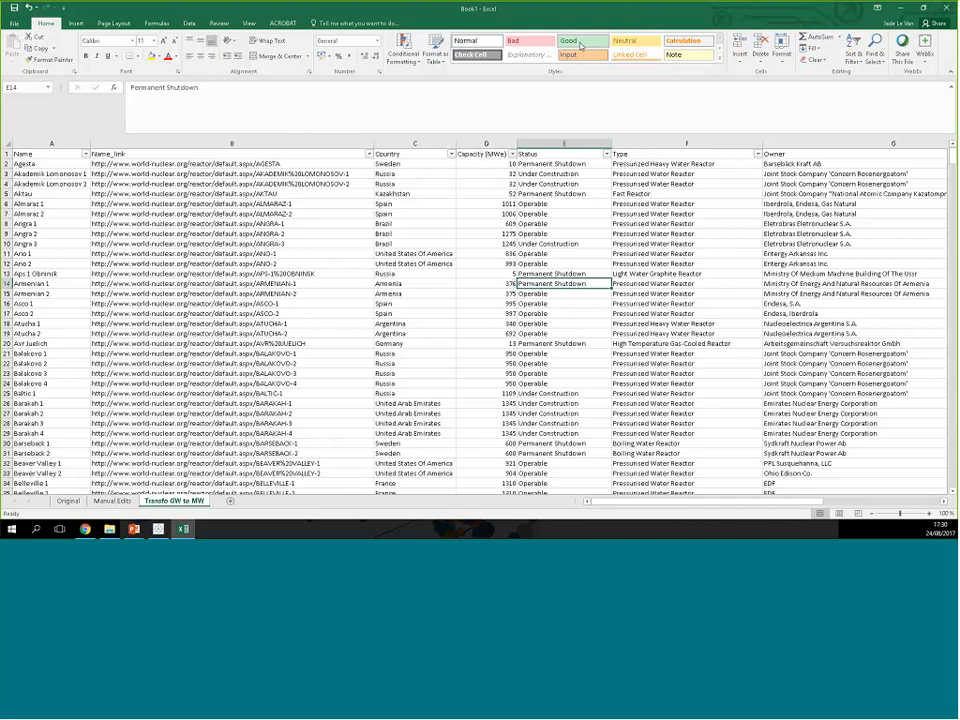
{"action": "left_click", "coordinate": [947, 8]}
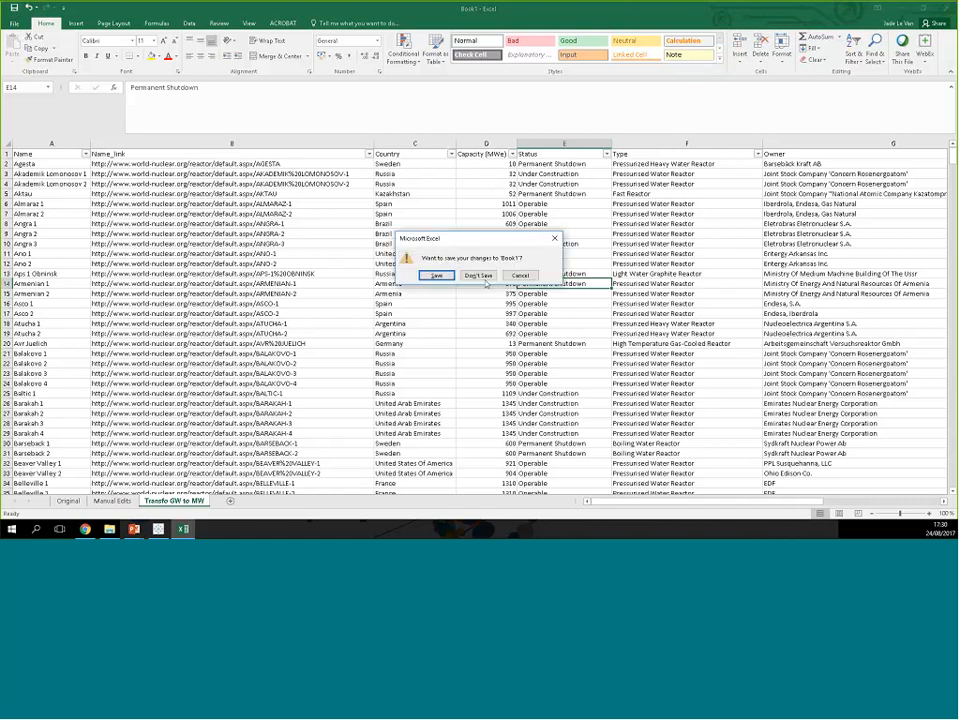
{"action": "left_click", "coordinate": [474, 277]}
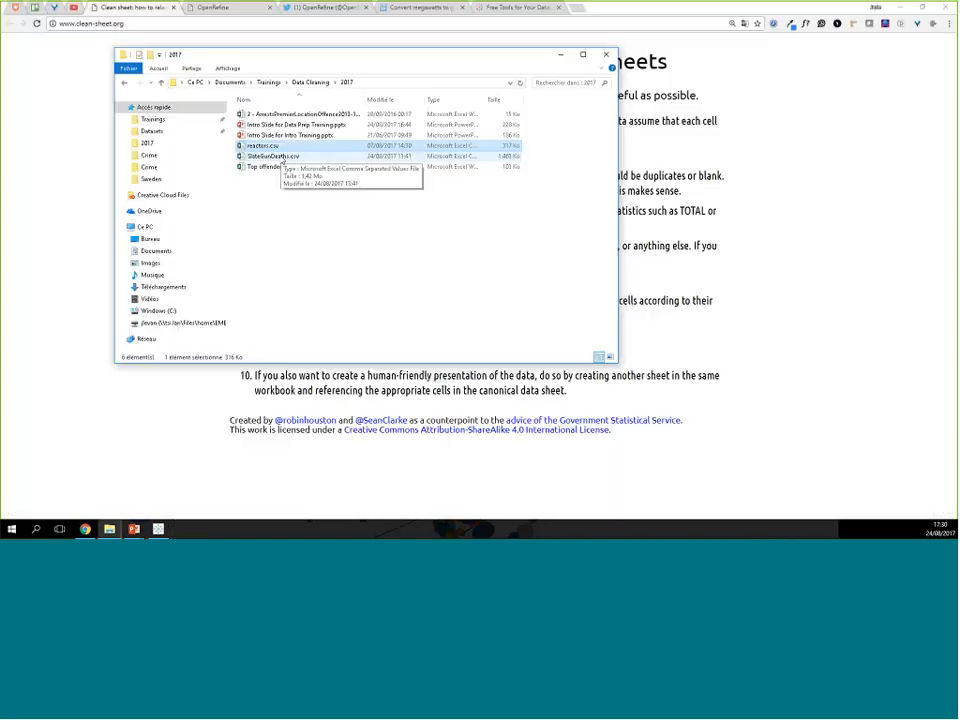
Step: Open SlateGunDeaths.csv from the 2017 folder in Excel and examine its raw comma-separated records from the header to the last row
{"action": "left_click", "coordinate": [277, 157]}
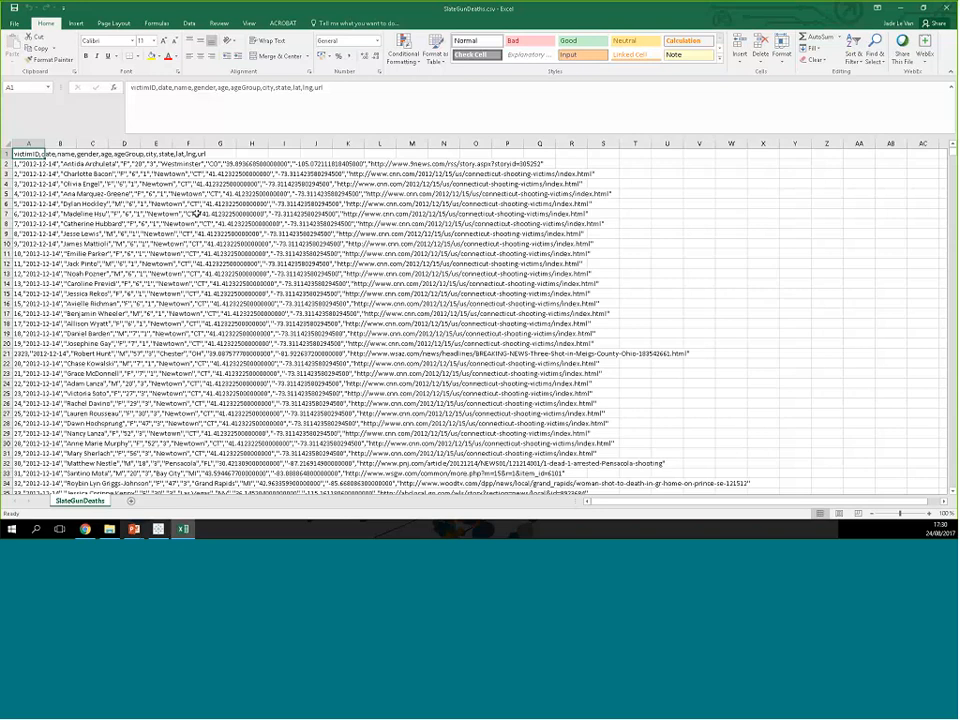
{"action": "scroll", "coordinate": [236, 242], "scroll_direction": "down", "scroll_amount": 1}
{"action": "scroll", "coordinate": [236, 242], "scroll_direction": "down", "scroll_amount": 1}
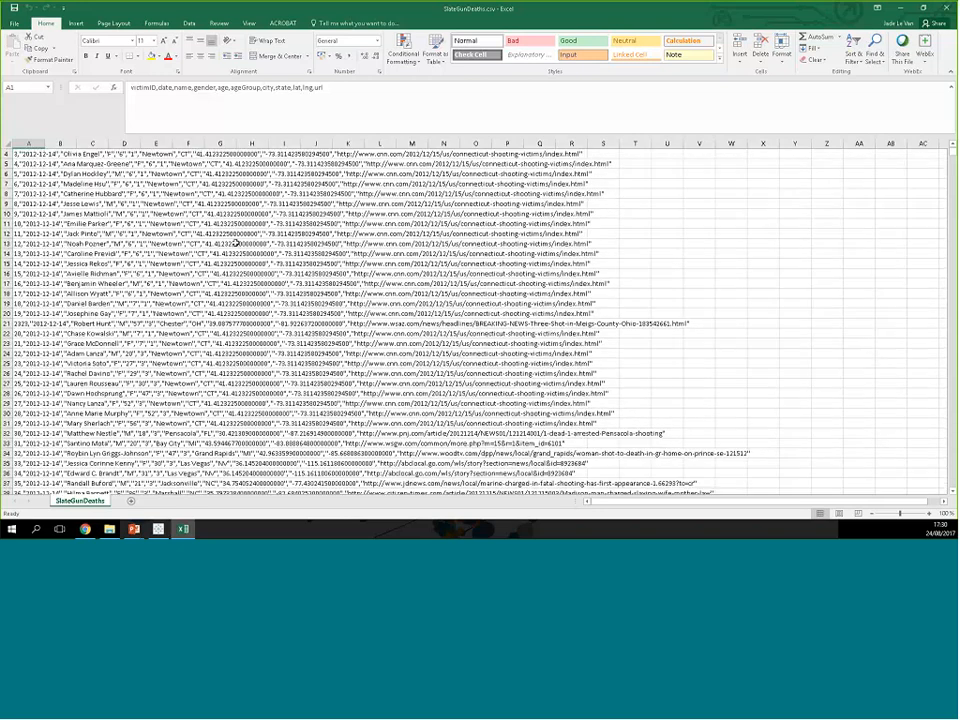
{"action": "key", "text": "ctrl+Down"}
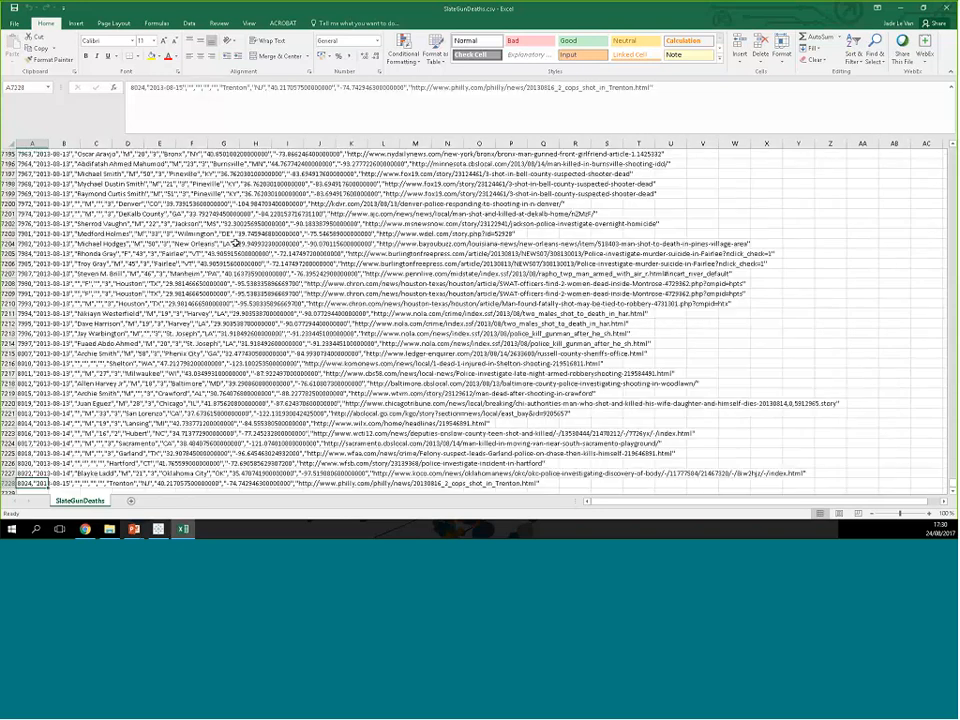
{"action": "key", "text": "ctrl+Up"}
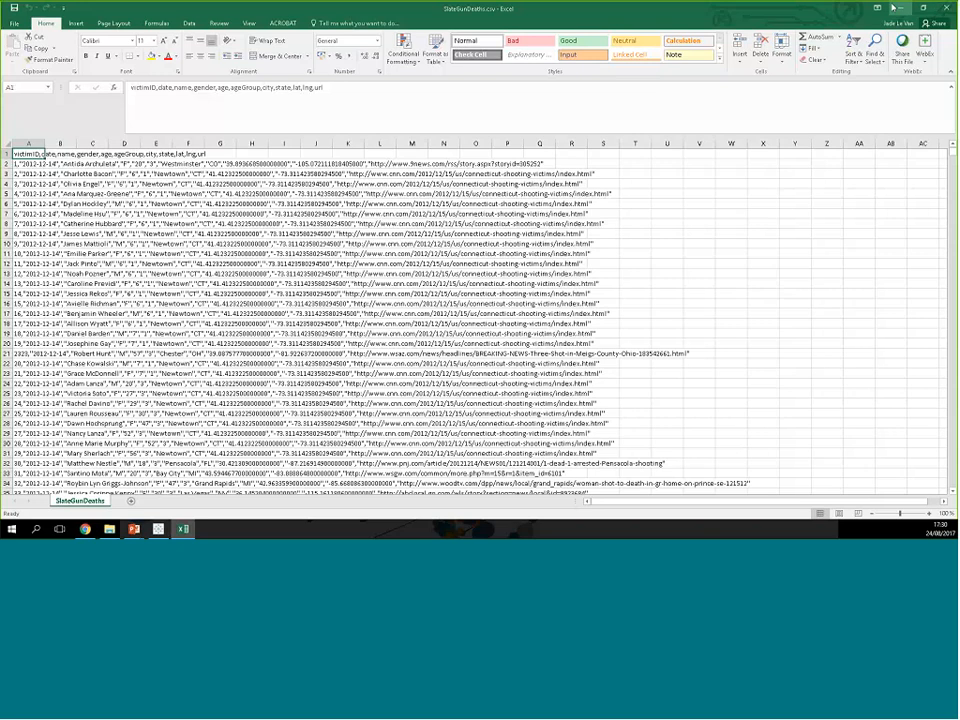
{"action": "key", "text": "alt+Tab"}
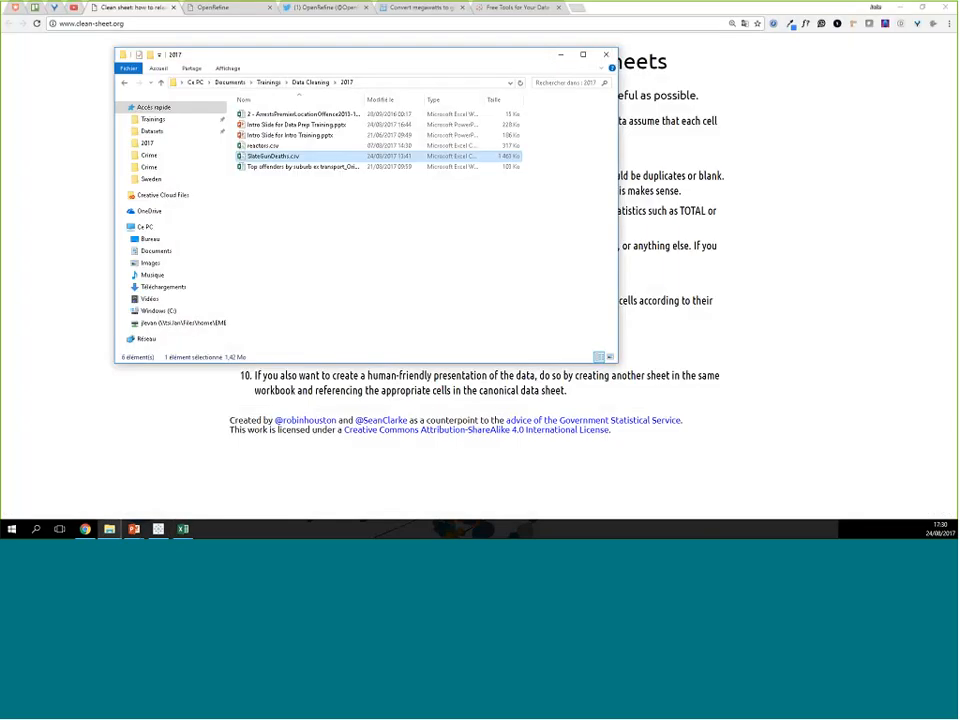
{"action": "key", "text": "alt+Tab"}
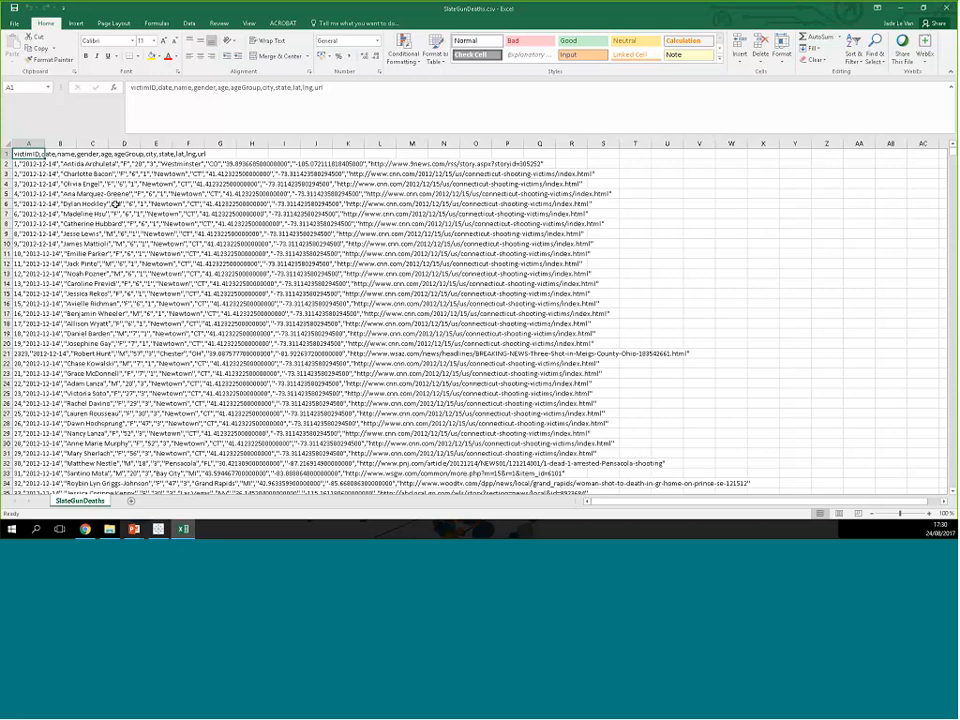
Step: Switch to the browser and examine the OpenRefine download page with its Windows, Mac and Linux kits
{"action": "left_click", "coordinate": [901, 8]}
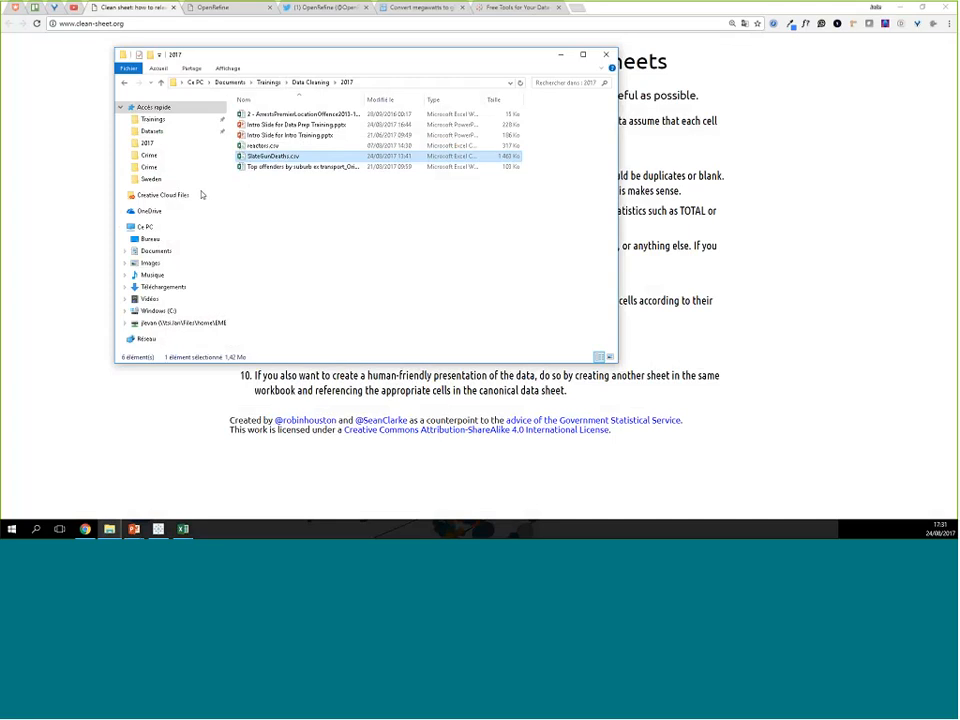
{"action": "left_click", "coordinate": [57, 120]}
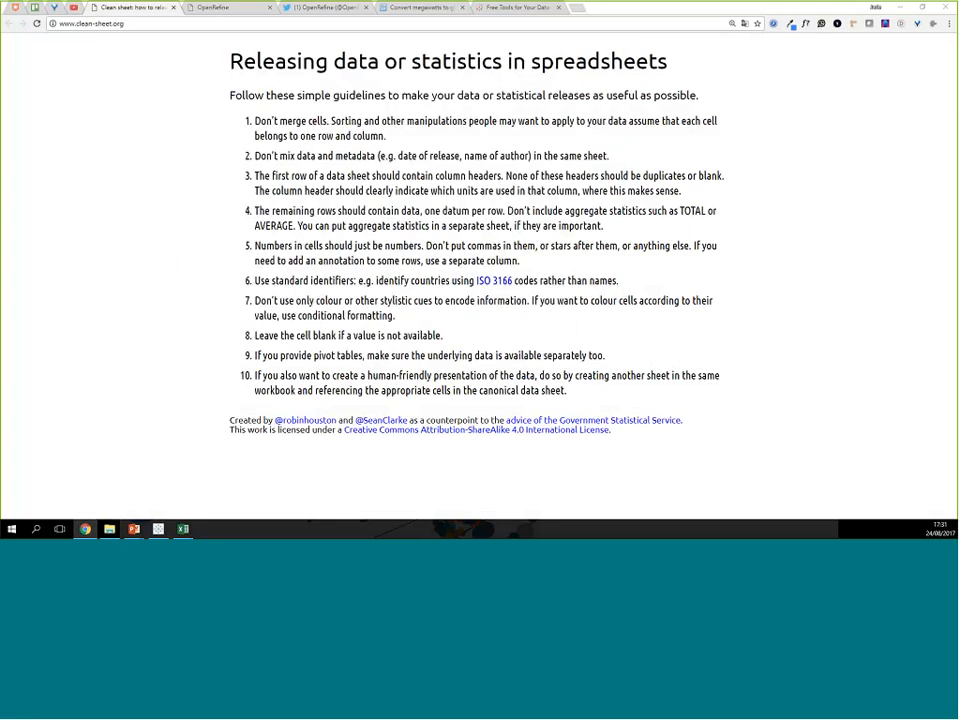
{"action": "left_click", "coordinate": [216, 8]}
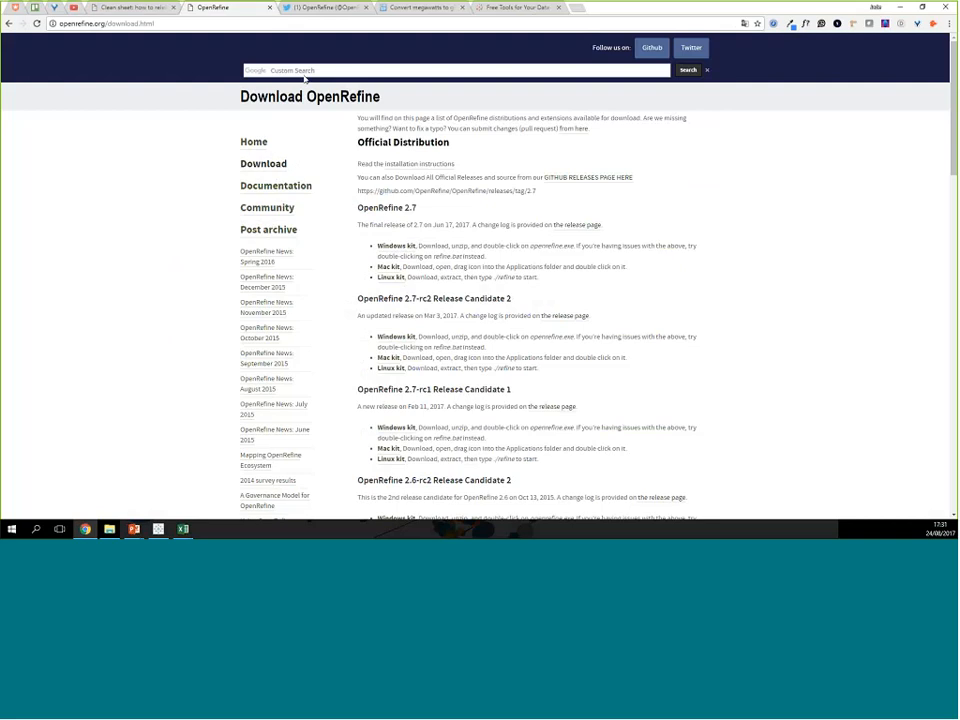
{"action": "left_click", "coordinate": [263, 27]}
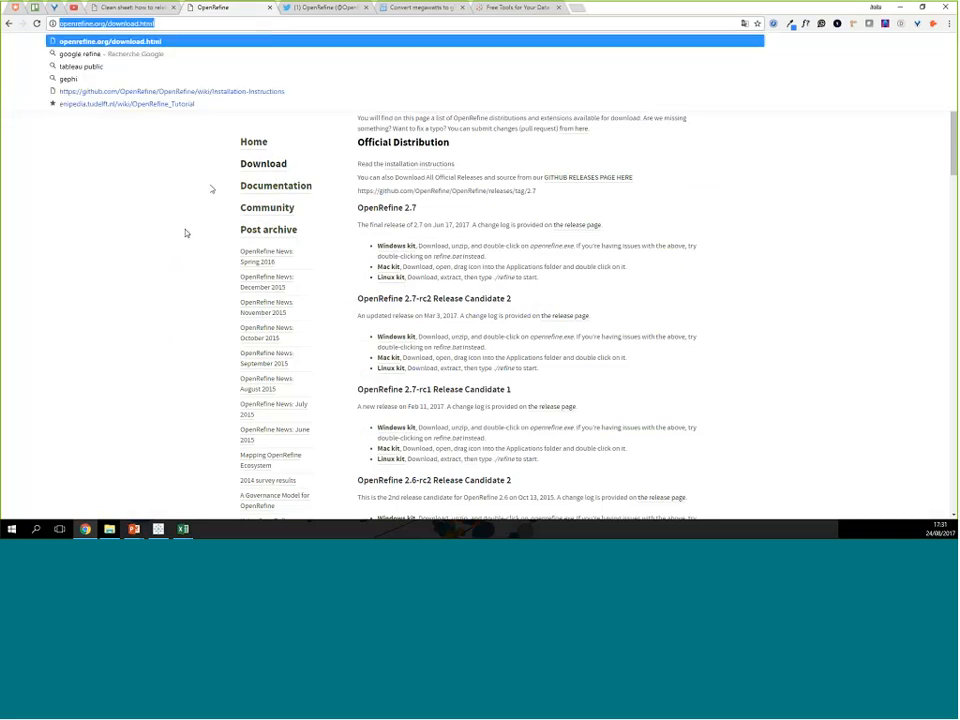
{"action": "left_click", "coordinate": [18, 436]}
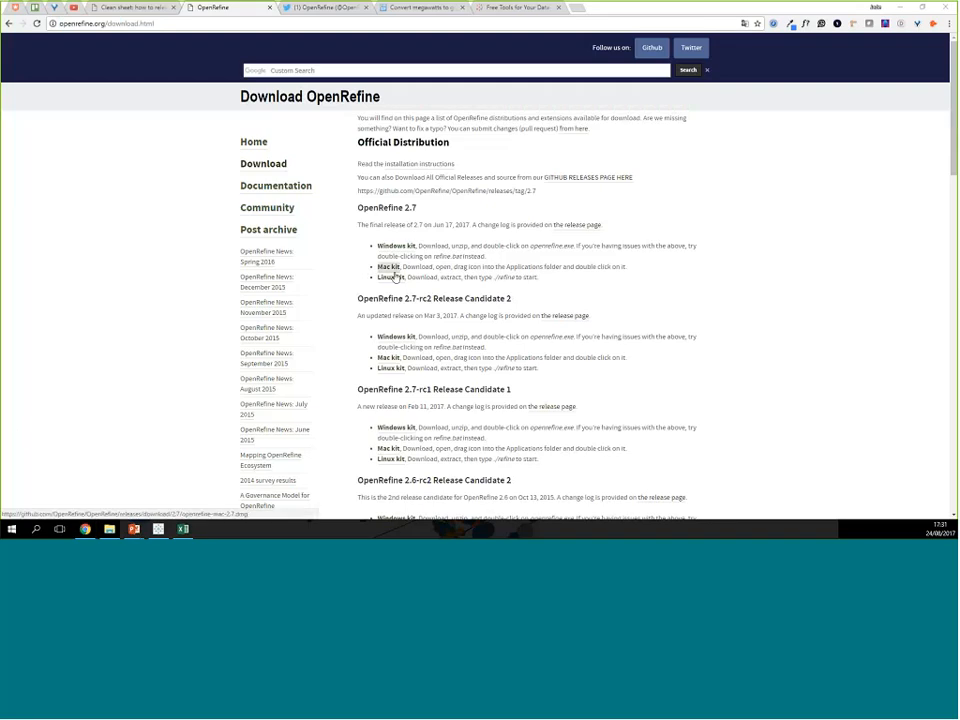
{"action": "scroll", "coordinate": [352, 332], "scroll_direction": "down", "scroll_amount": 1}
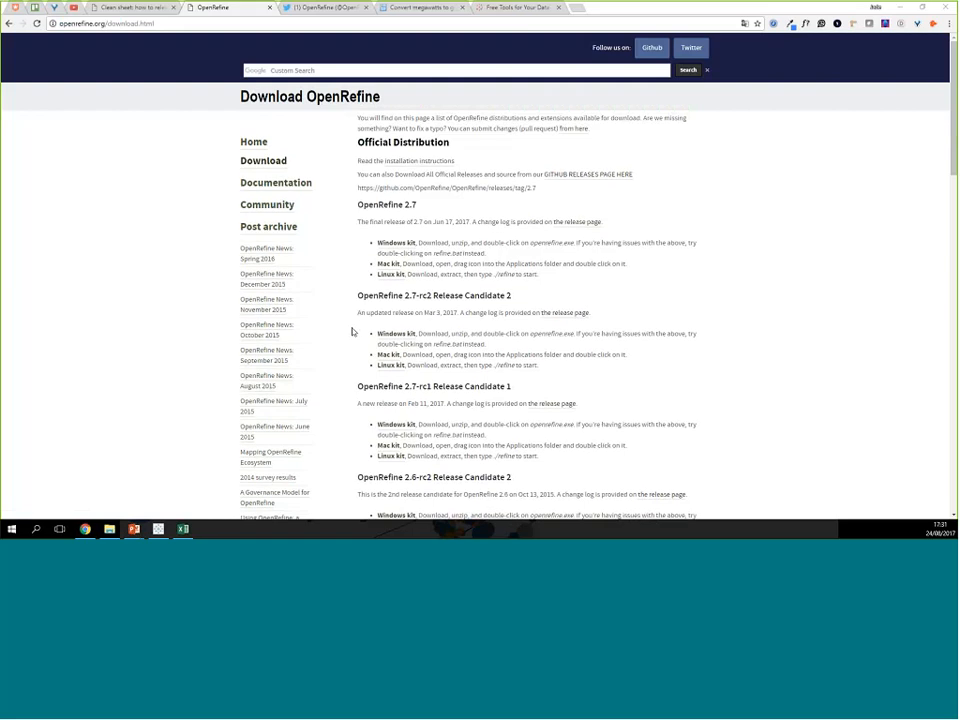
{"action": "scroll", "coordinate": [352, 332], "scroll_direction": "up", "scroll_amount": 1}
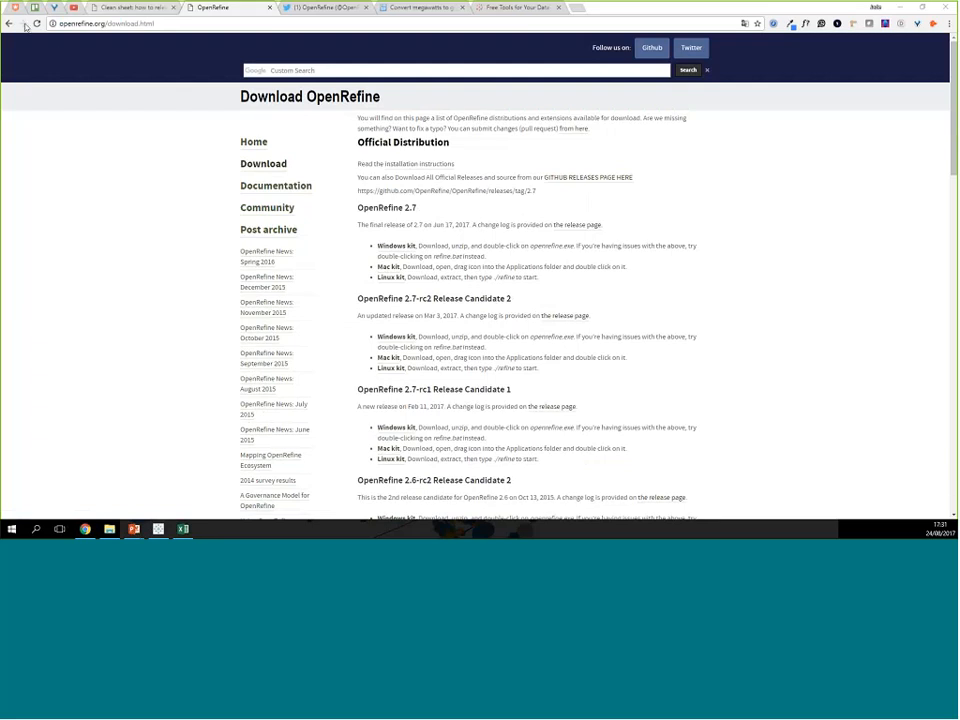
Step: Clear the open windows and the slide show from the desktop and move the openrefine folder to the desktop's corner
{"action": "left_click", "coordinate": [900, 7]}
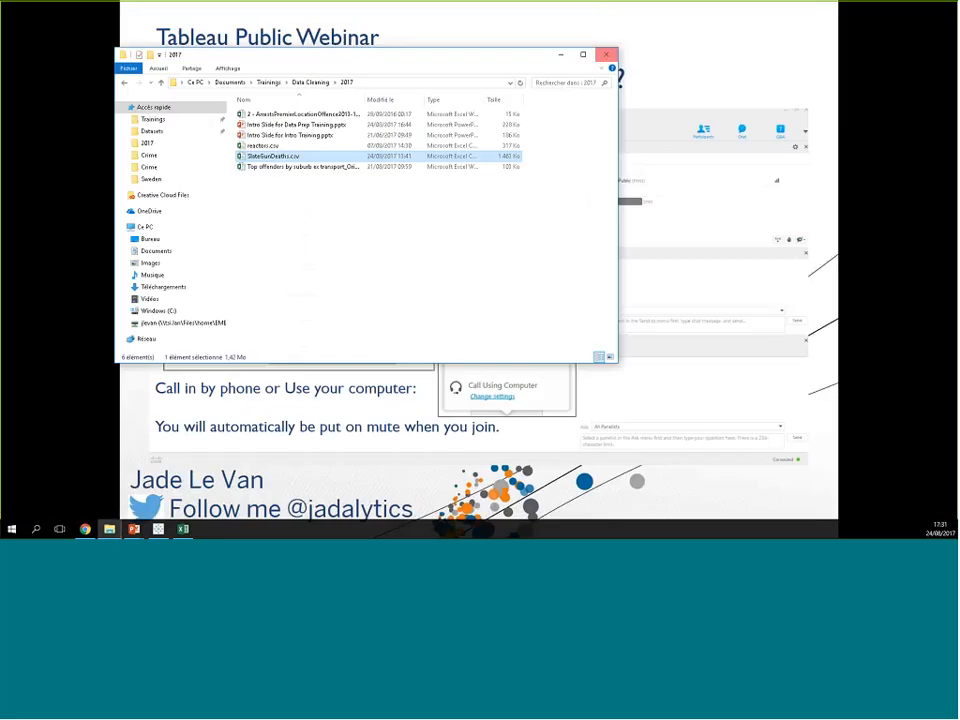
{"action": "left_click", "coordinate": [559, 54]}
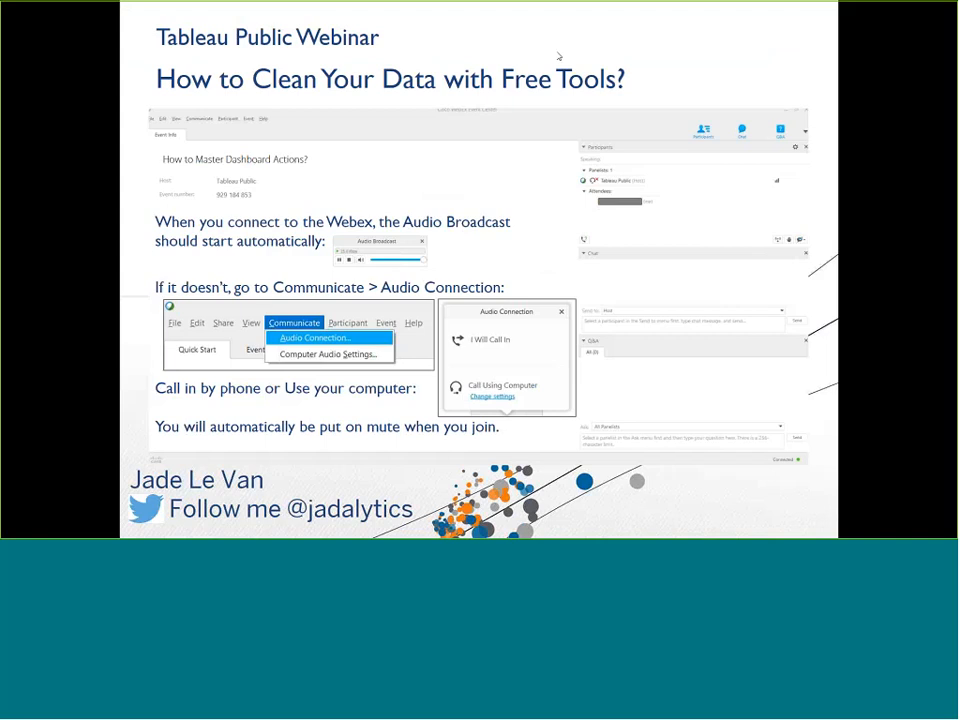
{"action": "key", "text": "Escape"}
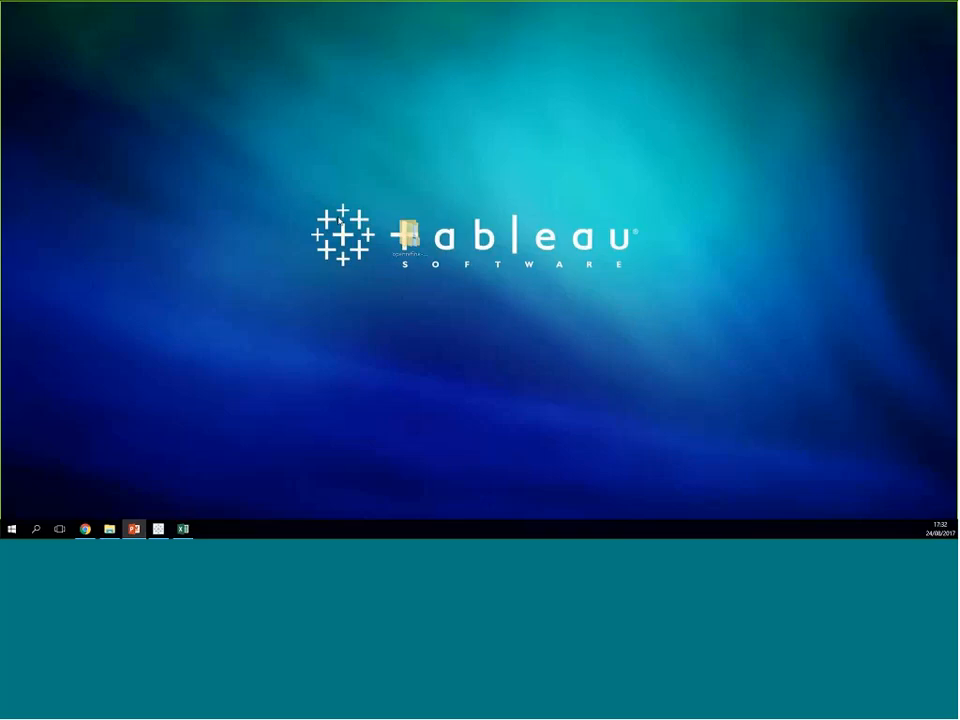
{"action": "left_click_drag", "start_coordinate": [411, 237], "coordinate": [312, 208]}
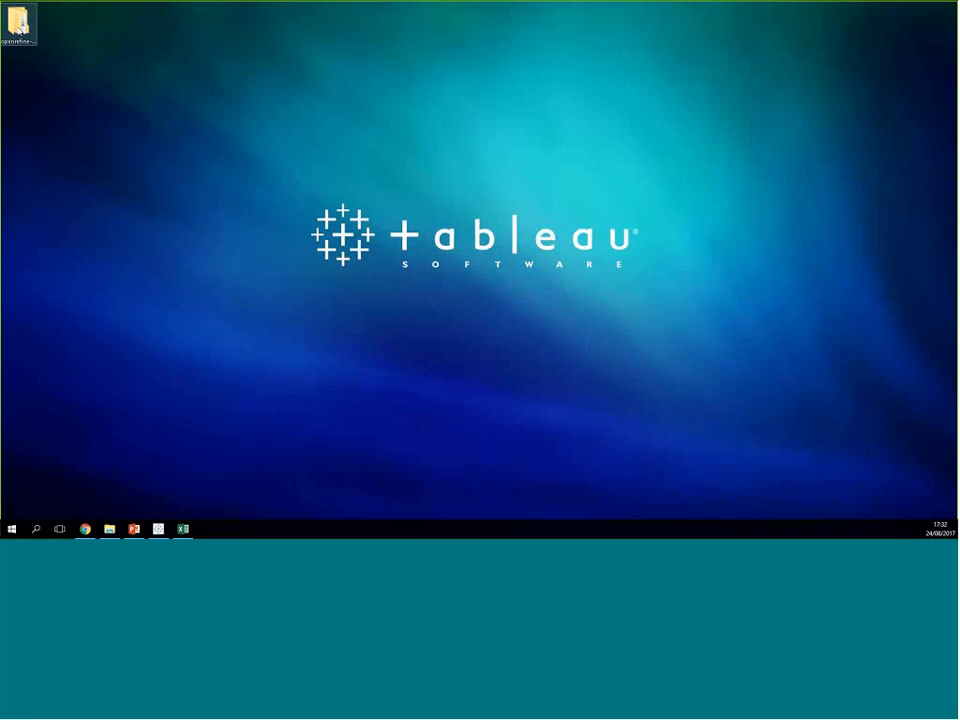
Step: Launch openrefine.exe from the openrefine-2.6-beta.1 folder, view its server console and return to the OpenRefine page in the browser
{"action": "double_click", "coordinate": [17, 22]}
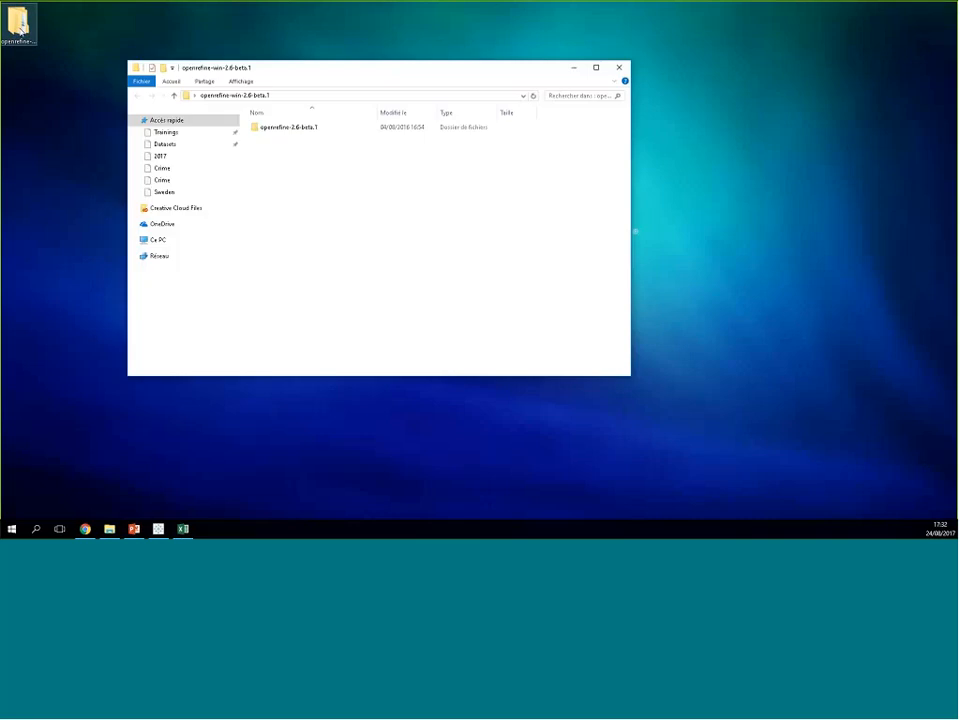
{"action": "double_click", "coordinate": [276, 130]}
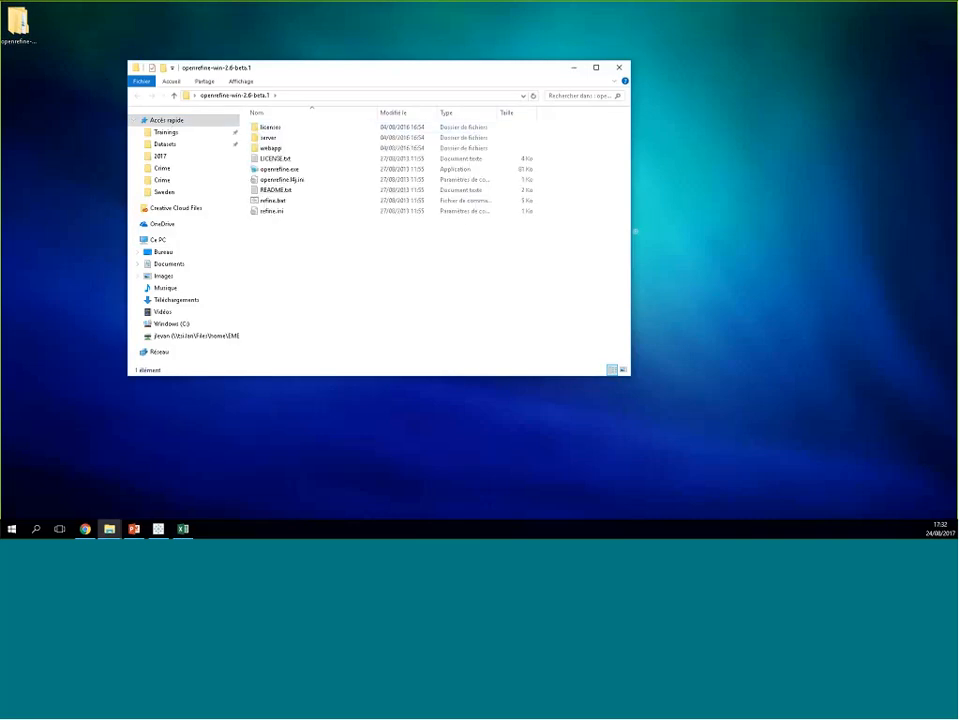
{"action": "double_click", "coordinate": [279, 172]}
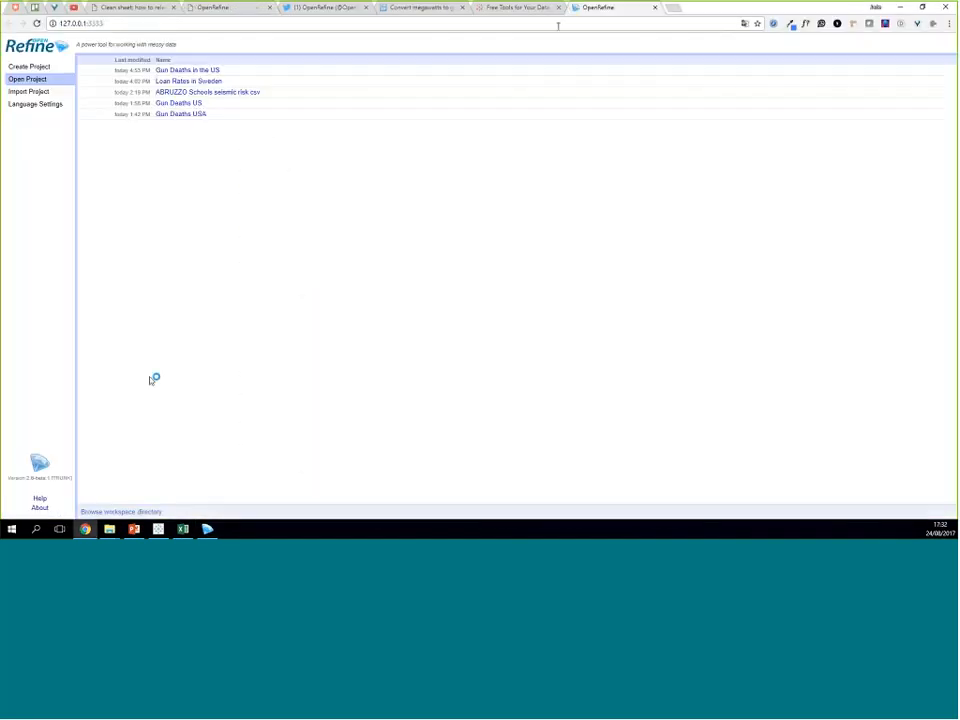
{"action": "left_click", "coordinate": [900, 7]}
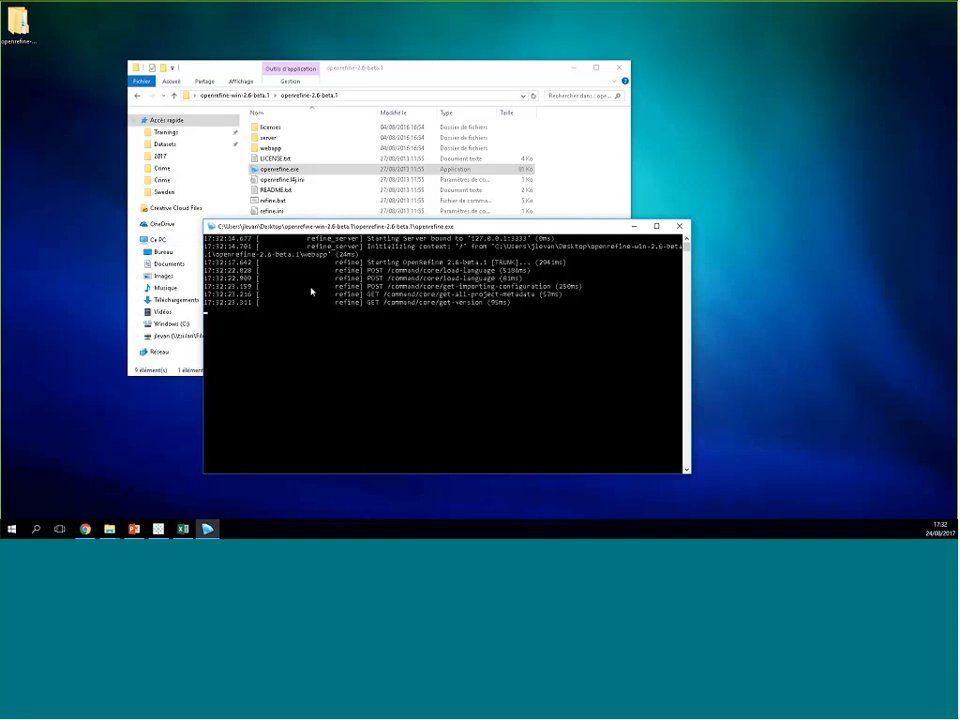
{"action": "key", "text": "alt+Tab"}
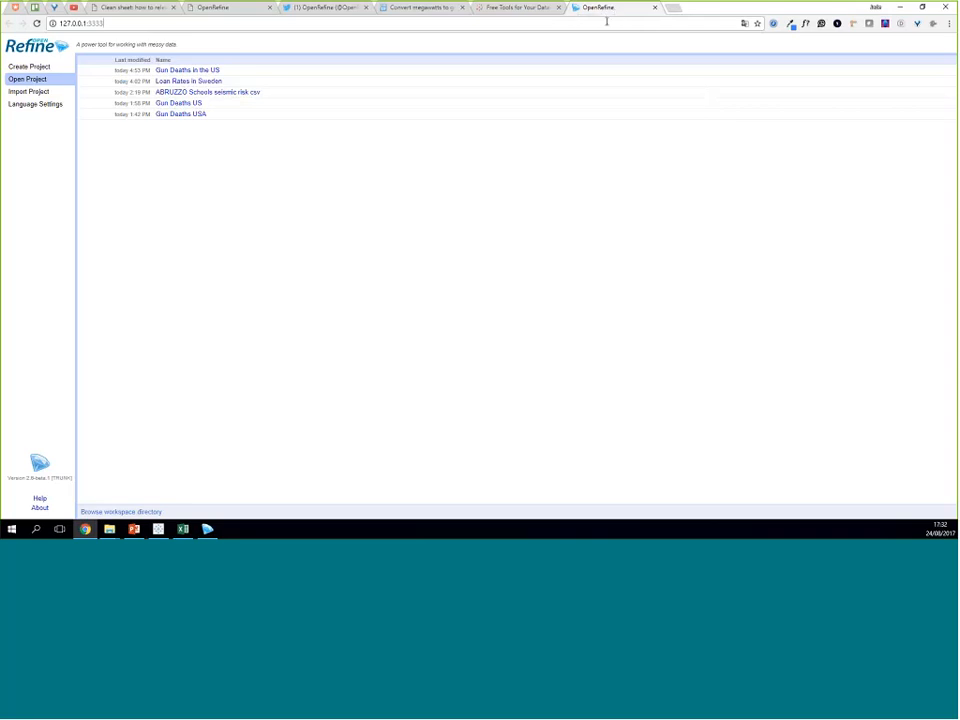
Step: Start a new project from this computer using the SlateGunDeaths.csv file and load its parsing preview
{"action": "left_click", "coordinate": [30, 68]}
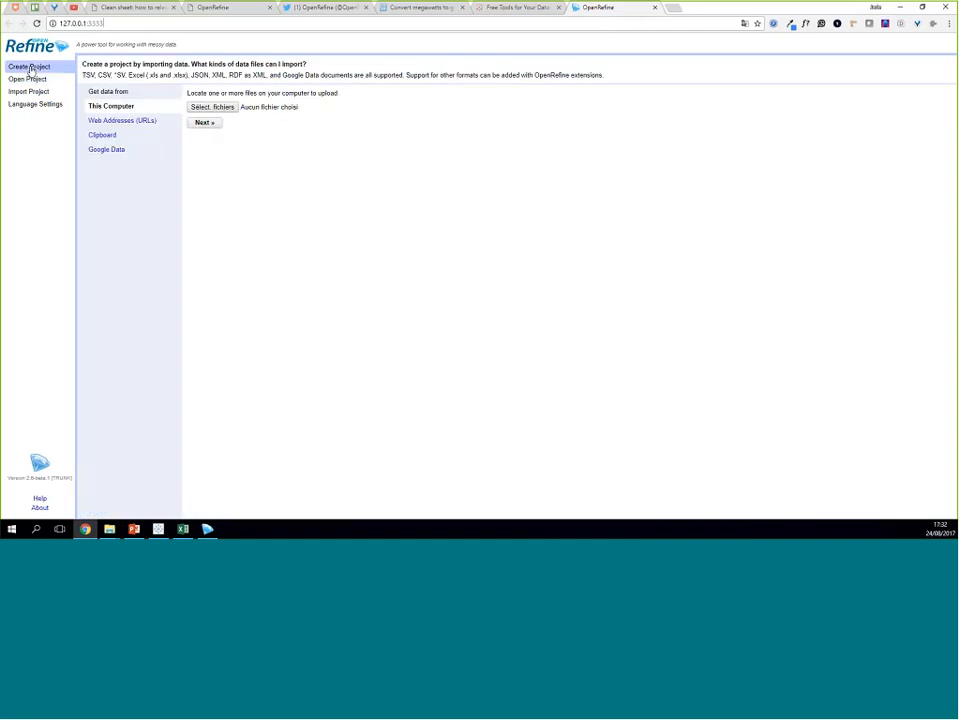
{"action": "left_click", "coordinate": [118, 23]}
{"action": "left_click", "coordinate": [124, 25]}
{"action": "left_click", "coordinate": [209, 107]}
{"action": "double_click", "coordinate": [127, 112]}
{"action": "left_click", "coordinate": [205, 123]}
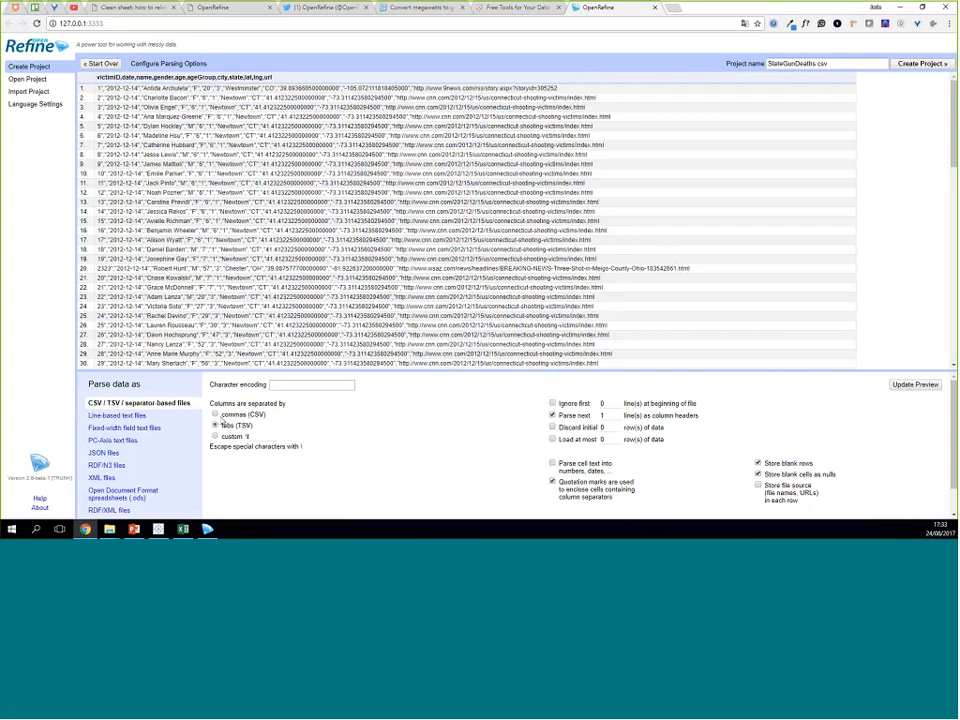
Step: Parse the file as comma-separated columns and convert cell text into numbers and dates
{"action": "left_click", "coordinate": [216, 424]}
{"action": "left_click", "coordinate": [215, 415]}
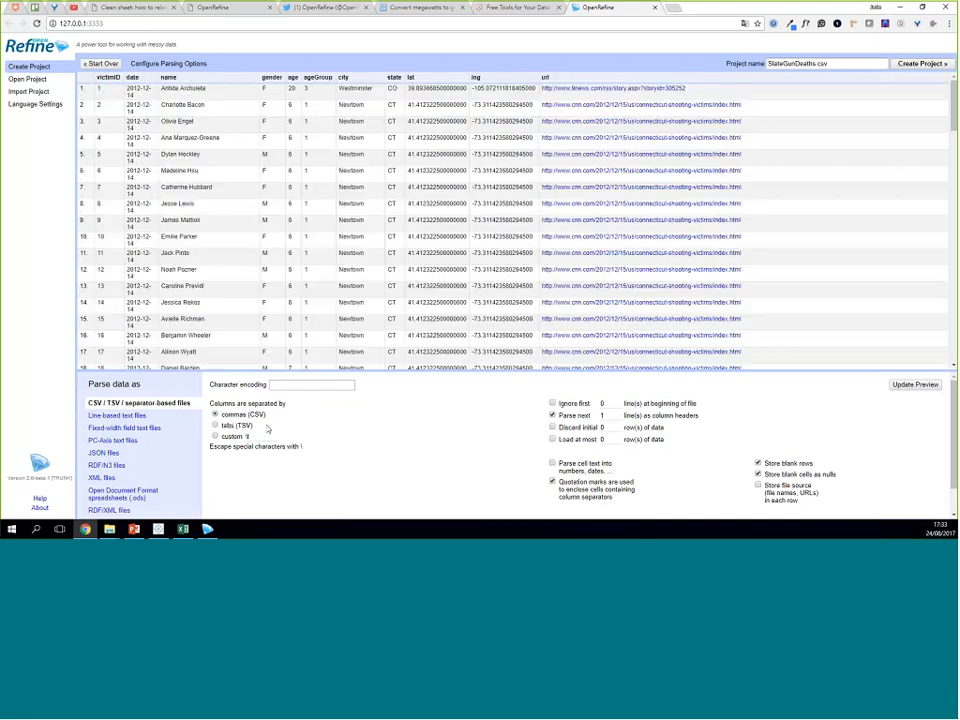
{"action": "left_click", "coordinate": [552, 464]}
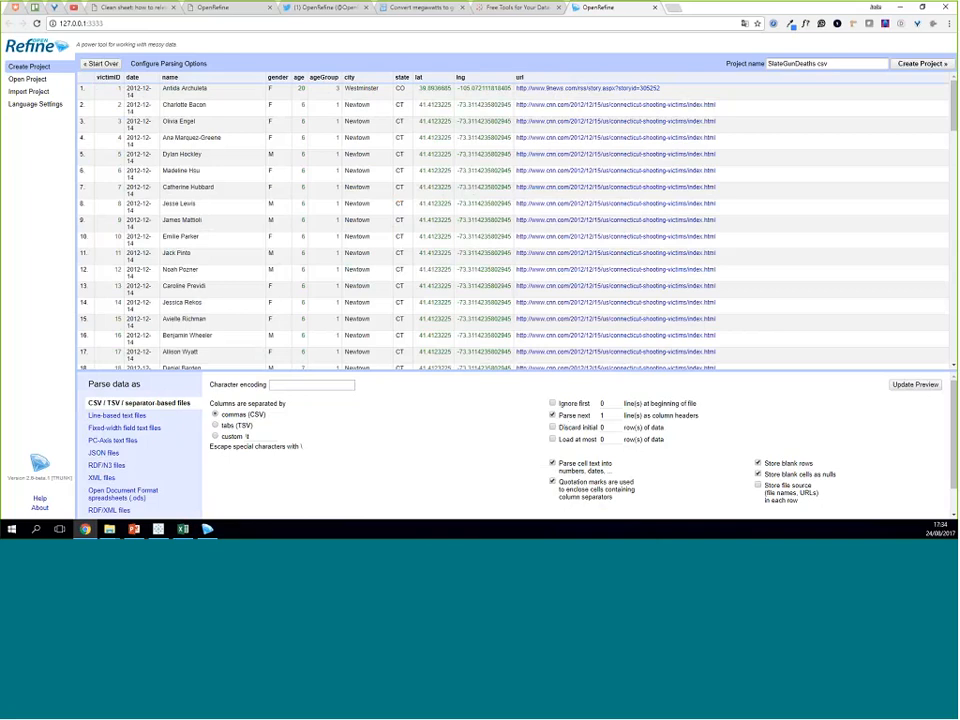
Step: Set the character encoding to UTF-8 and check the parsed rows in the preview
{"action": "left_click", "coordinate": [275, 386]}
{"action": "left_click", "coordinate": [275, 386]}
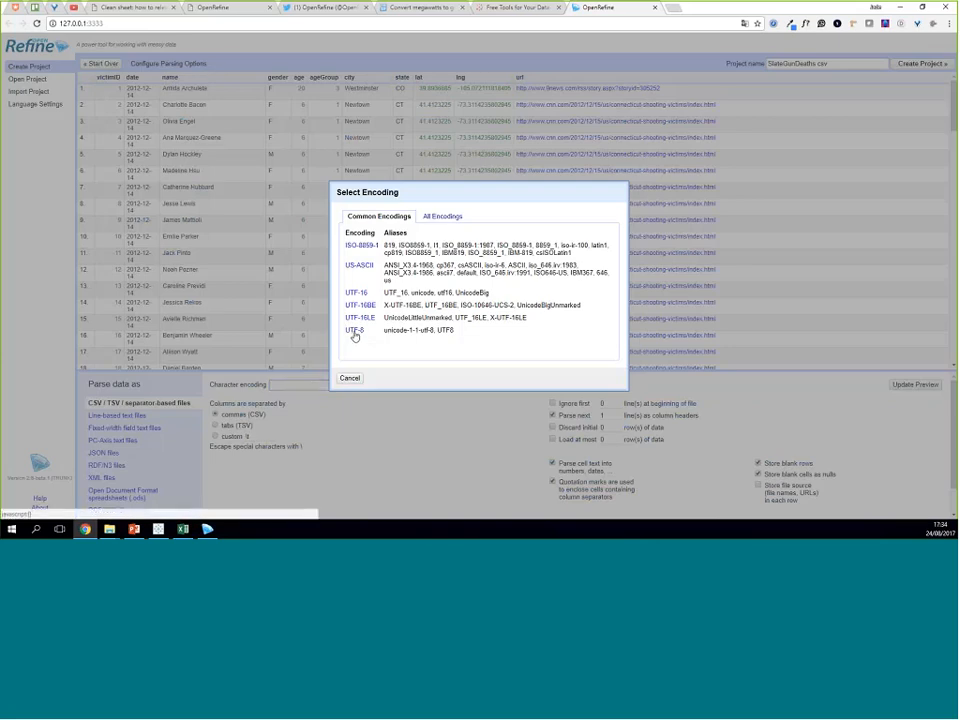
{"action": "left_click", "coordinate": [354, 334]}
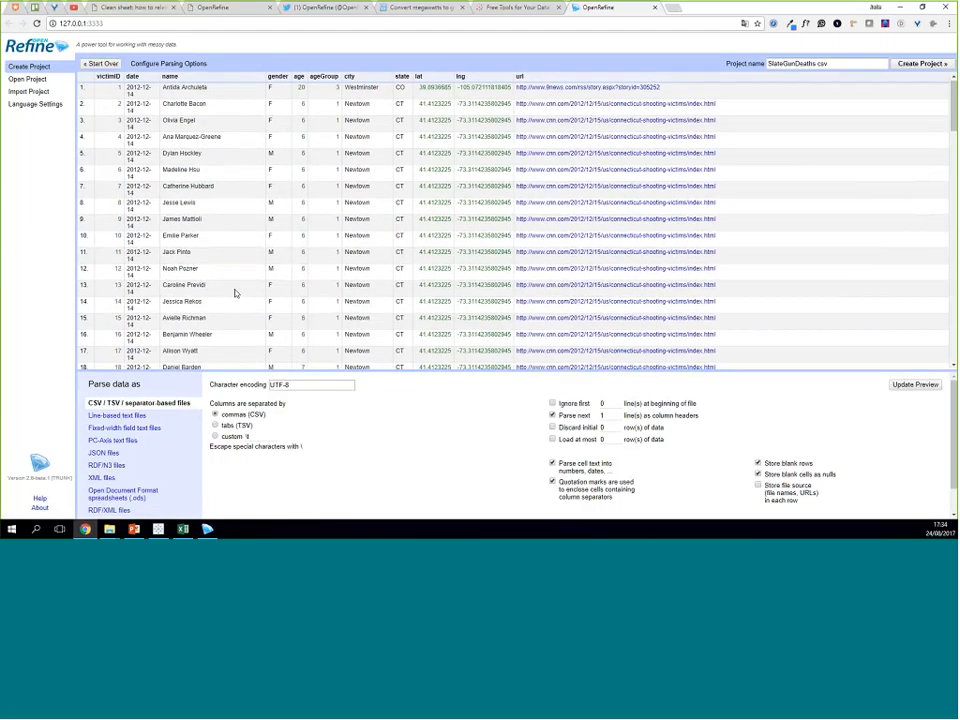
{"action": "scroll", "coordinate": [236, 293], "scroll_direction": "down", "scroll_amount": 7}
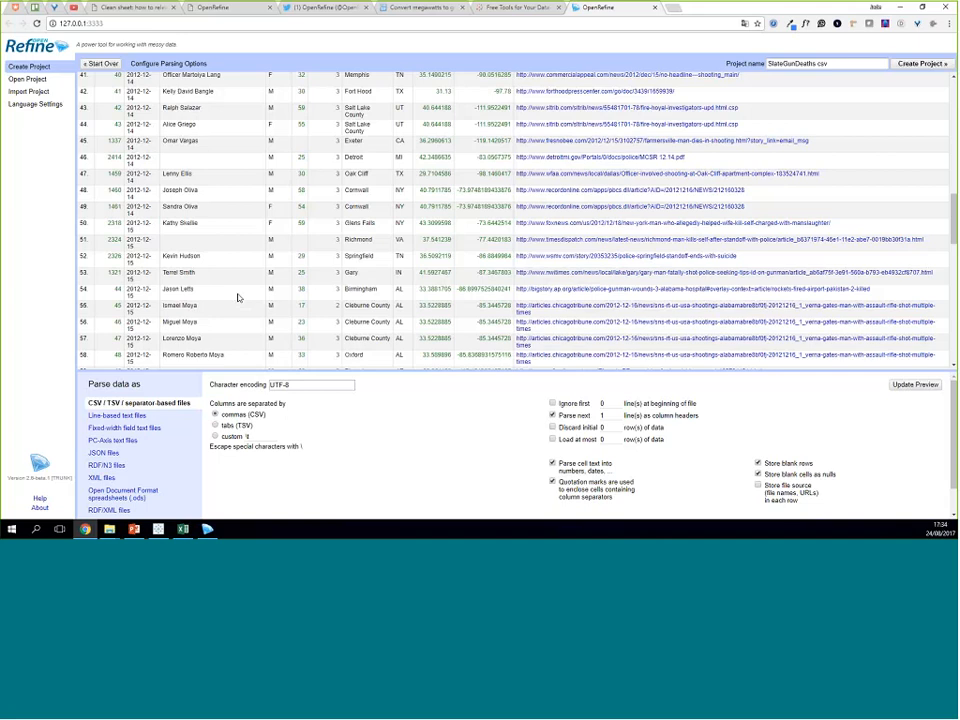
{"action": "scroll", "coordinate": [238, 297], "scroll_direction": "down", "scroll_amount": 2}
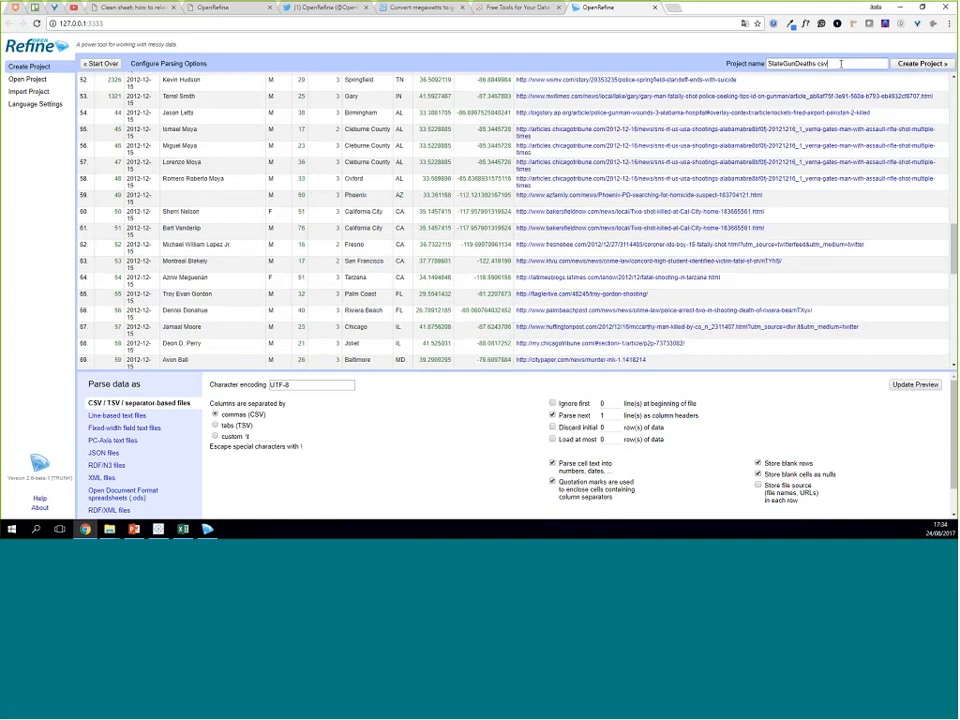
Step: Name the project "Gun Deaths USA" and create it
{"action": "left_click_drag", "start_coordinate": [841, 63], "coordinate": [795, 64]}
{"action": "key", "text": "BackSpace"}
{"action": "key", "text": "BackSpace"}
{"action": "key", "text": "BackSpace"}
{"action": "key", "text": "BackSpace"}
{"action": "key", "text": "BackSpace"}
{"action": "key", "text": "BackSpace"}
{"action": "key", "text": "BackSpace"}
{"action": "key", "text": "BackSpace"}
{"action": "key", "text": "BackSpace"}
{"action": "type", "text": "Gun Deaths USA"}
{"action": "left_click", "coordinate": [925, 64]}
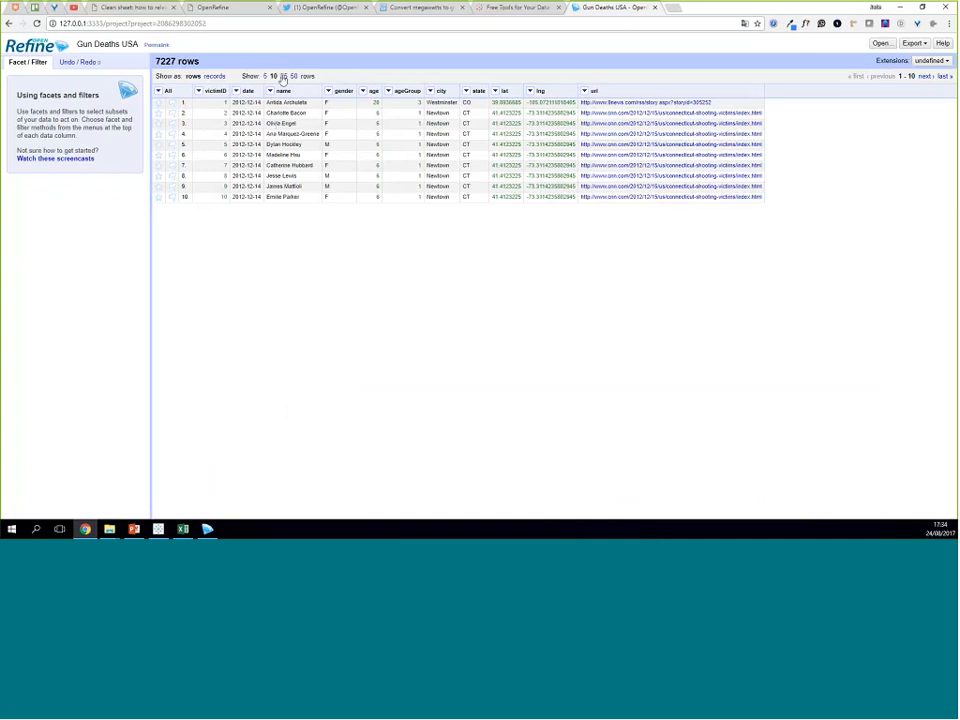
Step: Show 25 rows per page after trying 50, page forward through the records and return to the first page
{"action": "left_click", "coordinate": [285, 77]}
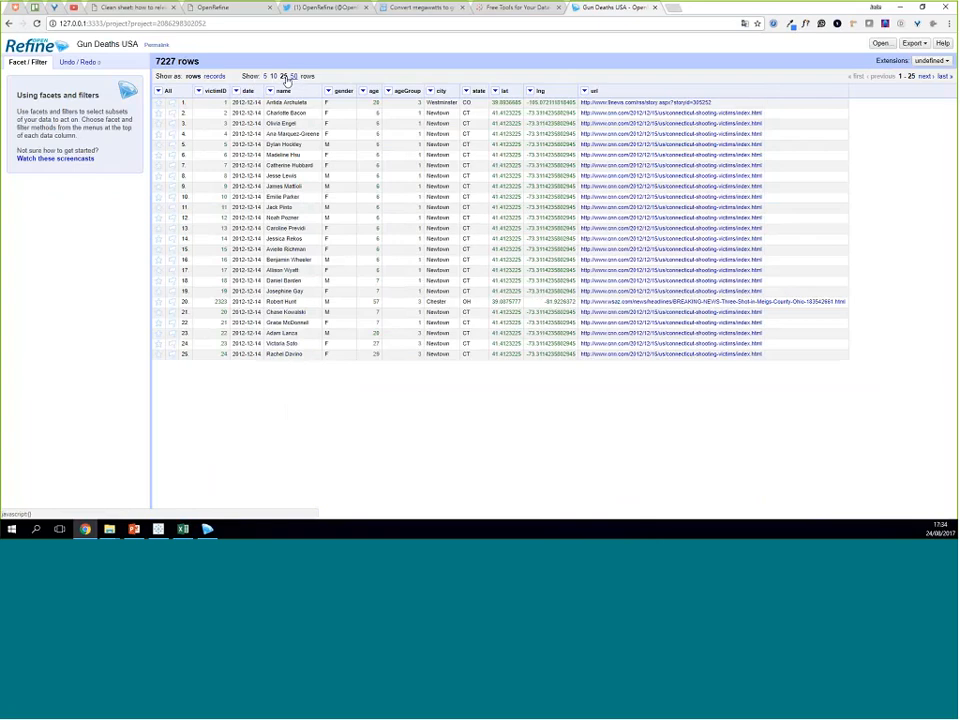
{"action": "left_click", "coordinate": [293, 77]}
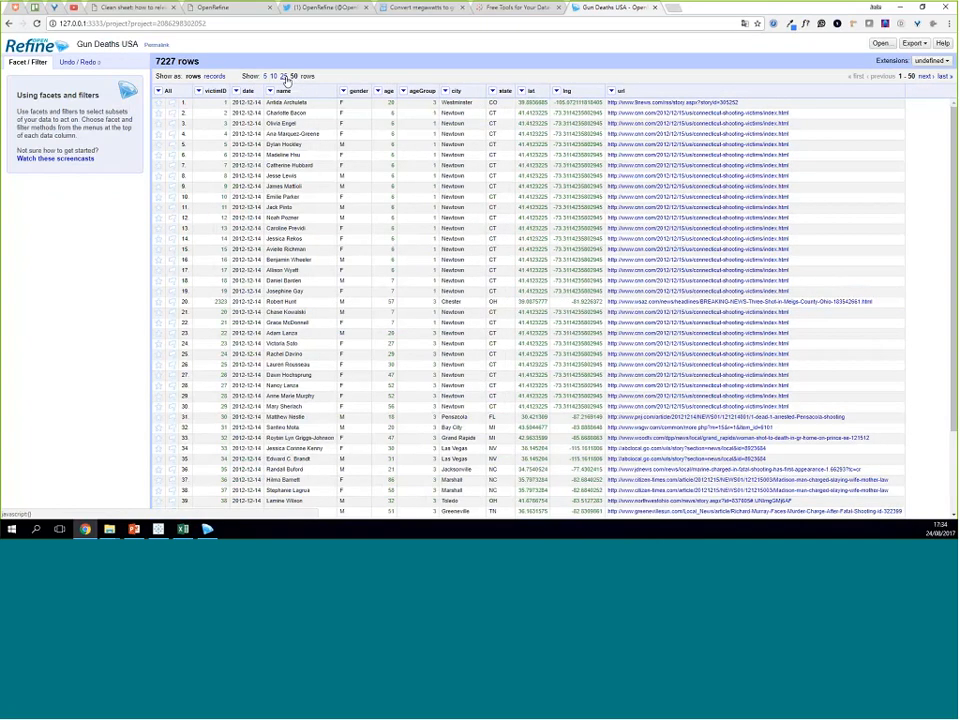
{"action": "left_click", "coordinate": [285, 77]}
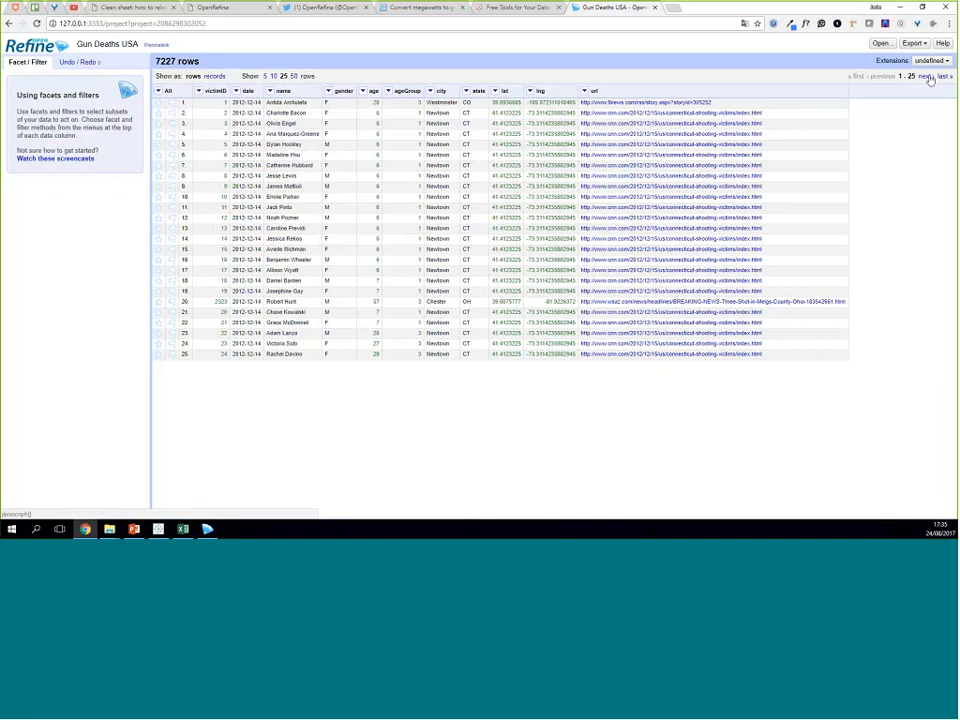
{"action": "left_click", "coordinate": [926, 77]}
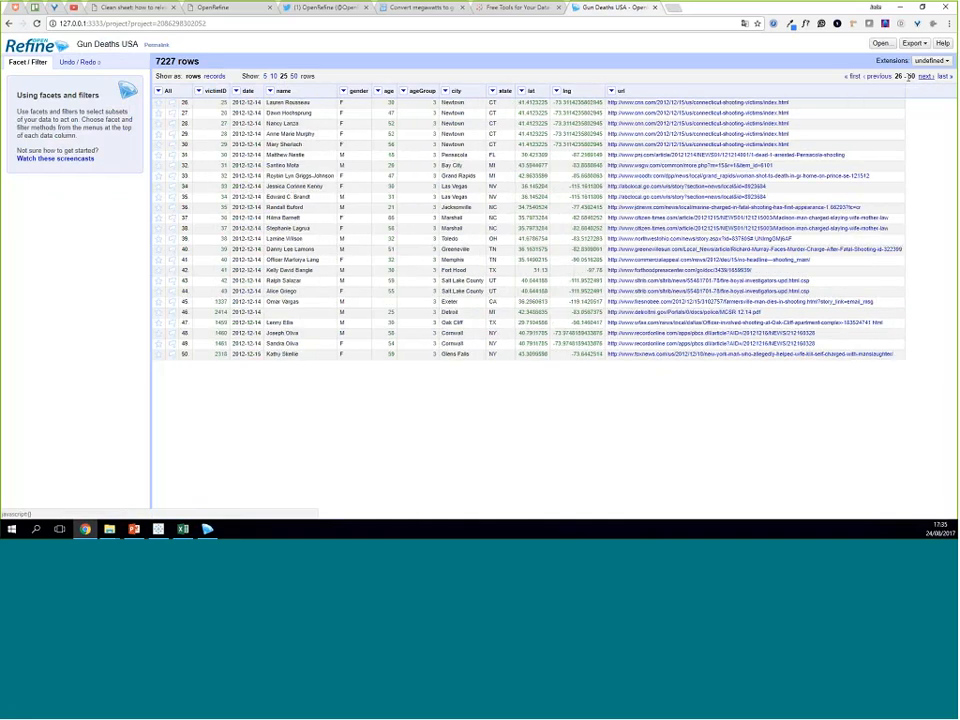
{"action": "left_click", "coordinate": [925, 77]}
{"action": "left_click", "coordinate": [854, 77]}
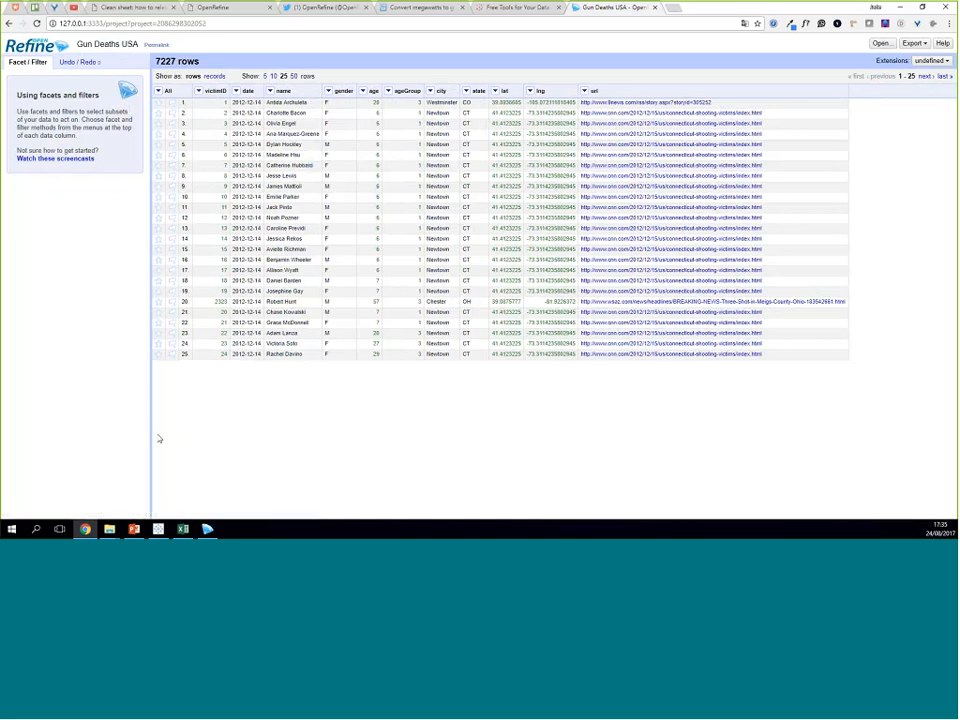
Step: View the project's undo/redo history and the operations available for the ageGroup column
{"action": "left_click", "coordinate": [80, 63]}
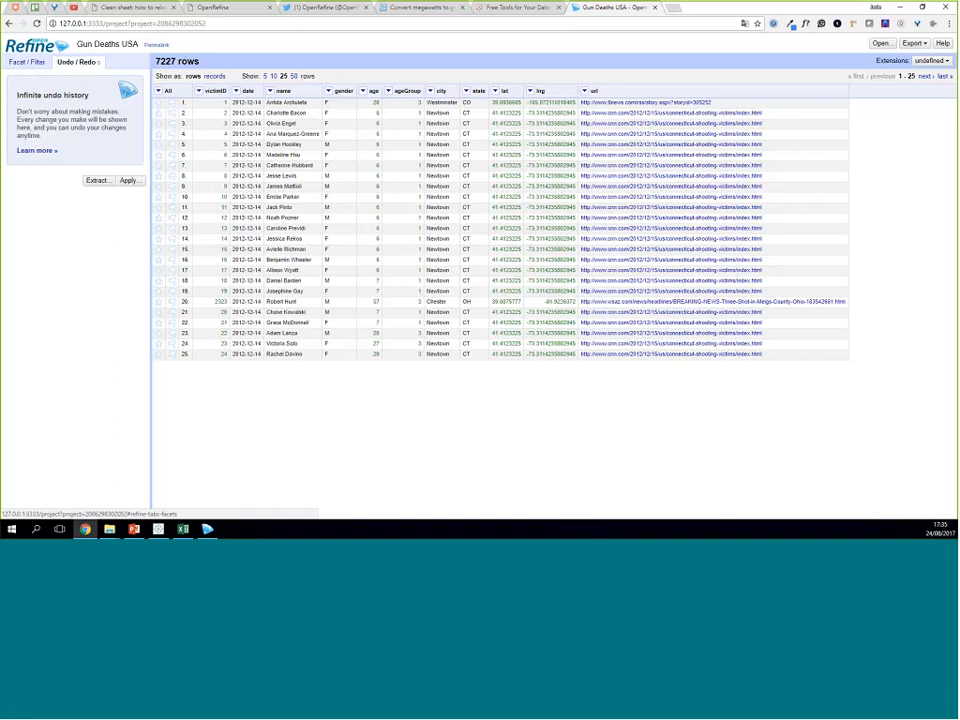
{"action": "left_click", "coordinate": [29, 63]}
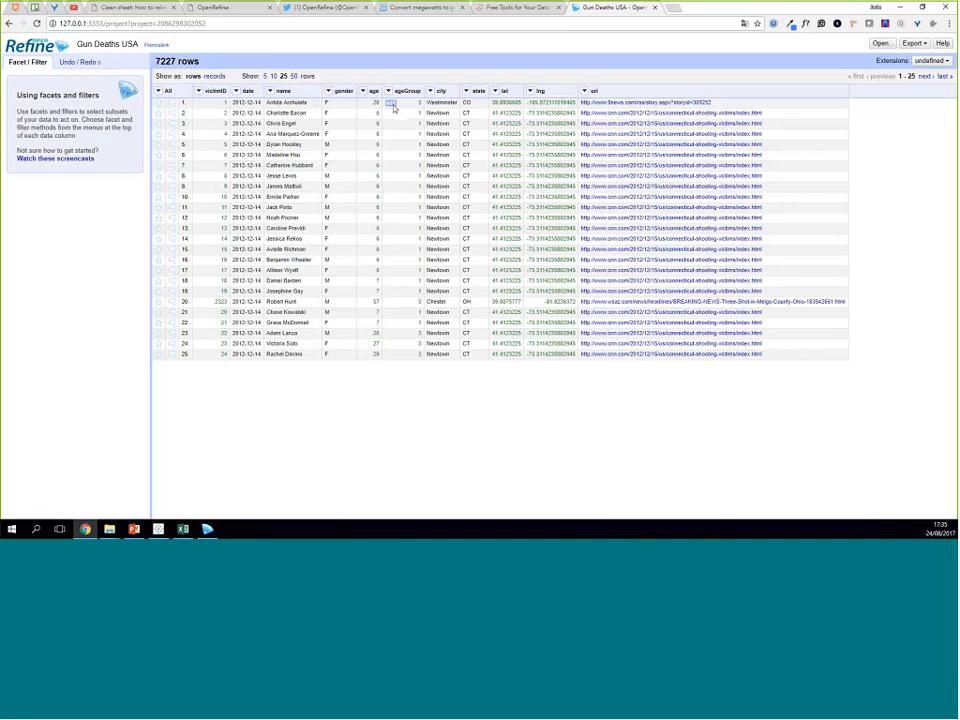
{"action": "left_click", "coordinate": [389, 91]}
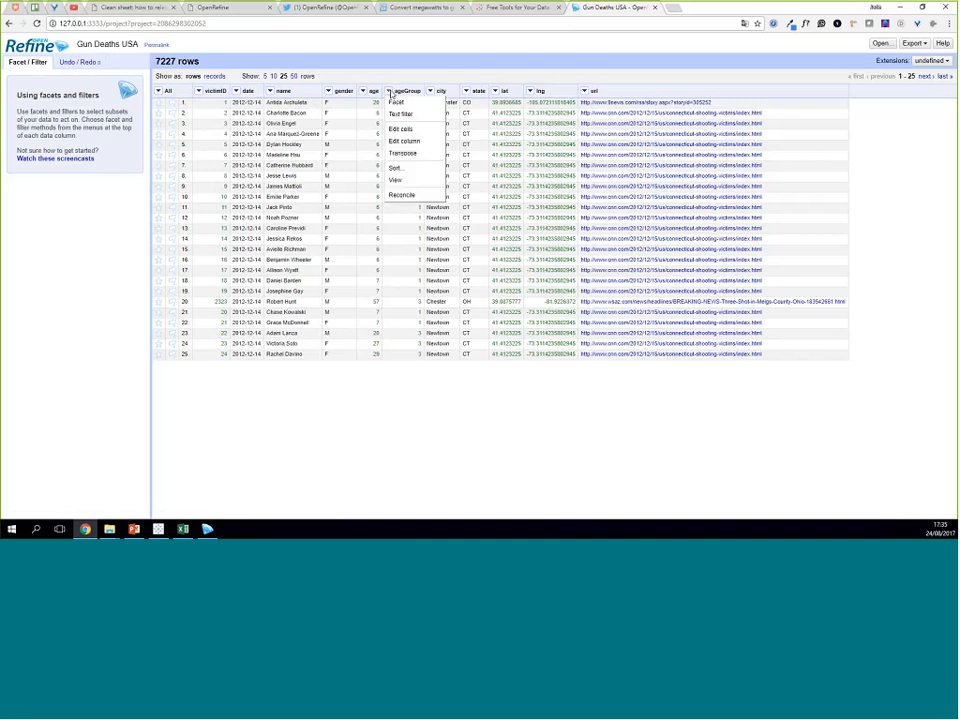
{"action": "left_click", "coordinate": [391, 92]}
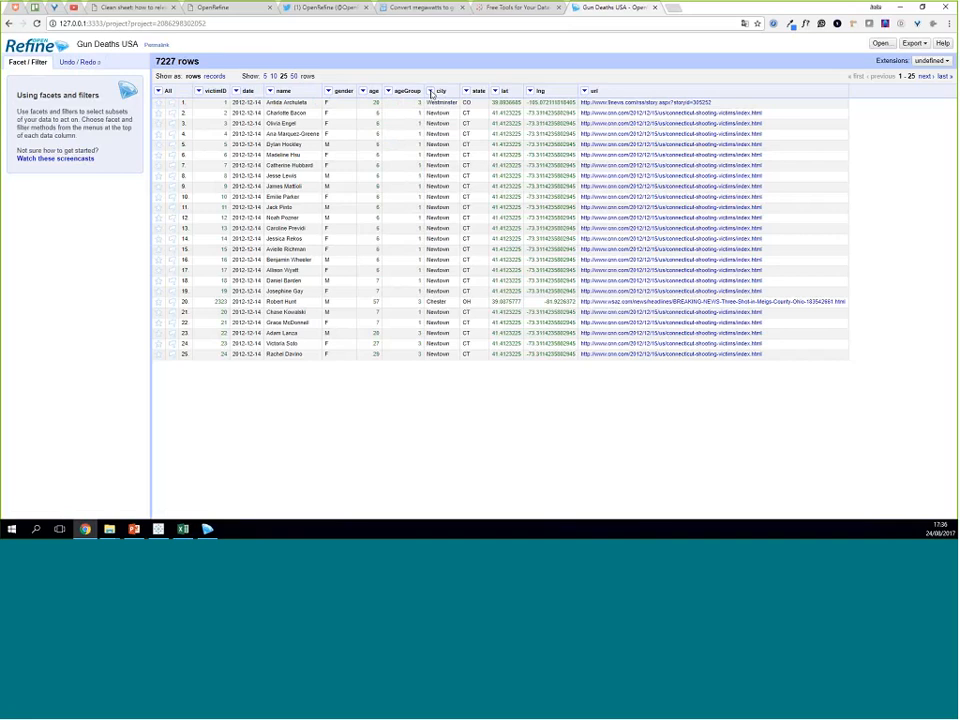
Step: Add a text facet on the city column and look through the first listed cities
{"action": "left_click", "coordinate": [431, 93]}
{"action": "left_click", "coordinate": [431, 93]}
{"action": "left_click", "coordinate": [431, 93]}
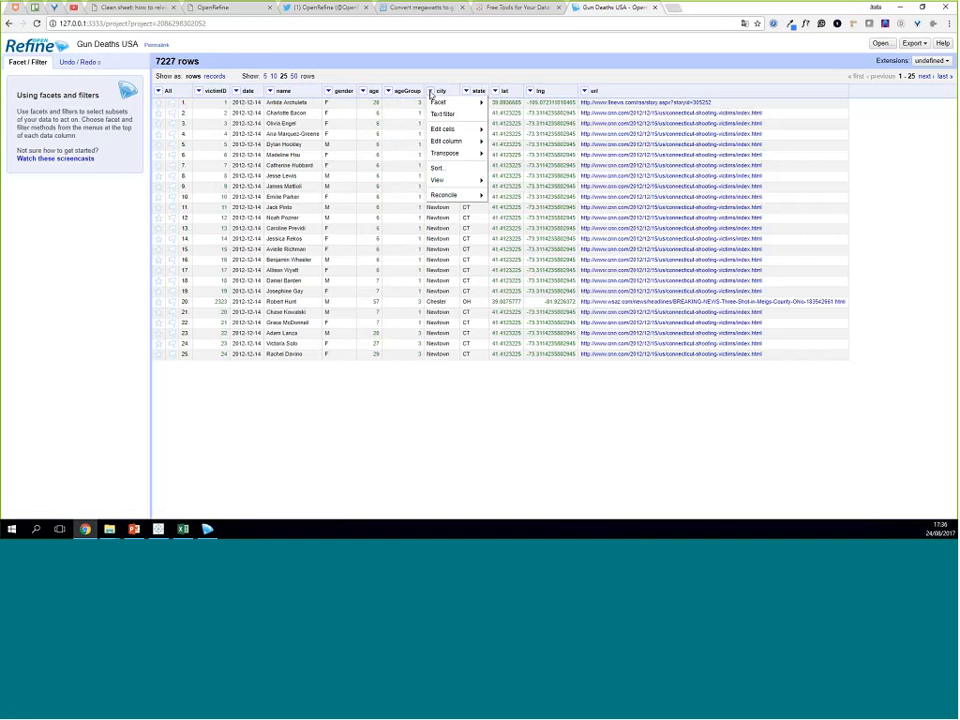
{"action": "mouse_move", "coordinate": [439, 103]}
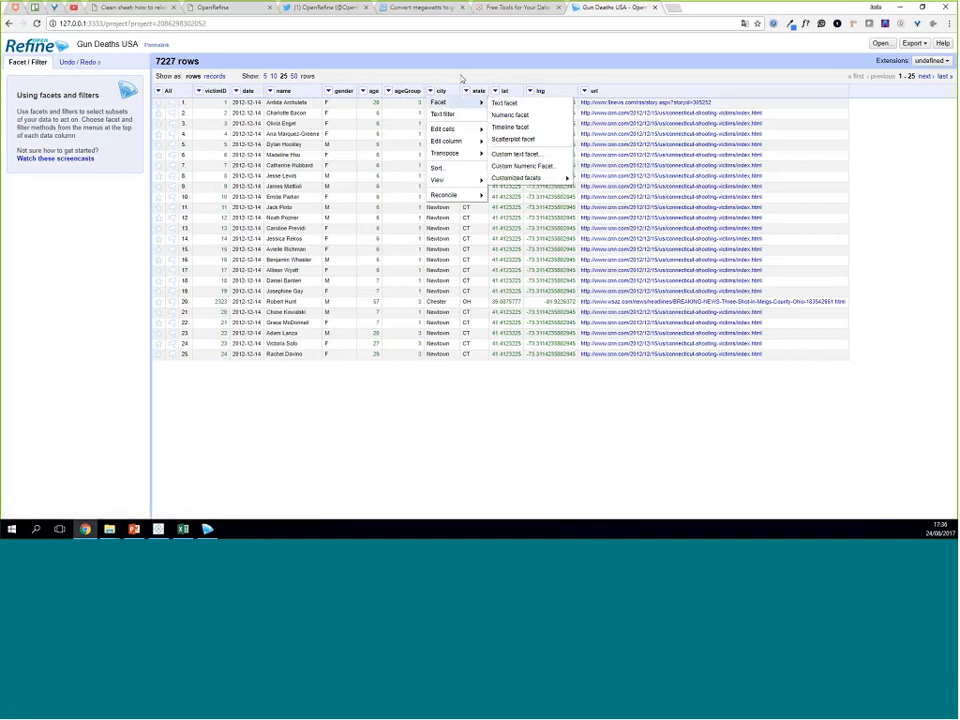
{"action": "mouse_move", "coordinate": [441, 181]}
{"action": "left_click", "coordinate": [505, 102]}
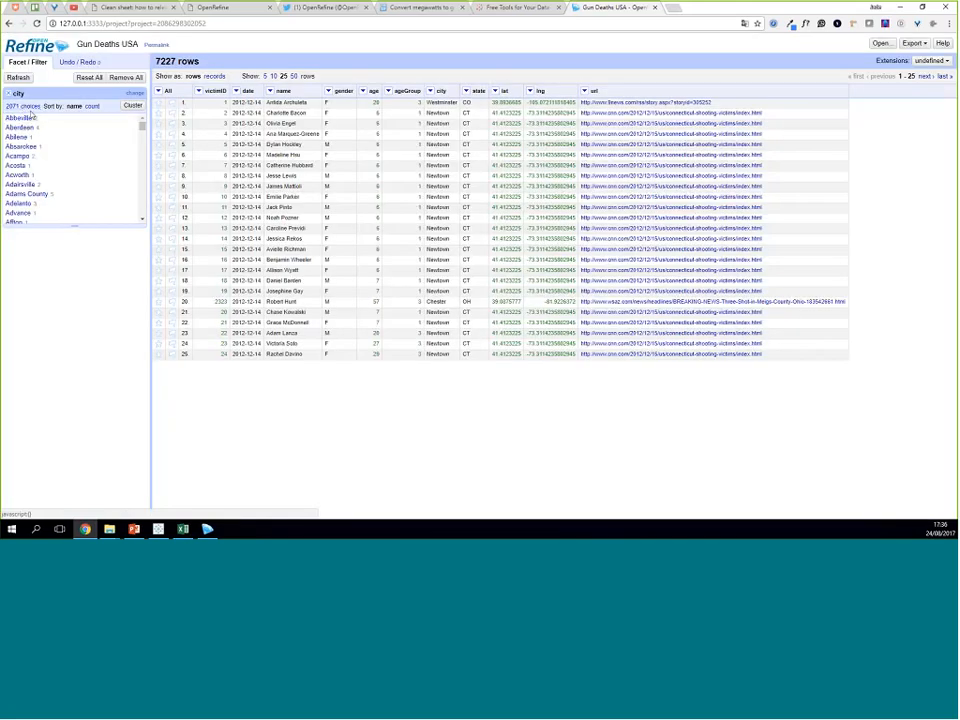
{"action": "scroll", "coordinate": [24, 152], "scroll_direction": "down", "scroll_amount": 6}
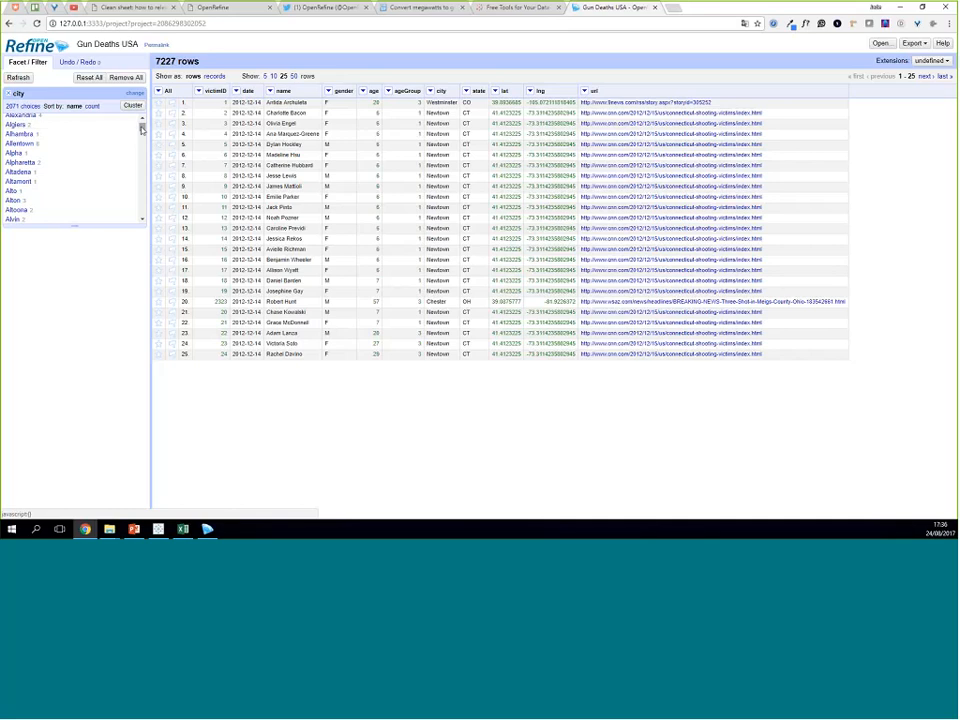
{"action": "left_click_drag", "start_coordinate": [143, 127], "coordinate": [143, 120]}
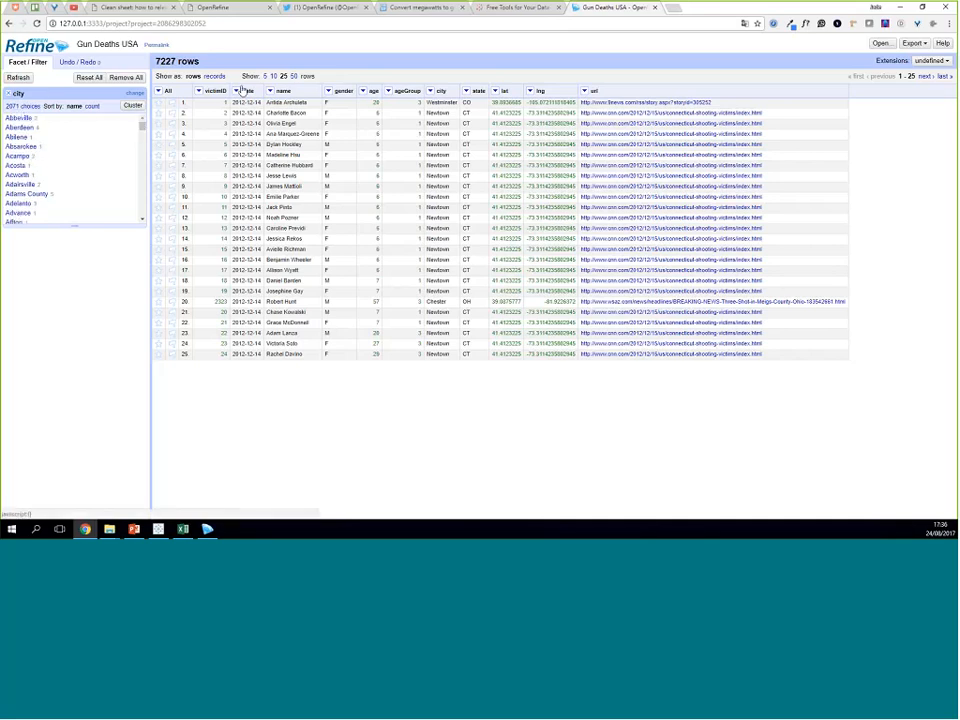
Step: Add a numeric facet on the age column
{"action": "left_click", "coordinate": [364, 91]}
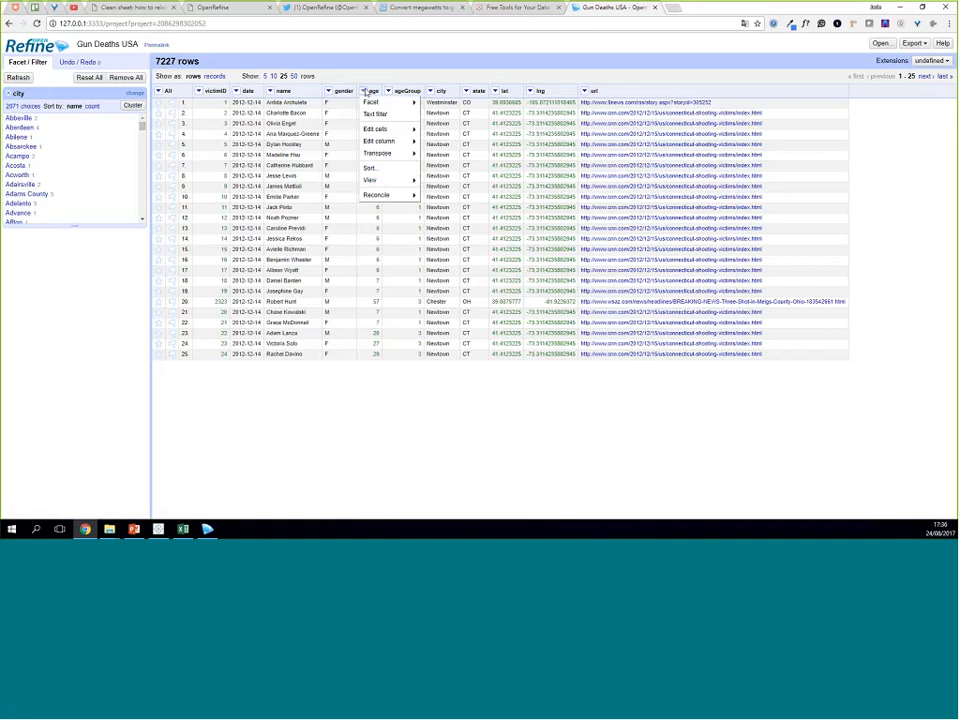
{"action": "mouse_move", "coordinate": [383, 103]}
{"action": "left_click", "coordinate": [442, 115]}
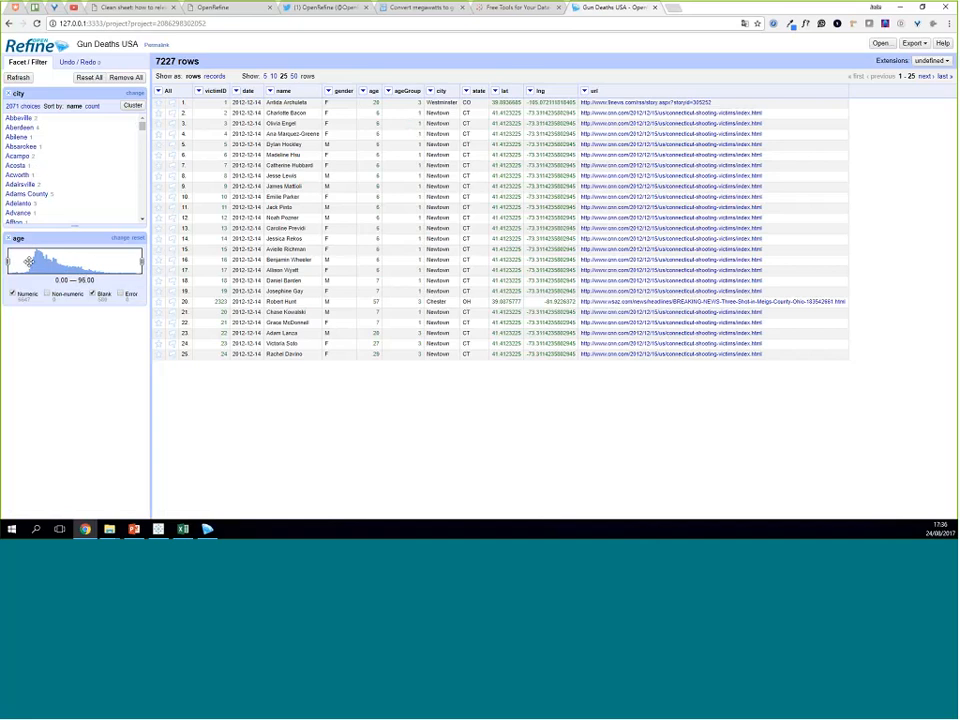
Step: Filter the age facet to the range 94 to 96 and exclude rows with blank ages
{"action": "left_click_drag", "start_coordinate": [8, 260], "coordinate": [130, 253]}
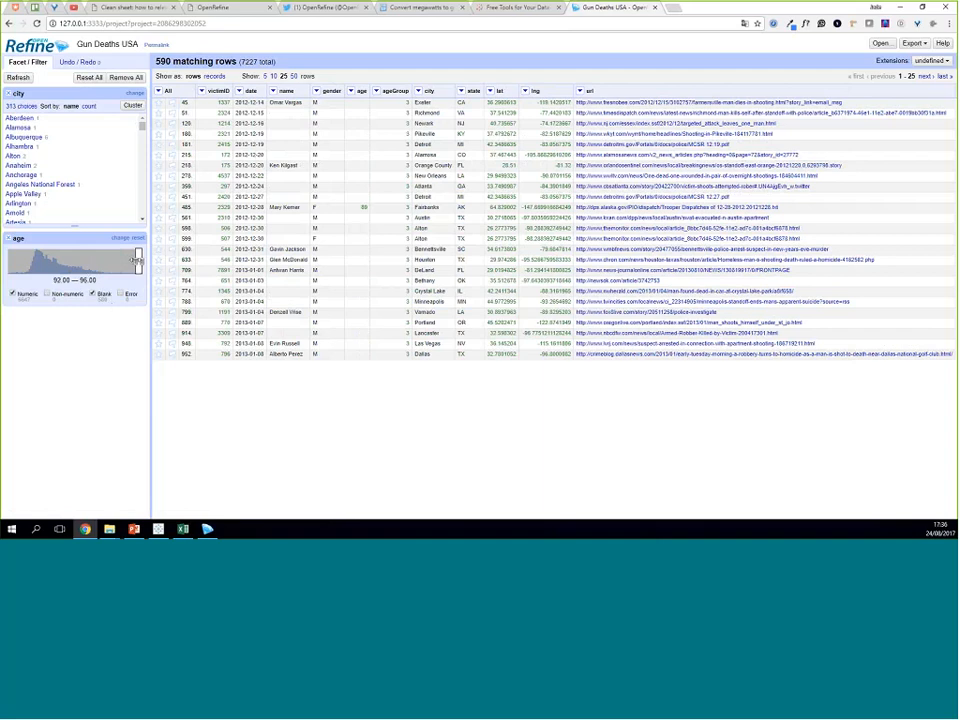
{"action": "left_click_drag", "start_coordinate": [132, 262], "coordinate": [139, 262]}
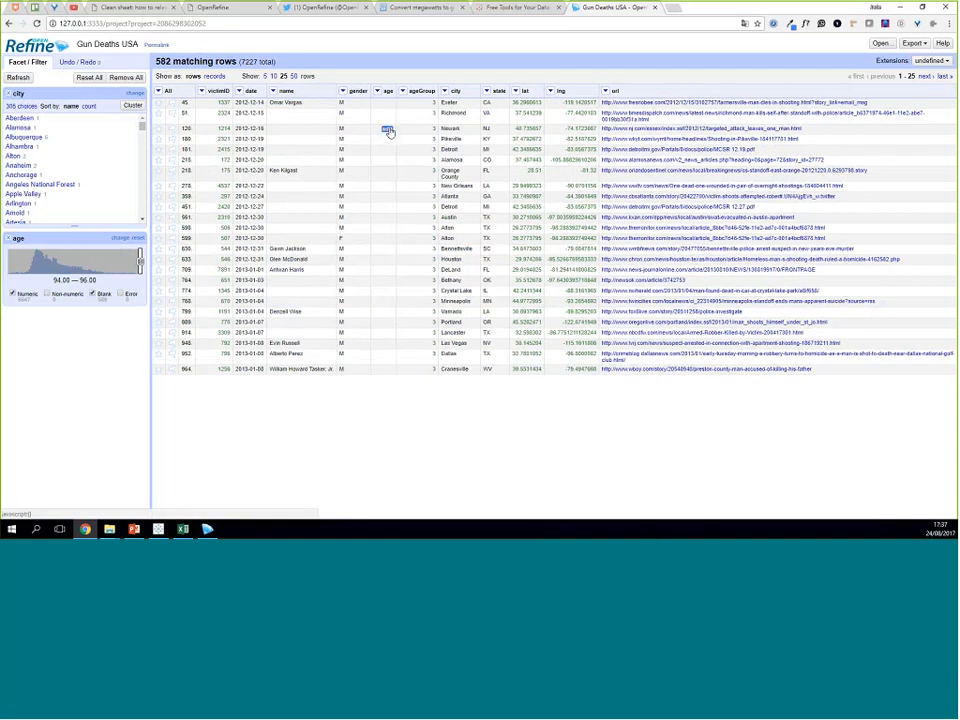
{"action": "left_click", "coordinate": [92, 294]}
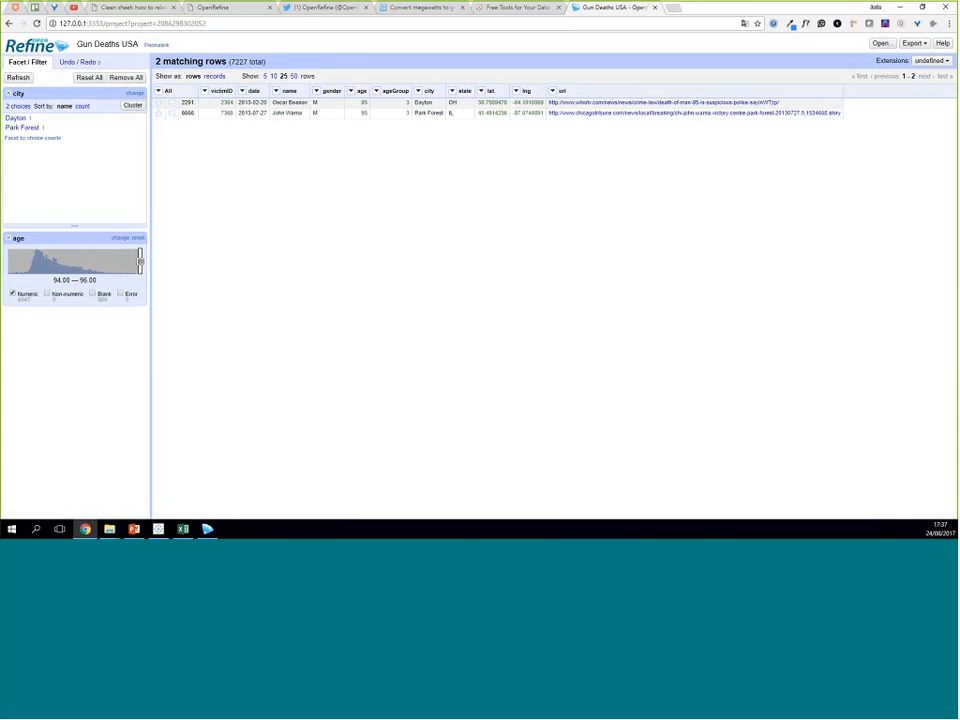
Step: Open the age value of the Dayton record for editing and close the cell editor
{"action": "left_click", "coordinate": [377, 103]}
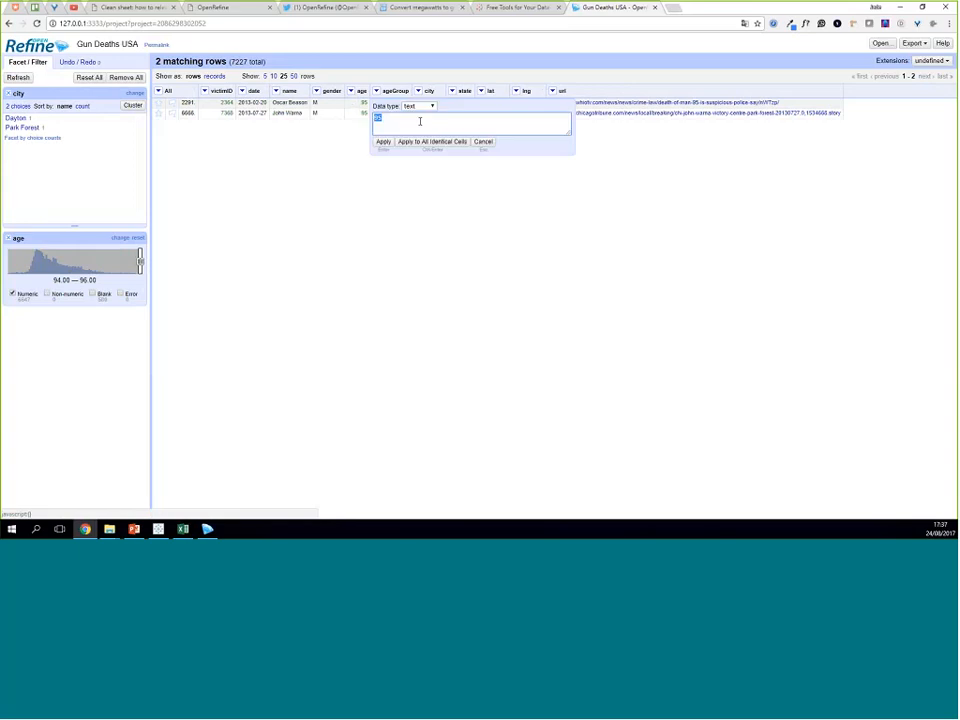
{"action": "left_click", "coordinate": [389, 119]}
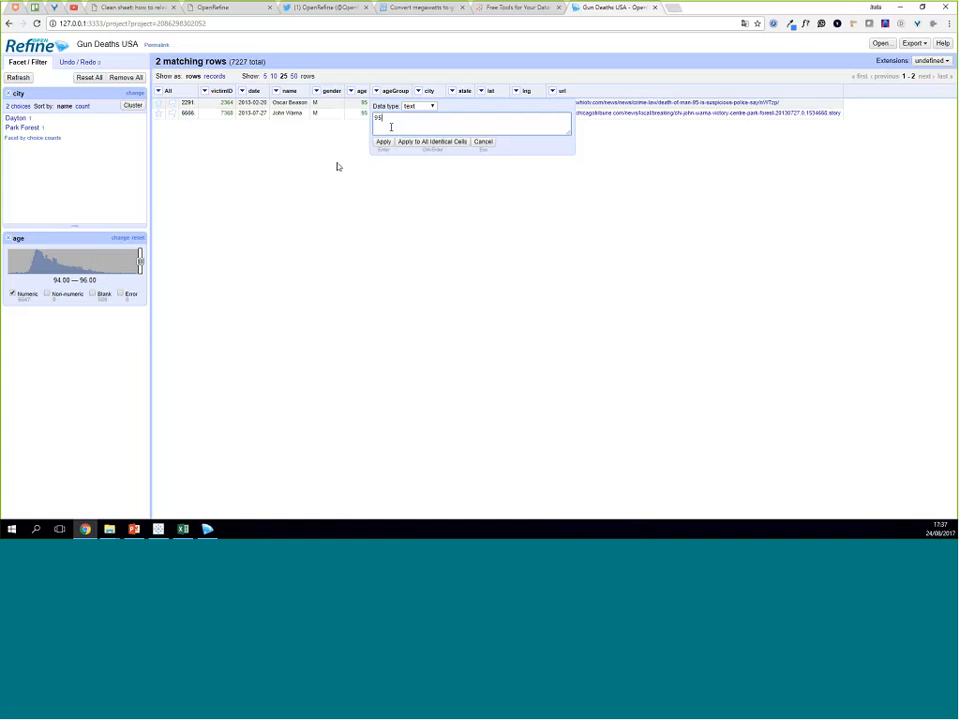
{"action": "key", "text": "Return"}
Step: Restore the age range to 0 to 96 and examine the city facet for duplicate entries such as Albuquerque
{"action": "left_click_drag", "start_coordinate": [139, 261], "coordinate": [8, 261]}
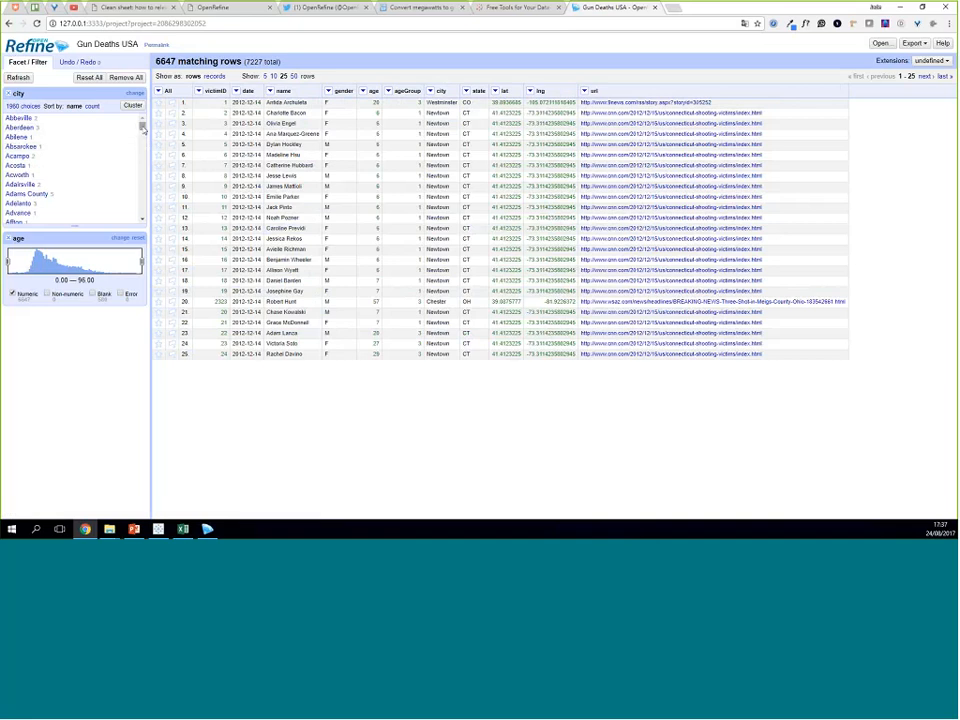
{"action": "mouse_move", "coordinate": [143, 127]}
{"action": "left_mouse_down"}
{"action": "mouse_move", "coordinate": [143, 137]}
{"action": "mouse_move", "coordinate": [143, 122]}
{"action": "left_mouse_up"}
{"action": "scroll", "coordinate": [101, 199], "scroll_direction": "down", "scroll_amount": 1}
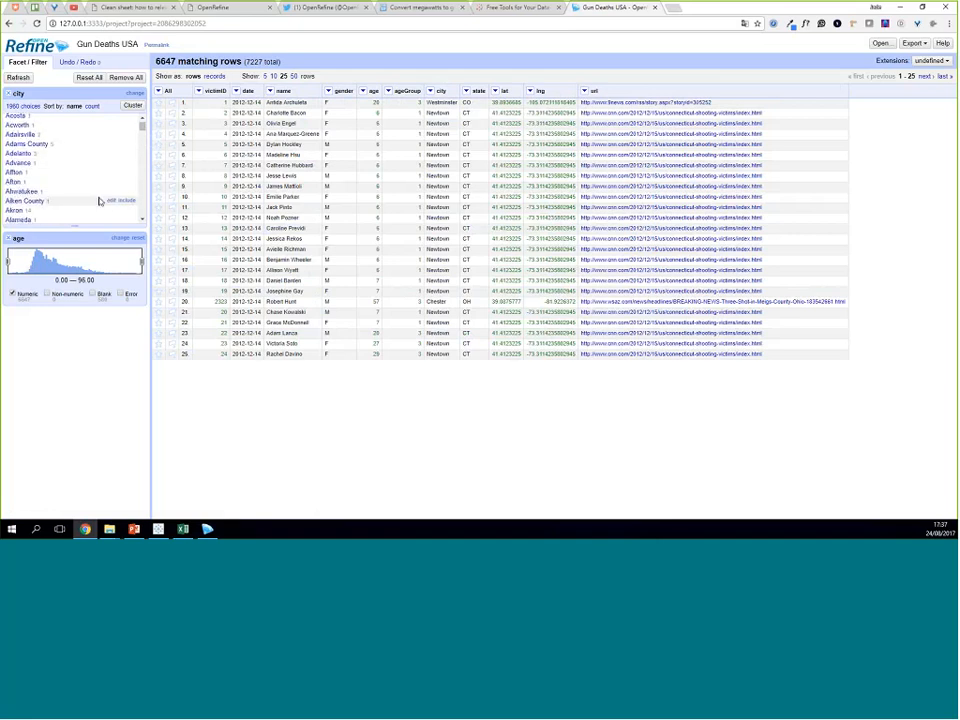
{"action": "scroll", "coordinate": [98, 197], "scroll_direction": "down", "scroll_amount": 5}
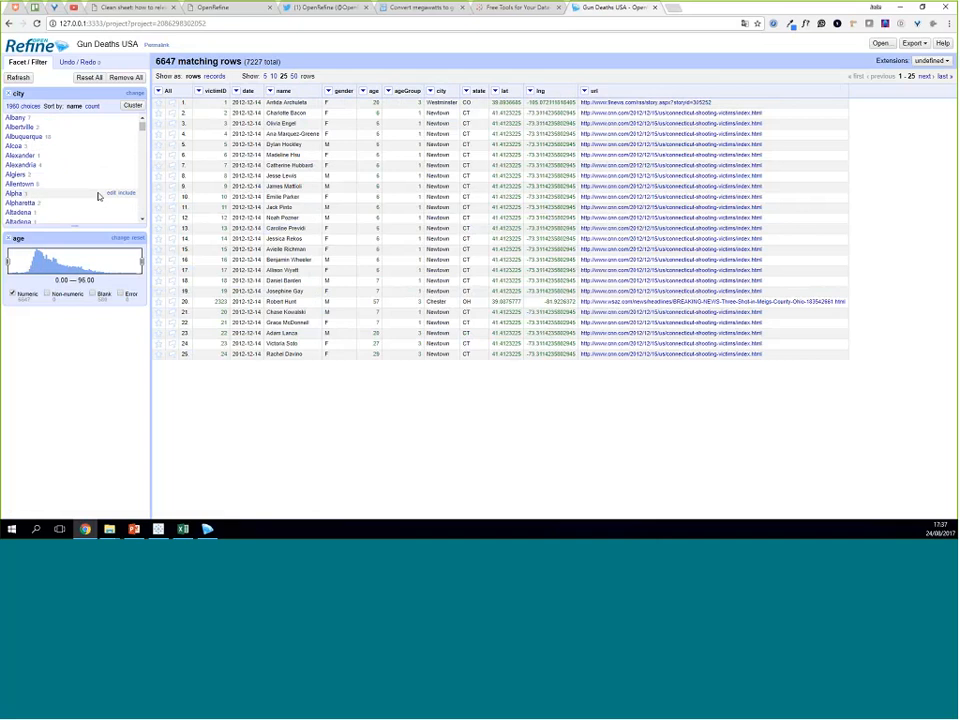
{"action": "scroll", "coordinate": [20, 135], "scroll_direction": "up", "scroll_amount": 2}
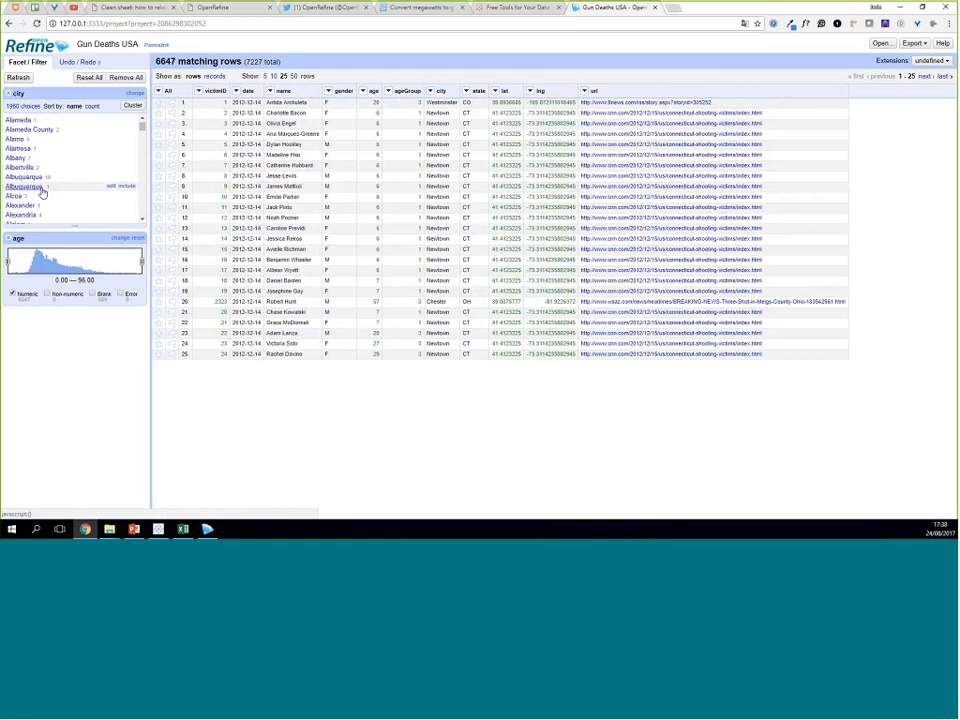
{"action": "scroll", "coordinate": [83, 197], "scroll_direction": "down", "scroll_amount": 5}
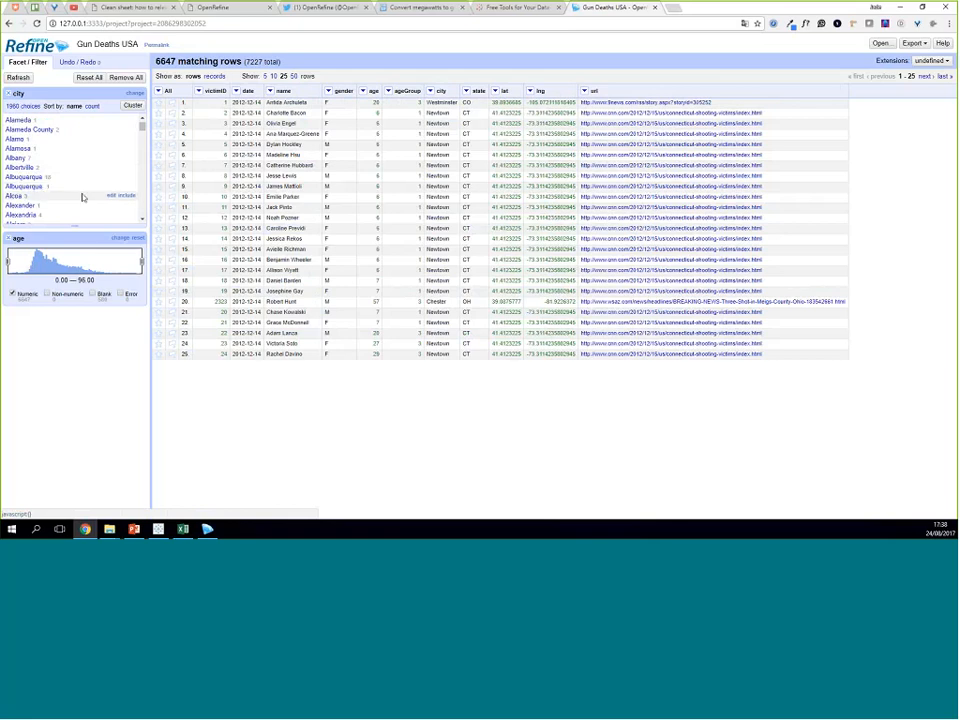
Step: Open Cluster and Edit for the city column and review the clusters found with key collision and fingerprint
{"action": "scroll", "coordinate": [83, 197], "scroll_direction": "down", "scroll_amount": 4}
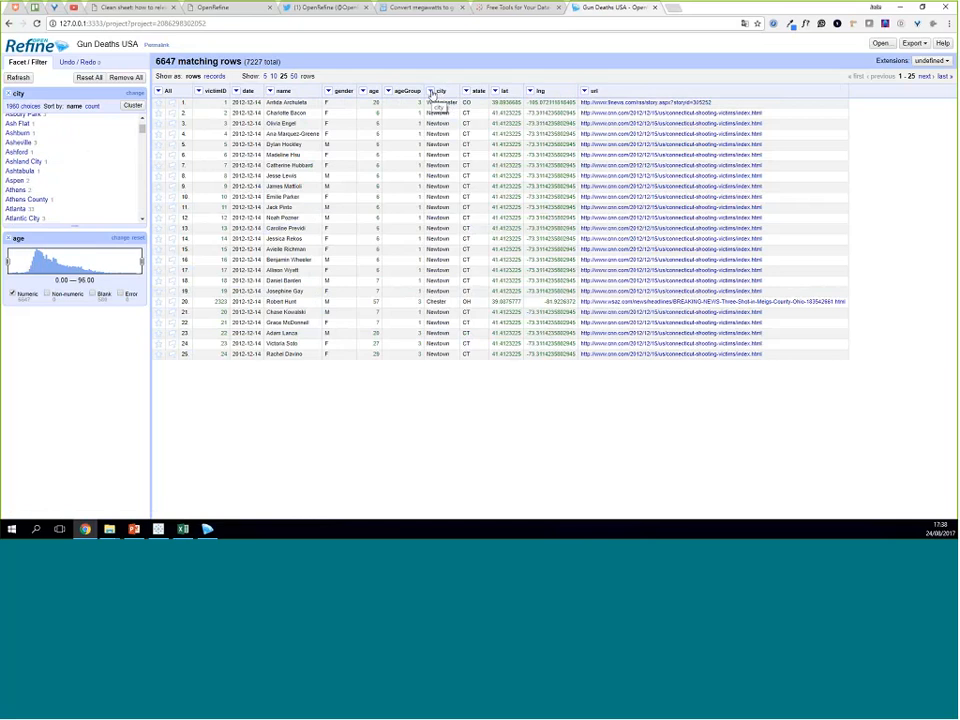
{"action": "left_click", "coordinate": [431, 91]}
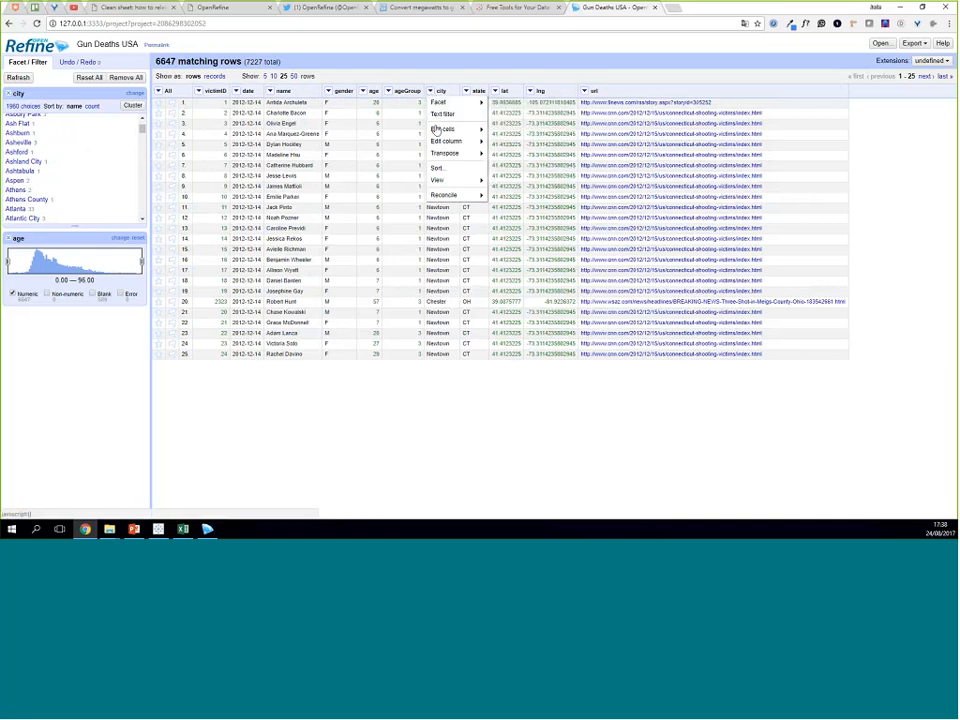
{"action": "mouse_move", "coordinate": [436, 131]}
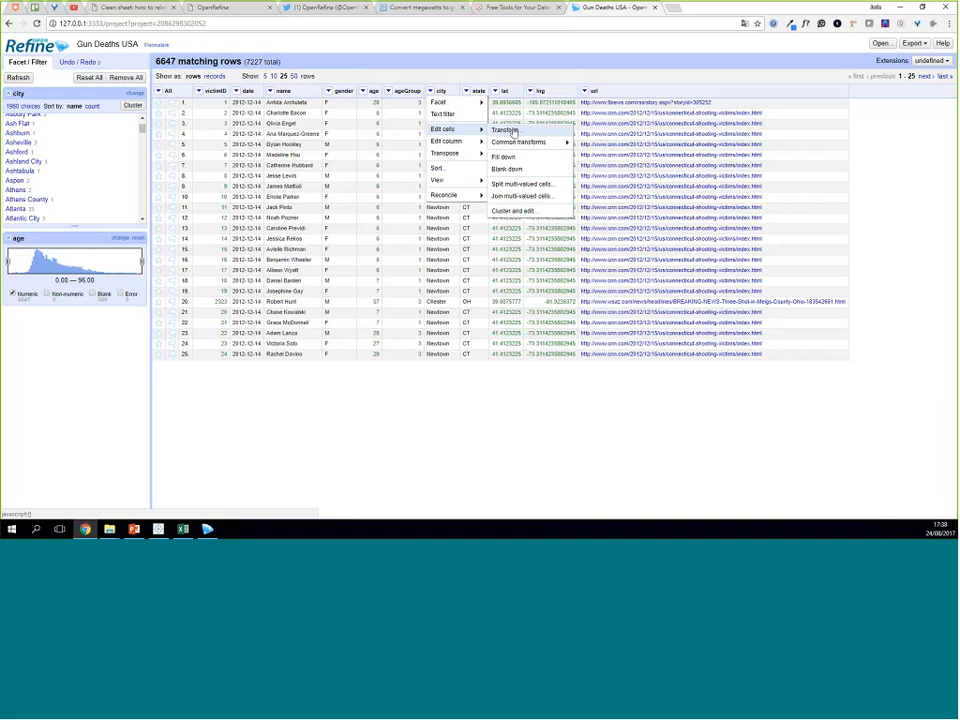
{"action": "left_click", "coordinate": [514, 213]}
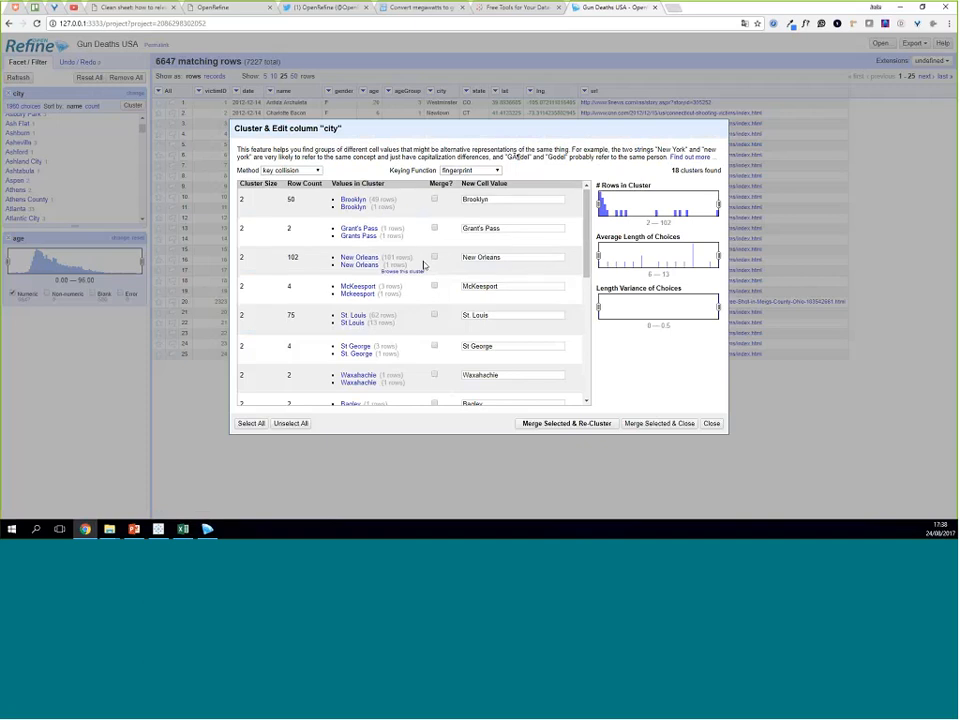
{"action": "scroll", "coordinate": [424, 265], "scroll_direction": "down", "scroll_amount": 2}
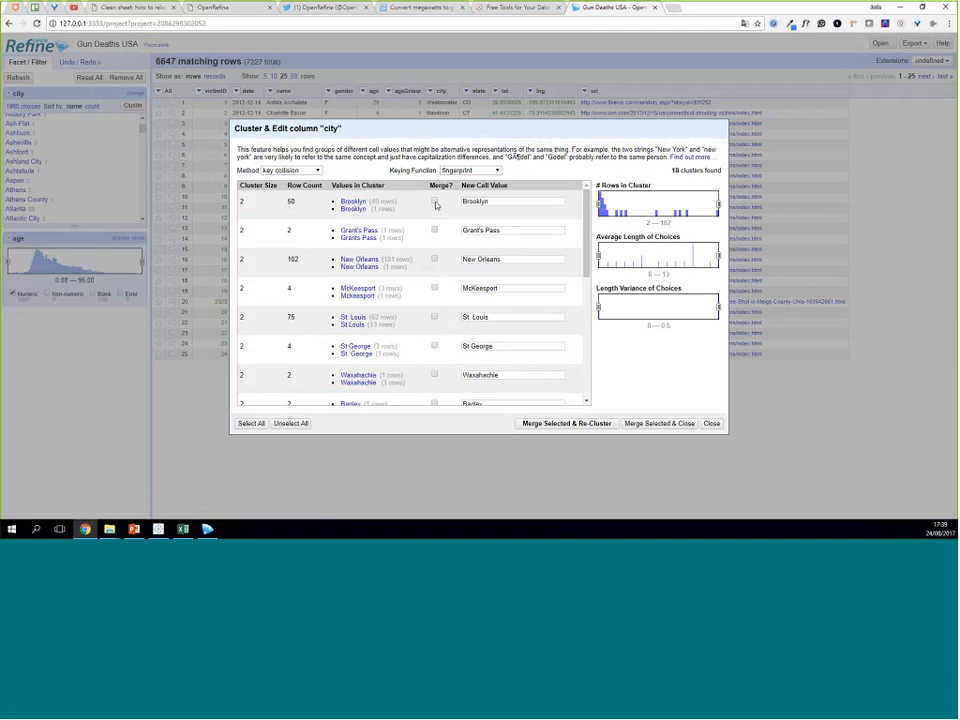
Step: Mark the Brooklyn, Grant's Pass, New Orleans, McKeesport, St. Louis and St George clusters for merging
{"action": "left_click", "coordinate": [434, 202]}
{"action": "left_click", "coordinate": [435, 231]}
{"action": "left_click", "coordinate": [434, 261]}
{"action": "scroll", "coordinate": [433, 255], "scroll_direction": "down", "scroll_amount": 2}
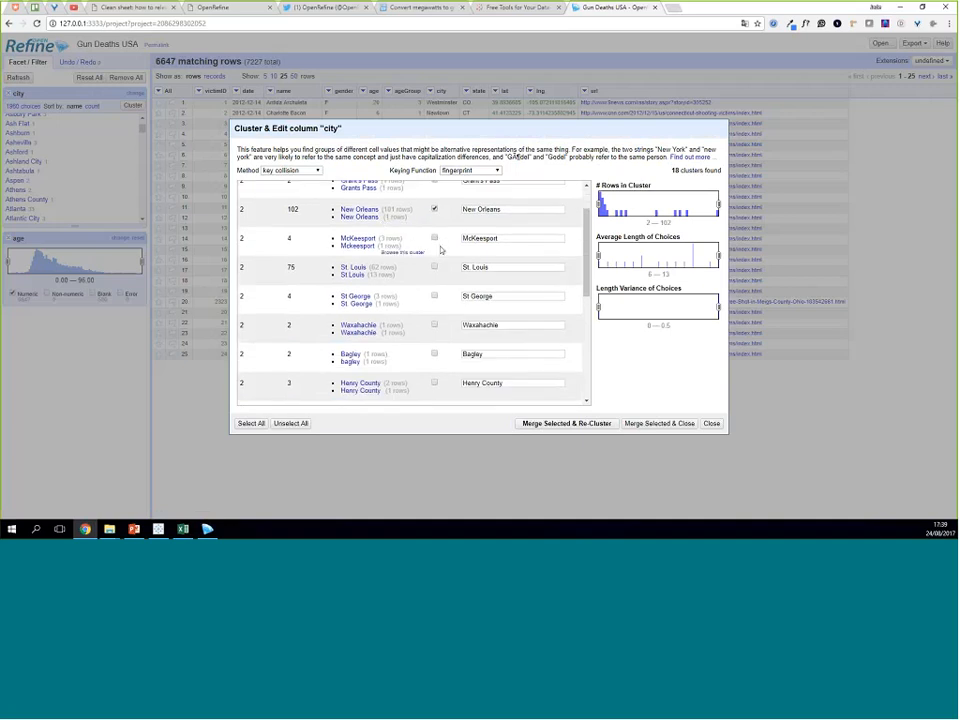
{"action": "left_click", "coordinate": [434, 238]}
{"action": "left_click", "coordinate": [435, 267]}
{"action": "left_click", "coordinate": [435, 295]}
{"action": "scroll", "coordinate": [433, 270], "scroll_direction": "down", "scroll_amount": 2}
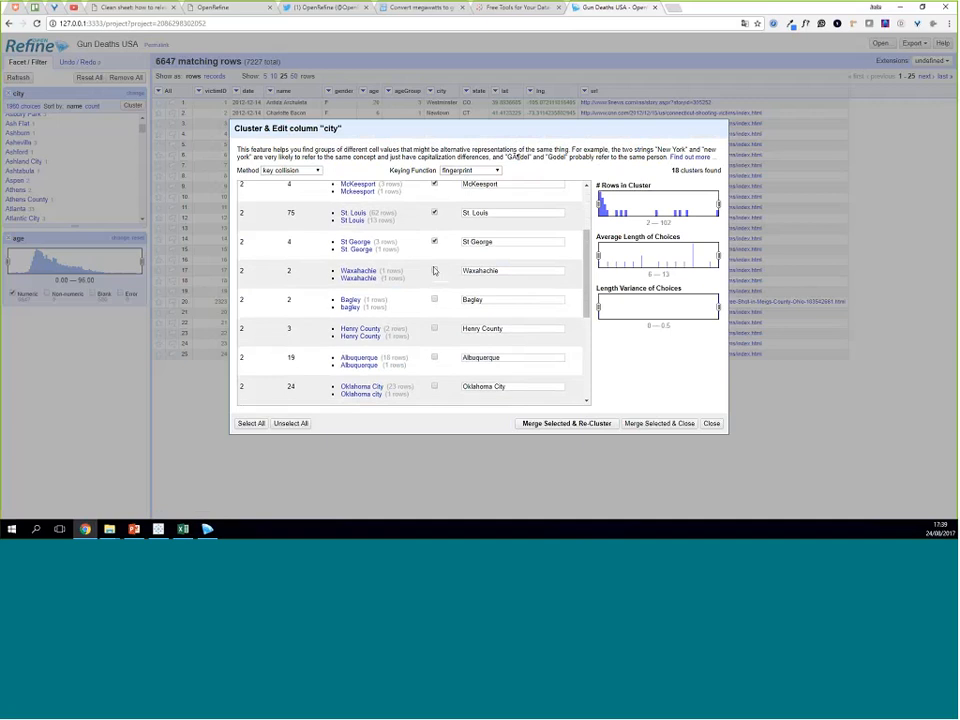
Step: Mark the Waxahachie, Bagley, Henry County, Albuquerque, Oklahoma City and Kansas City clusters for merging
{"action": "scroll", "coordinate": [432, 275], "scroll_direction": "down", "scroll_amount": 2}
{"action": "left_click", "coordinate": [435, 228]}
{"action": "left_click", "coordinate": [435, 255]}
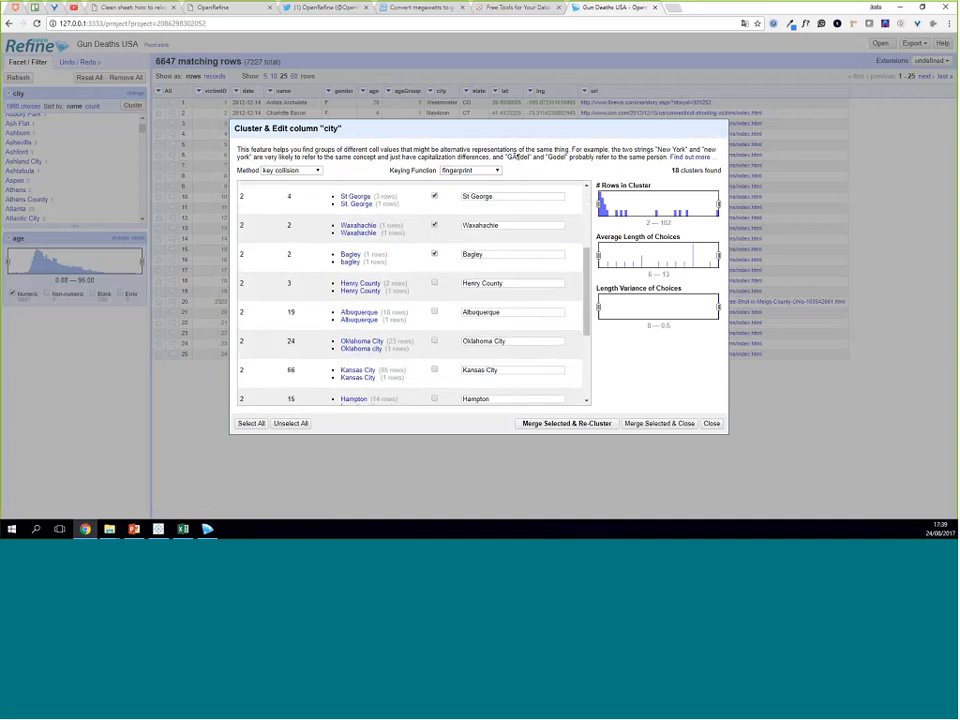
{"action": "left_click", "coordinate": [434, 283]}
{"action": "scroll", "coordinate": [436, 287], "scroll_direction": "down", "scroll_amount": 1}
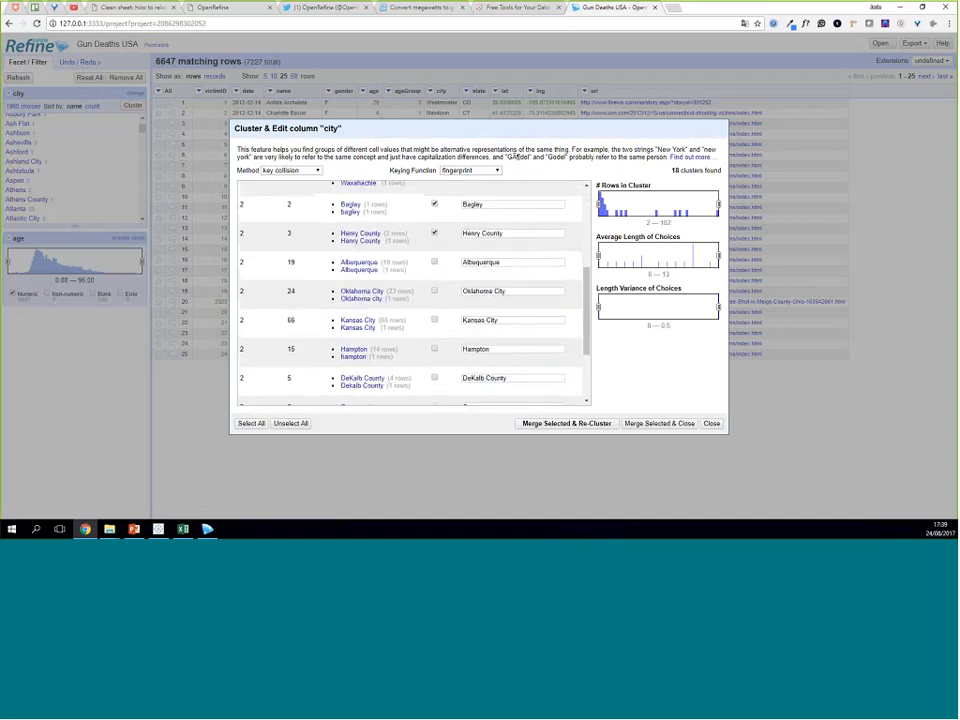
{"action": "left_click", "coordinate": [434, 262]}
{"action": "left_click", "coordinate": [435, 291]}
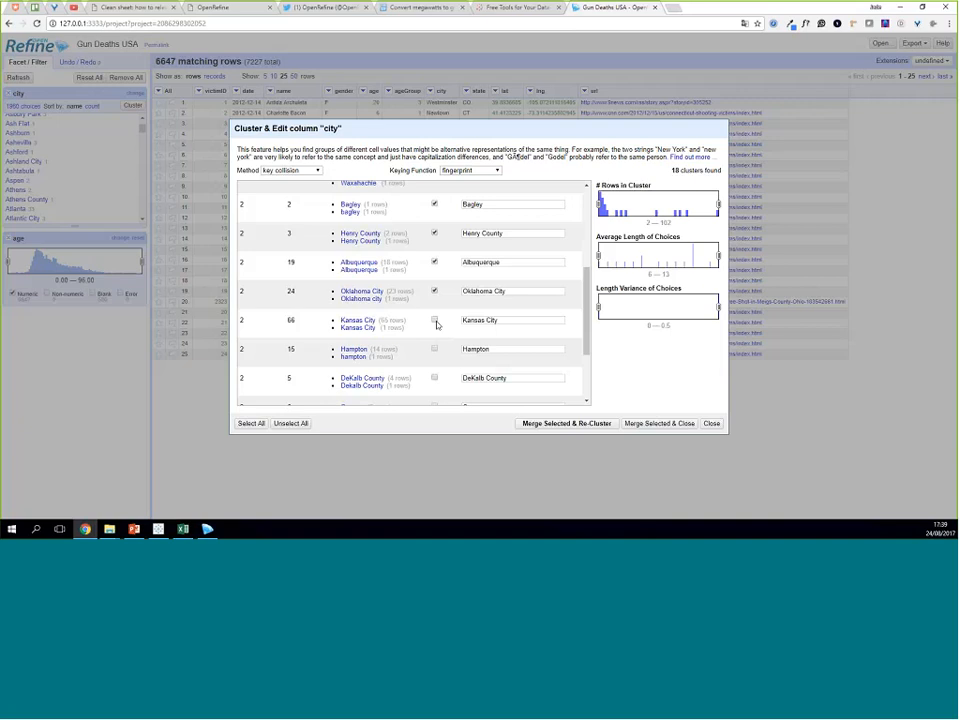
{"action": "left_click", "coordinate": [435, 321]}
{"action": "scroll", "coordinate": [386, 238], "scroll_direction": "down", "scroll_amount": 2}
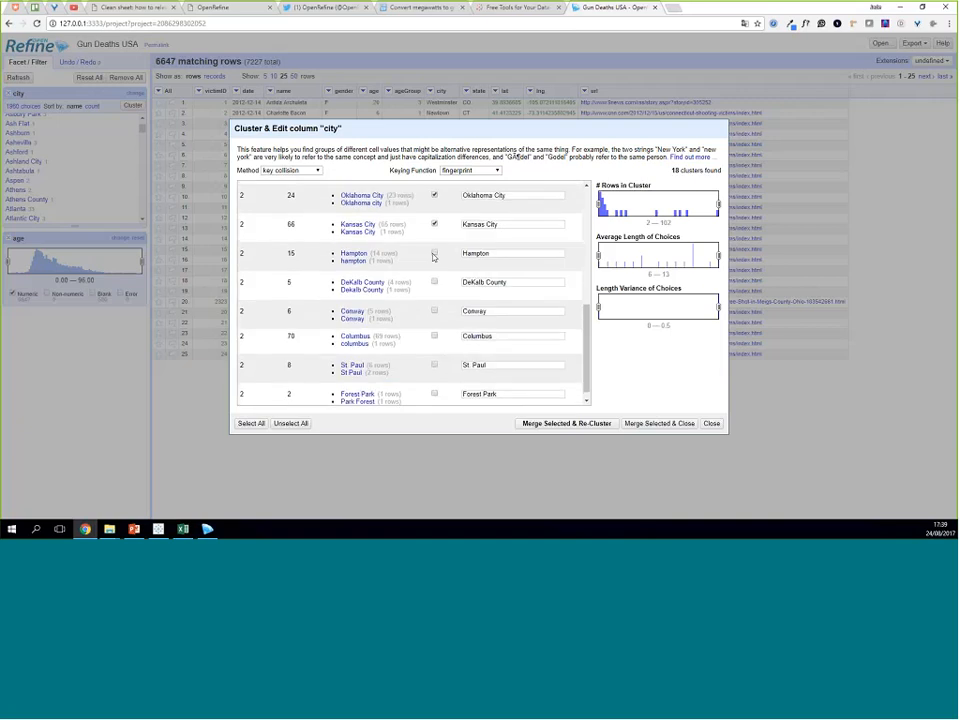
Step: Mark the Hampton, DeKalb County, Conway, Columbus and St. Paul clusters for merging
{"action": "left_click", "coordinate": [434, 249]}
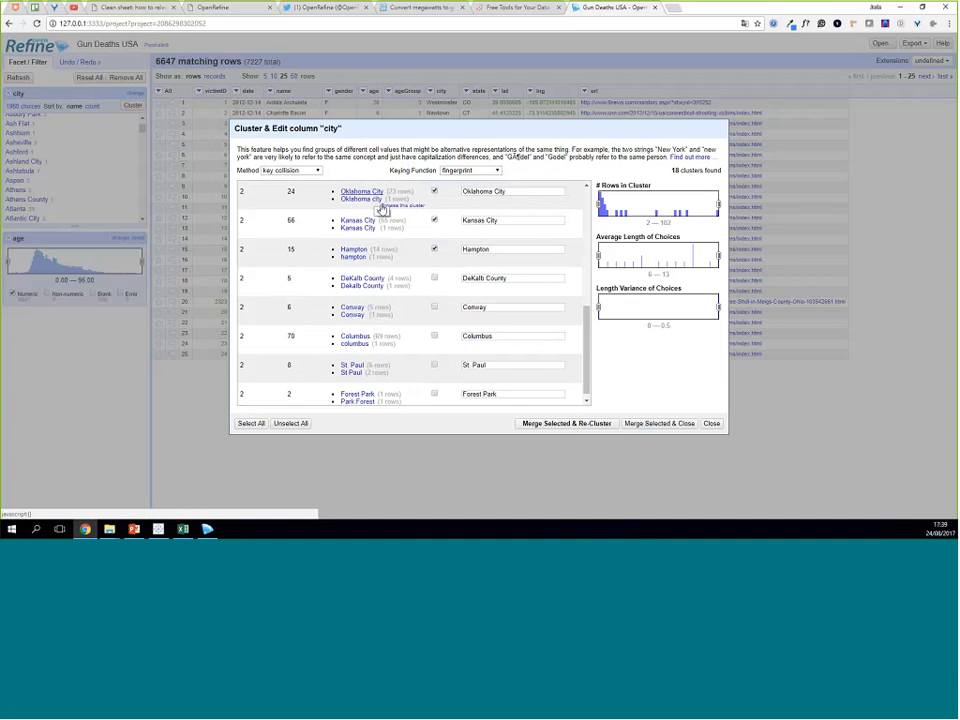
{"action": "left_click", "coordinate": [435, 278]}
{"action": "left_click", "coordinate": [435, 307]}
{"action": "left_click_drag", "start_coordinate": [437, 311], "coordinate": [436, 336]}
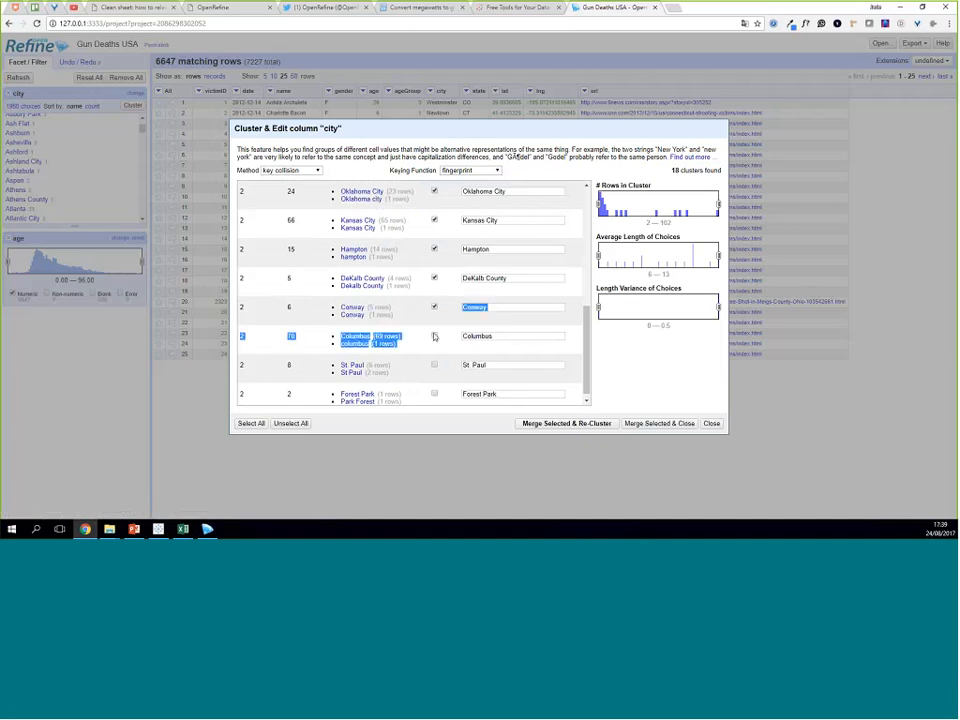
{"action": "left_click", "coordinate": [435, 336]}
{"action": "scroll", "coordinate": [438, 343], "scroll_direction": "down", "scroll_amount": 1}
{"action": "left_click", "coordinate": [435, 358]}
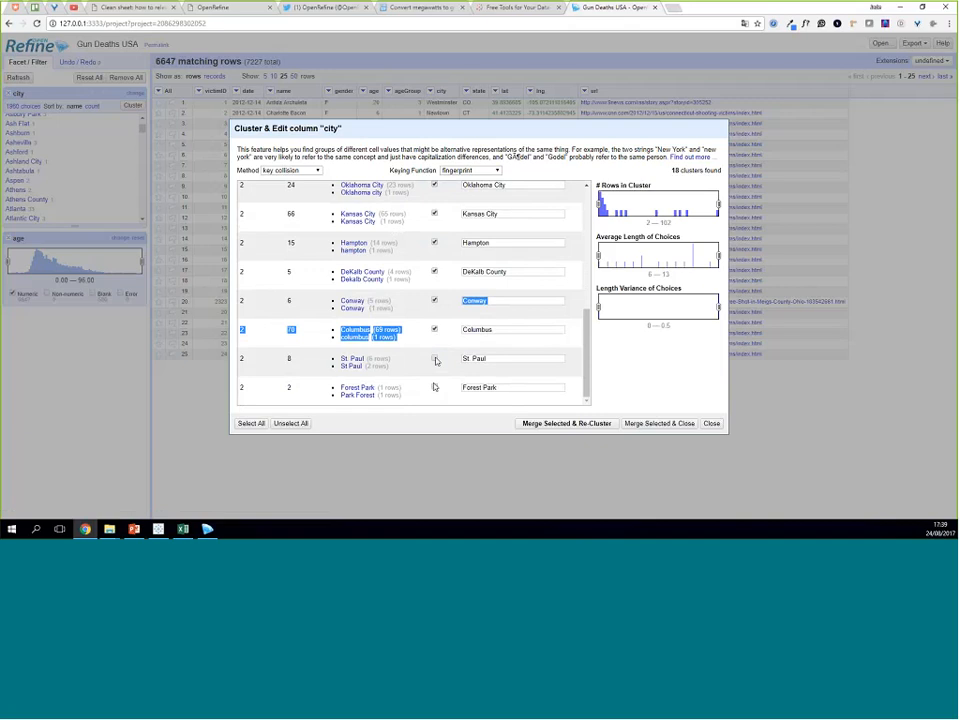
{"action": "left_click", "coordinate": [388, 335]}
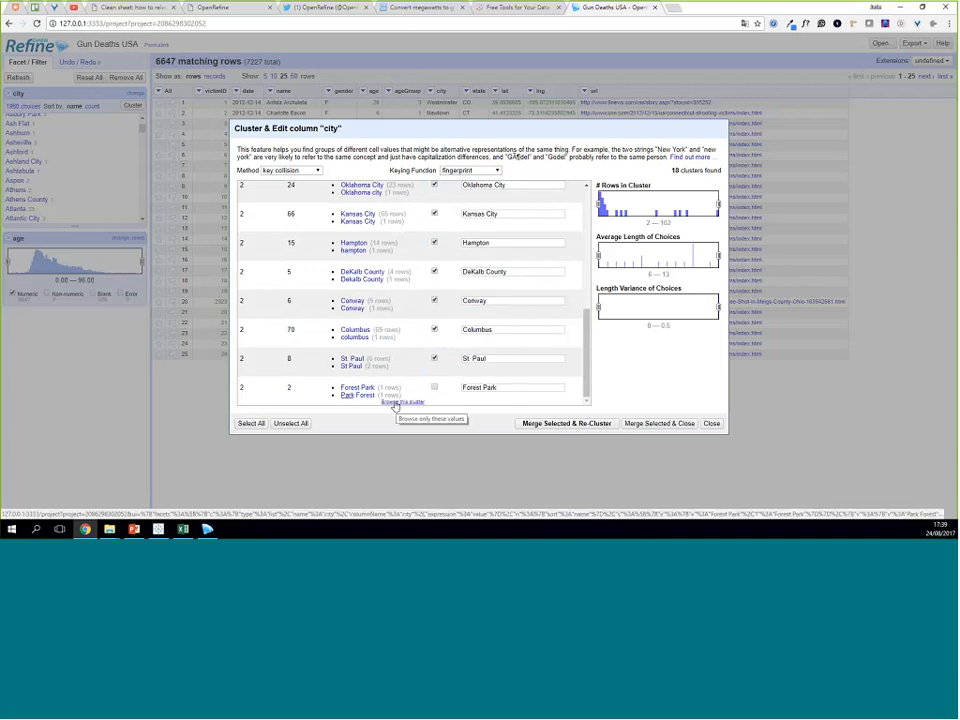
Step: Browse the rows of the Forest Park / Park Forest cluster to compare their states, and return to the clustering dialog
{"action": "left_click", "coordinate": [397, 402]}
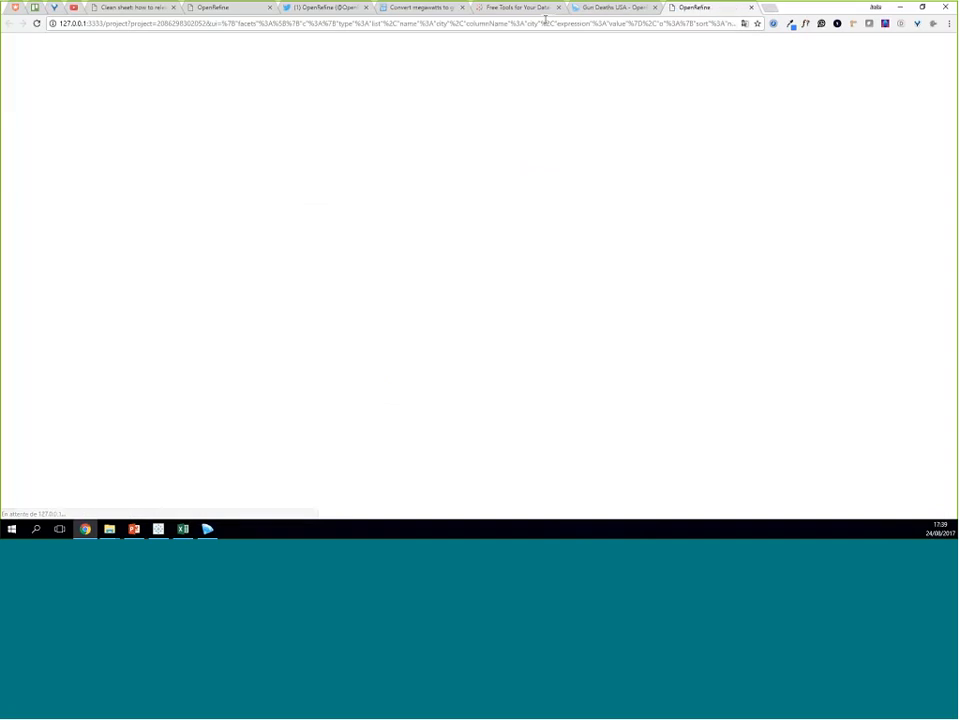
{"action": "left_click", "coordinate": [614, 7]}
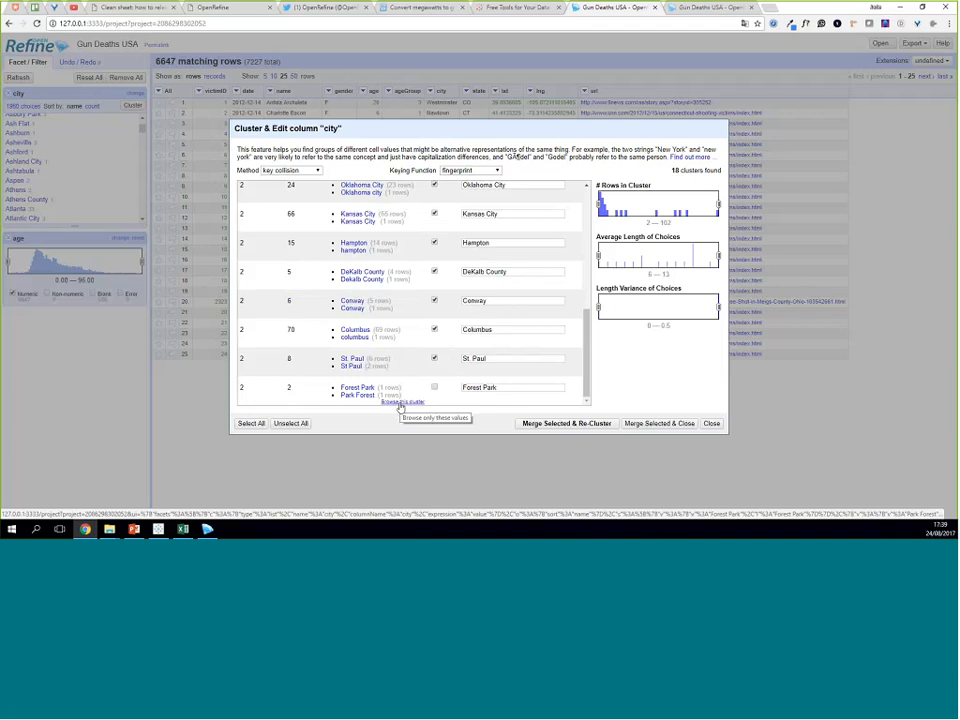
{"action": "left_click", "coordinate": [400, 403]}
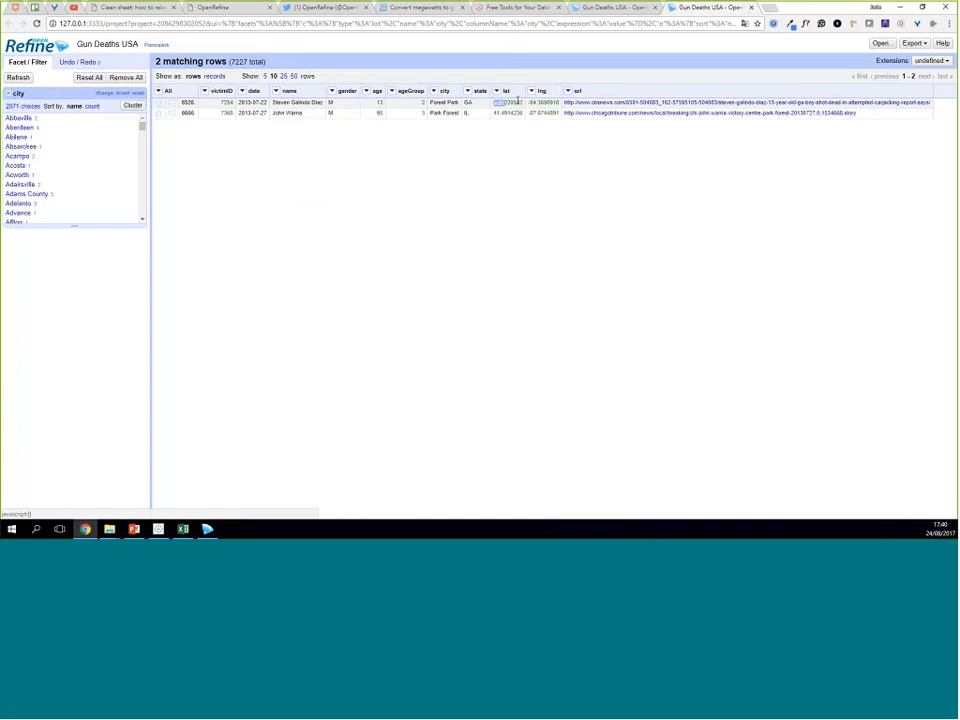
{"action": "left_click", "coordinate": [751, 7]}
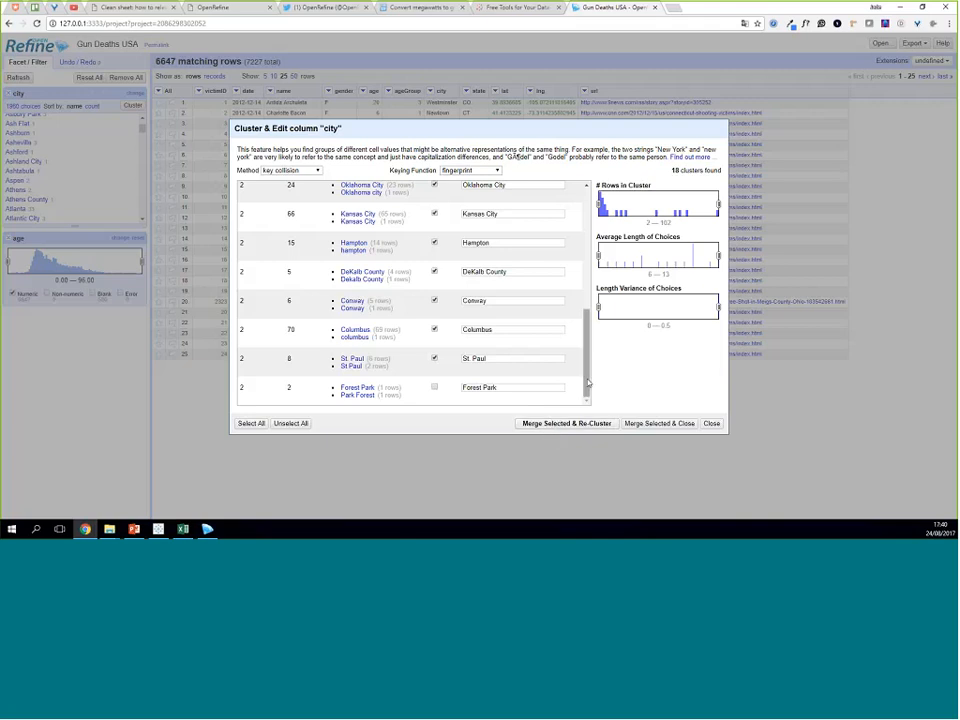
Step: Merge the marked city clusters and re-cluster with the ngram-fingerprint keying function
{"action": "mouse_move", "coordinate": [589, 361]}
{"action": "left_mouse_down"}
{"action": "mouse_move", "coordinate": [588, 262]}
{"action": "mouse_move", "coordinate": [588, 375]}
{"action": "left_mouse_up"}
{"action": "left_click", "coordinate": [567, 424]}
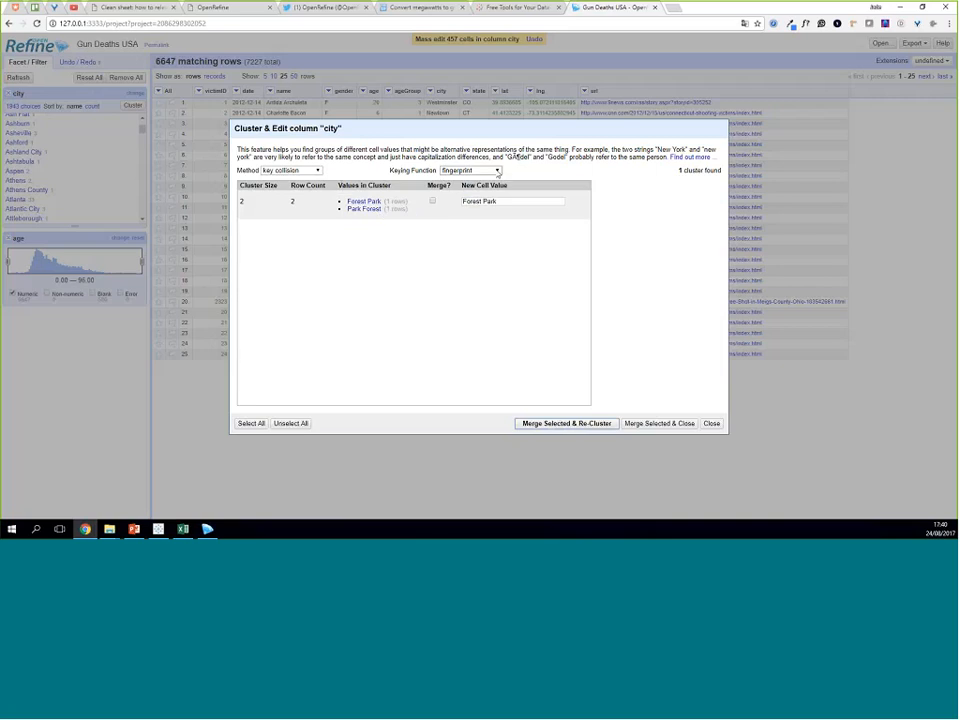
{"action": "left_click", "coordinate": [498, 171]}
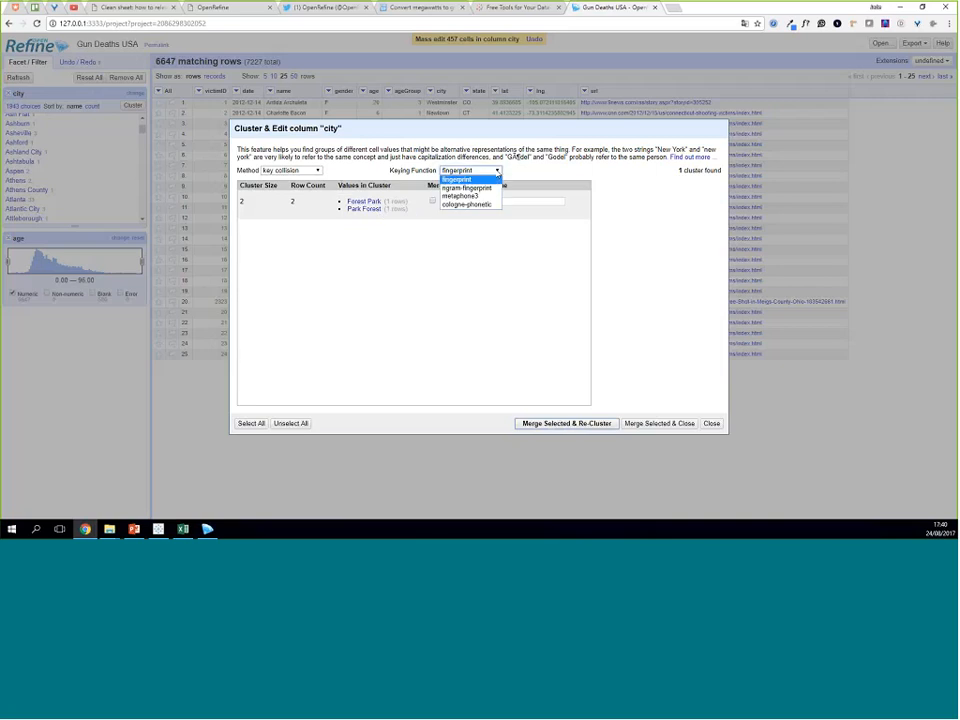
{"action": "left_click", "coordinate": [470, 188]}
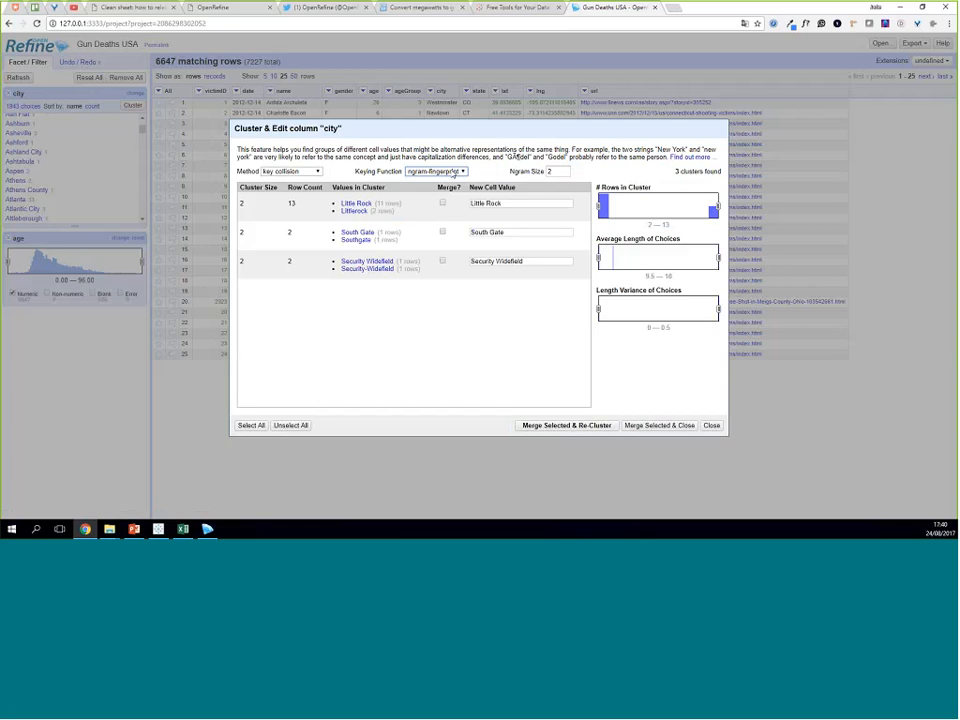
Step: Browse the rows of the Little Rock and Security Widefield clusters to compare their states
{"action": "left_click", "coordinate": [411, 219]}
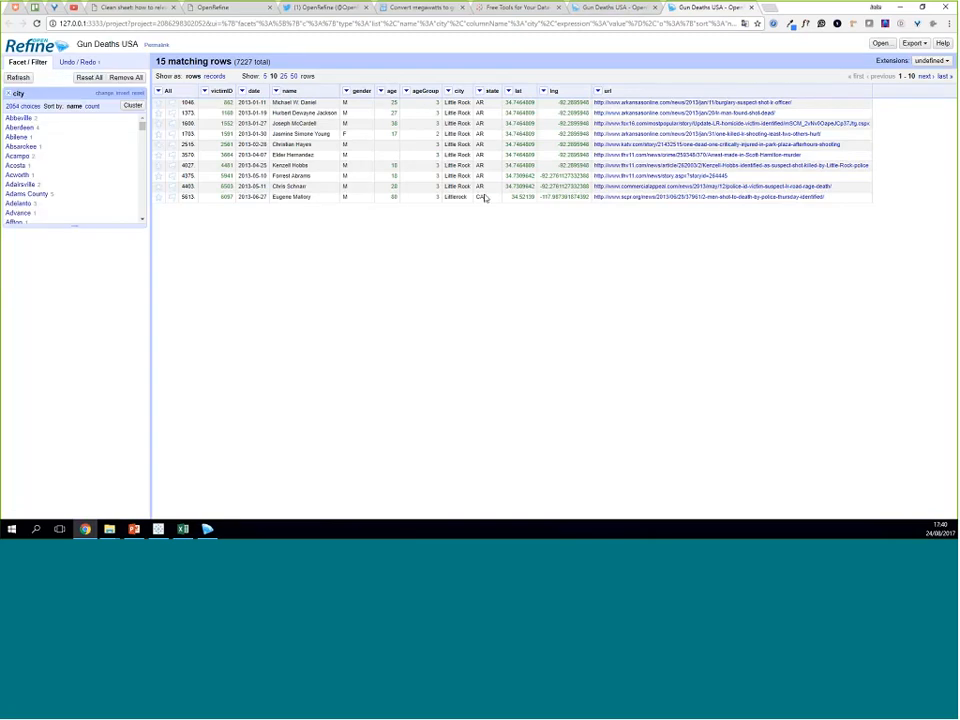
{"action": "mouse_move", "coordinate": [486, 201]}
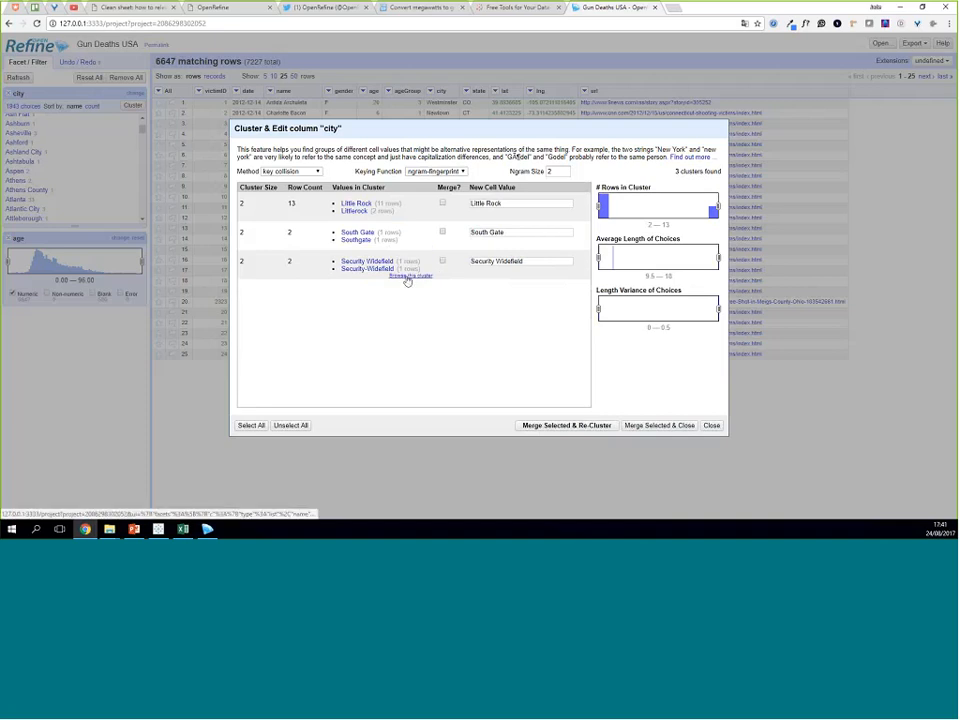
{"action": "left_click", "coordinate": [408, 278]}
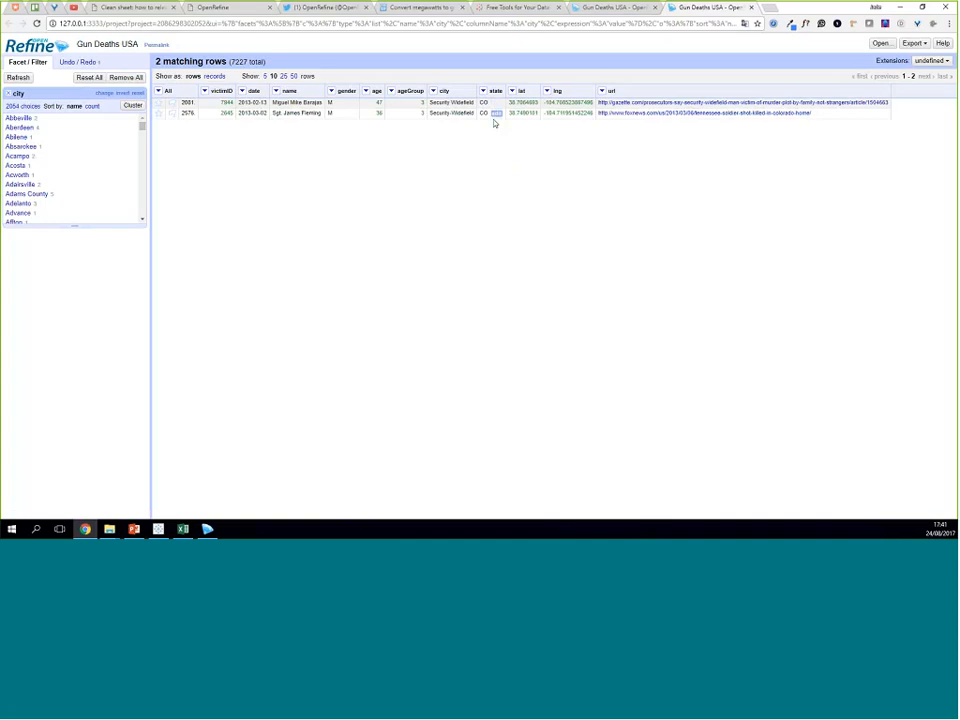
{"action": "left_click", "coordinate": [751, 7]}
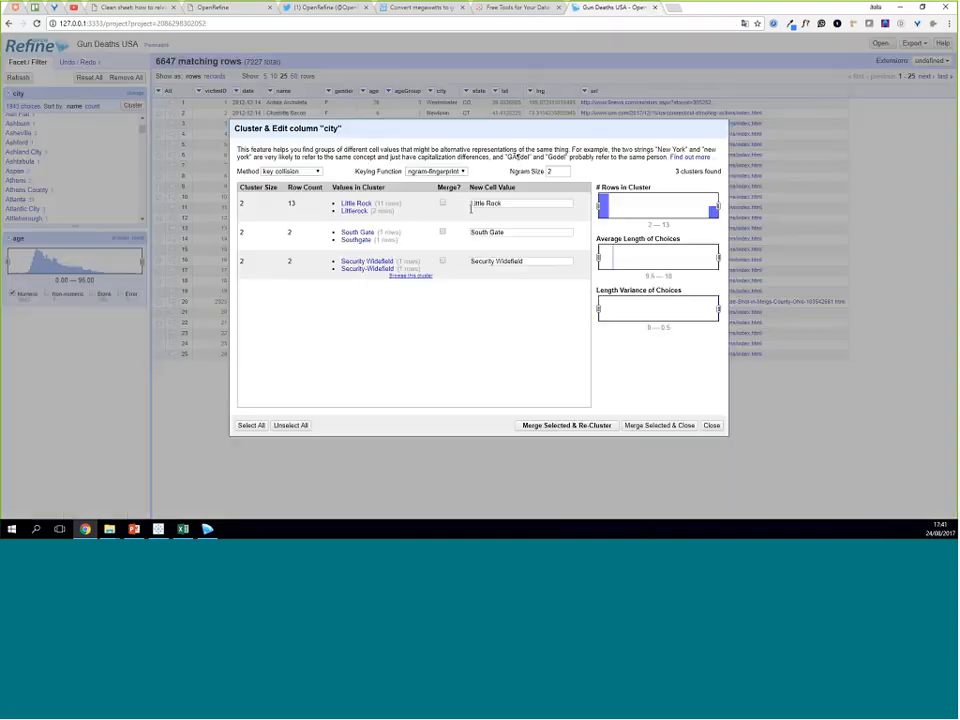
Step: Browse the South Gate / Southgate rows, and merge only the Security Widefield cluster with re-clustering
{"action": "left_click", "coordinate": [442, 260]}
{"action": "left_click", "coordinate": [406, 247]}
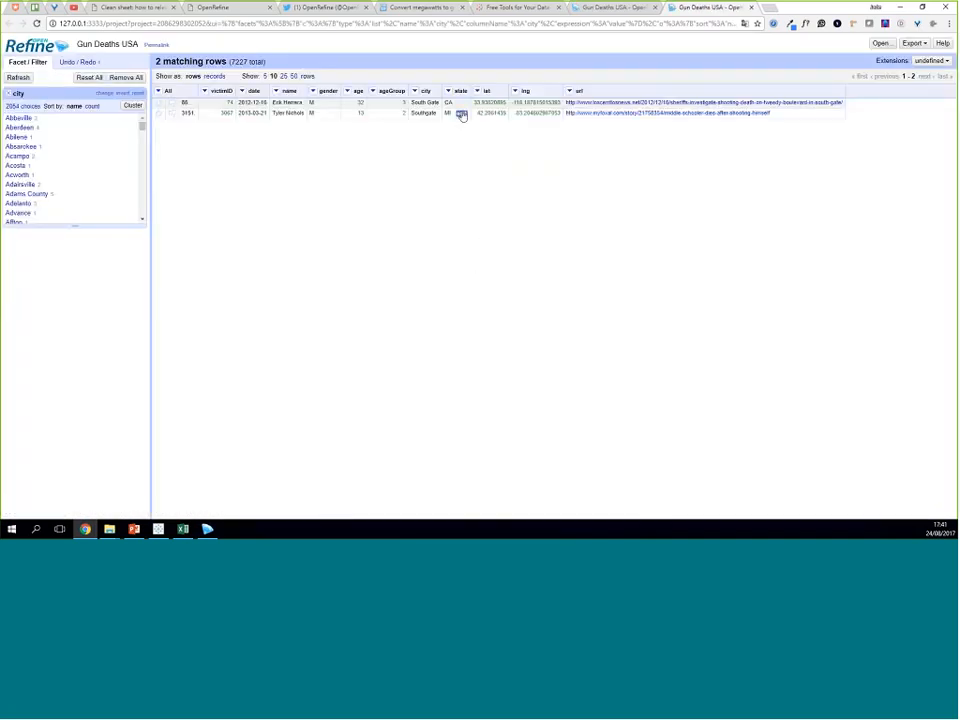
{"action": "left_click", "coordinate": [752, 8]}
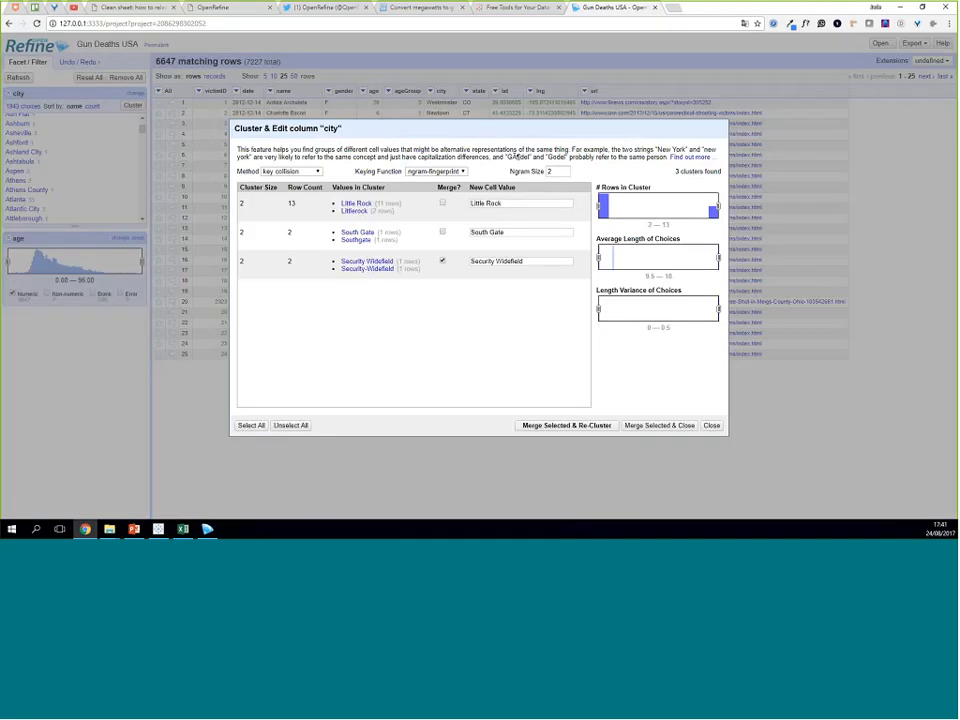
{"action": "left_click", "coordinate": [576, 425]}
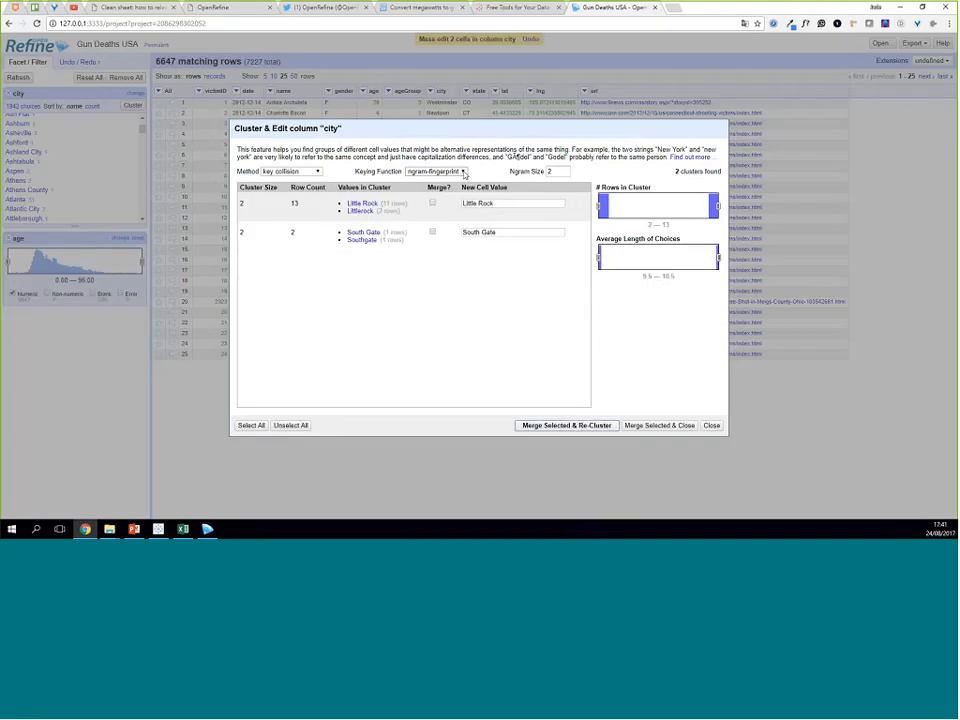
Step: Cluster the city values with the metaphone3 keying function and review the suggested groups
{"action": "left_click", "coordinate": [463, 172]}
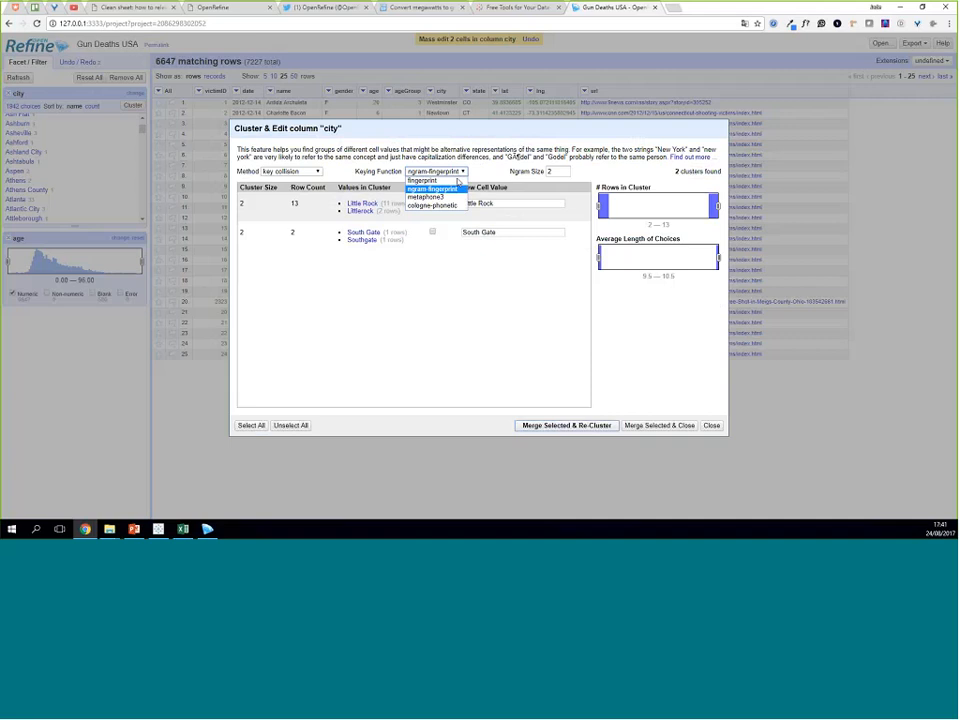
{"action": "left_click", "coordinate": [446, 198]}
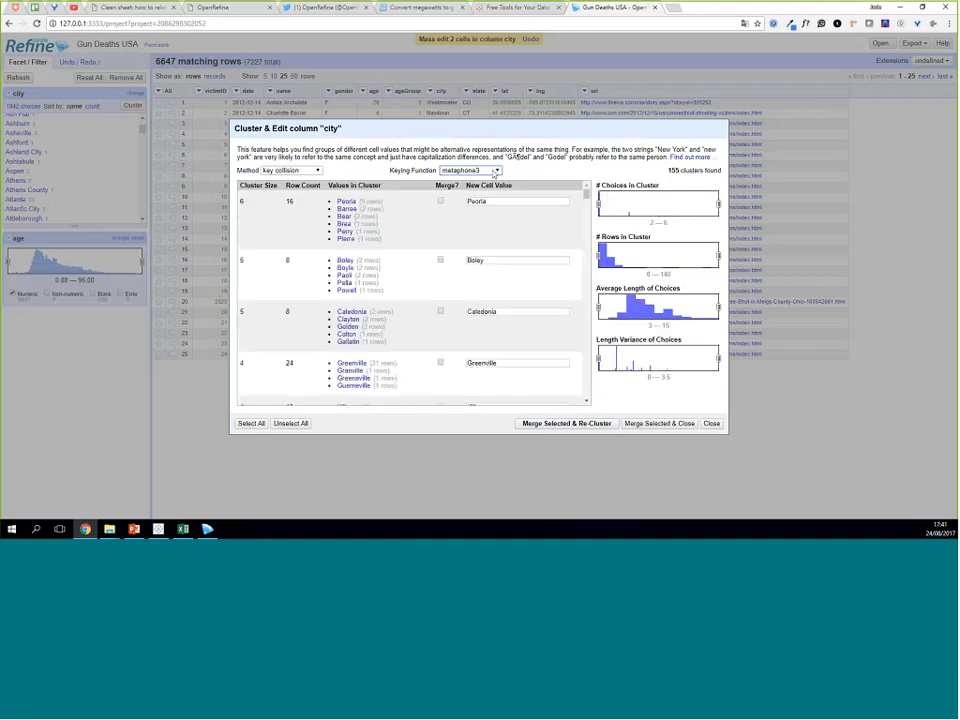
{"action": "left_click", "coordinate": [494, 172]}
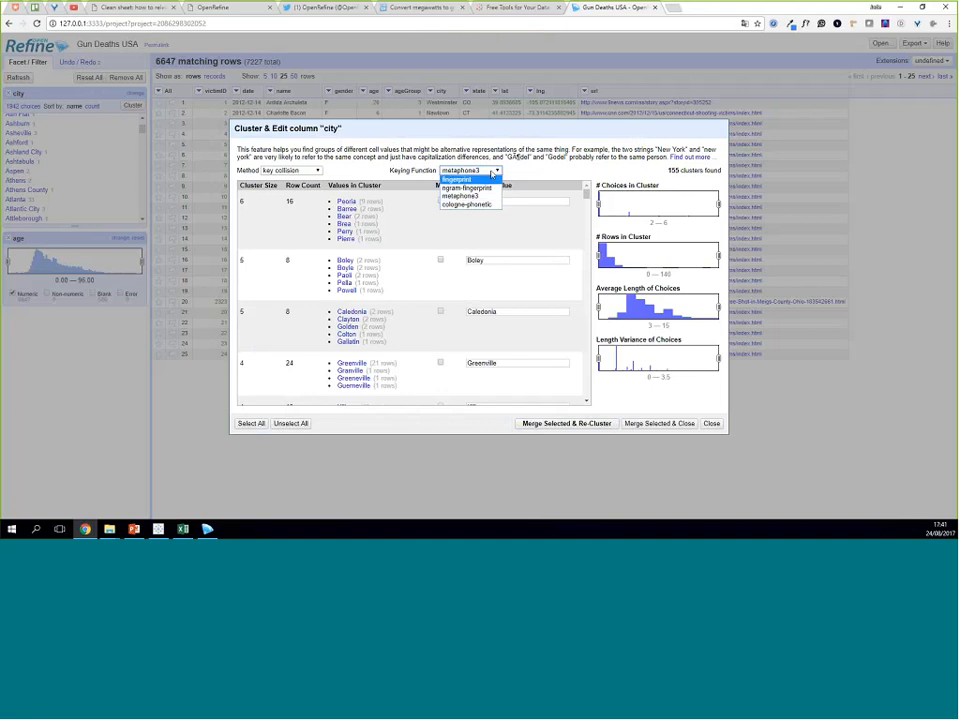
{"action": "left_click", "coordinate": [492, 174]}
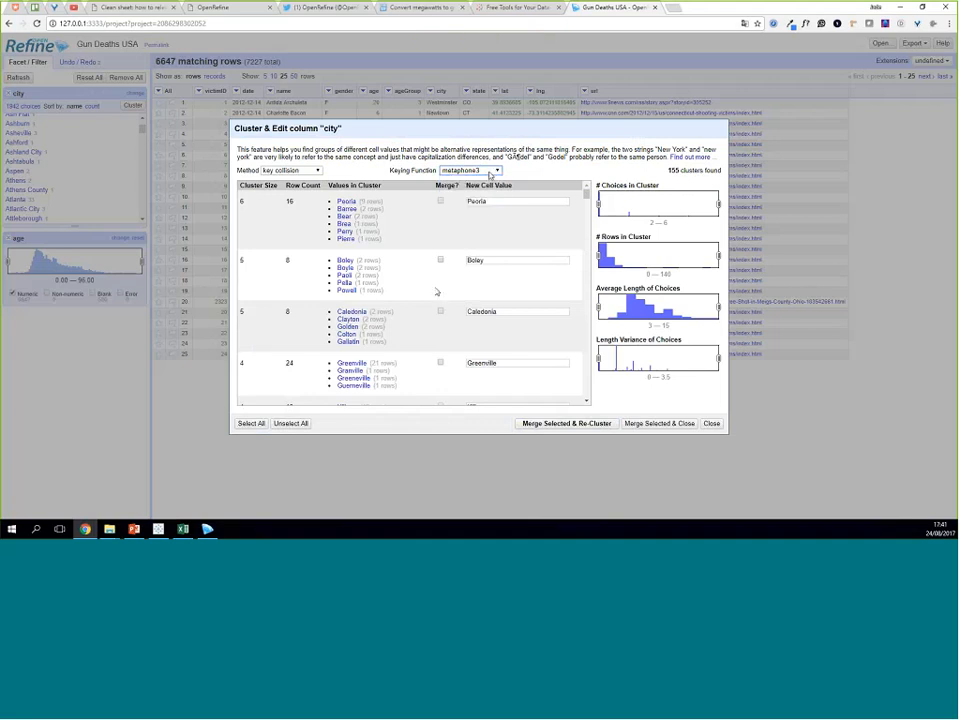
{"action": "scroll", "coordinate": [436, 290], "scroll_direction": "down", "scroll_amount": 5}
{"action": "scroll", "coordinate": [436, 290], "scroll_direction": "up", "scroll_amount": 5}
Step: Switch the clustering method to nearest neighbor and browse the rows of the Philadelphia cluster
{"action": "left_click", "coordinate": [290, 170]}
{"action": "left_click", "coordinate": [314, 195]}
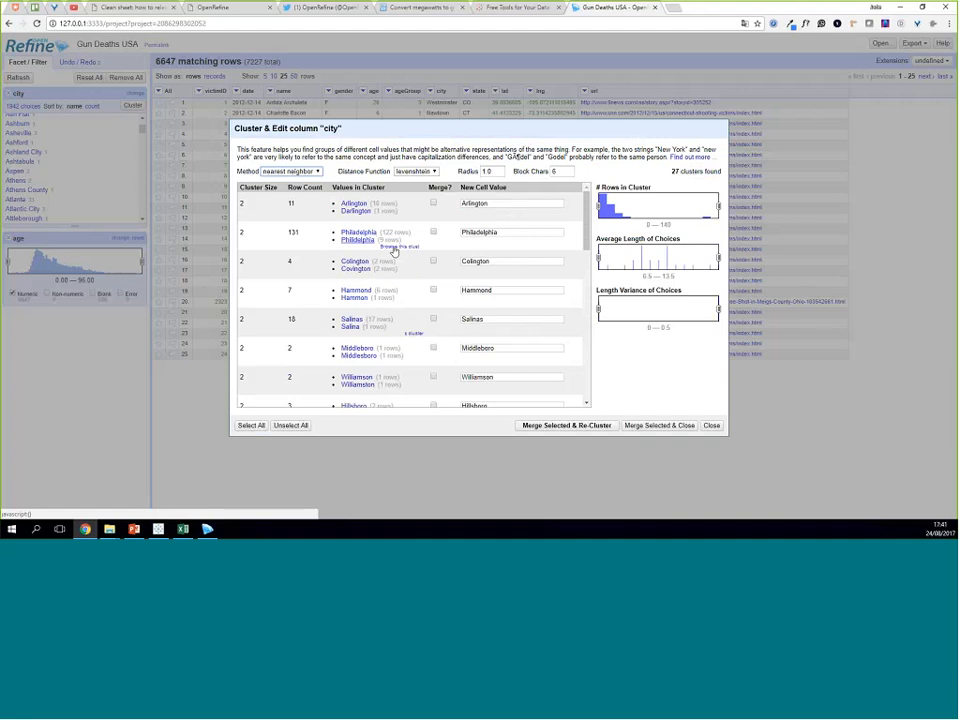
{"action": "left_click", "coordinate": [398, 248]}
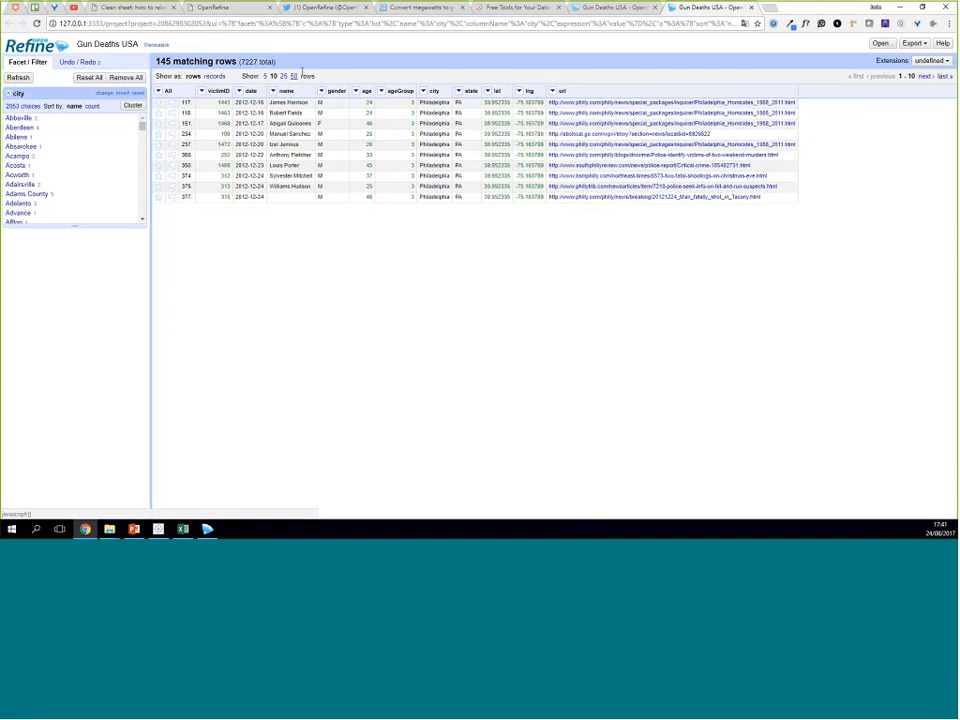
Step: Show 50 rows per page, look through all the Philadelphia cluster rows, and close that browsing view
{"action": "left_click", "coordinate": [294, 76]}
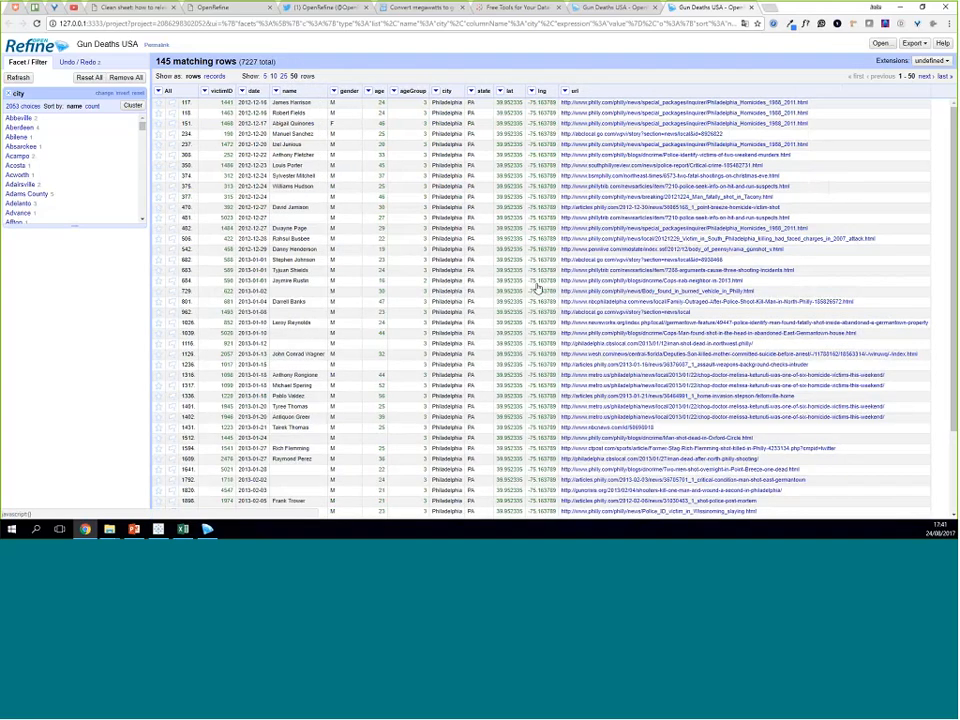
{"action": "scroll", "coordinate": [537, 288], "scroll_direction": "down", "scroll_amount": 1}
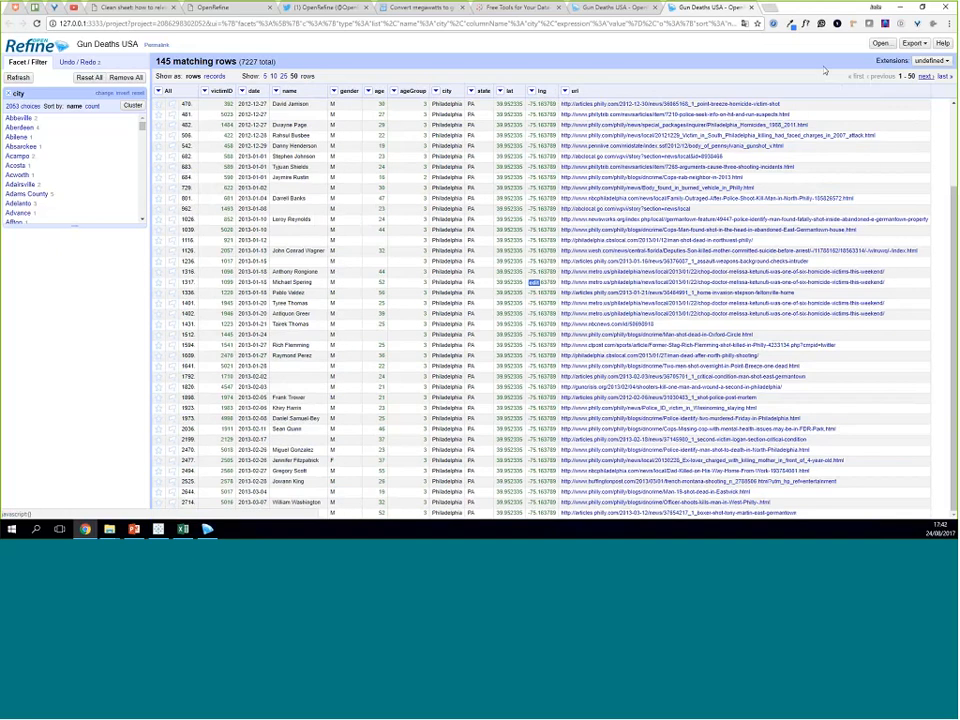
{"action": "left_click", "coordinate": [921, 76]}
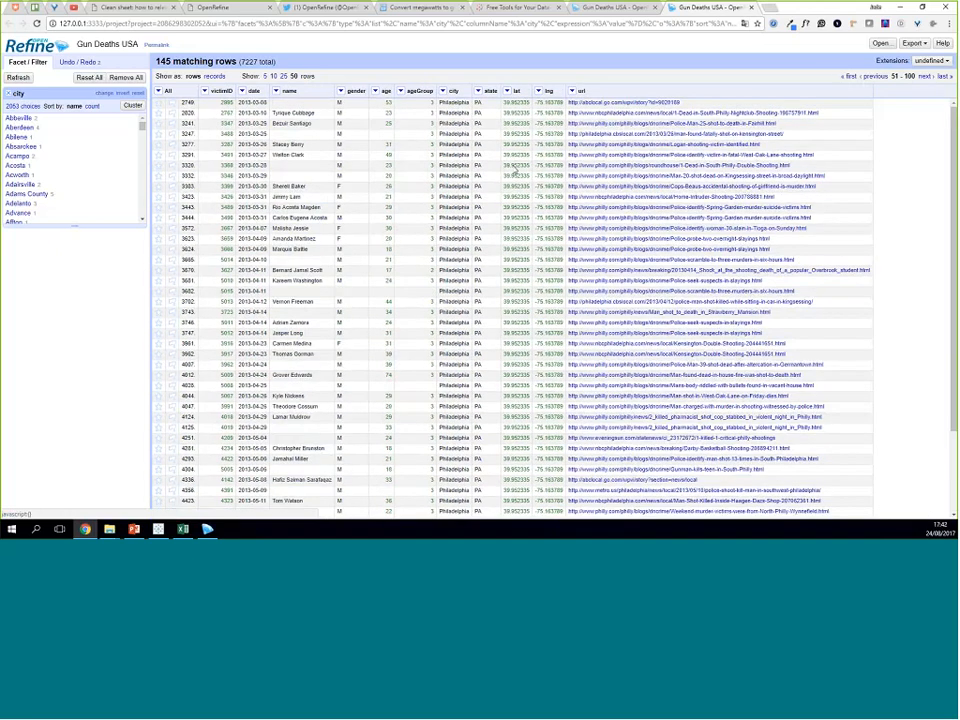
{"action": "scroll", "coordinate": [505, 300], "scroll_direction": "down", "scroll_amount": 1}
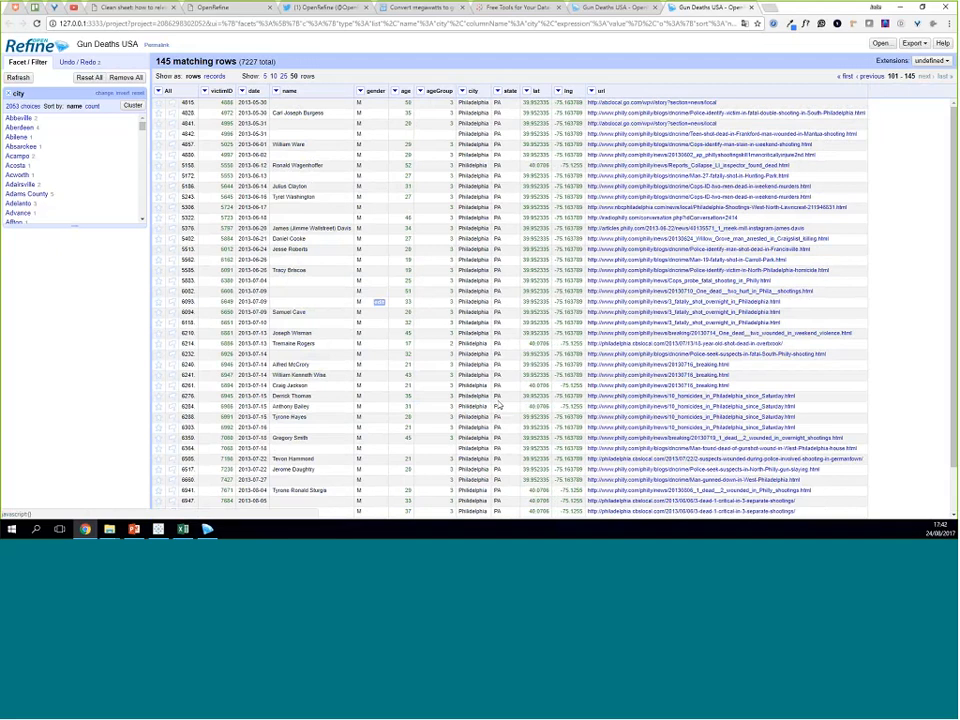
{"action": "scroll", "coordinate": [498, 404], "scroll_direction": "down", "scroll_amount": 1}
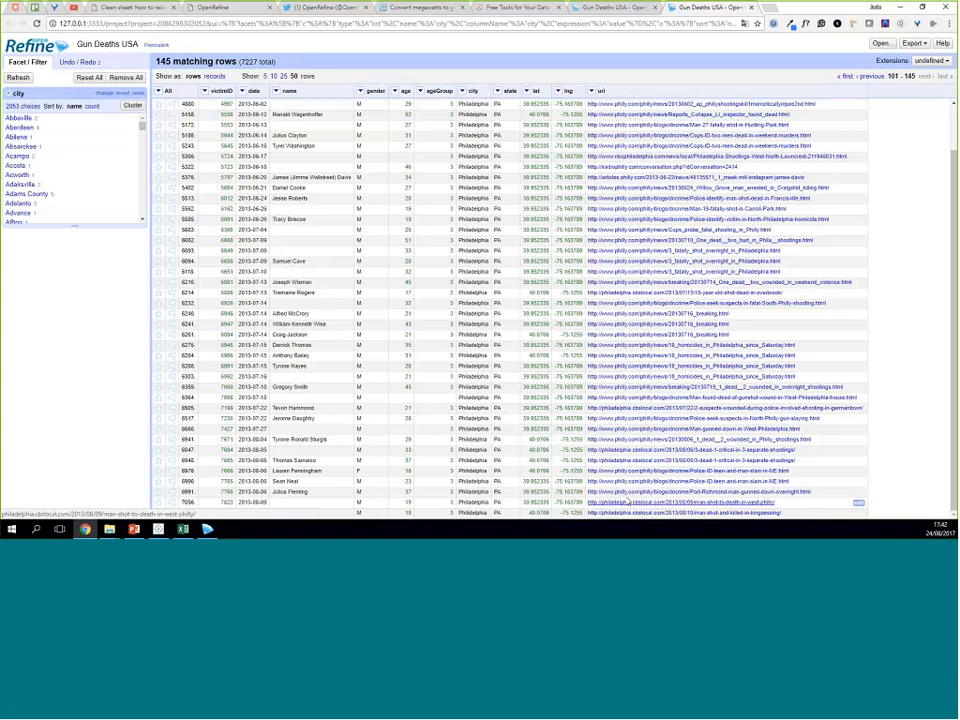
{"action": "scroll", "coordinate": [629, 491], "scroll_direction": "up", "scroll_amount": 1}
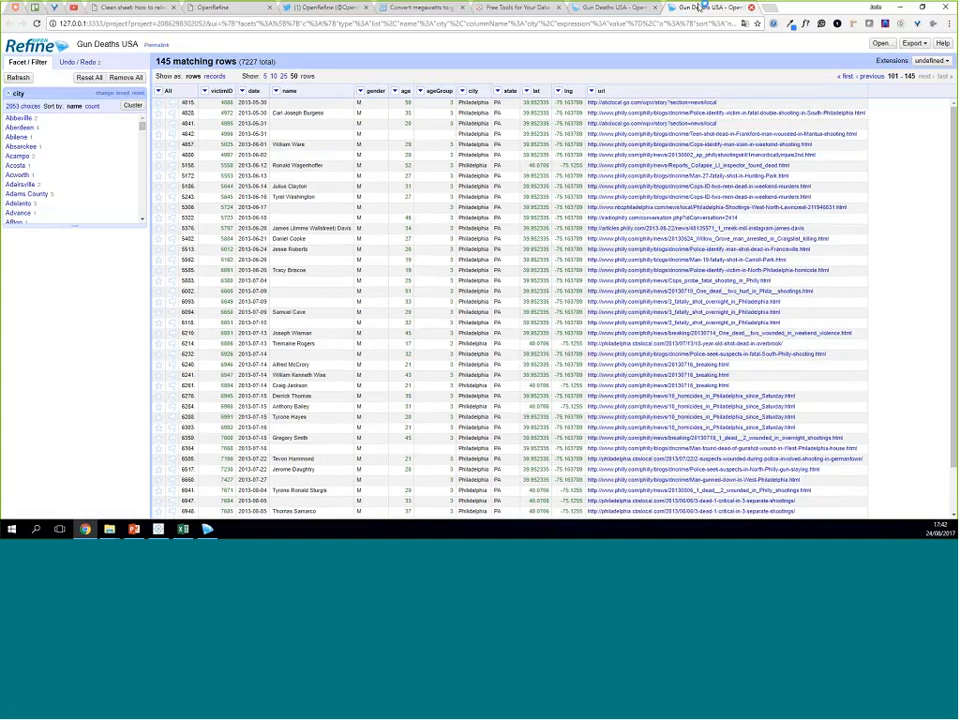
{"action": "left_click", "coordinate": [751, 7]}
Step: Merge only the Philadelphia cluster into "Philadelphia" with re-clustering, review the remaining nearest neighbor clusters, and leave clustering without further merges
{"action": "left_click", "coordinate": [434, 232]}
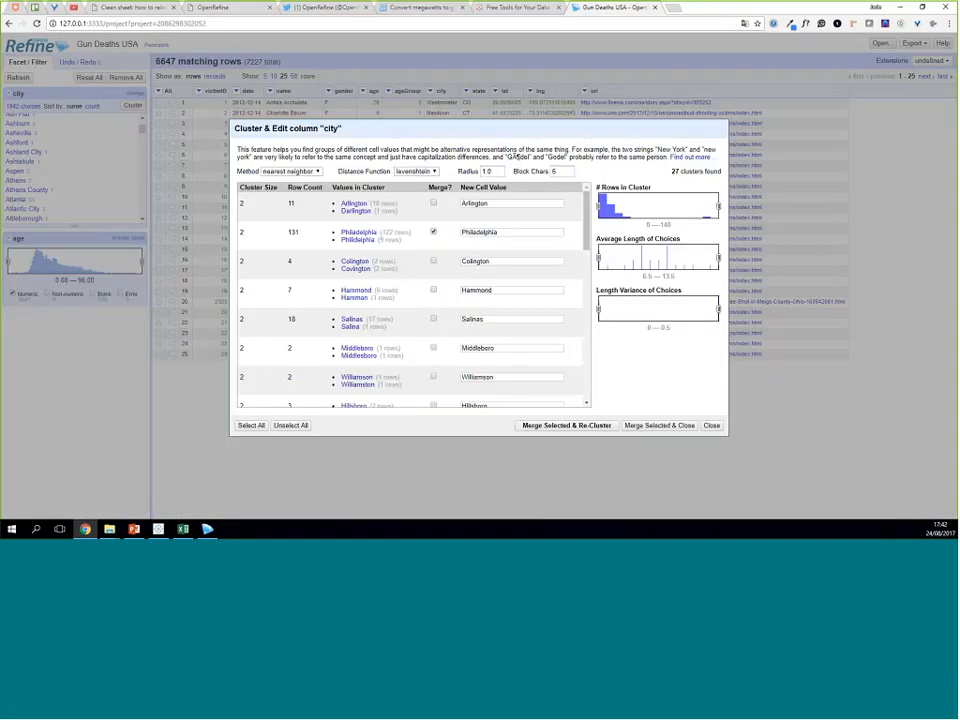
{"action": "left_click", "coordinate": [557, 426]}
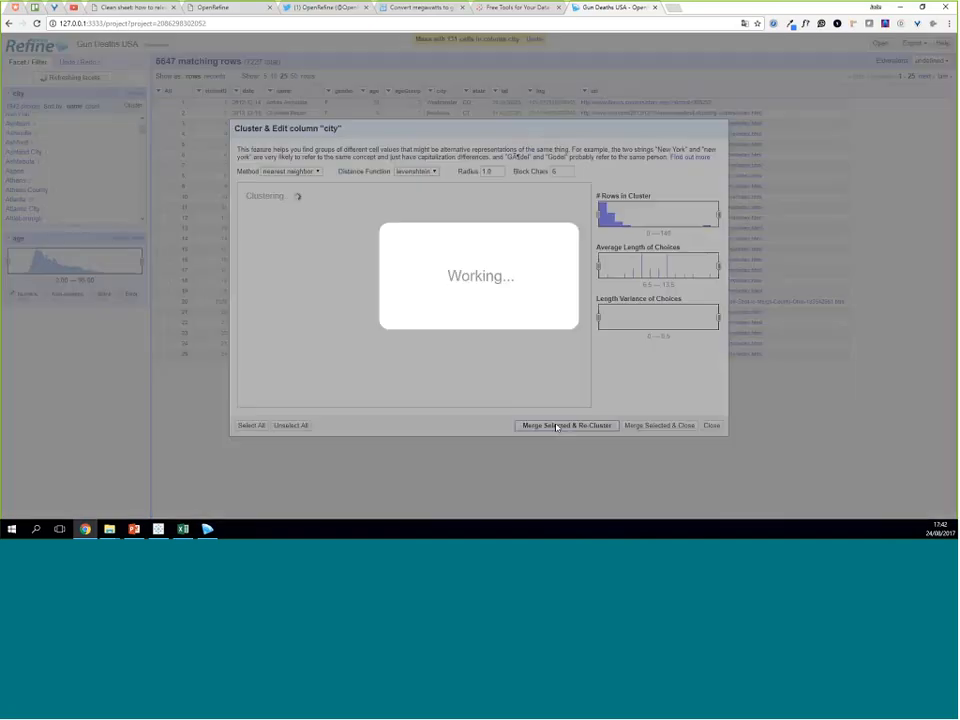
{"action": "scroll", "coordinate": [481, 293], "scroll_direction": "down", "scroll_amount": 1}
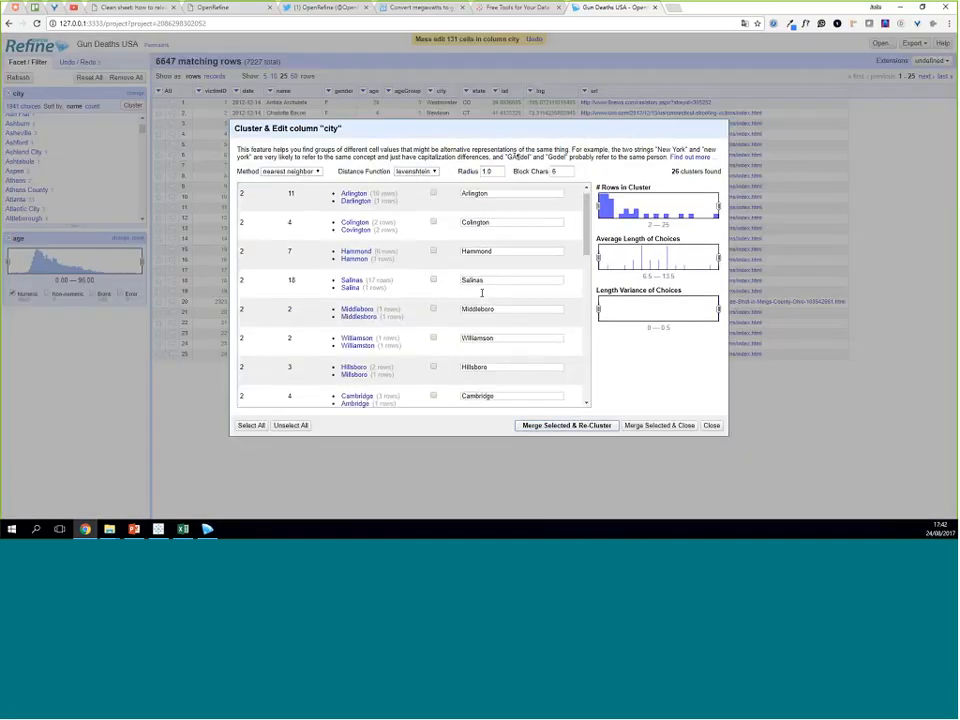
{"action": "scroll", "coordinate": [481, 293], "scroll_direction": "down", "scroll_amount": 4}
{"action": "scroll", "coordinate": [495, 299], "scroll_direction": "down", "scroll_amount": 3}
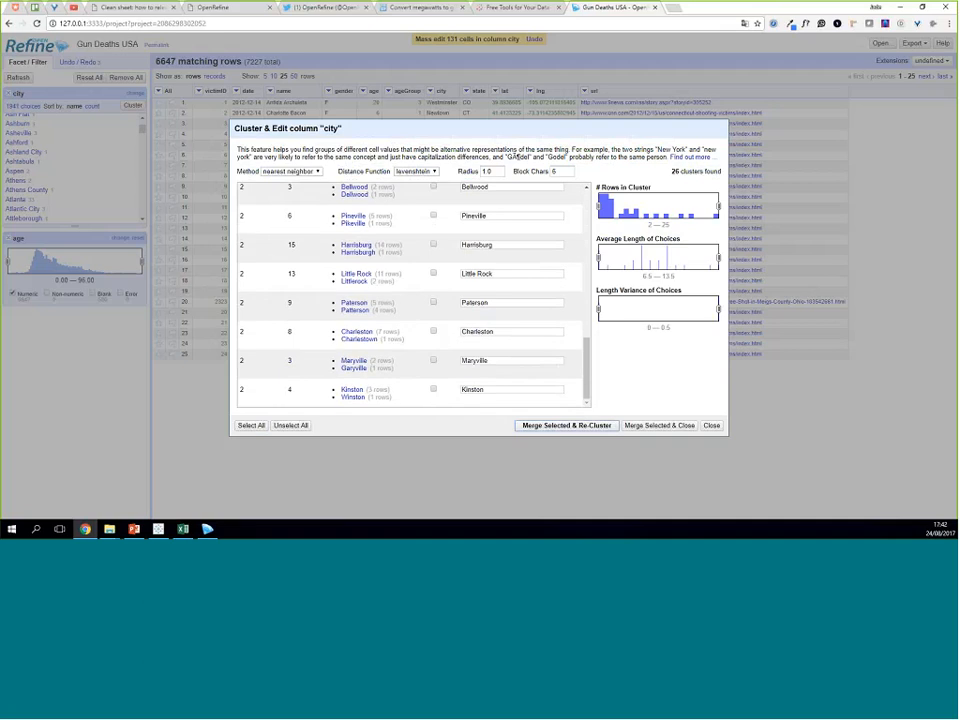
{"action": "left_click", "coordinate": [715, 428]}
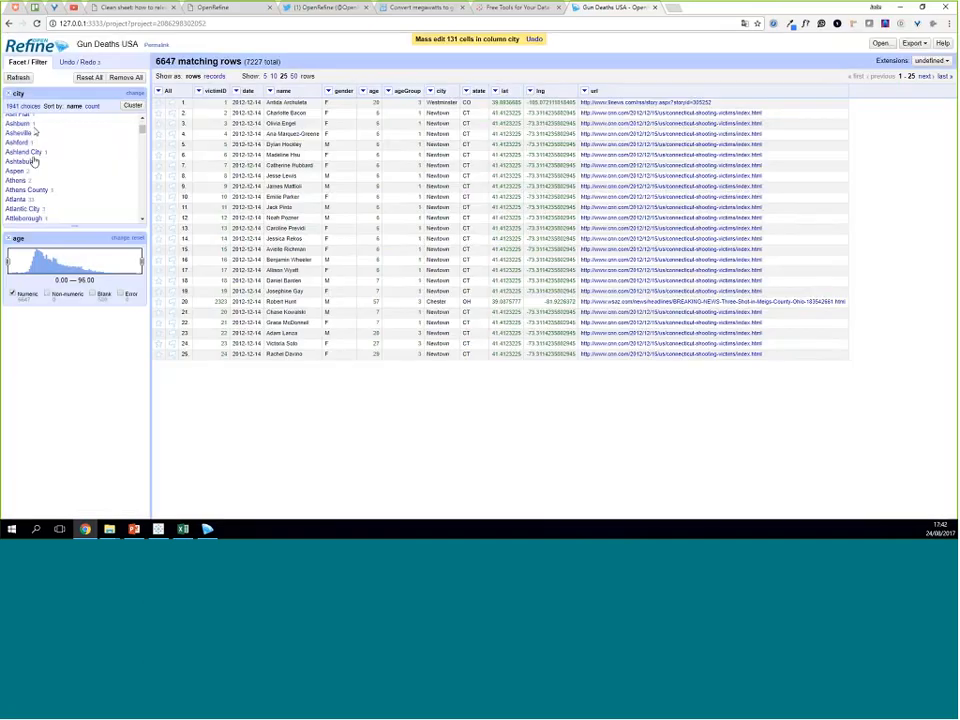
Step: Remove the age facet and add a text facet on the state column
{"action": "scroll", "coordinate": [49, 135], "scroll_direction": "up", "scroll_amount": 10}
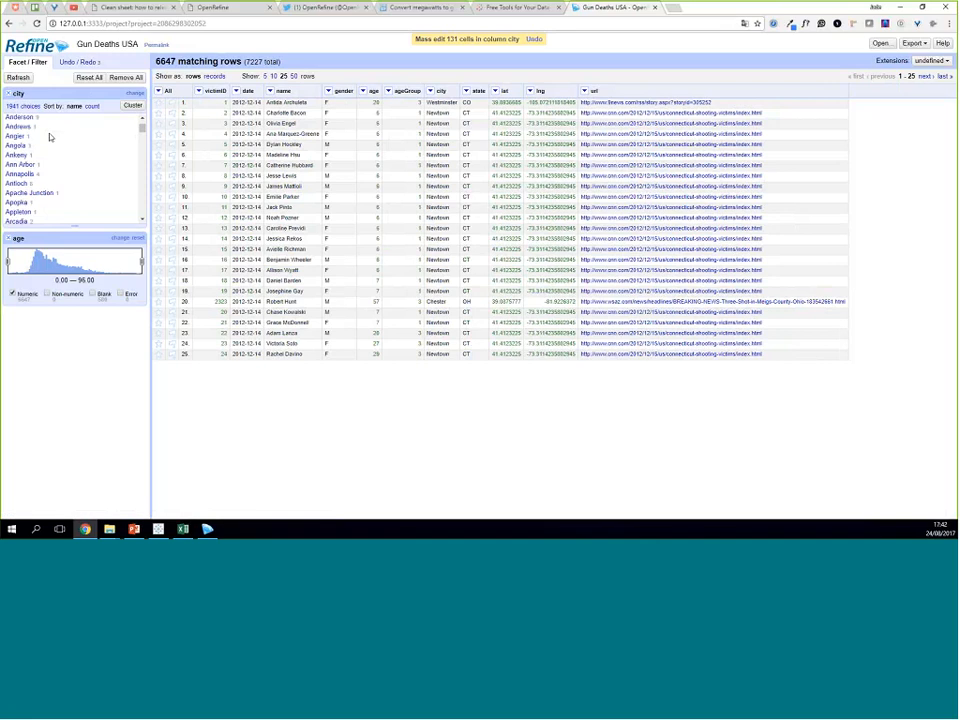
{"action": "left_click", "coordinate": [8, 239]}
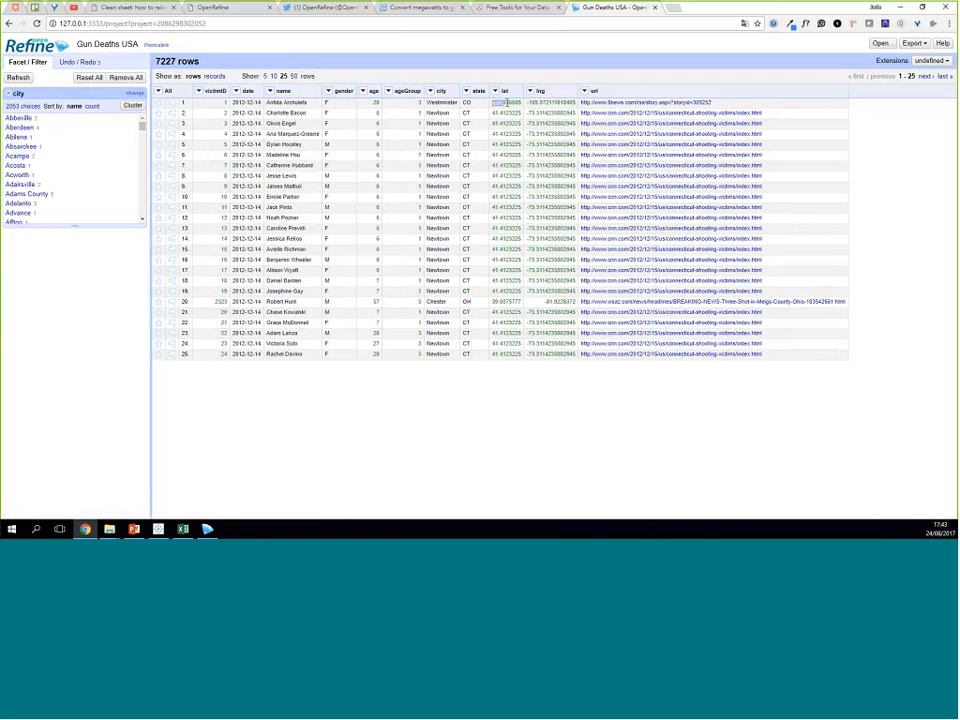
{"action": "left_click", "coordinate": [466, 91]}
{"action": "mouse_move", "coordinate": [485, 106]}
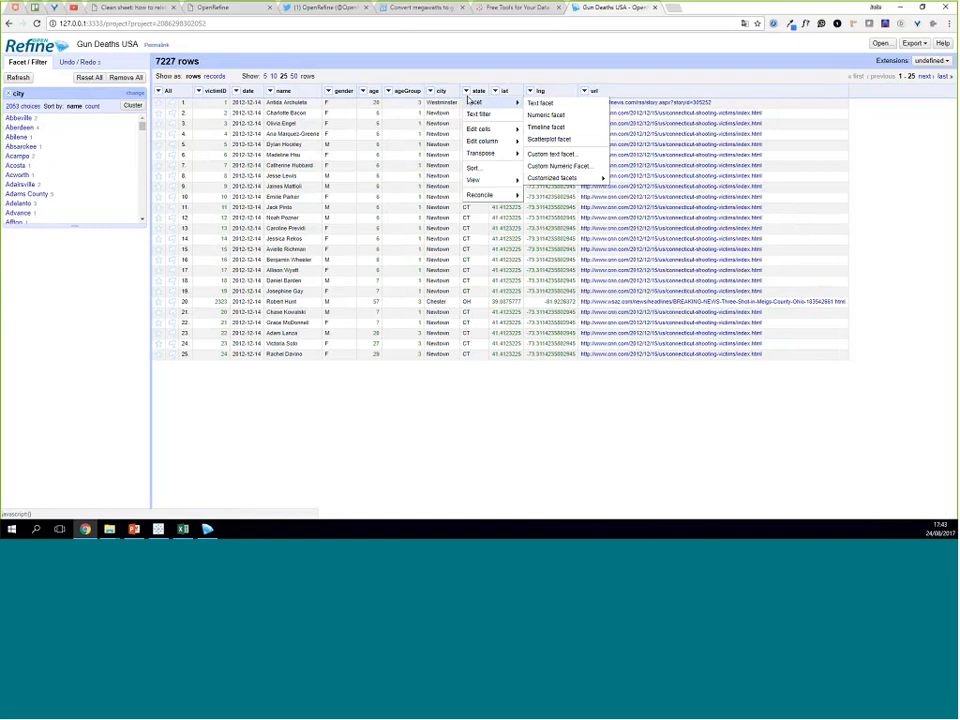
{"action": "left_click", "coordinate": [545, 104]}
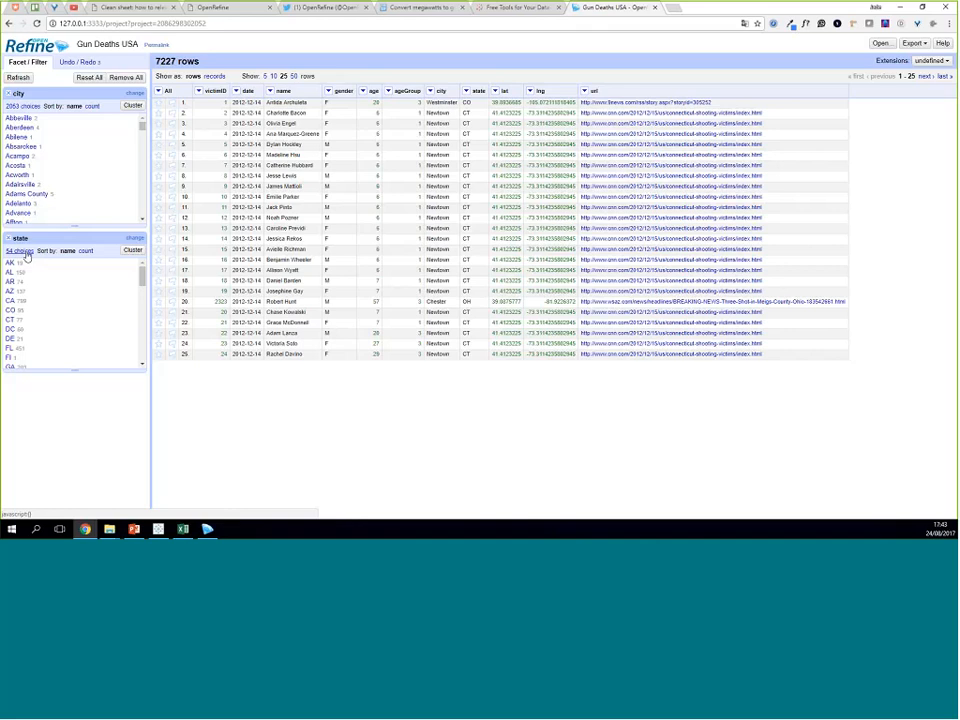
{"action": "mouse_move", "coordinate": [141, 277]}
{"action": "left_mouse_down"}
{"action": "mouse_move", "coordinate": [143, 358]}
{"action": "mouse_move", "coordinate": [142, 263]}
{"action": "left_mouse_up"}
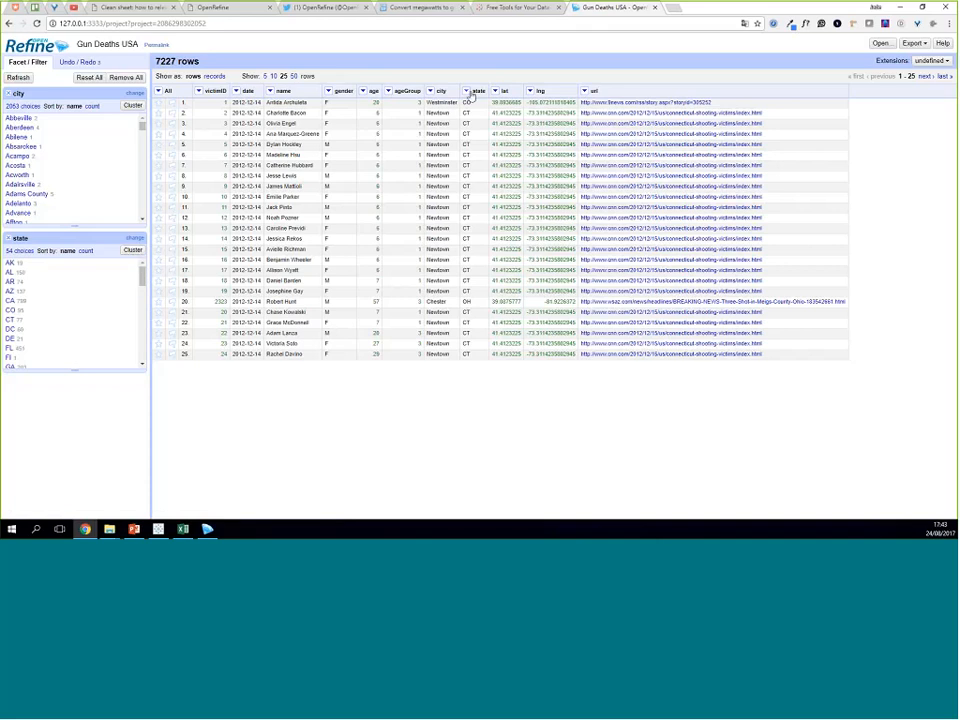
Step: Cluster the state column and merge the case variants into VA, FL and OH with re-clustering
{"action": "left_click", "coordinate": [467, 92]}
{"action": "mouse_move", "coordinate": [482, 130]}
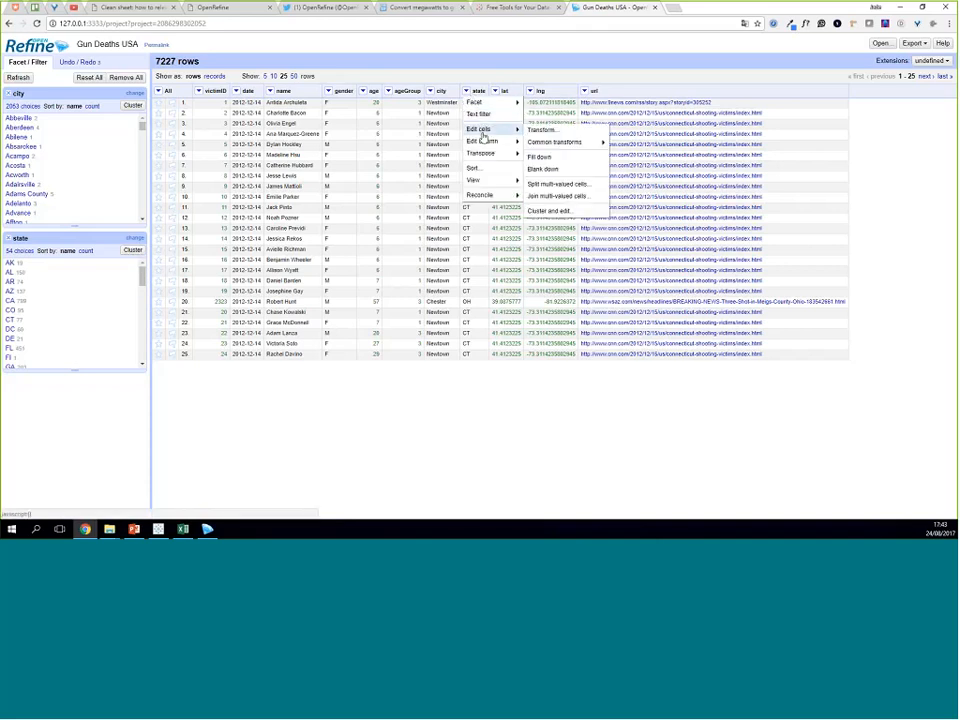
{"action": "left_click", "coordinate": [560, 210]}
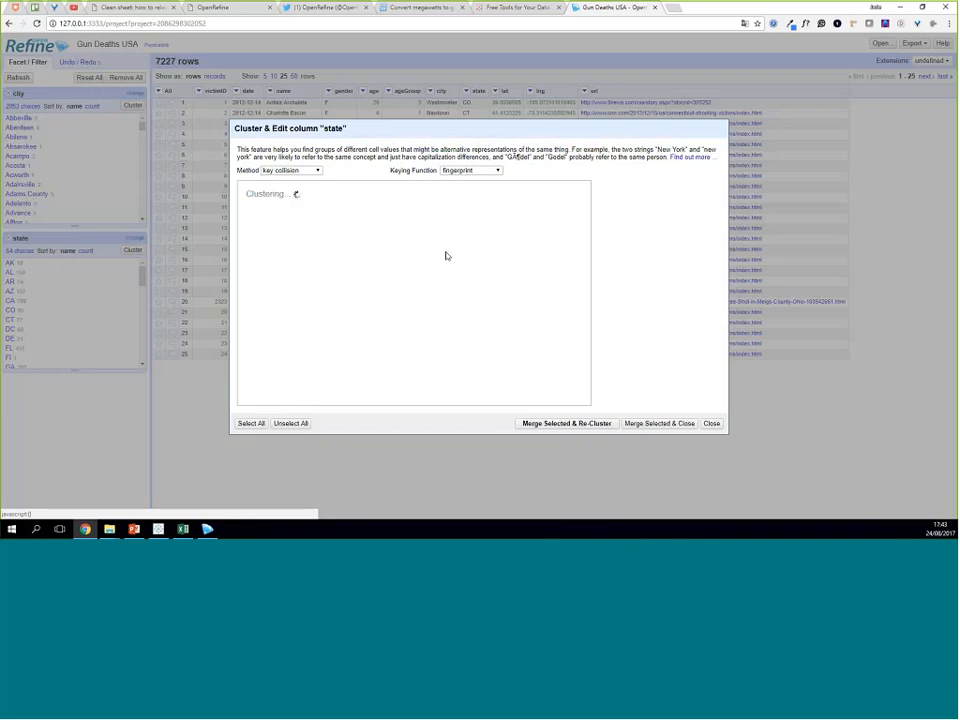
{"action": "left_click", "coordinate": [422, 201]}
{"action": "left_click", "coordinate": [422, 230]}
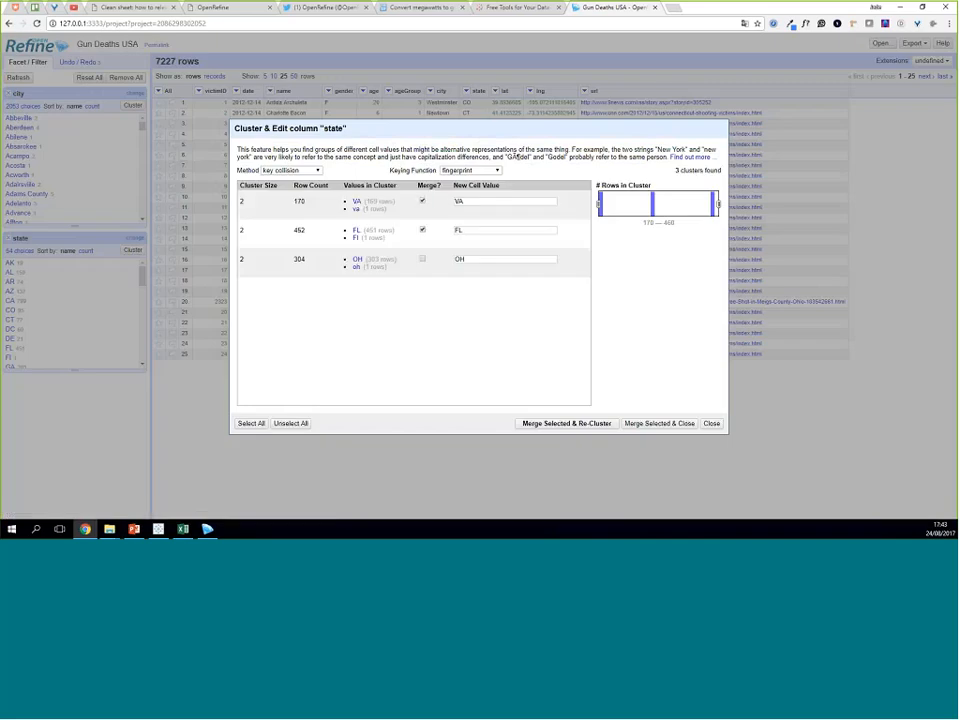
{"action": "left_click", "coordinate": [422, 259]}
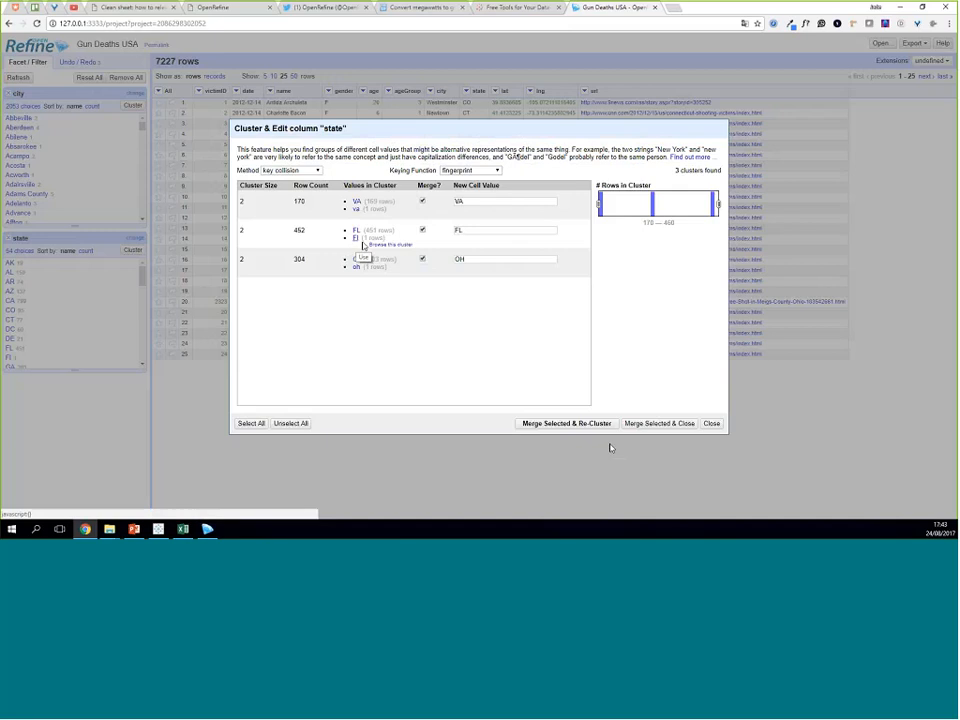
{"action": "left_click", "coordinate": [580, 424]}
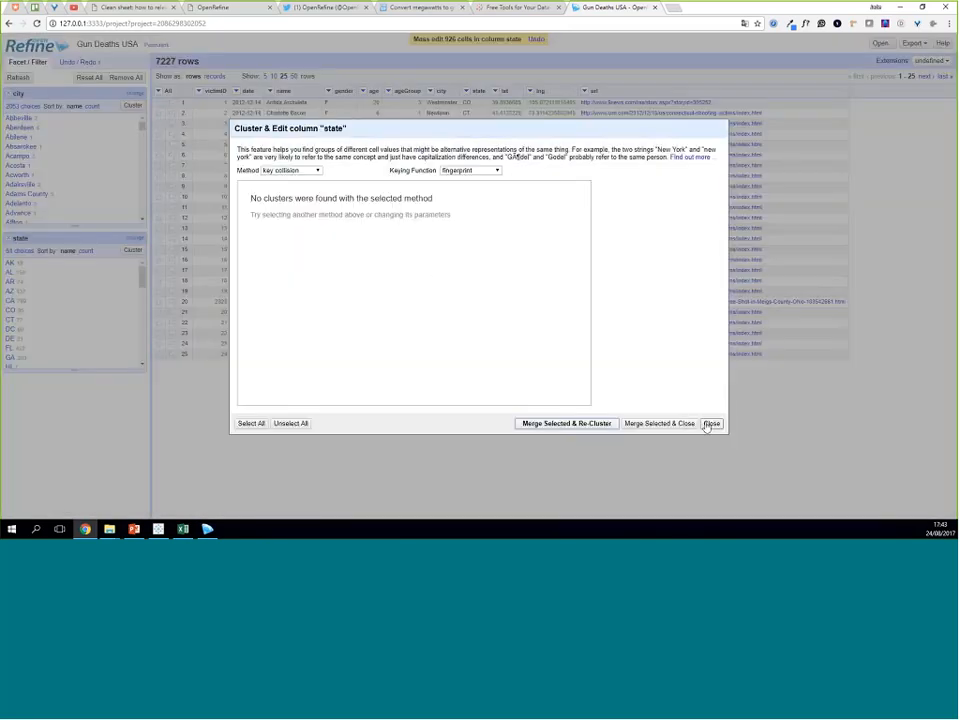
{"action": "left_click", "coordinate": [711, 423]}
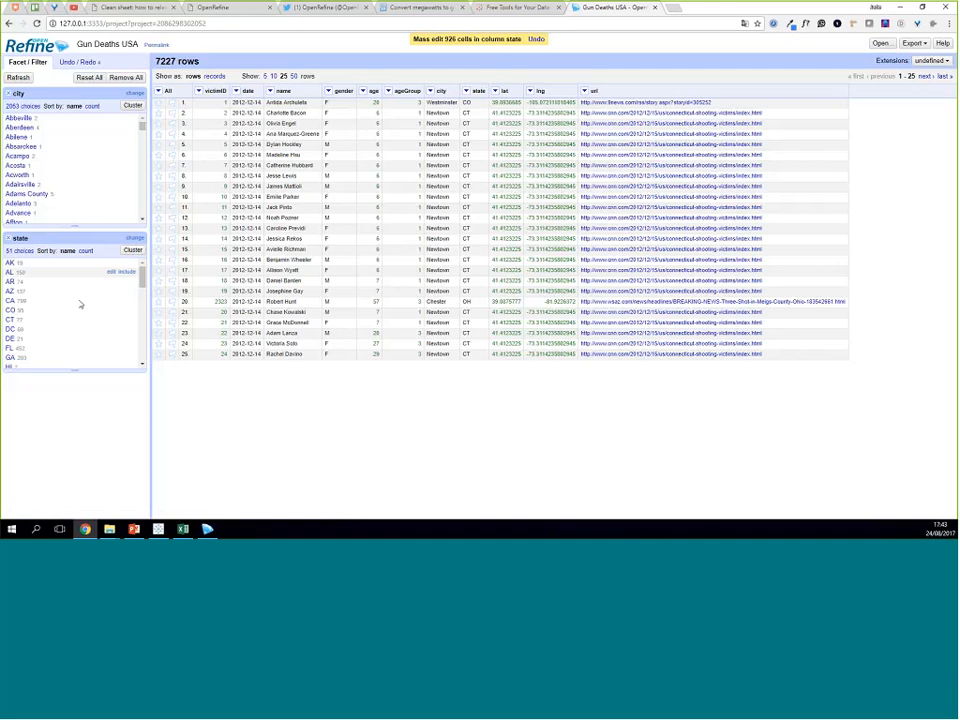
Step: Sort the city facet by count, and filter to Columbus to compare its states before clearing that filter
{"action": "left_click_drag", "start_coordinate": [142, 275], "coordinate": [146, 320]}
{"action": "scroll", "coordinate": [146, 320], "scroll_direction": "up", "scroll_amount": 5}
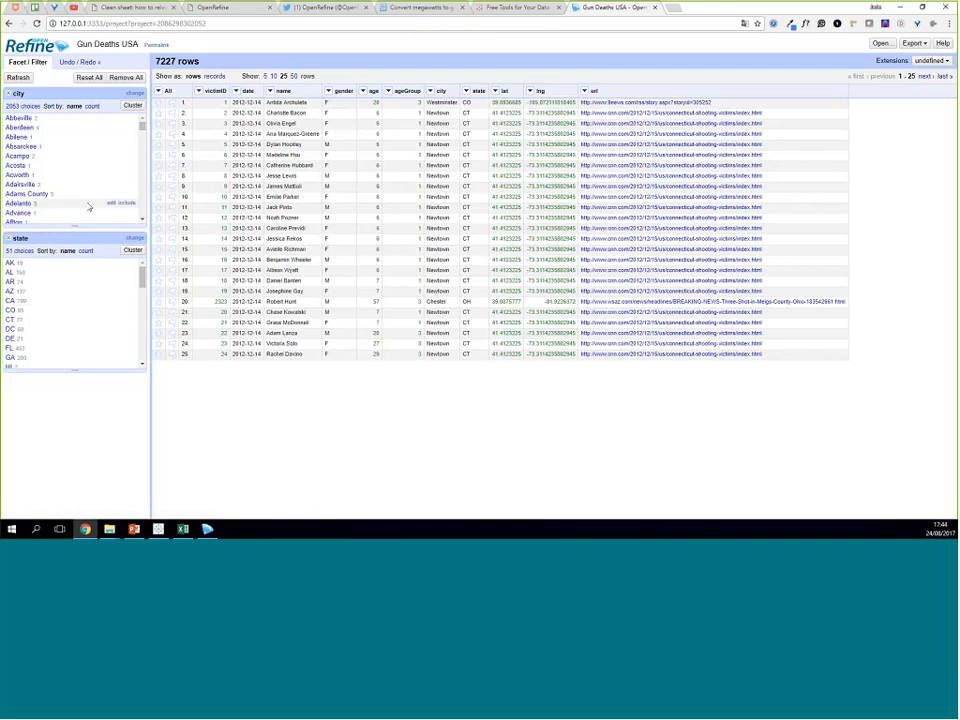
{"action": "left_click", "coordinate": [89, 107]}
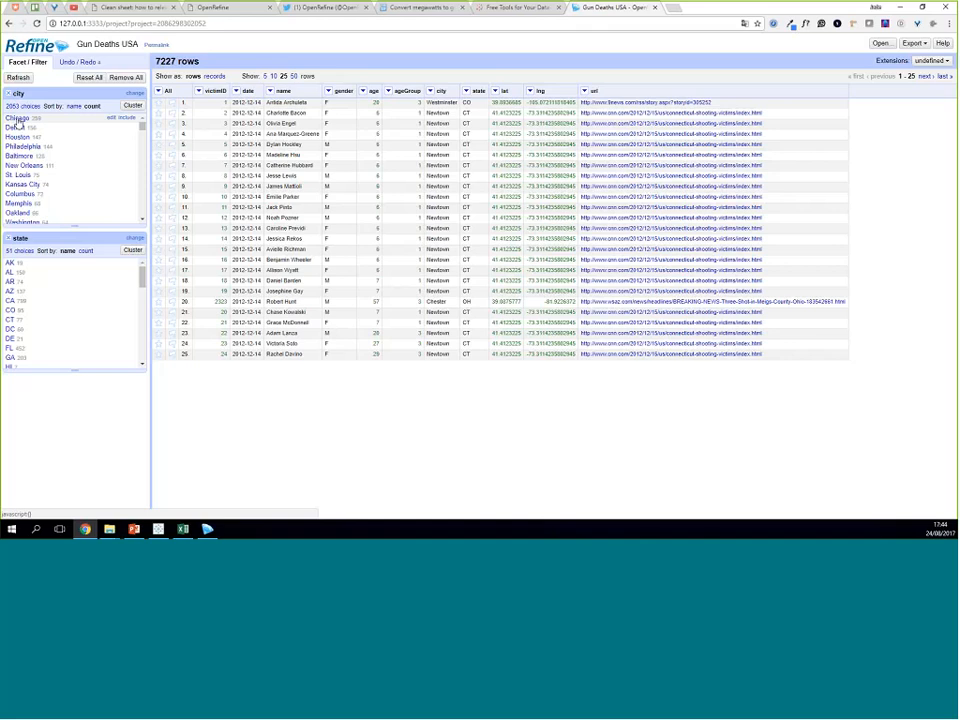
{"action": "left_click", "coordinate": [20, 194]}
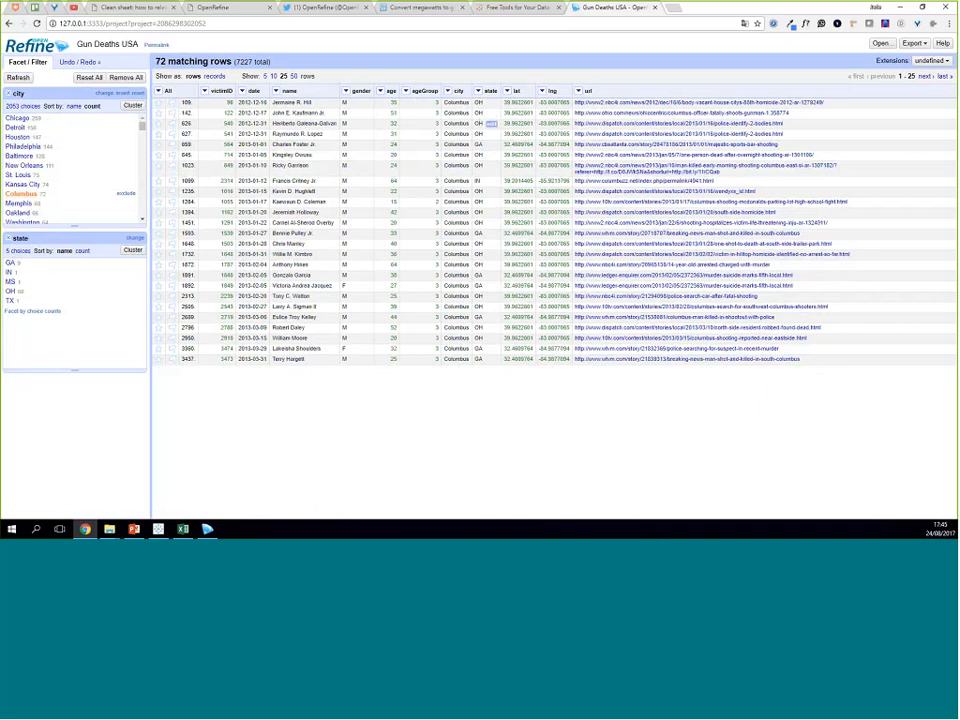
{"action": "left_click", "coordinate": [22, 193]}
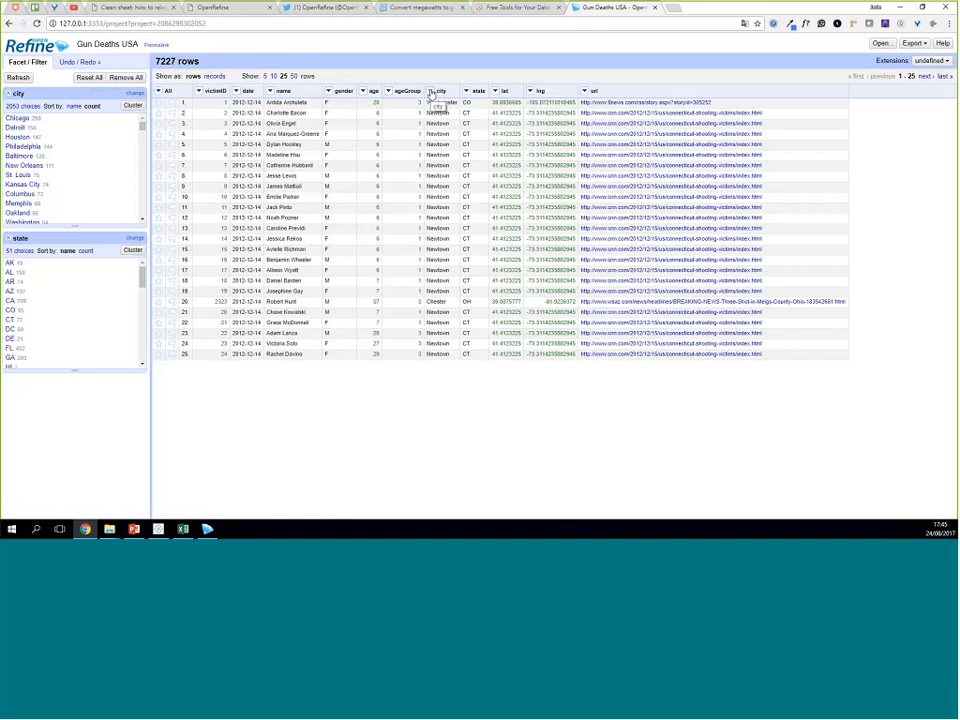
Step: Start a custom text transform on the city column with the GREL expression value + ", " + as its beginning
{"action": "left_click", "coordinate": [432, 92]}
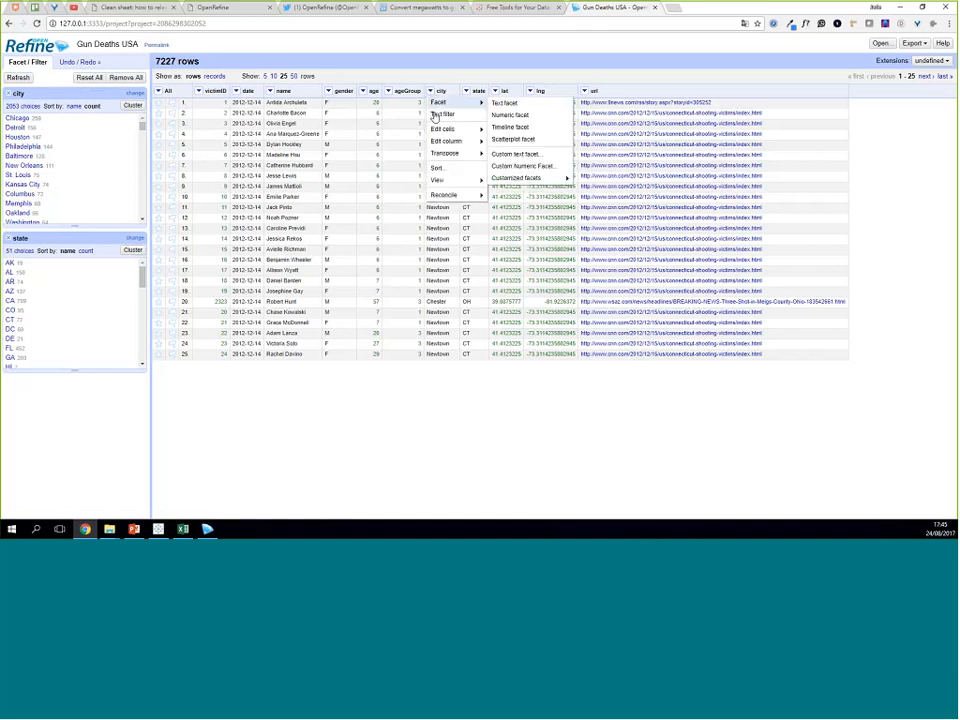
{"action": "mouse_move", "coordinate": [440, 130]}
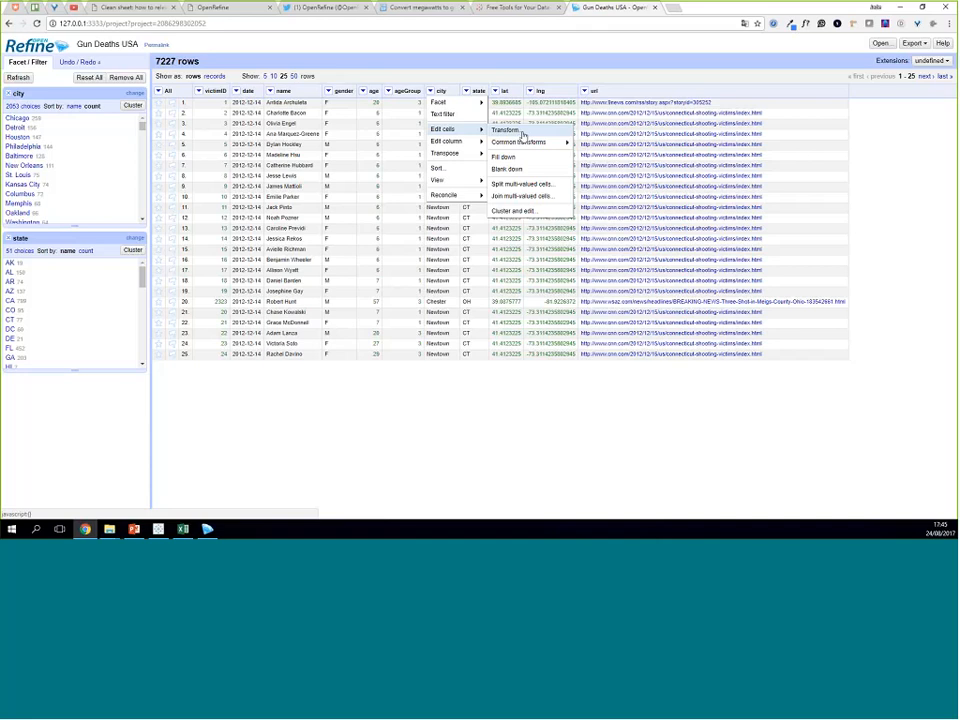
{"action": "left_click", "coordinate": [521, 134]}
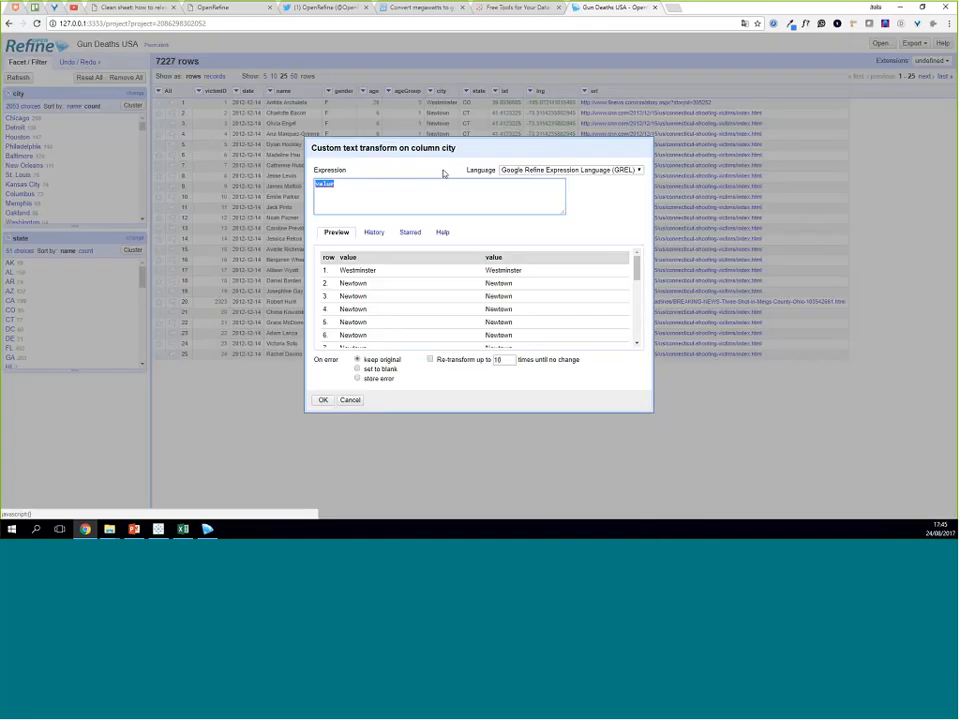
{"action": "left_click", "coordinate": [385, 184]}
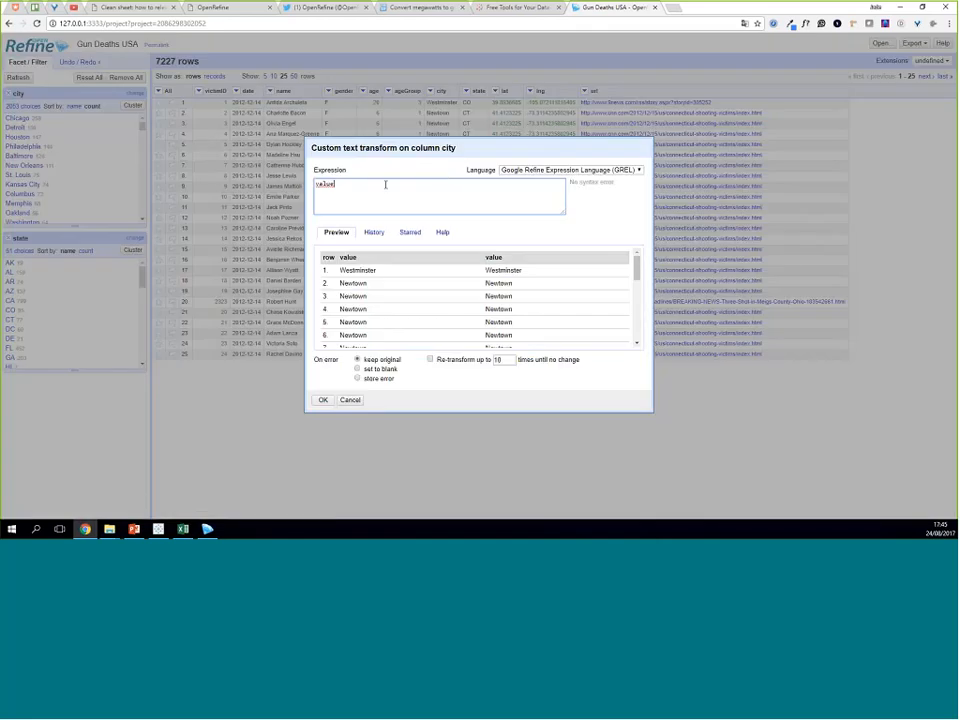
{"action": "type", "text": "+"}
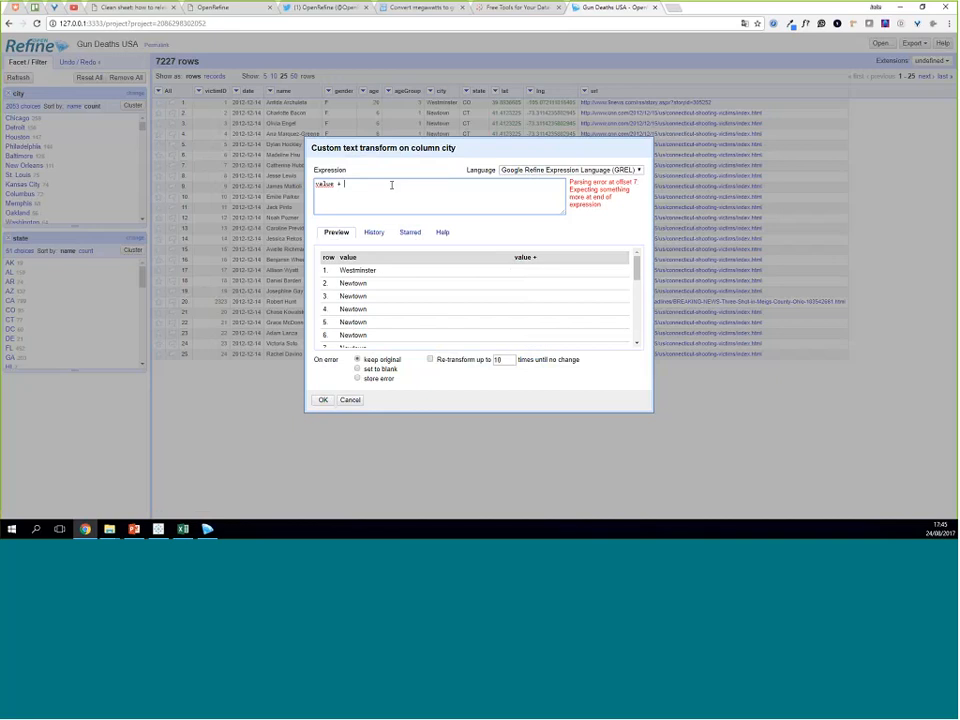
{"action": "type", "text": "\","}
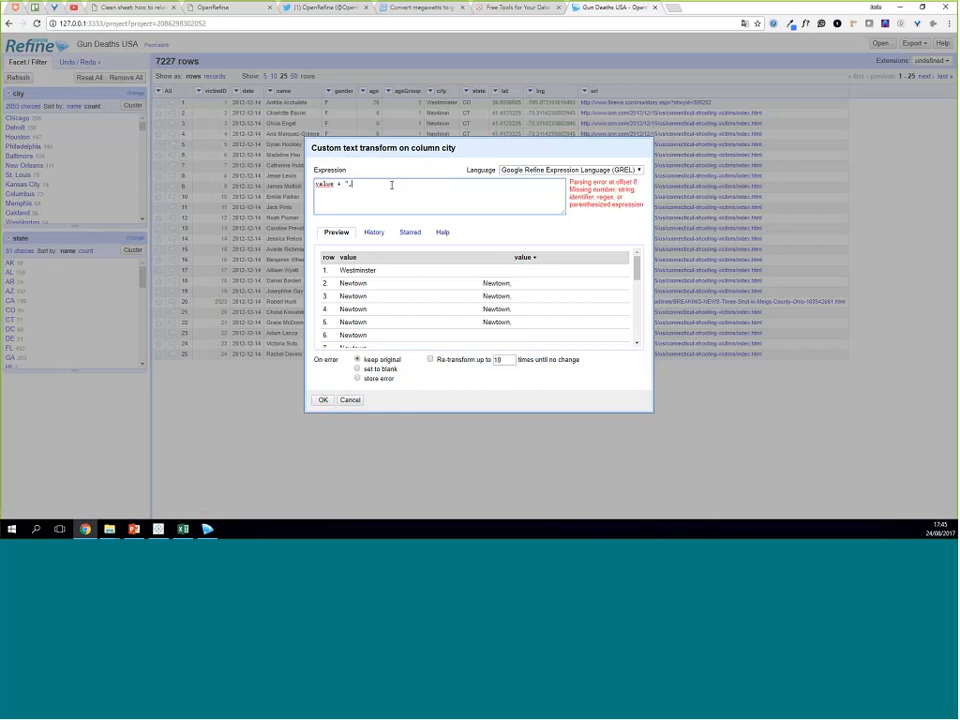
{"action": "type", "text": " \" +"}
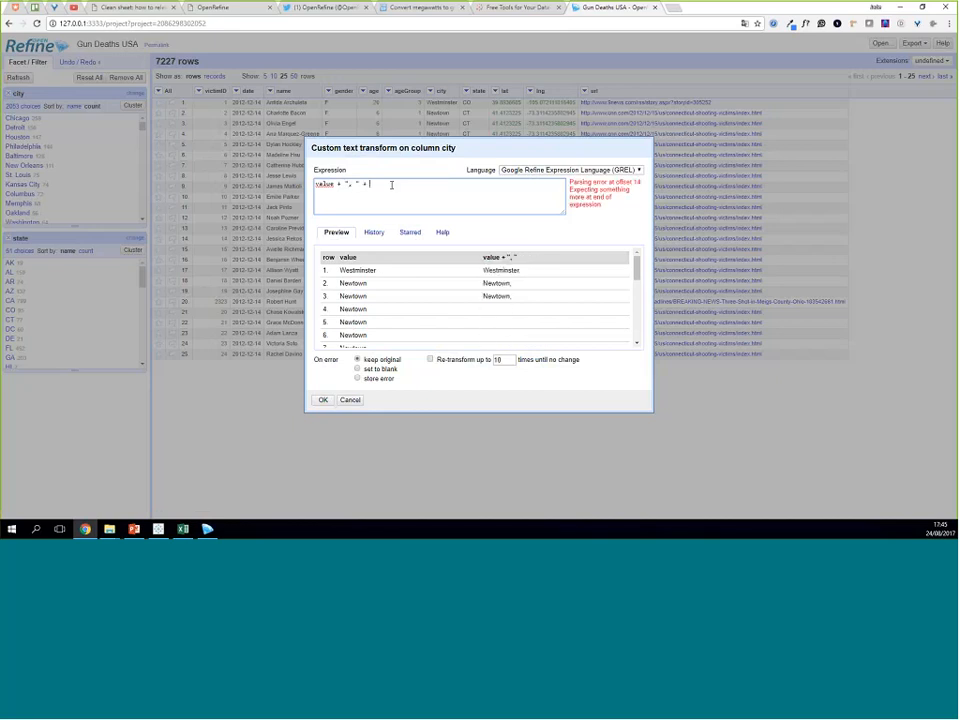
Step: Complete the city transform expression with cells["state"].value so the state is appended after the comma
{"action": "left_click", "coordinate": [335, 186]}
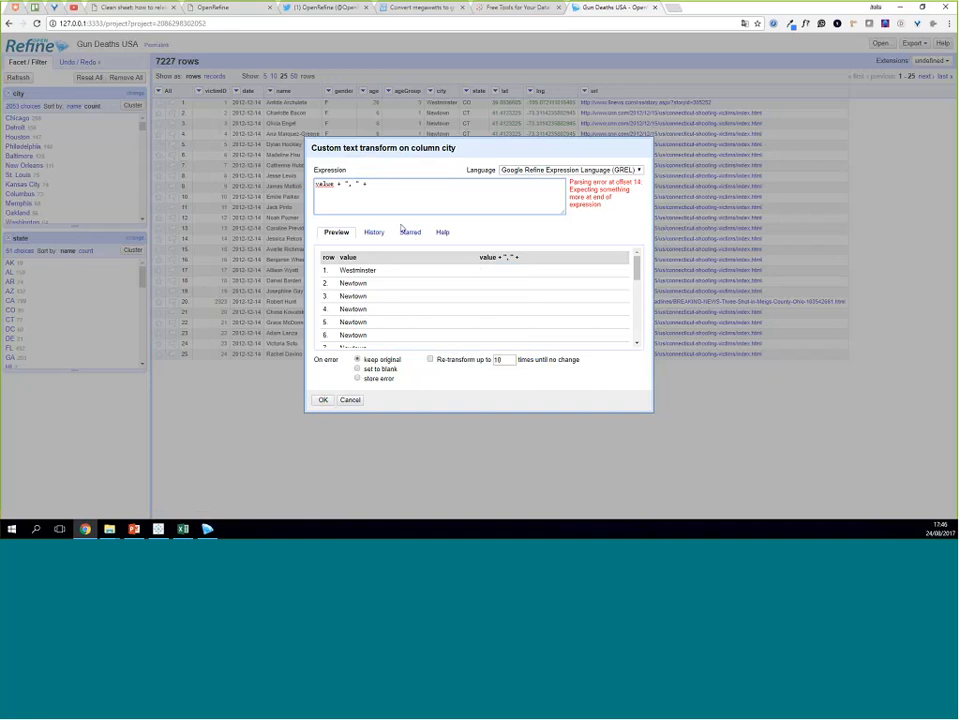
{"action": "type", "text": "cells"}
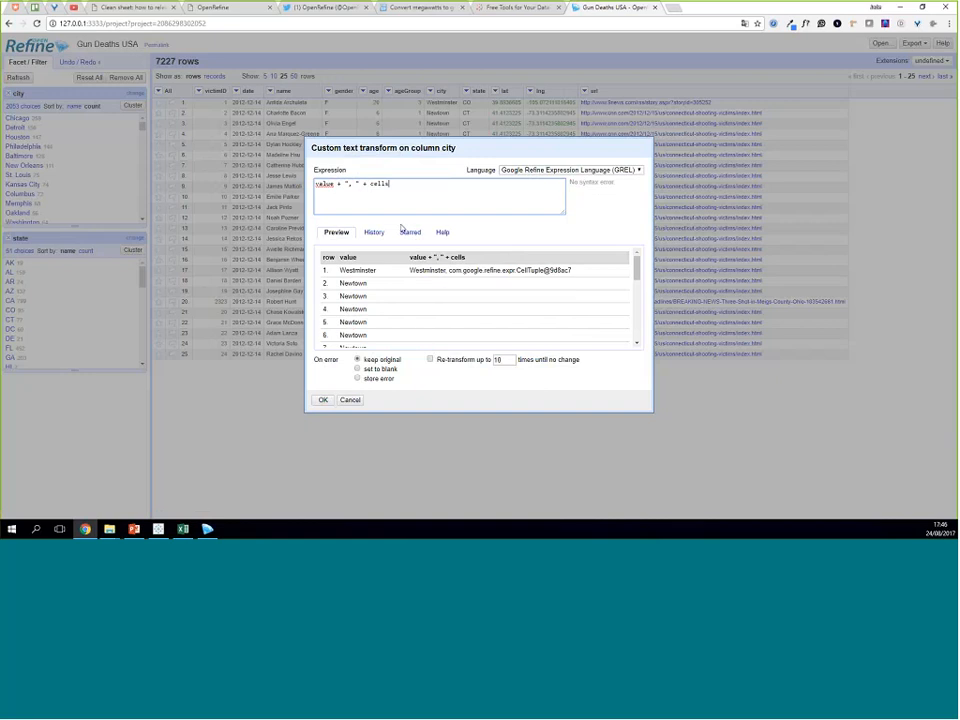
{"action": "type", "text": "[\""}
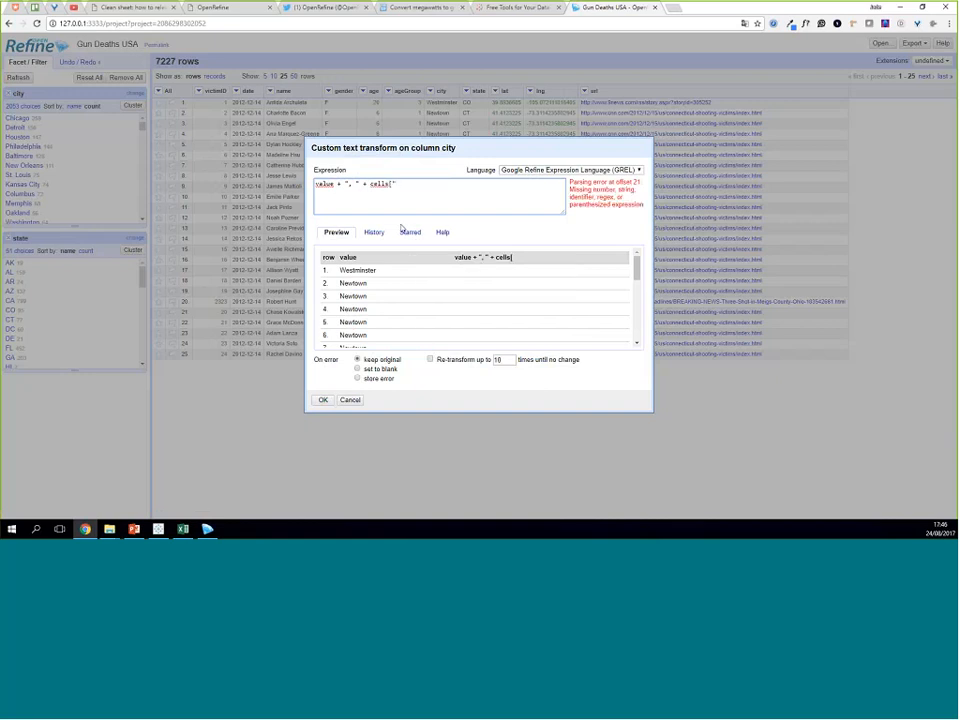
{"action": "type", "text": "state\"]"}
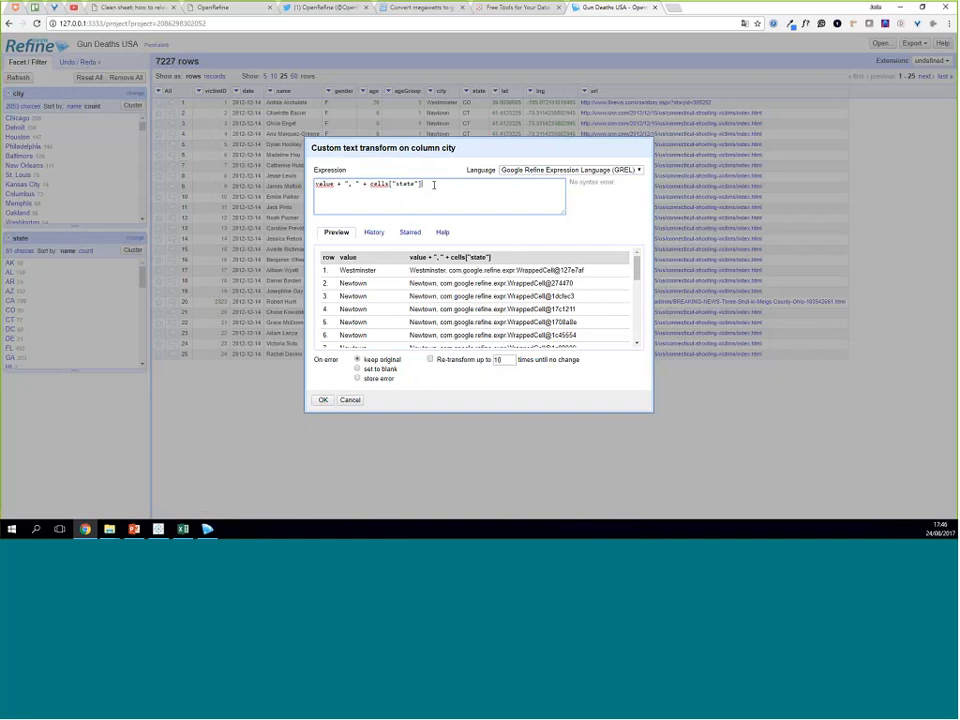
{"action": "type", "text": "."}
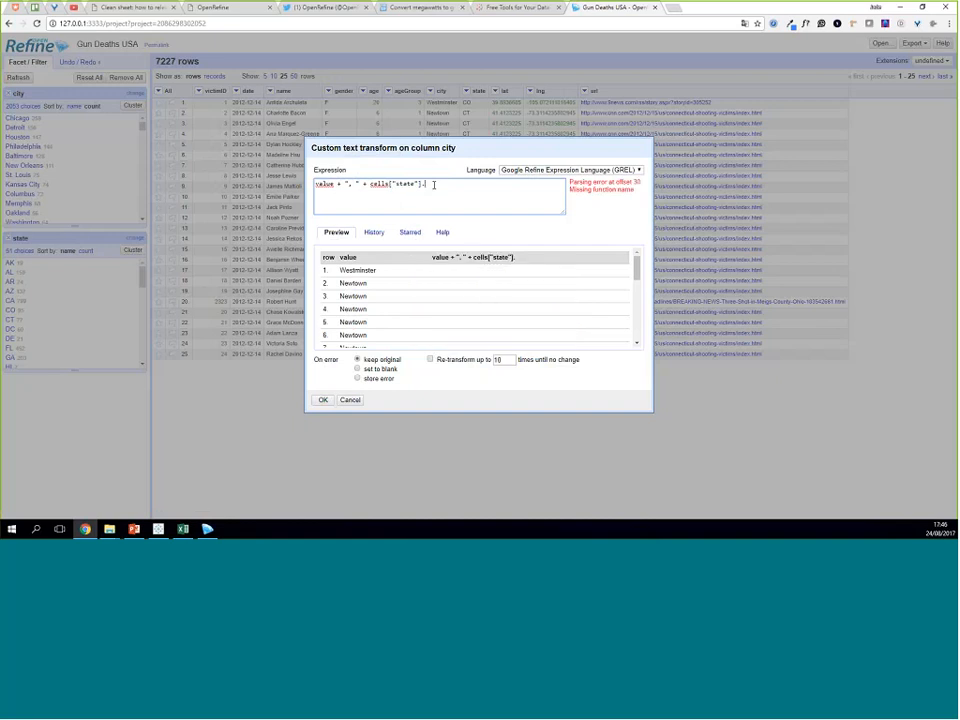
{"action": "type", "text": "value"}
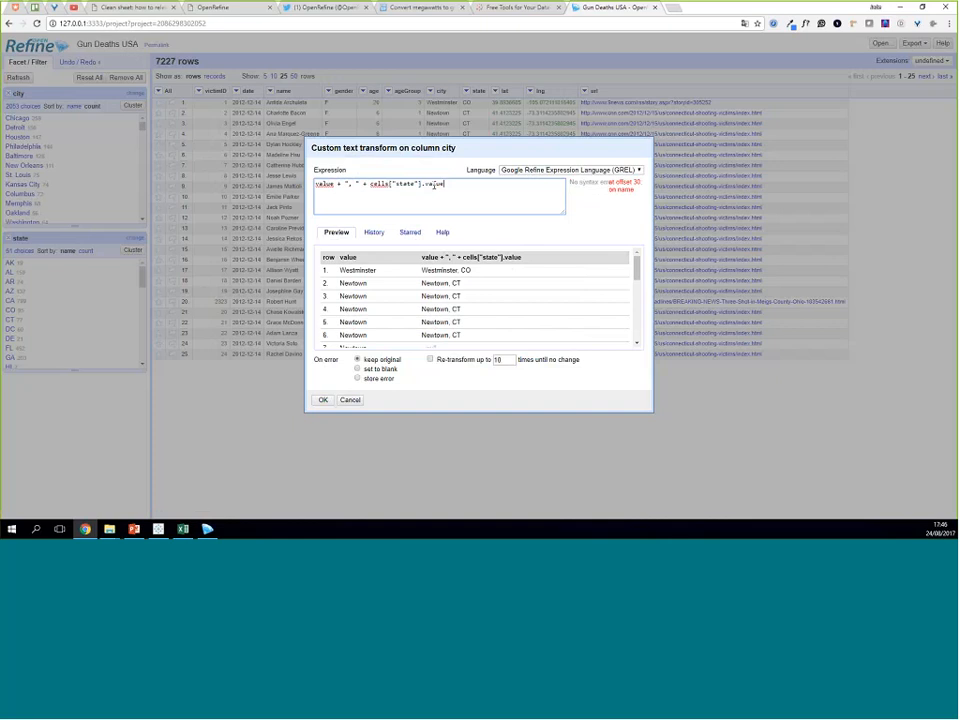
Step: Check the transform preview through its last rows and apply the expression to the city column
{"action": "left_click_drag", "start_coordinate": [444, 184], "coordinate": [321, 189]}
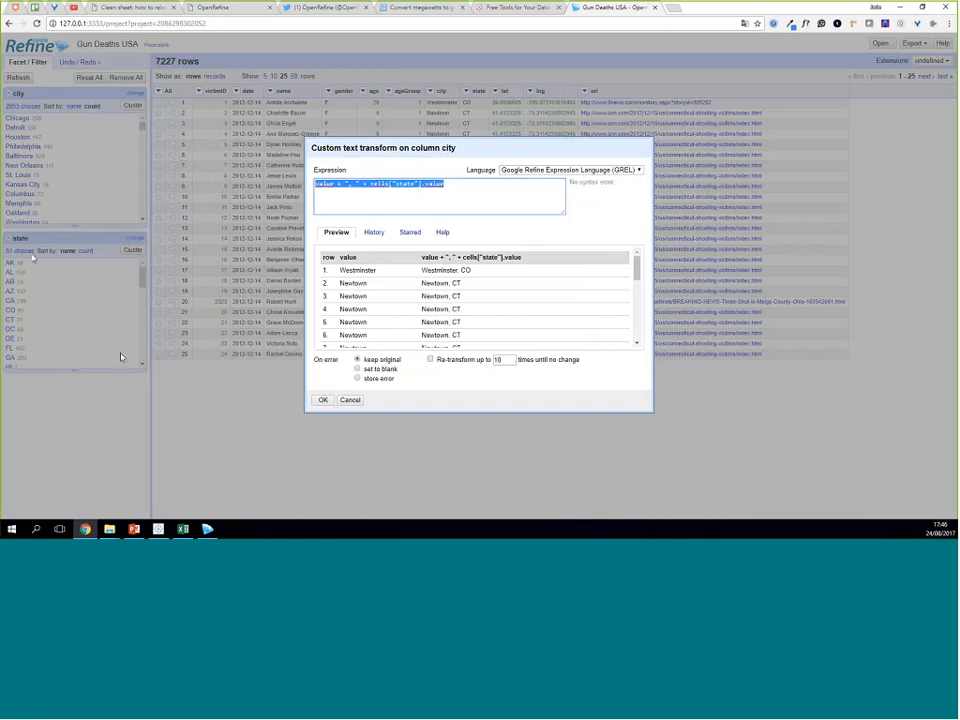
{"action": "left_click", "coordinate": [33, 257]}
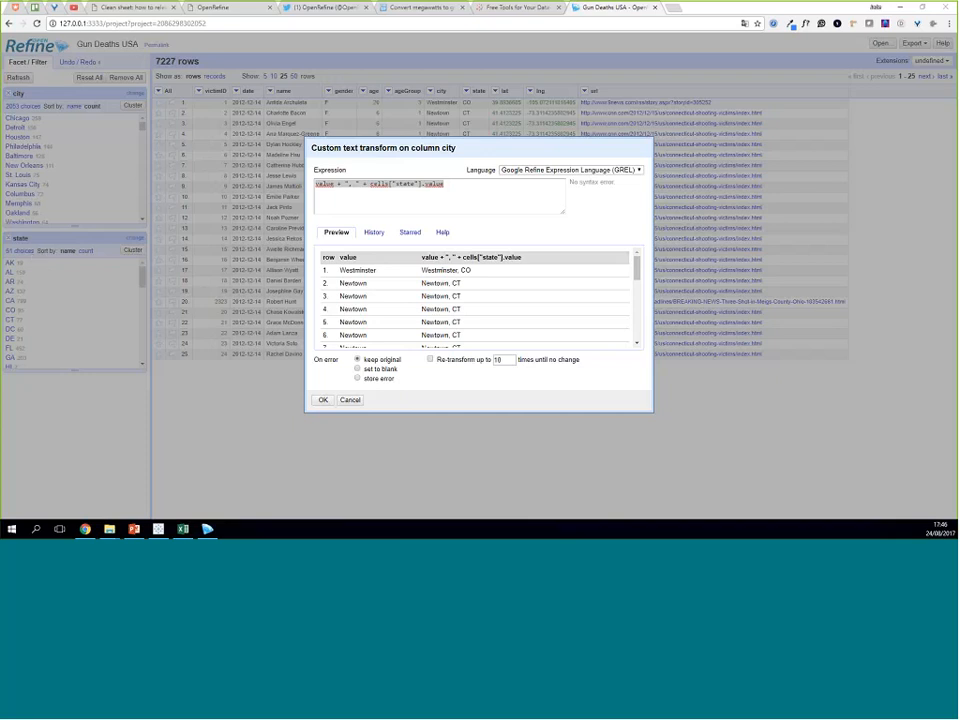
{"action": "left_click", "coordinate": [504, 181]}
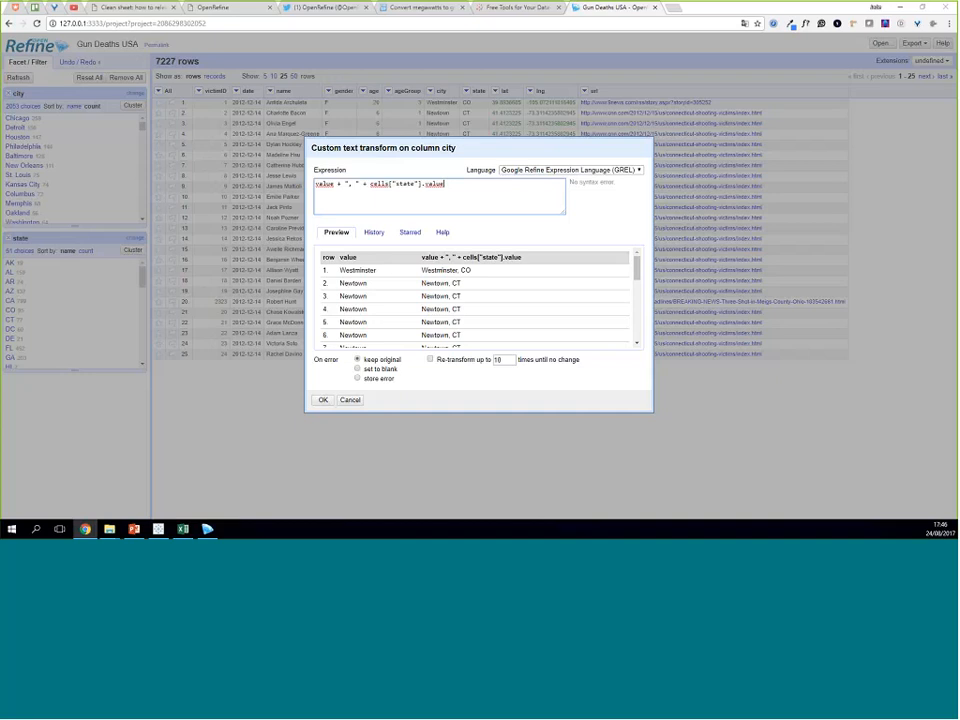
{"action": "left_click", "coordinate": [226, 8]}
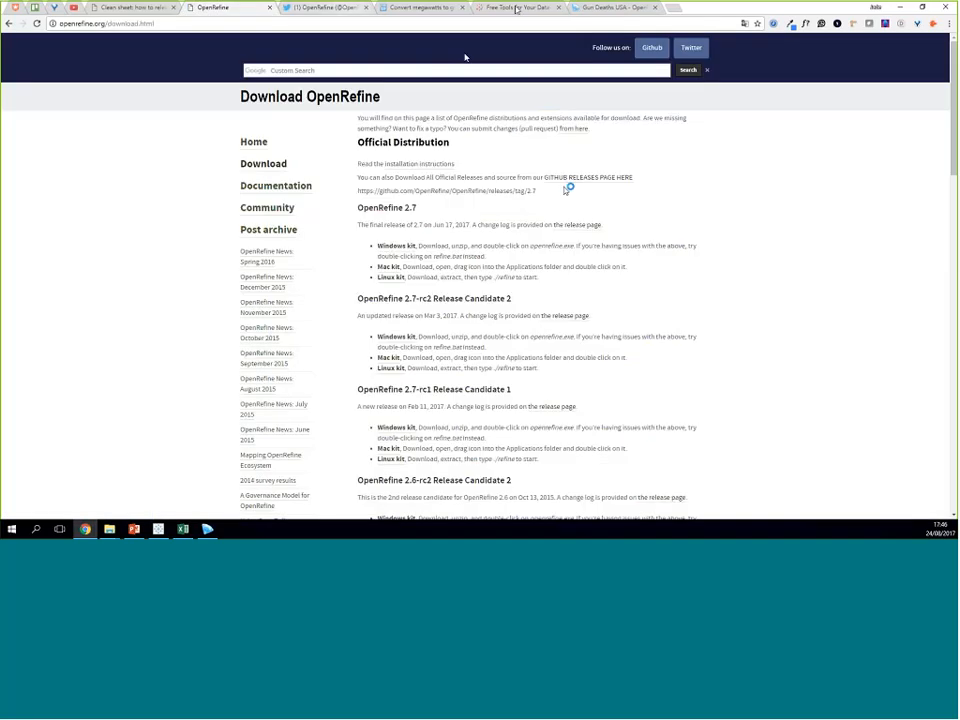
{"action": "left_click", "coordinate": [618, 11]}
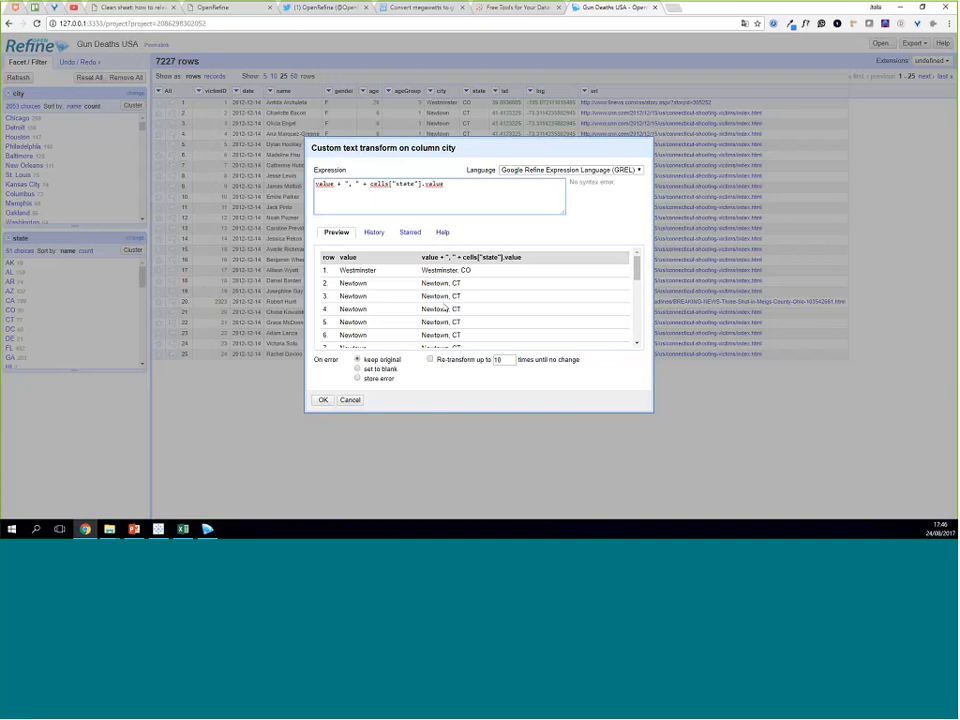
{"action": "scroll", "coordinate": [521, 298], "scroll_direction": "down", "scroll_amount": 5}
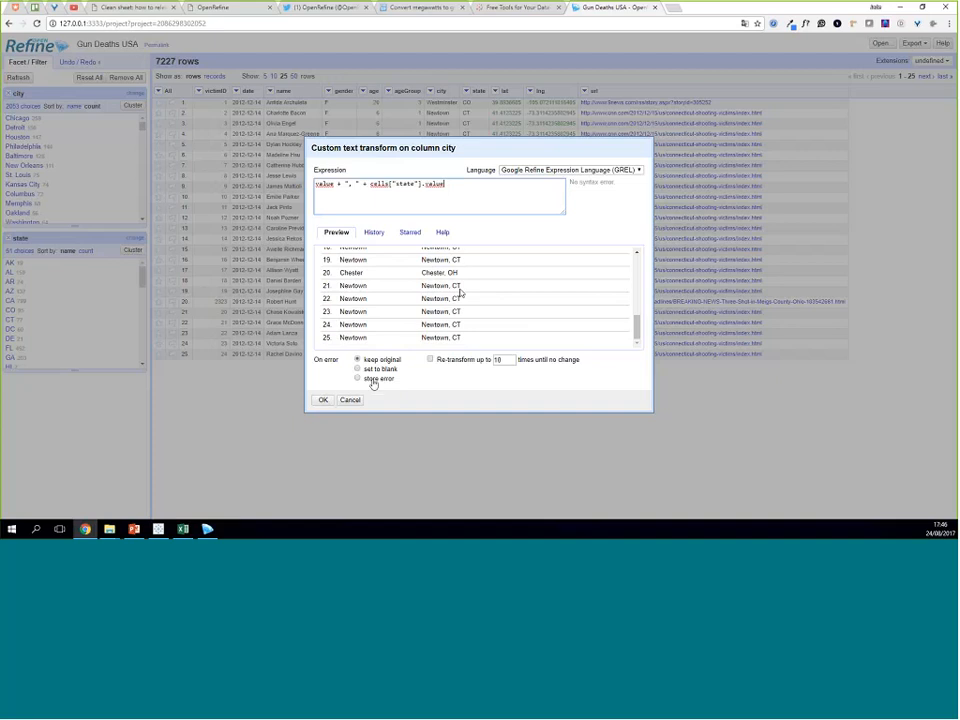
{"action": "left_click", "coordinate": [325, 399]}
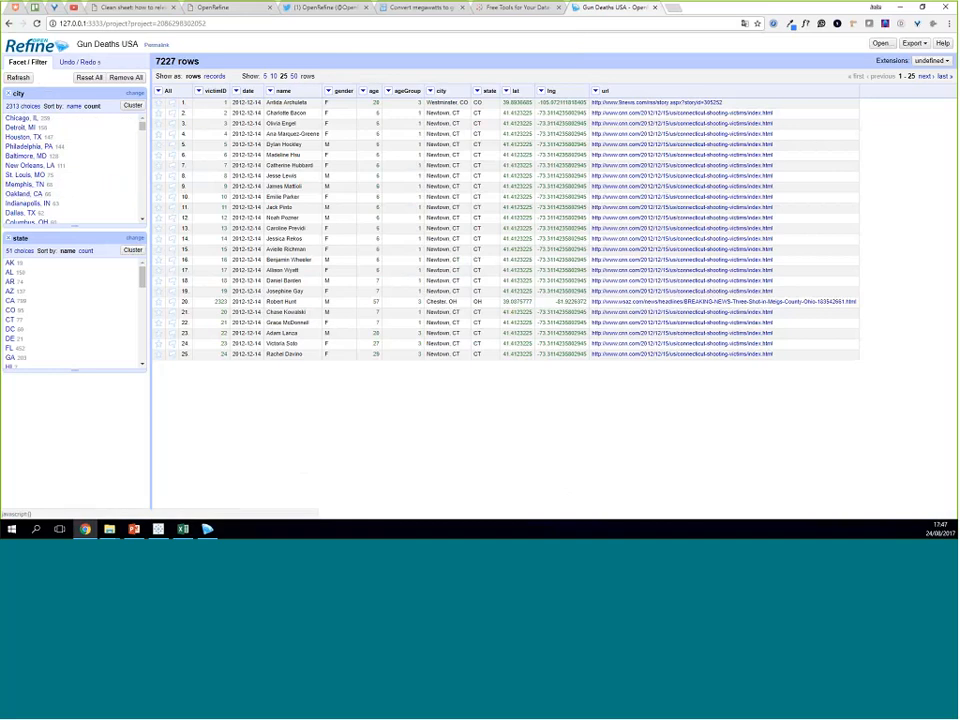
Step: Look through the count-sorted city facet to review the combined city and state values
{"action": "scroll", "coordinate": [107, 148], "scroll_direction": "down", "scroll_amount": 5}
{"action": "scroll", "coordinate": [50, 154], "scroll_direction": "up", "scroll_amount": 5}
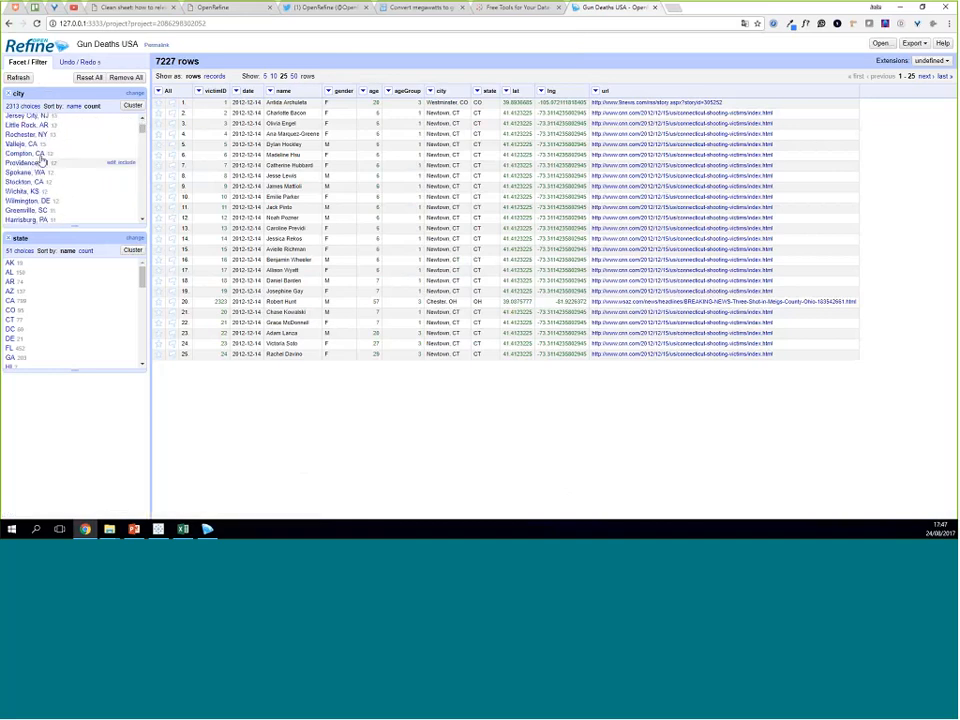
{"action": "scroll", "coordinate": [52, 157], "scroll_direction": "up", "scroll_amount": 5}
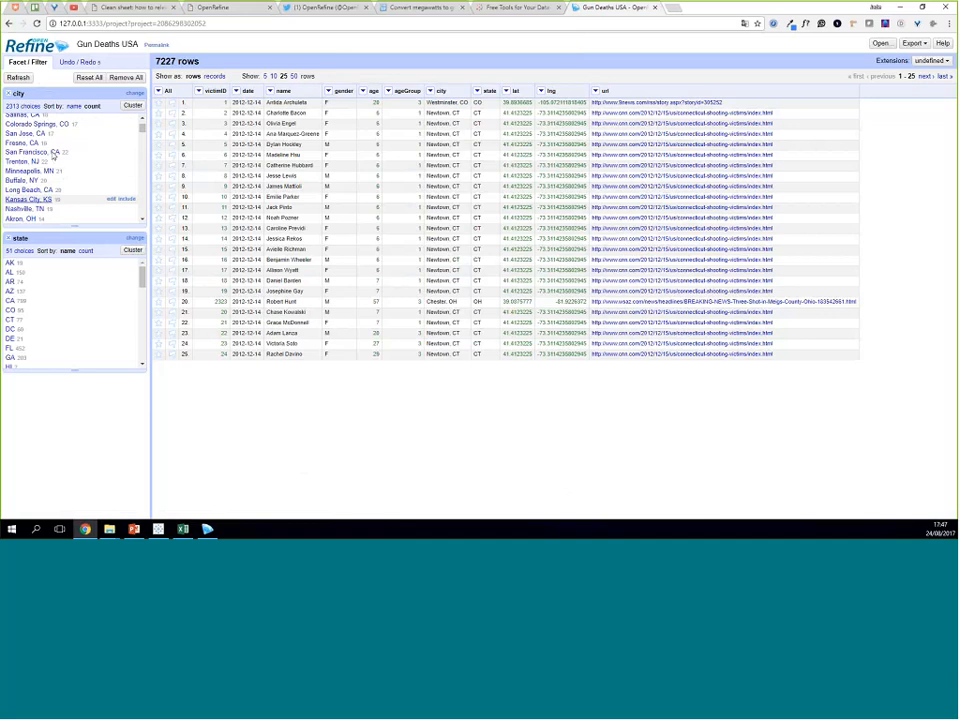
{"action": "scroll", "coordinate": [74, 206], "scroll_direction": "up", "scroll_amount": 5}
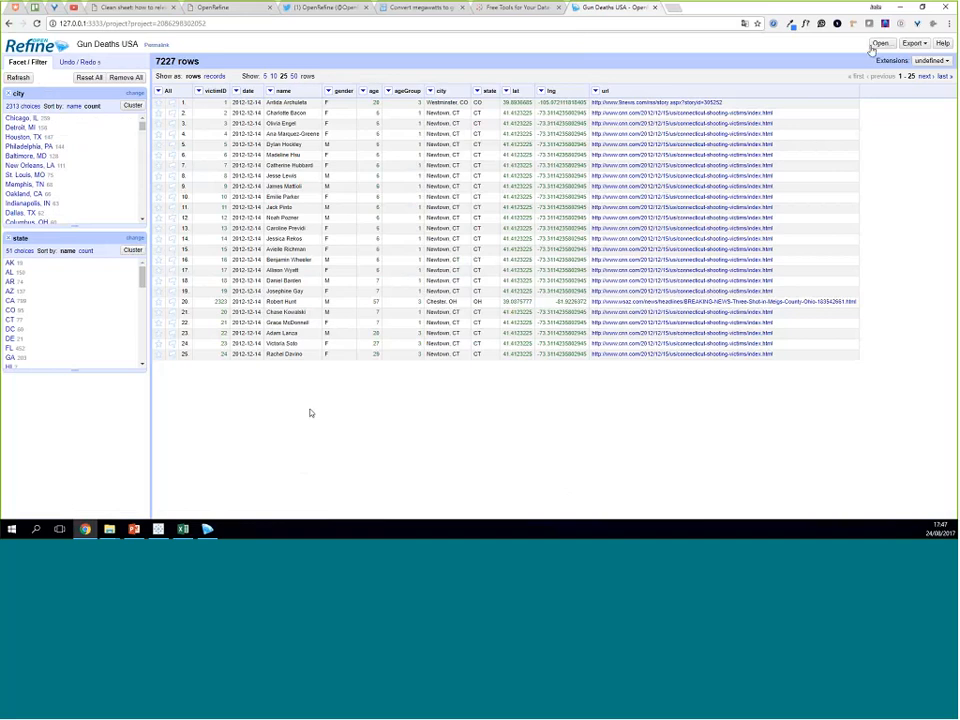
Step: Look over the available export formats, and view the project's operation history with its extracted JSON
{"action": "left_click", "coordinate": [922, 44]}
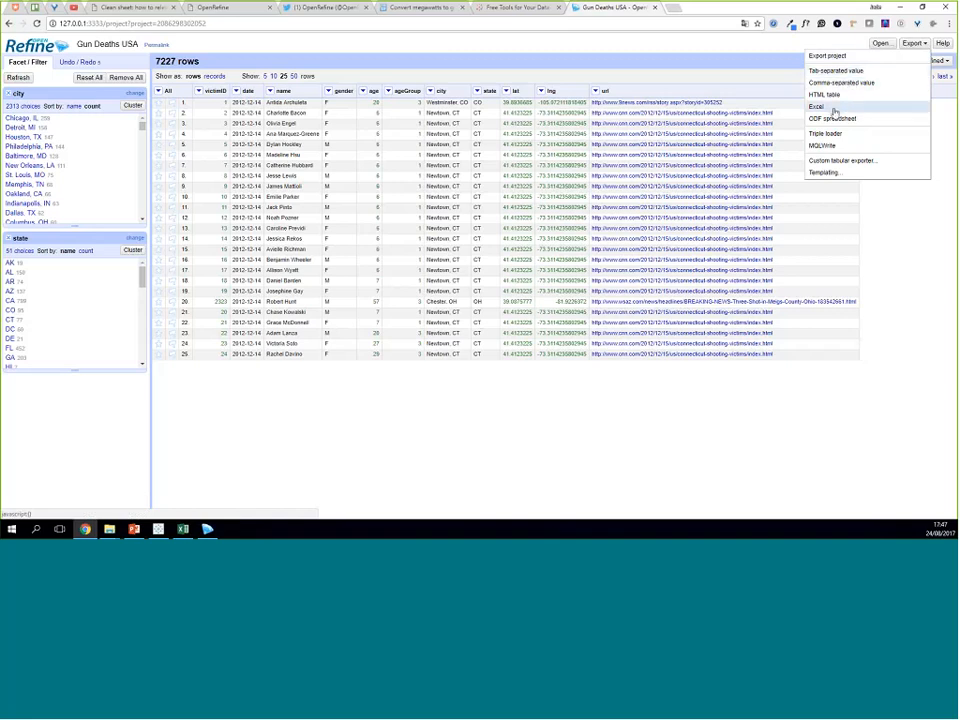
{"action": "left_click", "coordinate": [885, 204]}
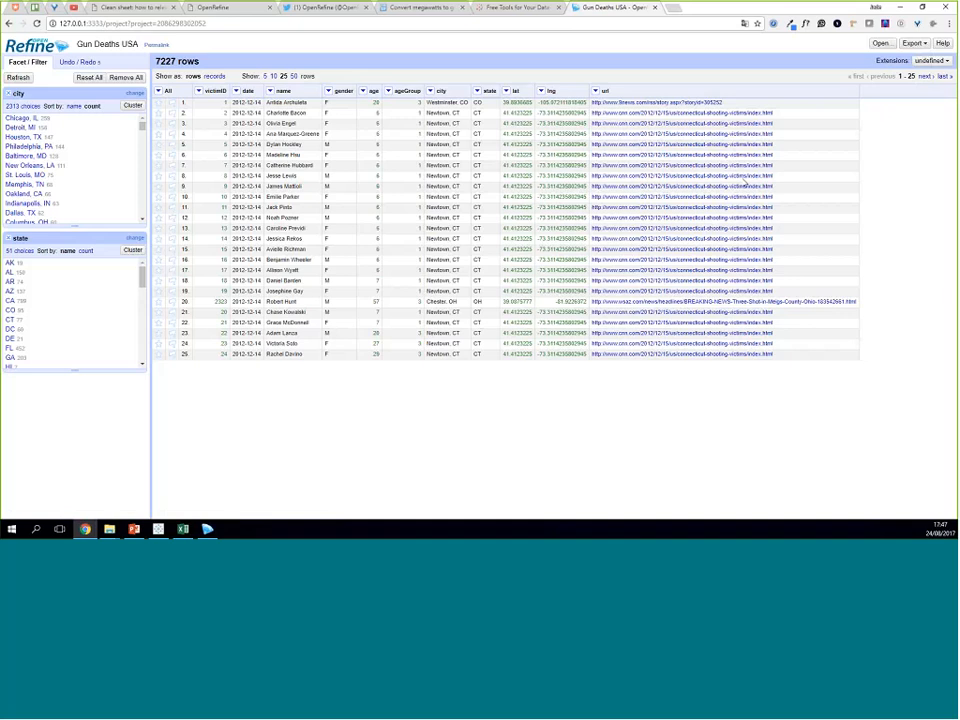
{"action": "left_click", "coordinate": [86, 61]}
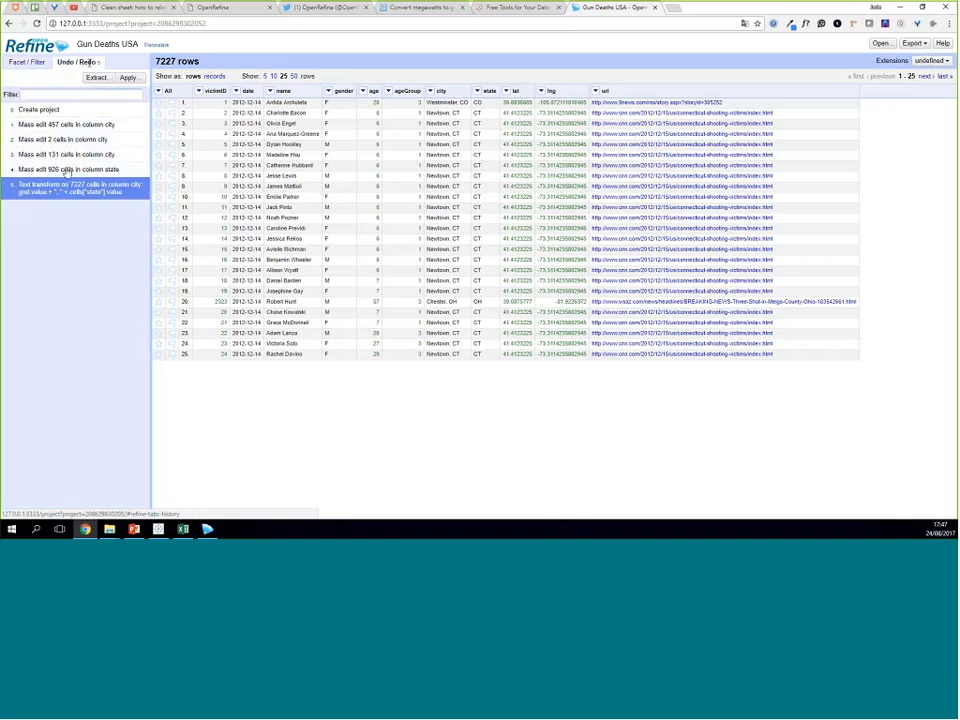
{"action": "left_click", "coordinate": [105, 80]}
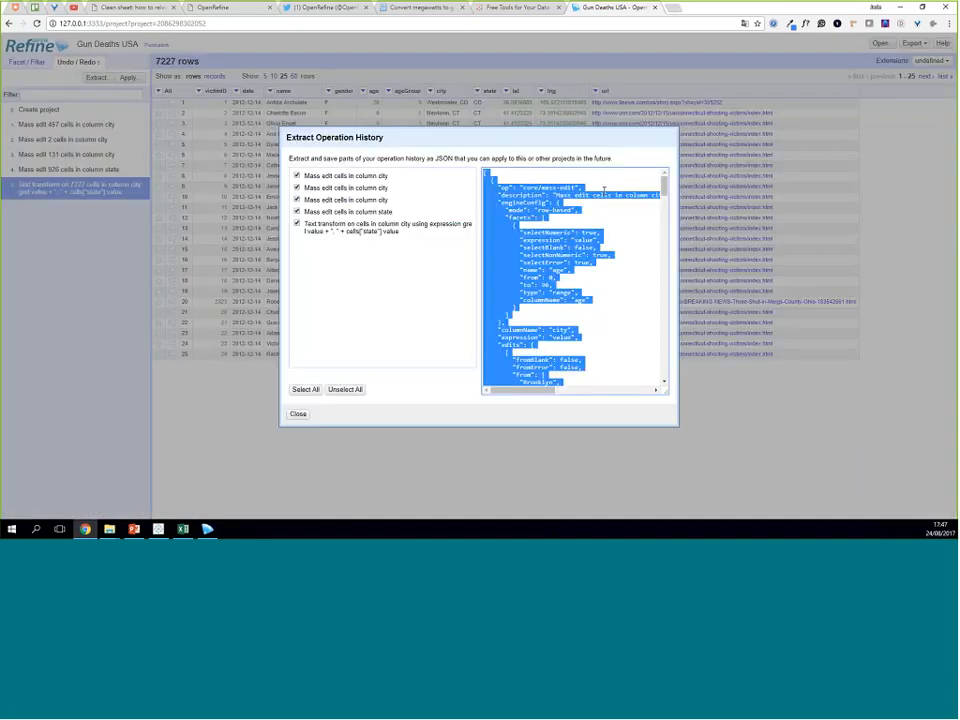
{"action": "left_click", "coordinate": [297, 414]}
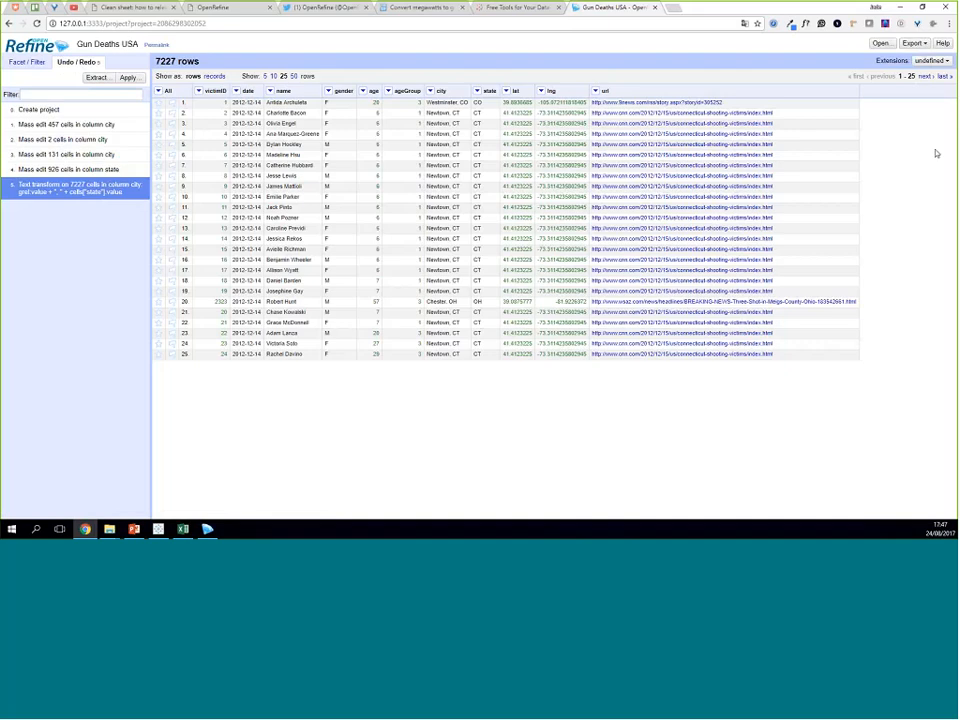
Step: Export the cleaned project in Excel format and save it as Gun-Deaths-USA.xls in the Crime folder
{"action": "left_click", "coordinate": [913, 43]}
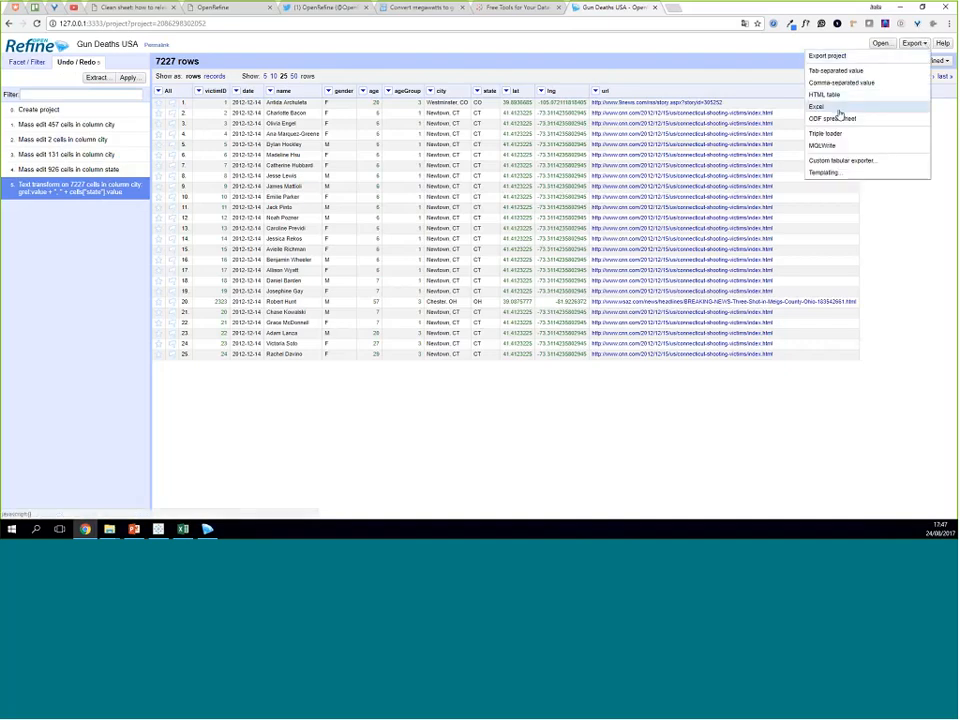
{"action": "left_click", "coordinate": [820, 107]}
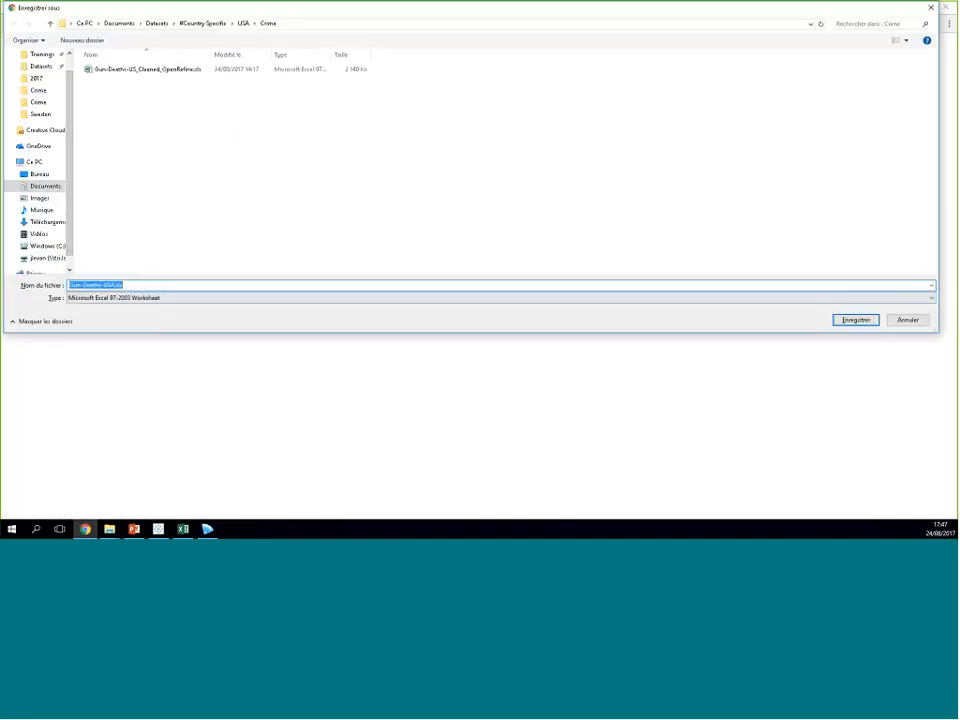
{"action": "left_click", "coordinate": [864, 321]}
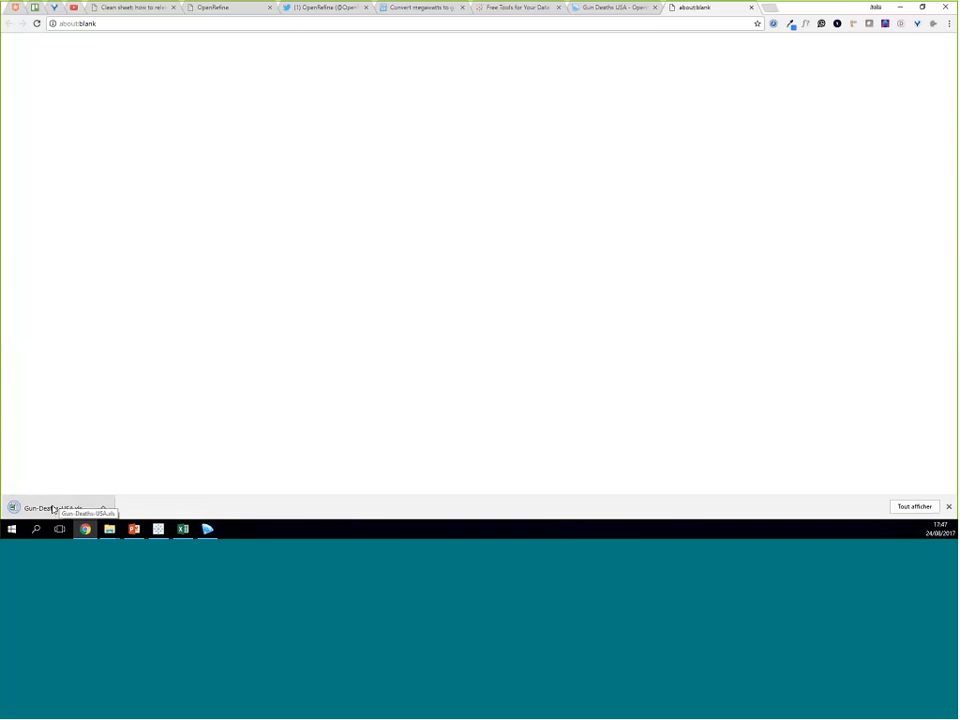
Step: Open the downloaded Gun-Deaths-USA.xls in Excel, auto-fit the widths of columns A through K and select the first city value
{"action": "left_click", "coordinate": [52, 508]}
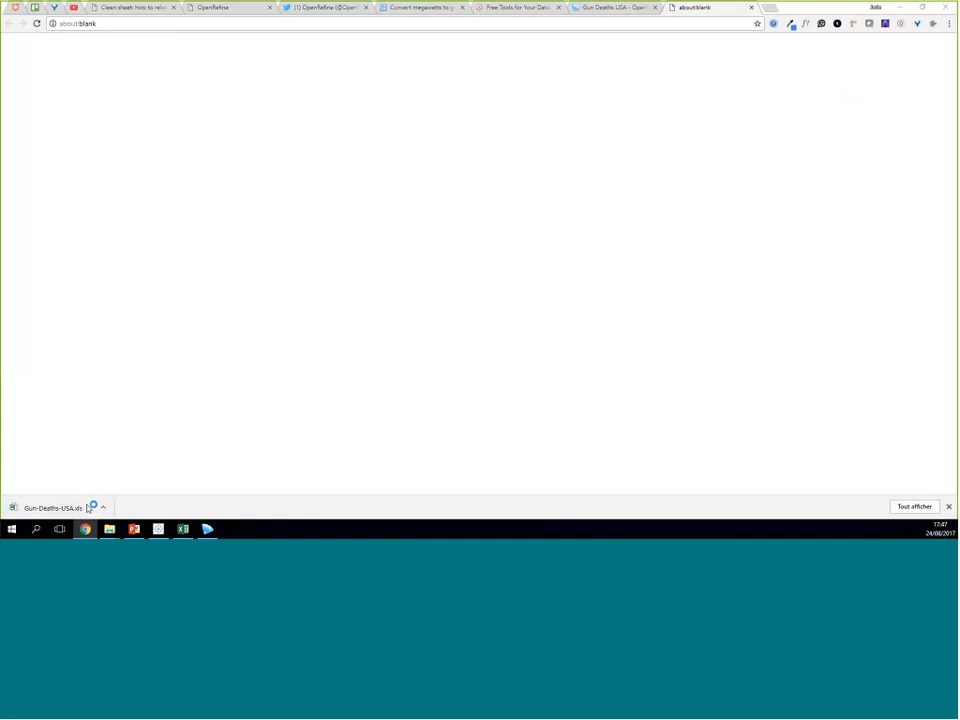
{"action": "left_click", "coordinate": [72, 508]}
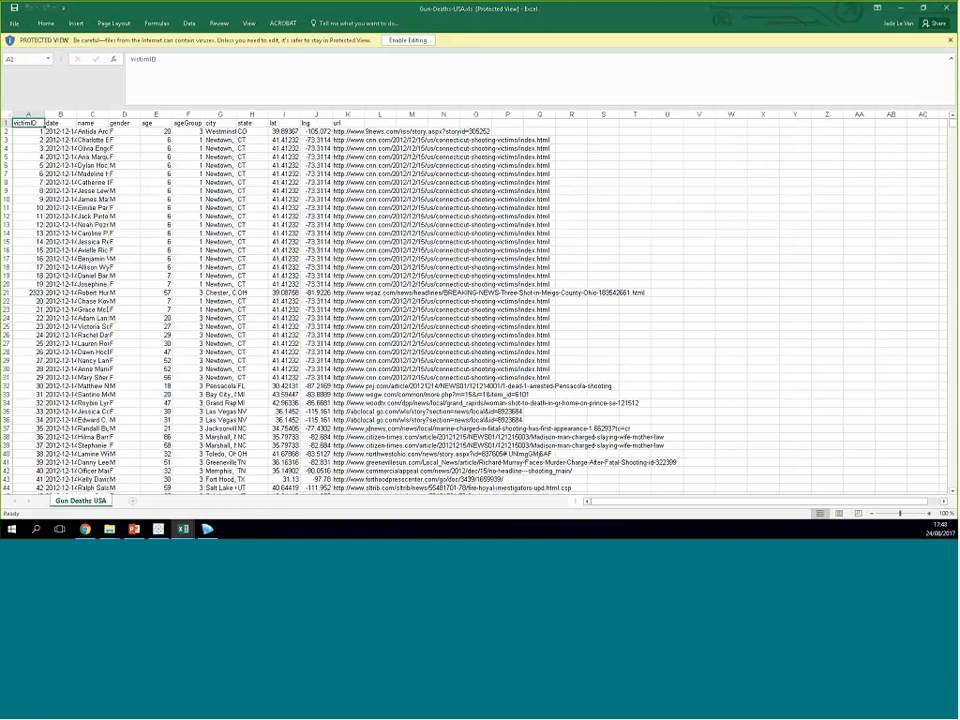
{"action": "left_click_drag", "start_coordinate": [30, 114], "coordinate": [360, 115]}
{"action": "double_click", "coordinate": [364, 113]}
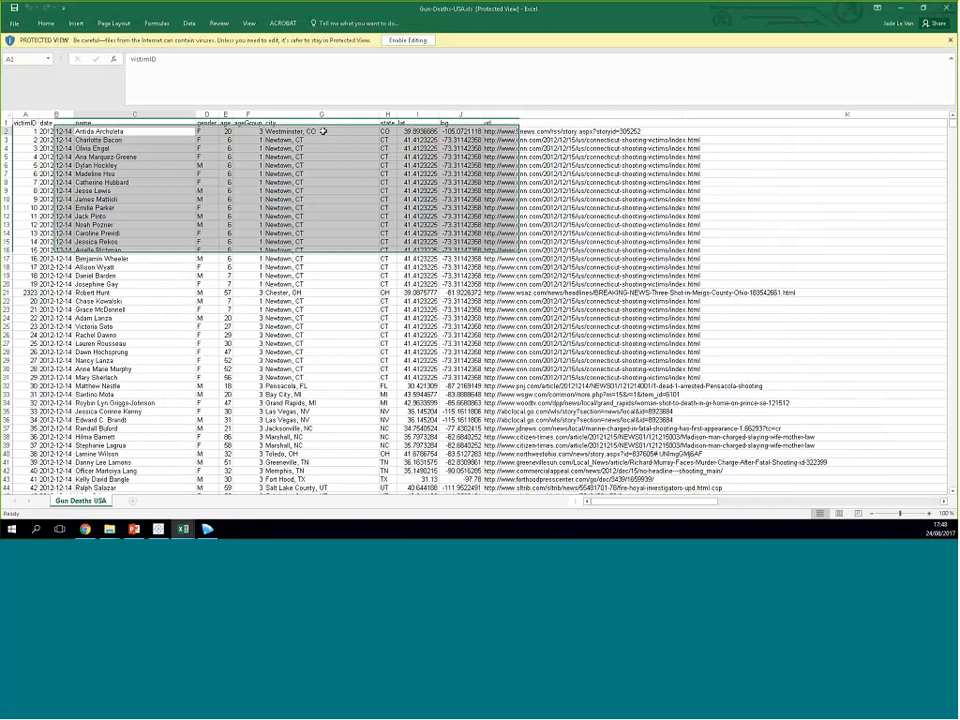
{"action": "left_click", "coordinate": [322, 131]}
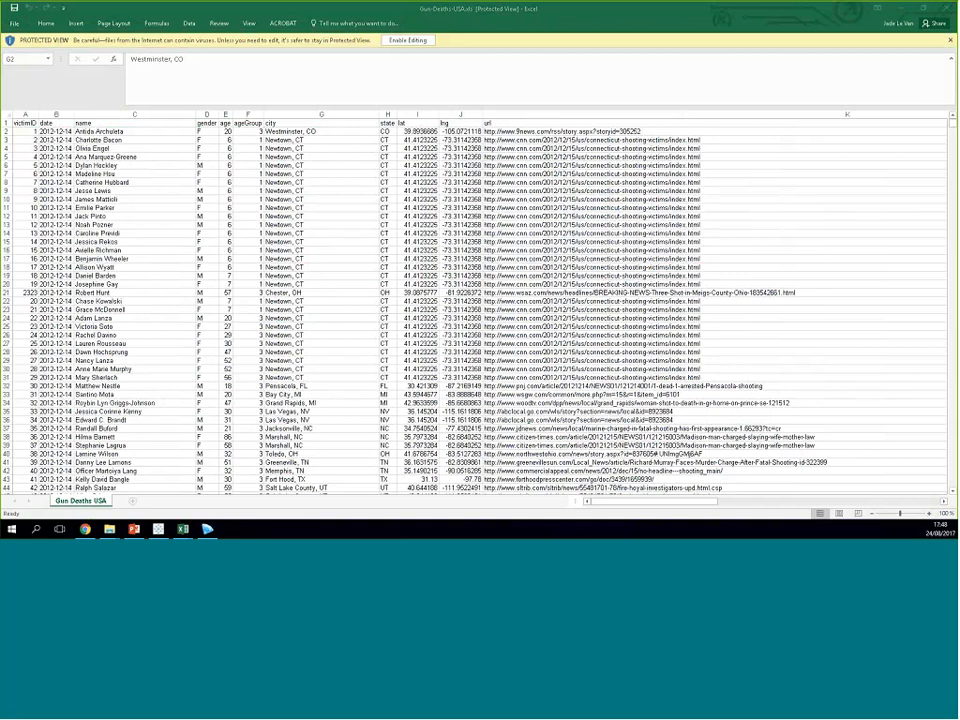
Step: Look over the exported columns and rows of the Gun Deaths USA sheet, starting from the victimID header
{"action": "left_click", "coordinate": [278, 237]}
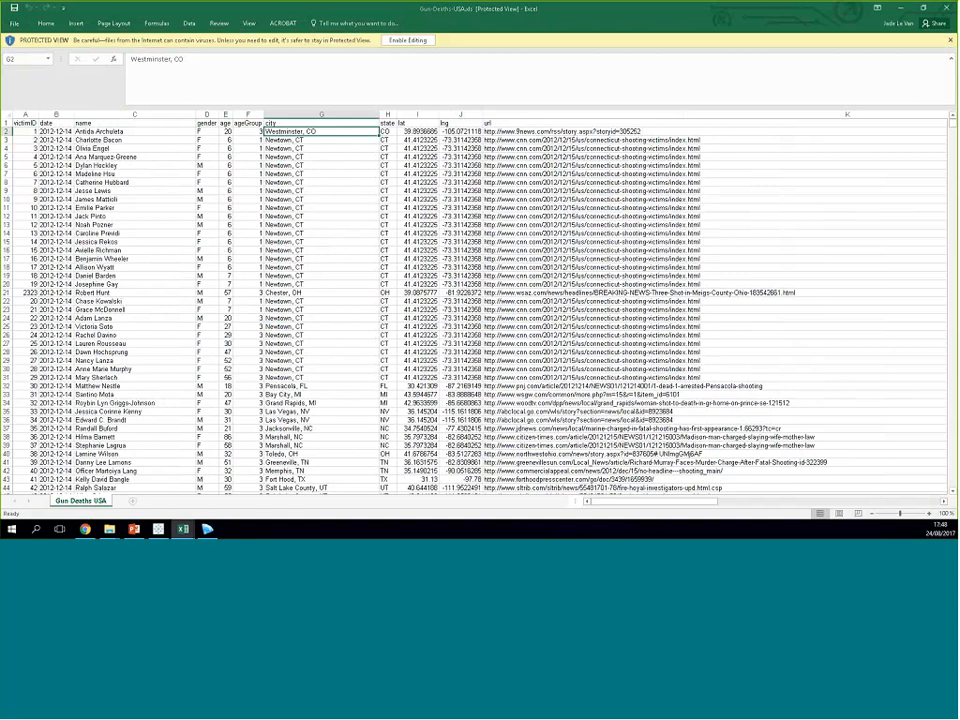
{"action": "left_click", "coordinate": [24, 122]}
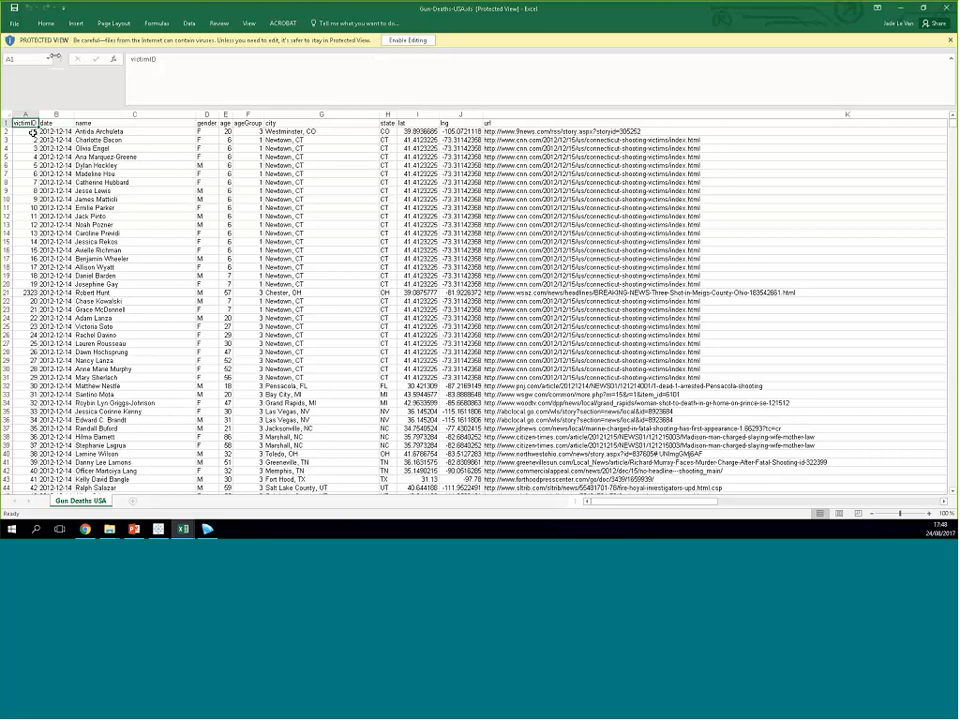
{"action": "scroll", "coordinate": [55, 57], "scroll_direction": "down", "scroll_amount": 1}
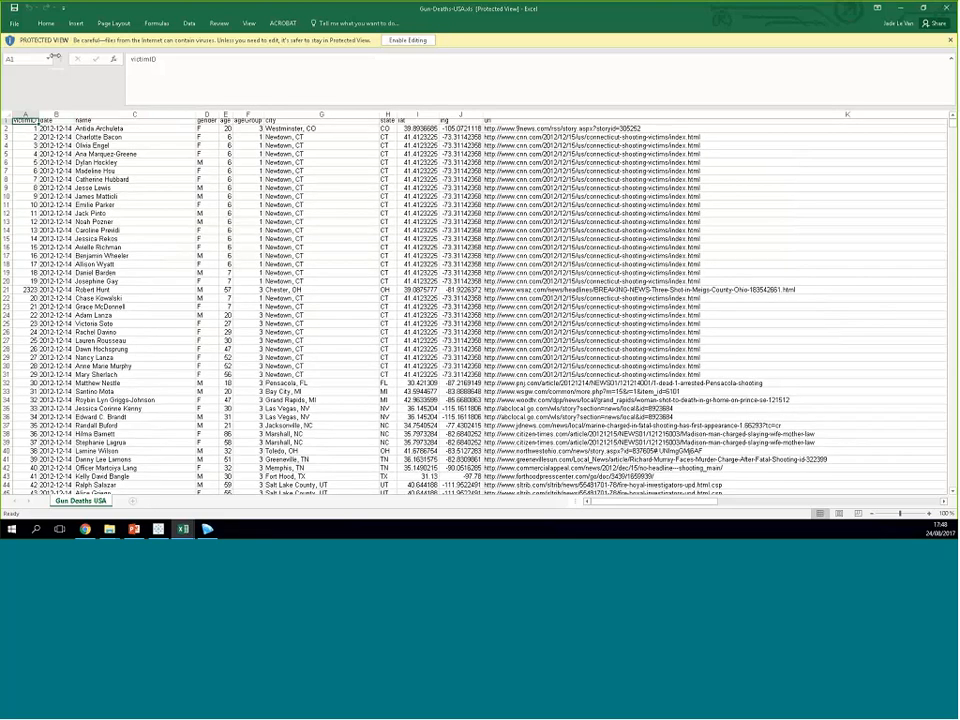
{"action": "scroll", "coordinate": [55, 57], "scroll_direction": "down", "scroll_amount": 1}
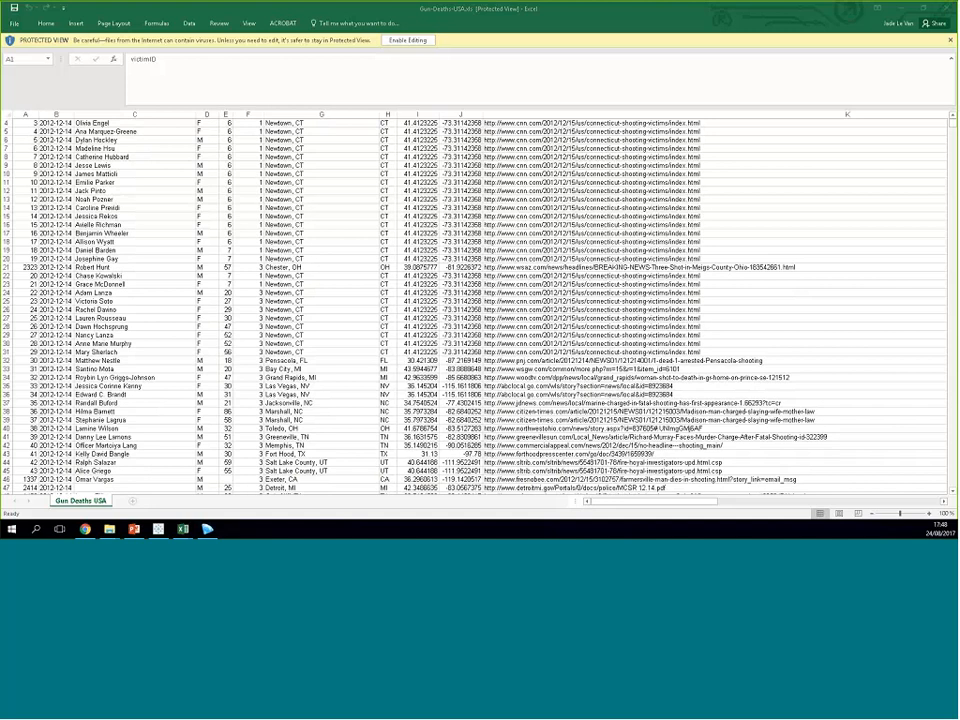
Step: Switch to Tableau Public and connect to the exported Gun-Deaths-USA Excel workbook in the Crime folder under Datasets, #Country Specific
{"action": "left_click", "coordinate": [158, 528]}
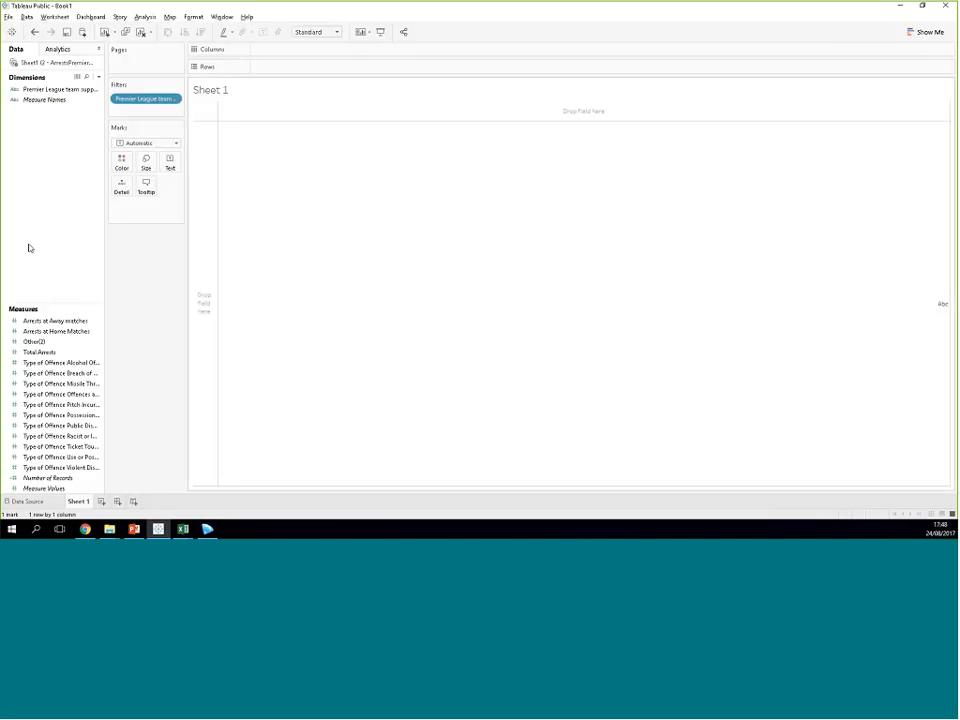
{"action": "left_click", "coordinate": [8, 17]}
{"action": "left_click", "coordinate": [34, 30]}
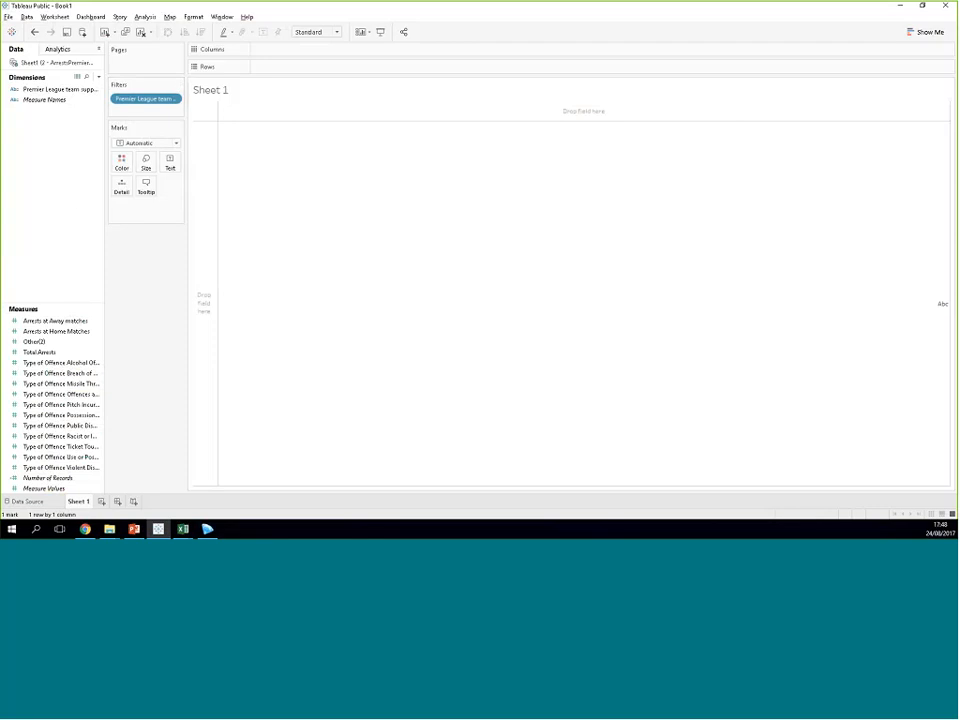
{"action": "left_click", "coordinate": [11, 31]}
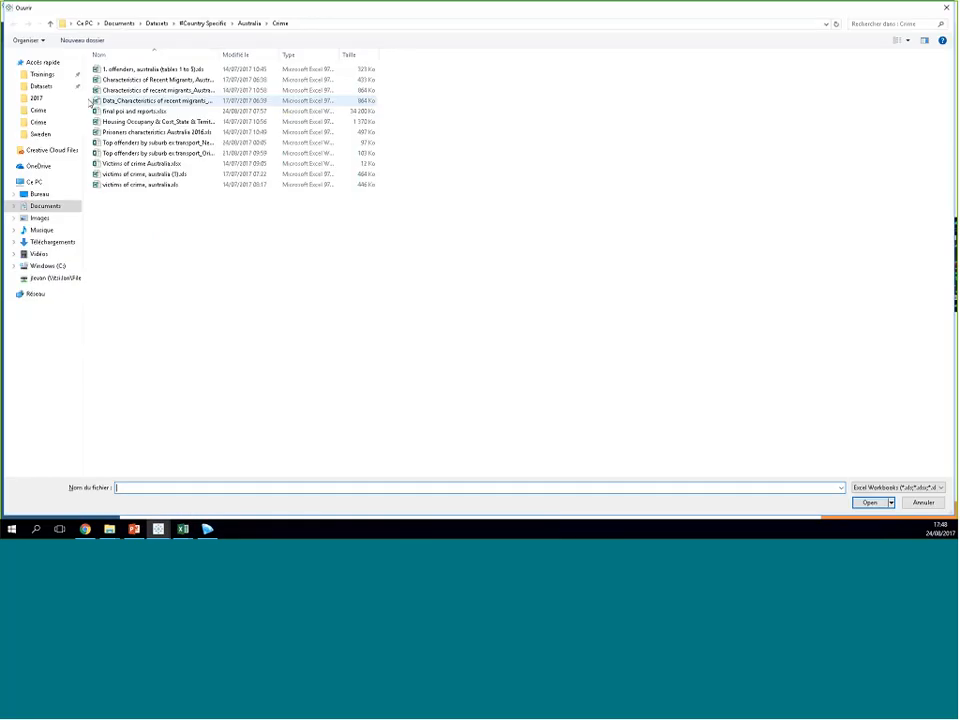
{"action": "left_click", "coordinate": [45, 97]}
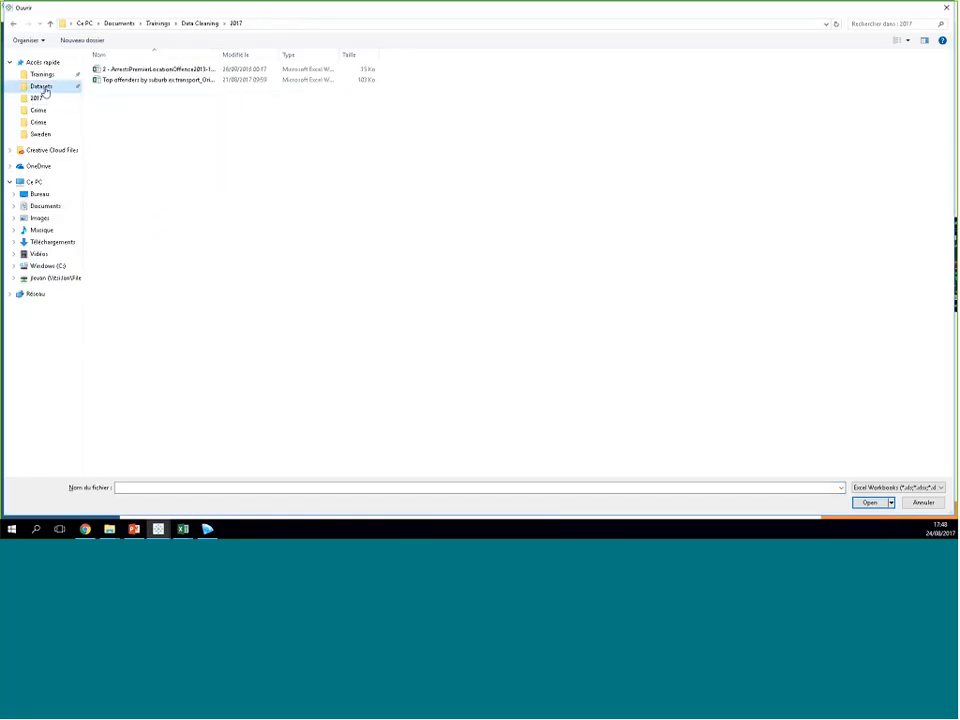
{"action": "left_click", "coordinate": [44, 88]}
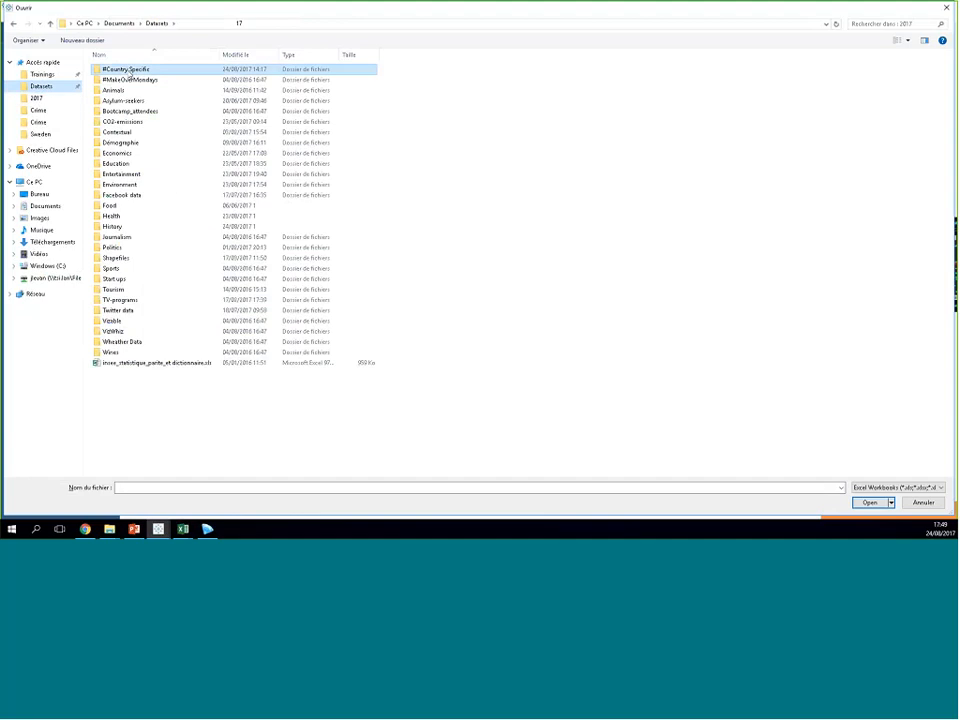
{"action": "double_click", "coordinate": [116, 123]}
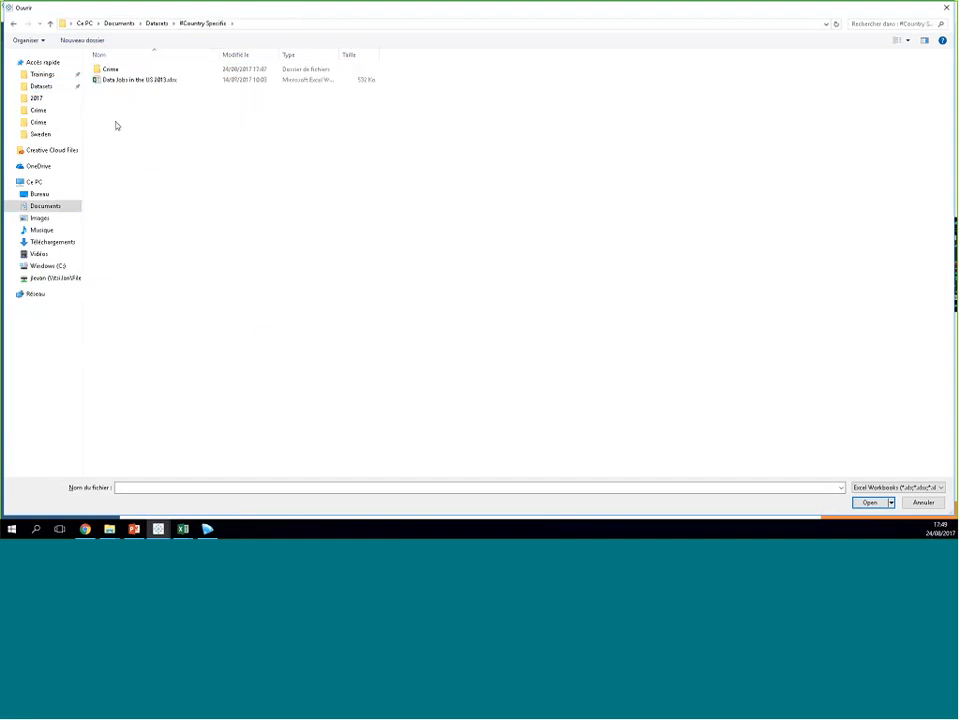
{"action": "double_click", "coordinate": [120, 72]}
{"action": "double_click", "coordinate": [146, 80]}
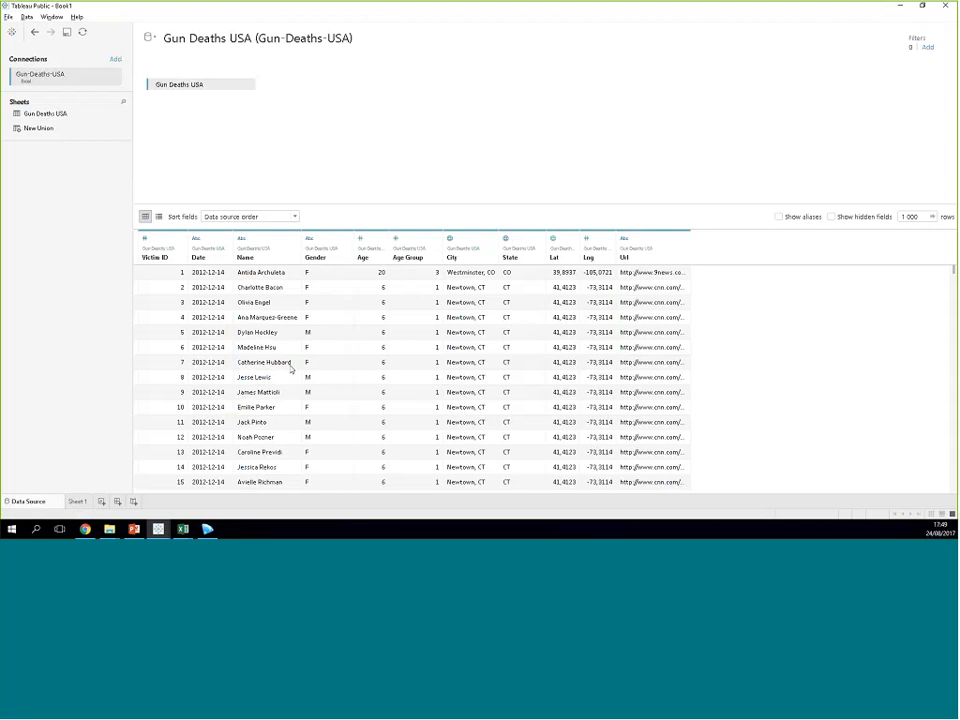
Step: Assign the Longitude geographic role to the Lng field and go to Sheet 1
{"action": "left_click", "coordinate": [588, 239]}
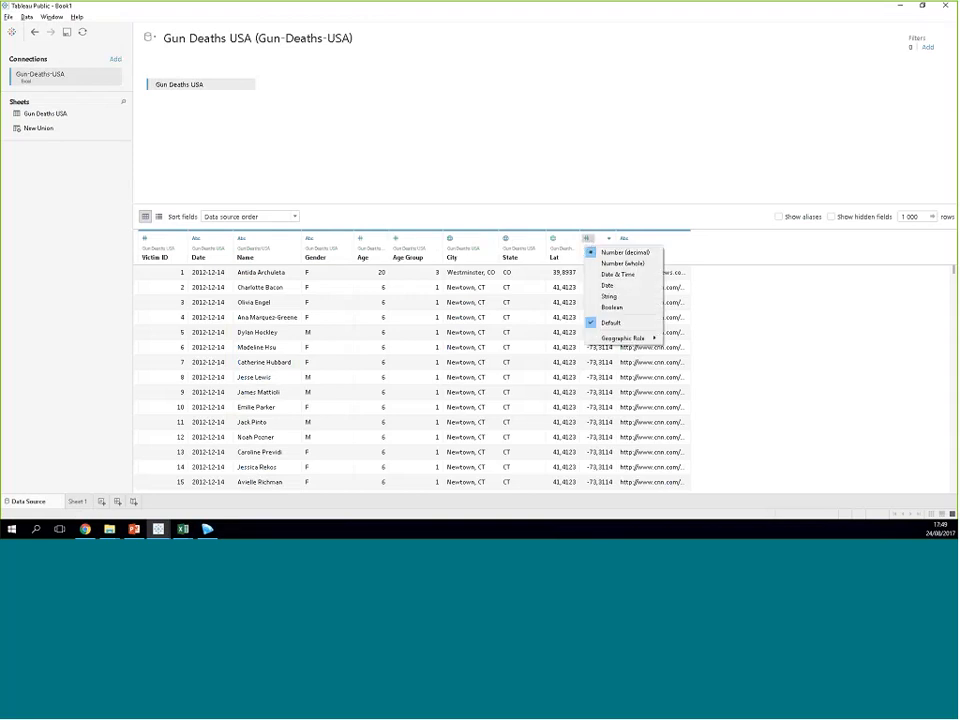
{"action": "mouse_move", "coordinate": [630, 338]}
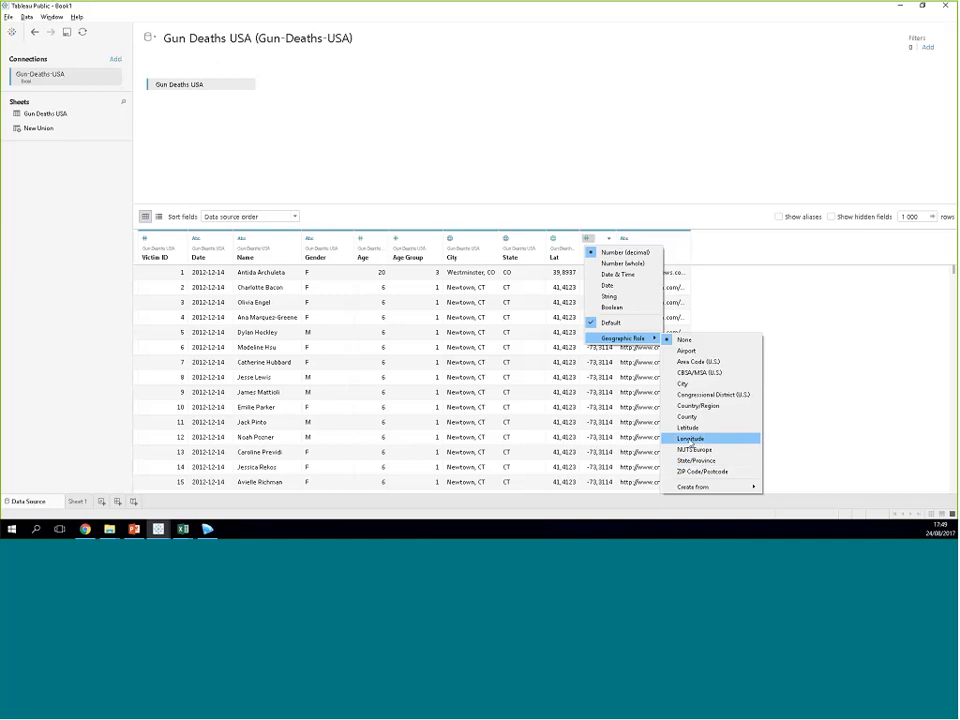
{"action": "left_click", "coordinate": [692, 438]}
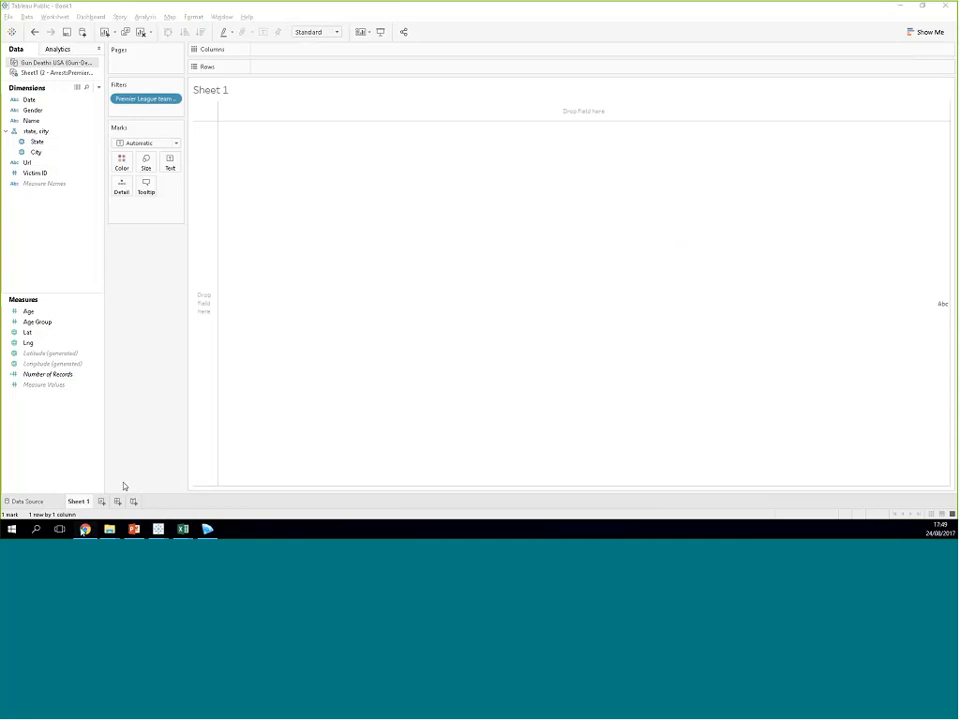
Step: View the OpenRefine download page in Chrome, and start the webinar slide show in PowerPoint
{"action": "left_click", "coordinate": [85, 529]}
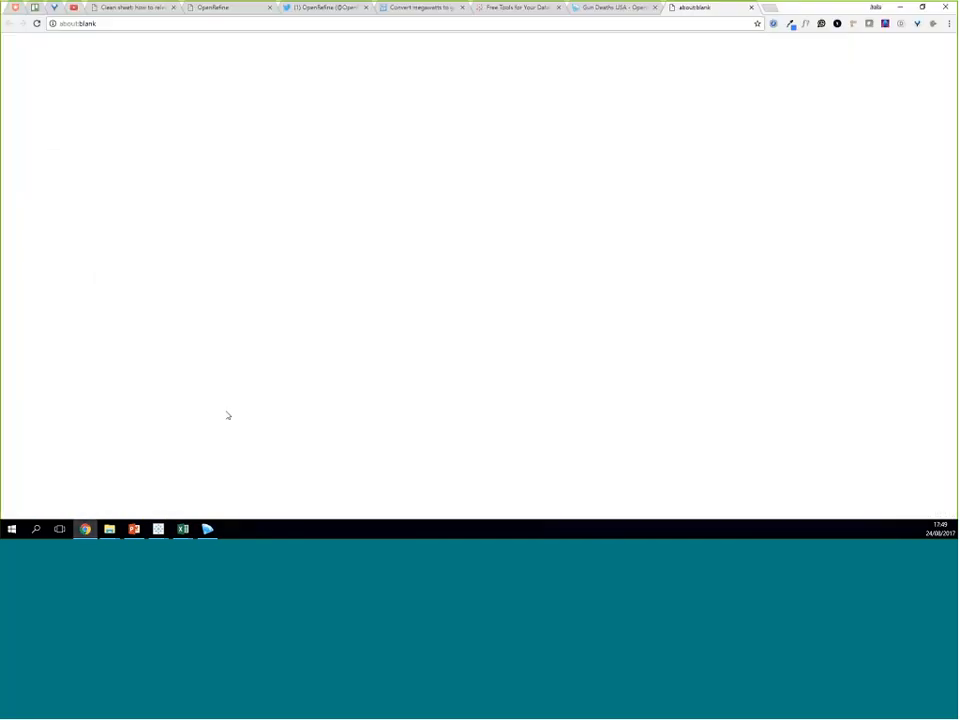
{"action": "left_click", "coordinate": [215, 8]}
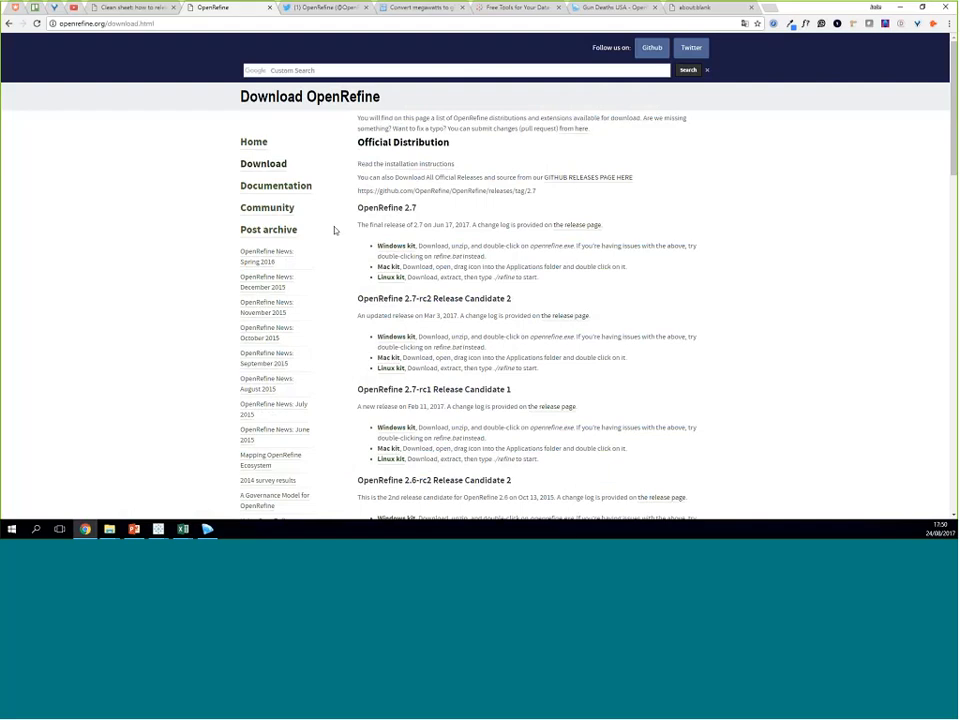
{"action": "key", "text": "alt+Tab"}
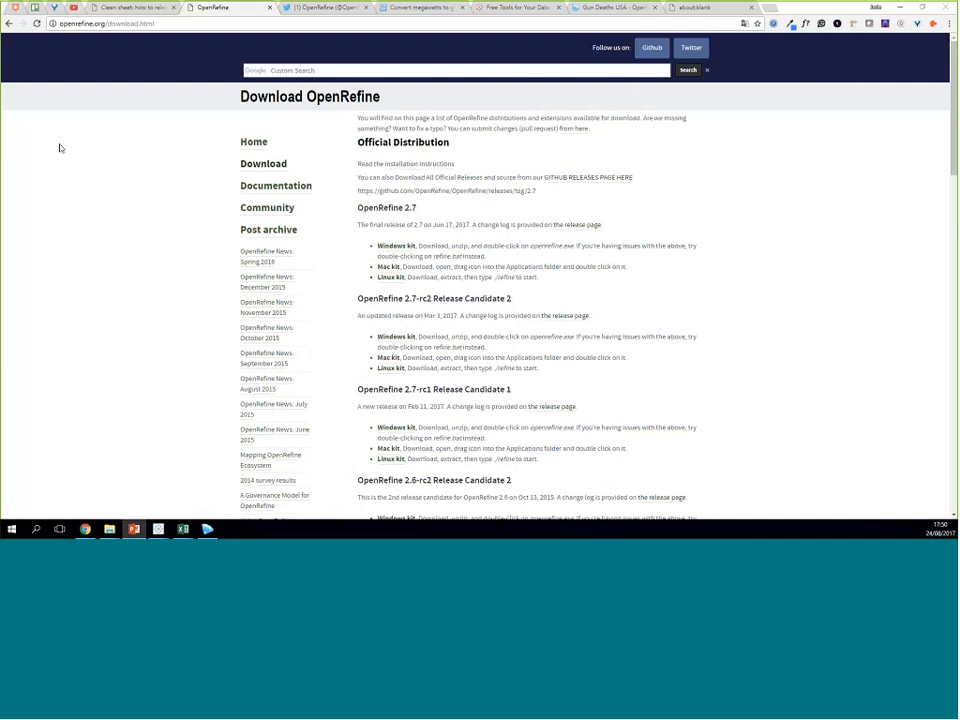
{"action": "key", "text": "F5"}
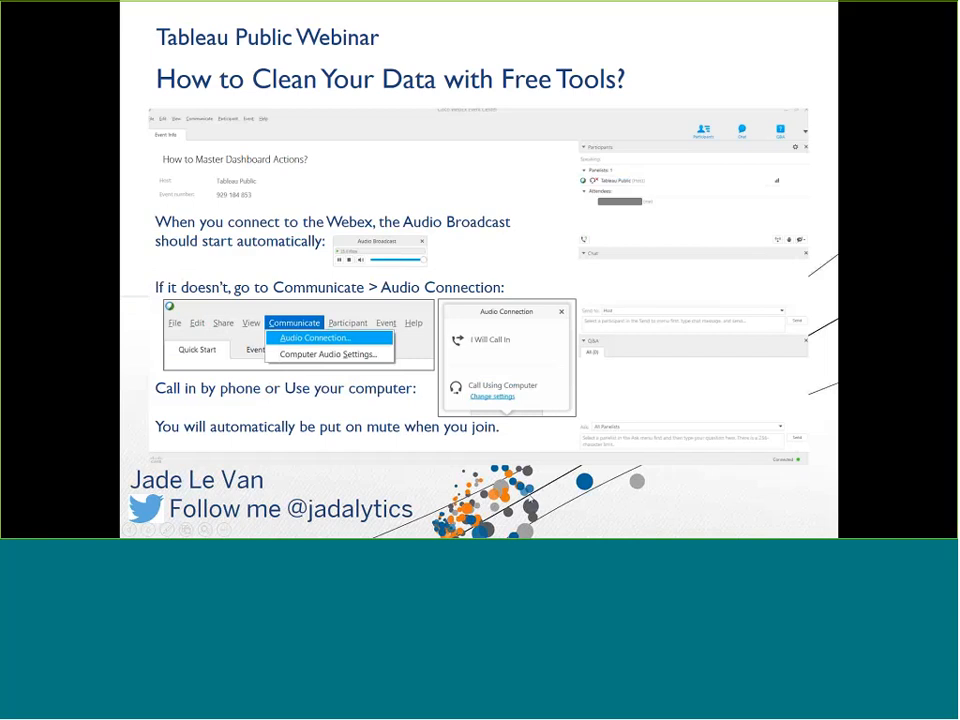